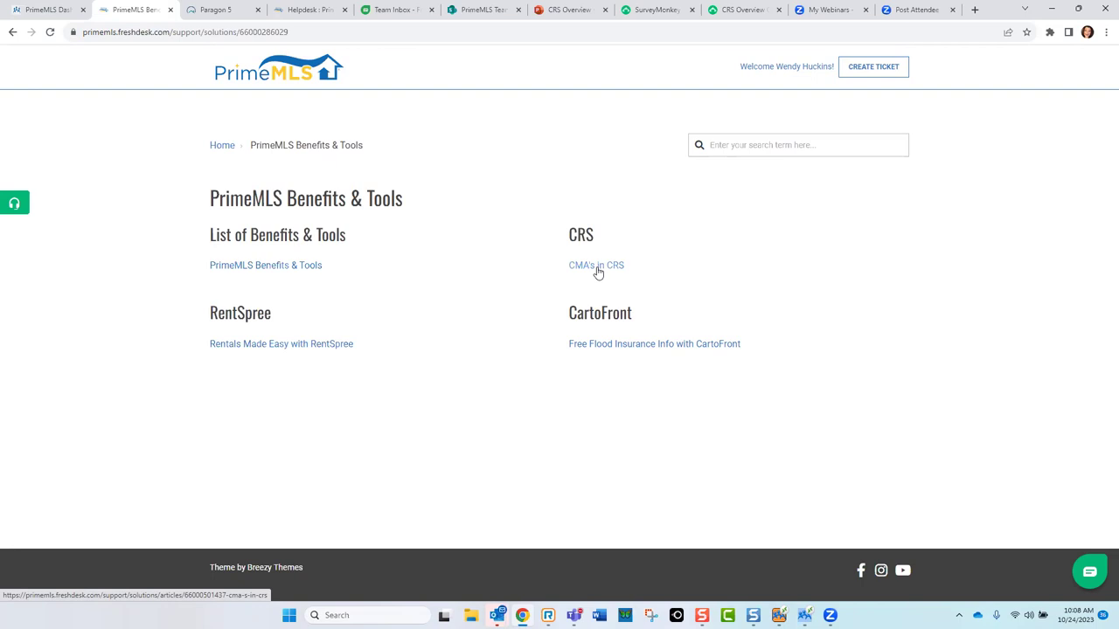
Step: Leave the Benefits & Tools solutions page for the PrimeMLS Helpdesk home page
left_click(598, 272)
left_click(290, 147)
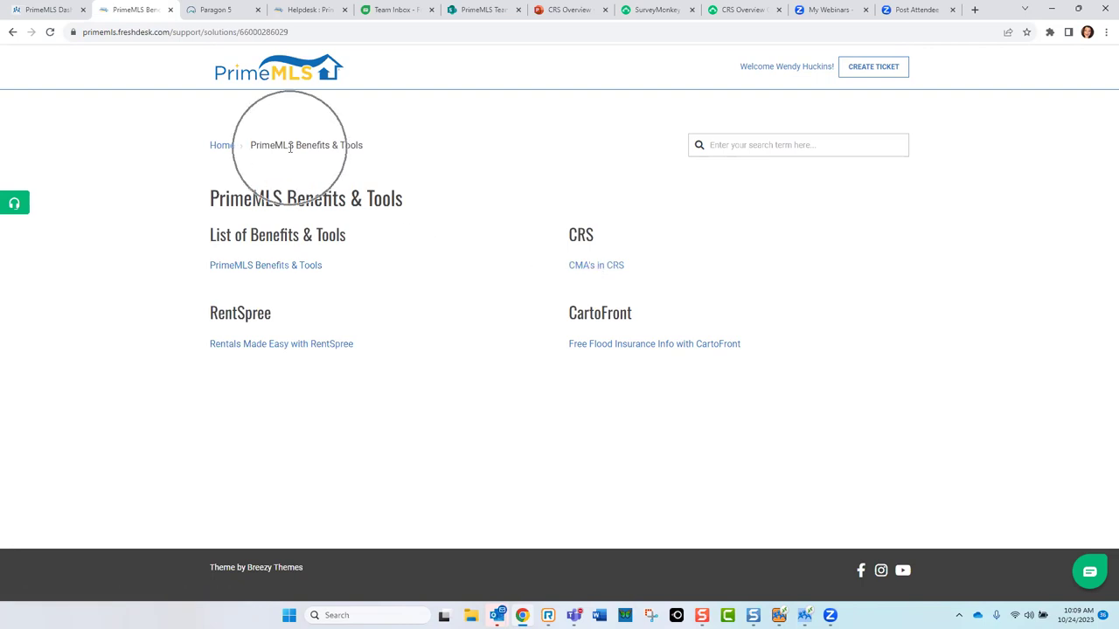
left_click(595, 275)
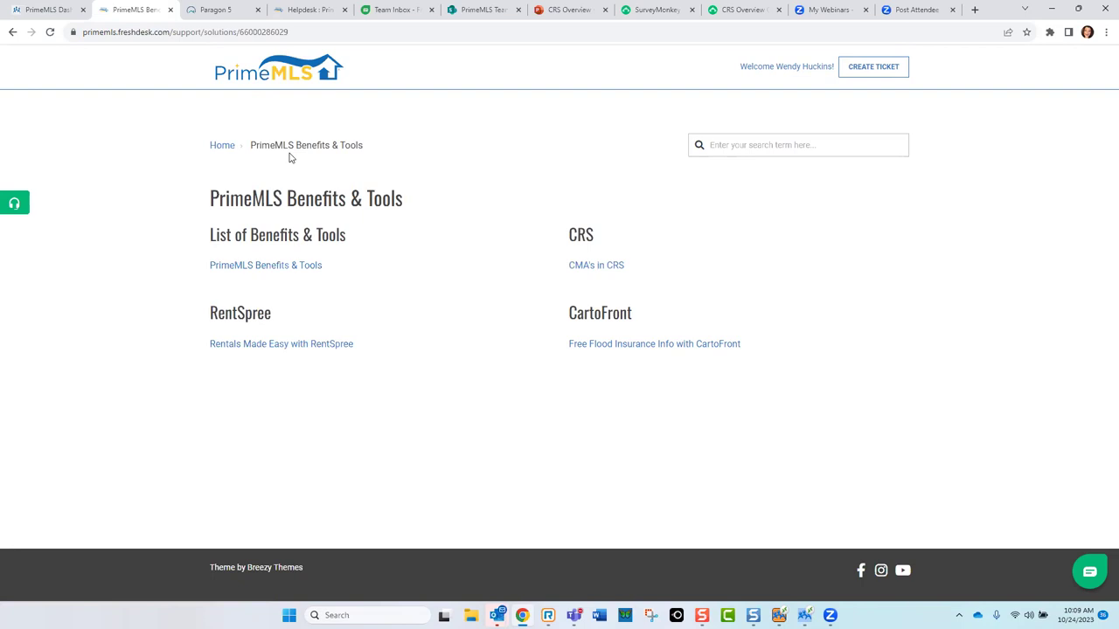
left_click(230, 148)
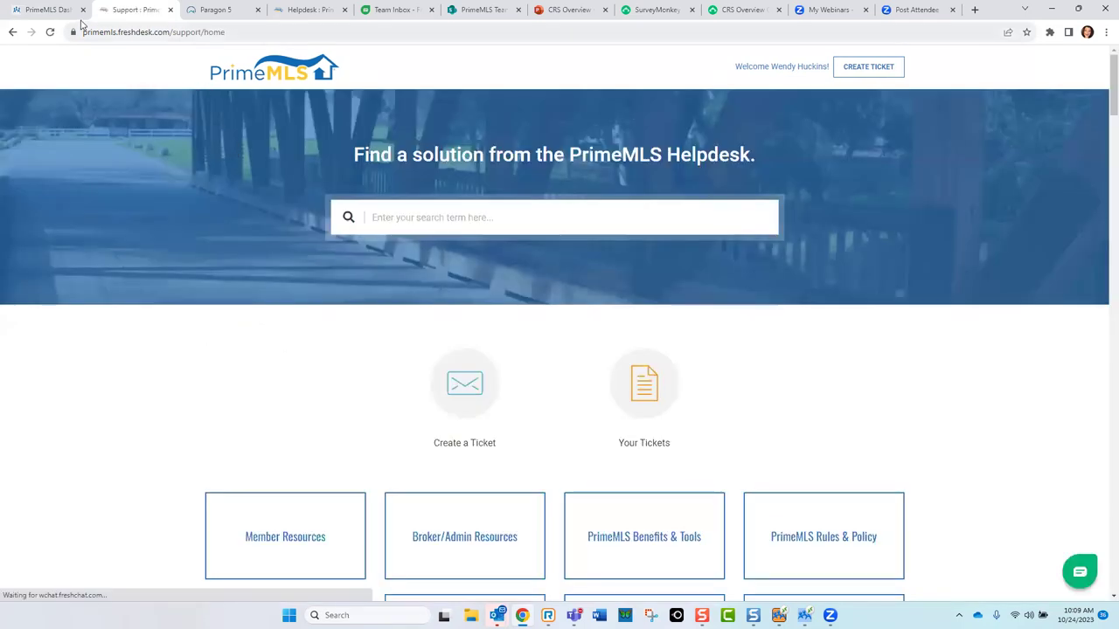
left_click(44, 10)
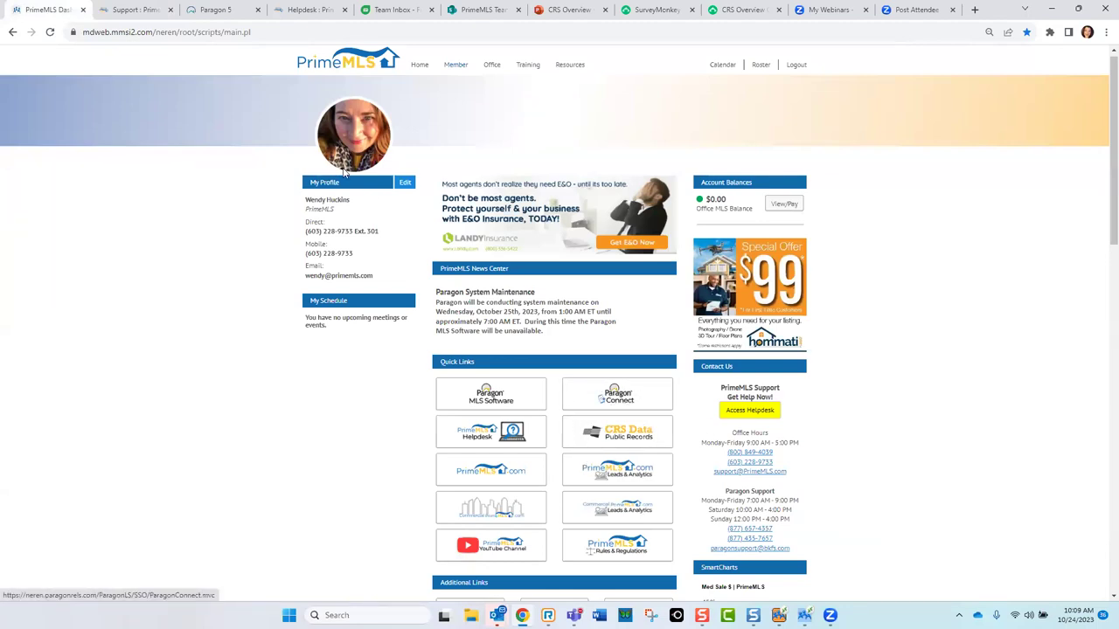
Step: From Paragon 5's Tax menu, open CRS Data: Property Search, preset to Hillsborough County, NH
left_click(219, 10)
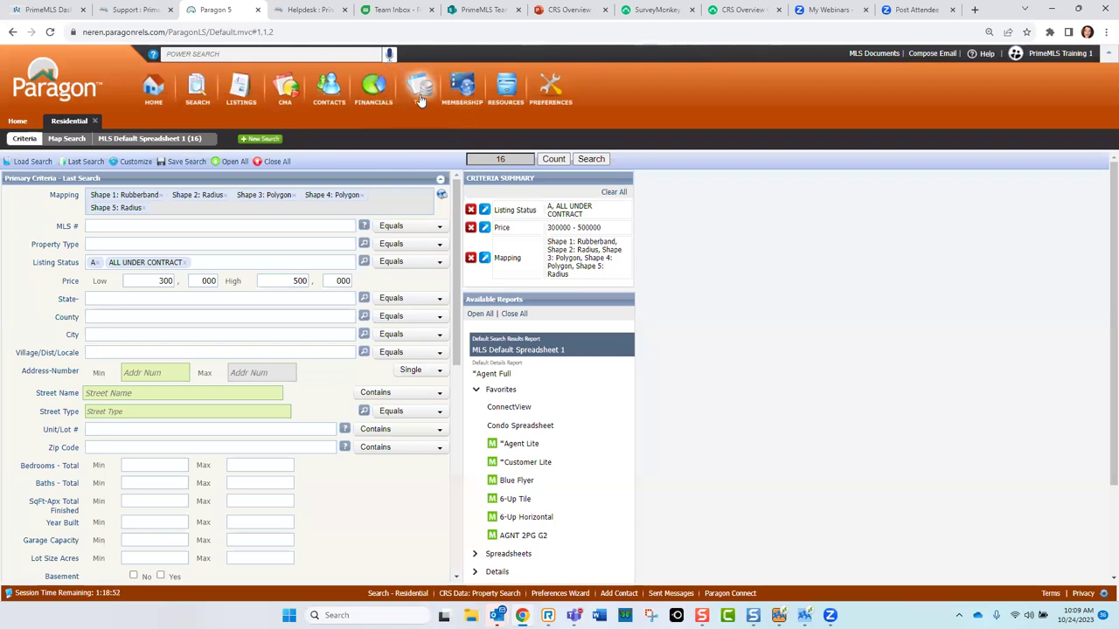
left_click(421, 99)
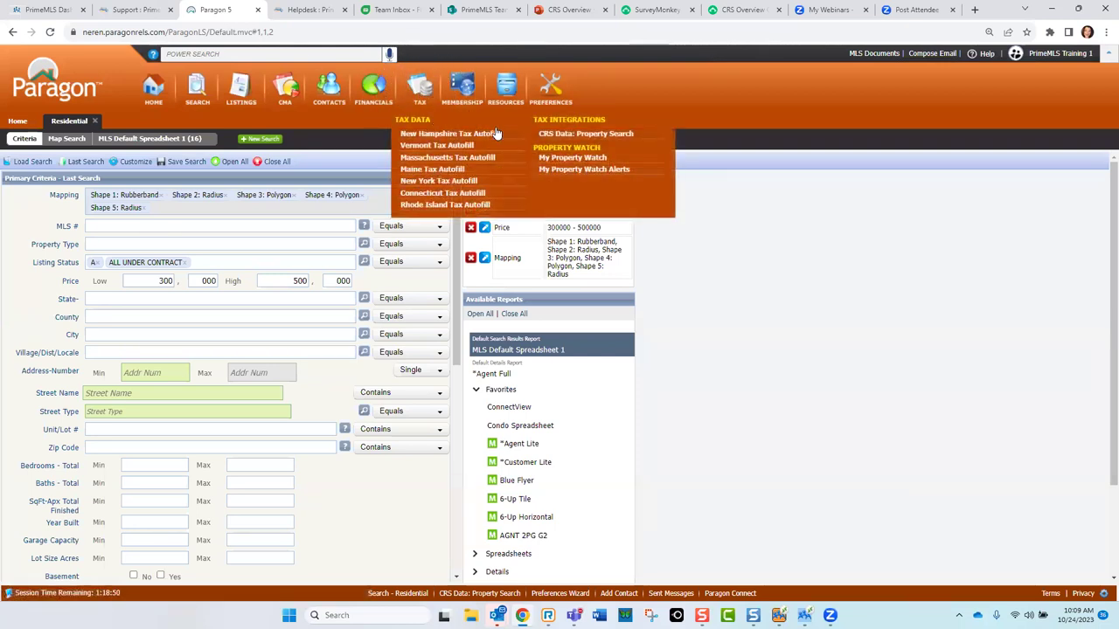
left_click(566, 135)
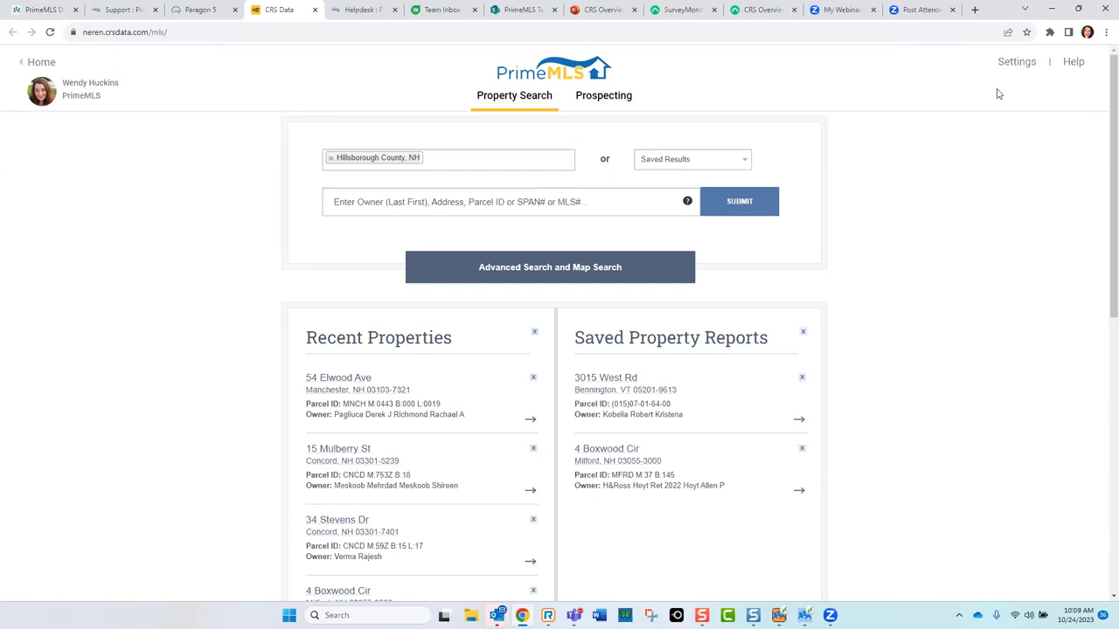
left_click(1074, 70)
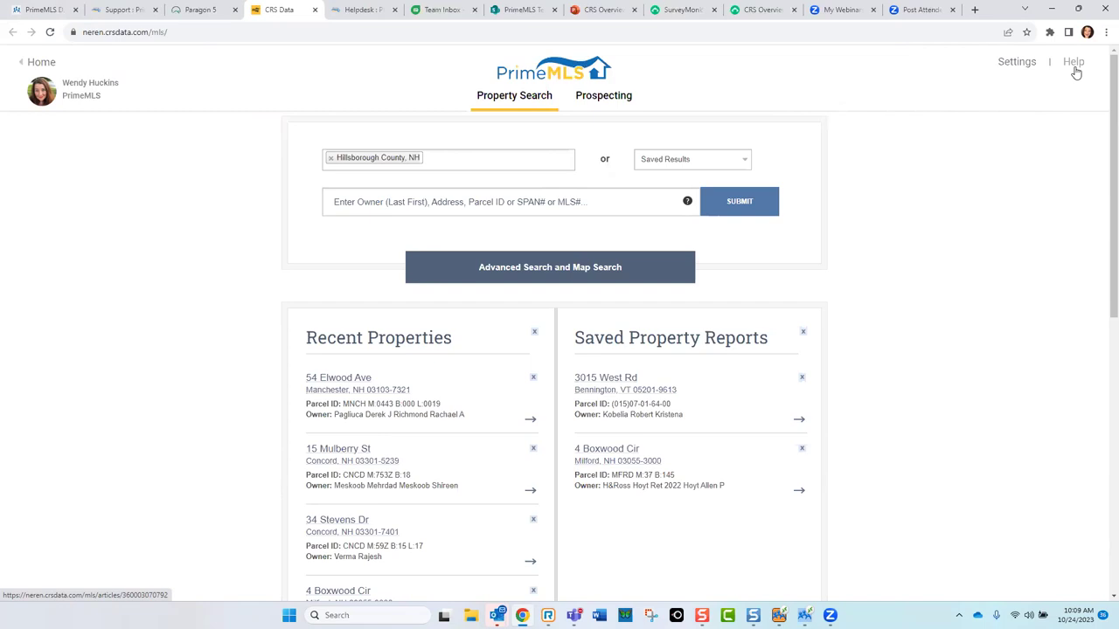
left_click(1074, 63)
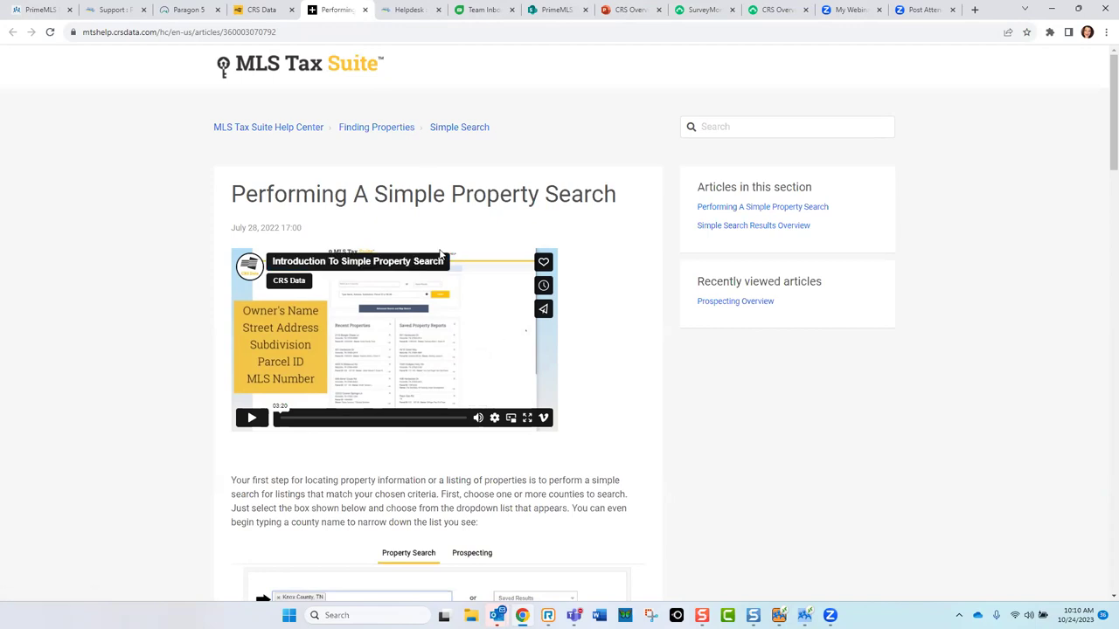
scroll(1103, 166, "down", 4)
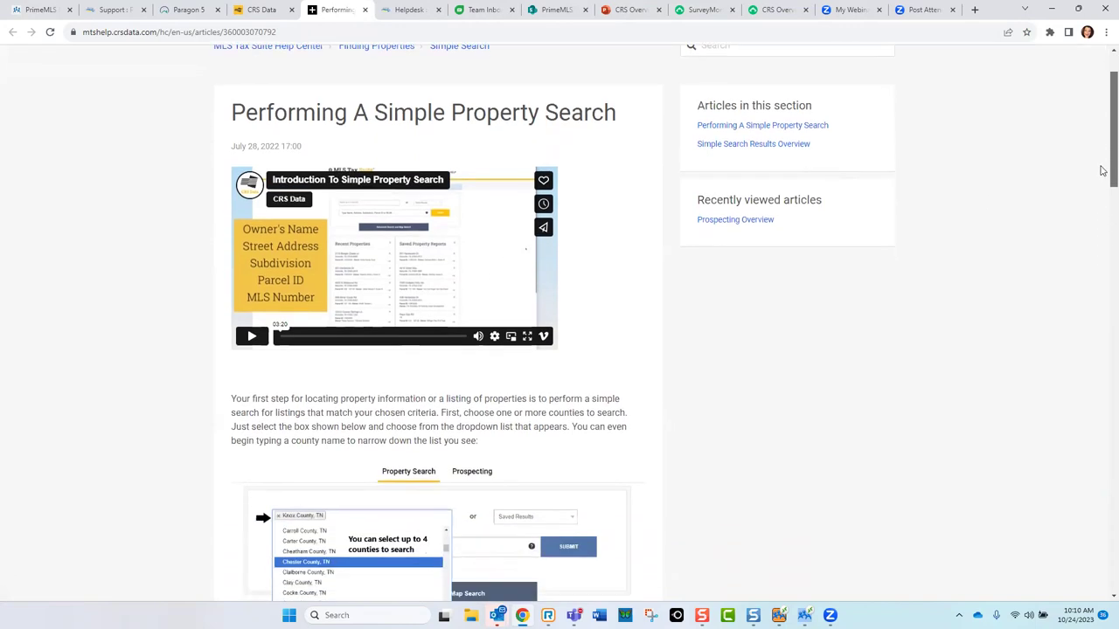
scroll(1103, 229, "down", 8)
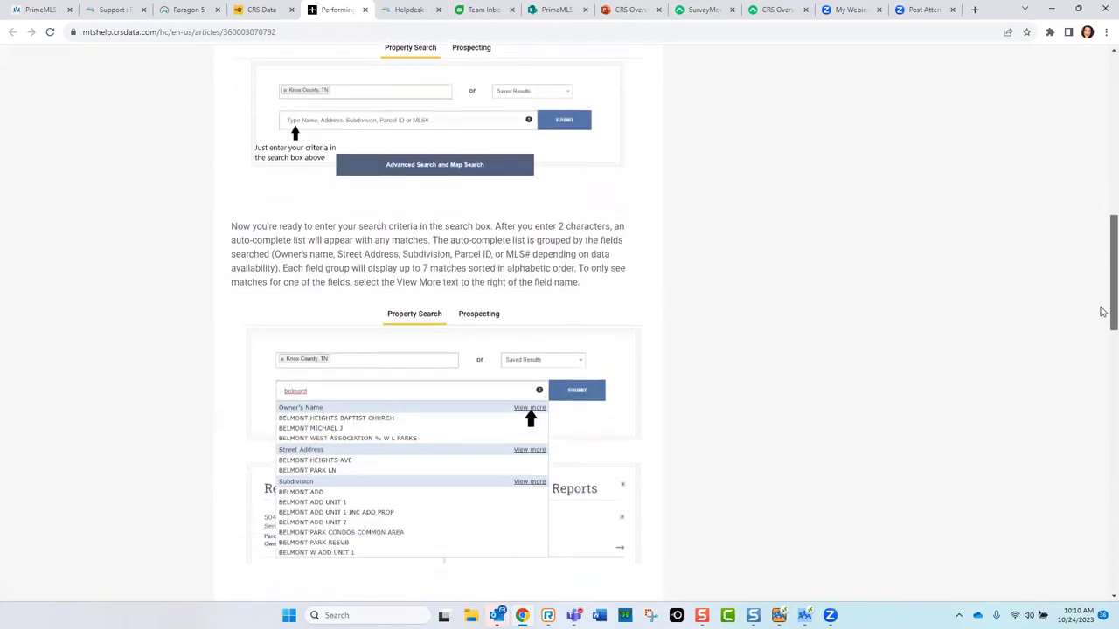
scroll(1103, 389, "down", 7)
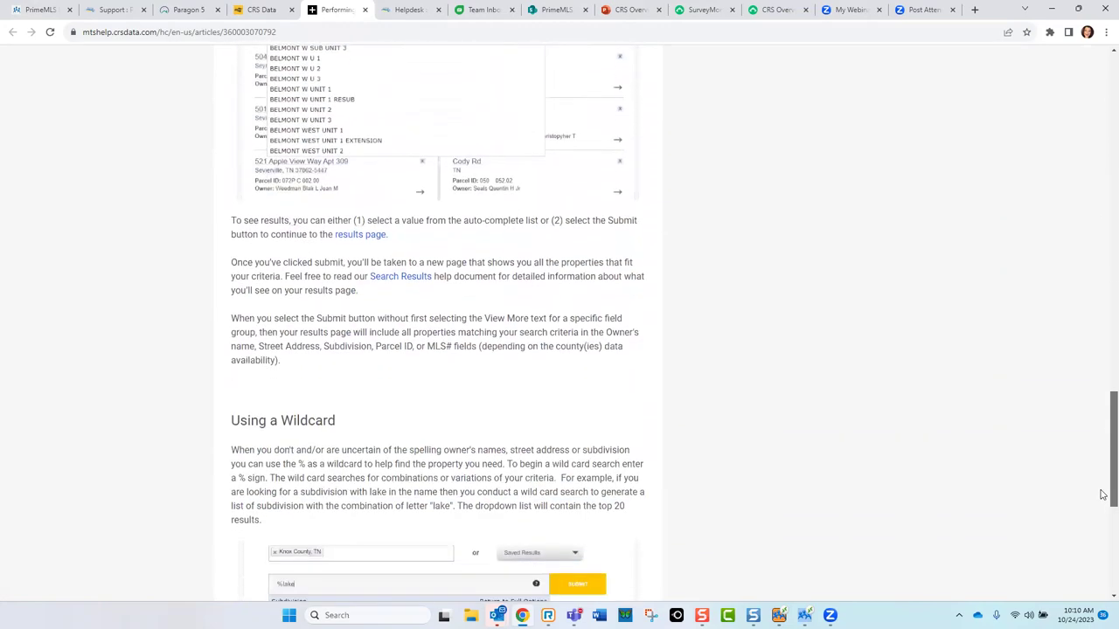
scroll(1103, 512, "up", 20)
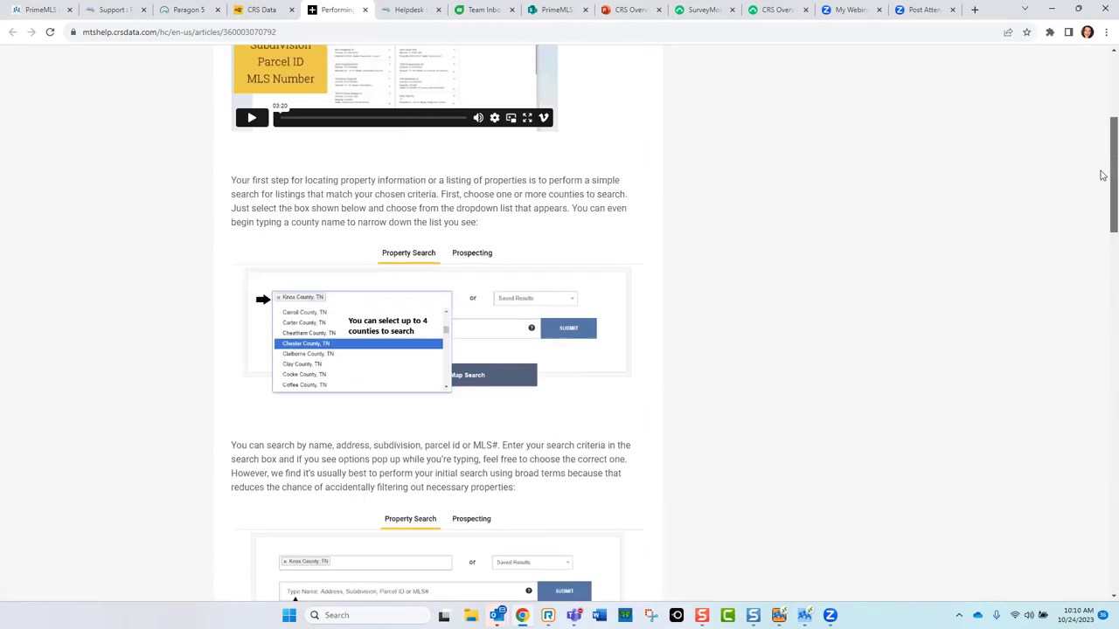
left_click(733, 129)
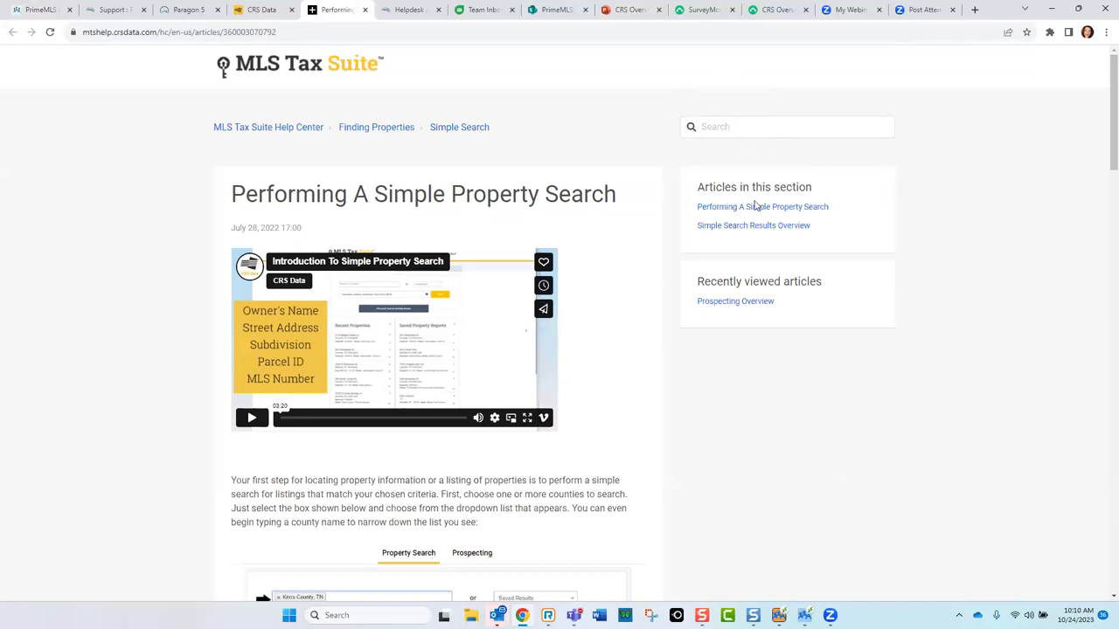
left_click(749, 299)
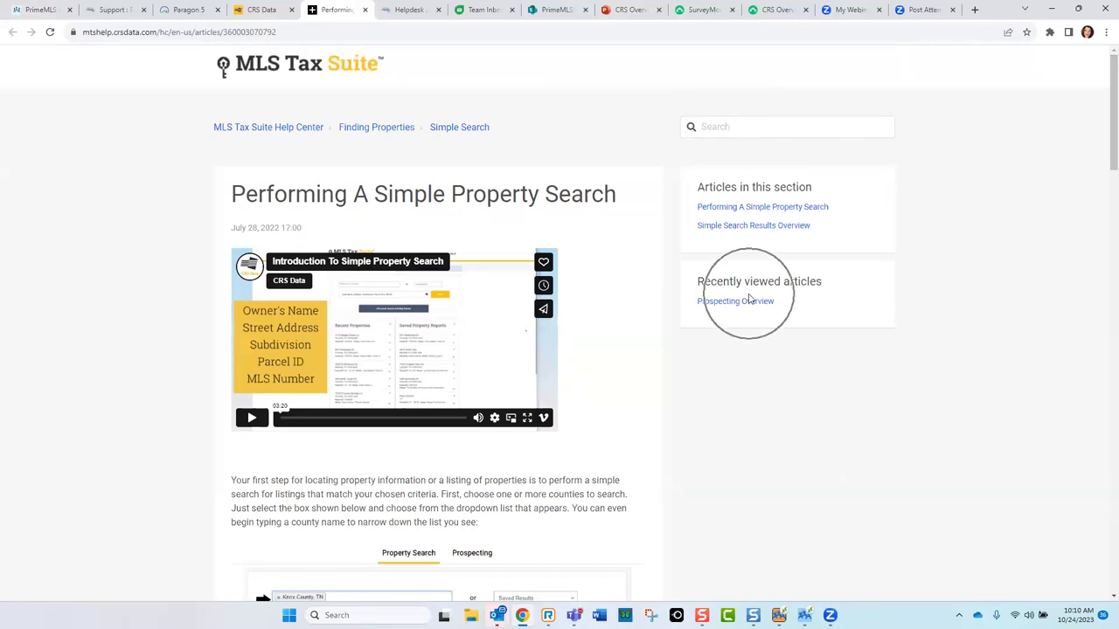
left_click(748, 301)
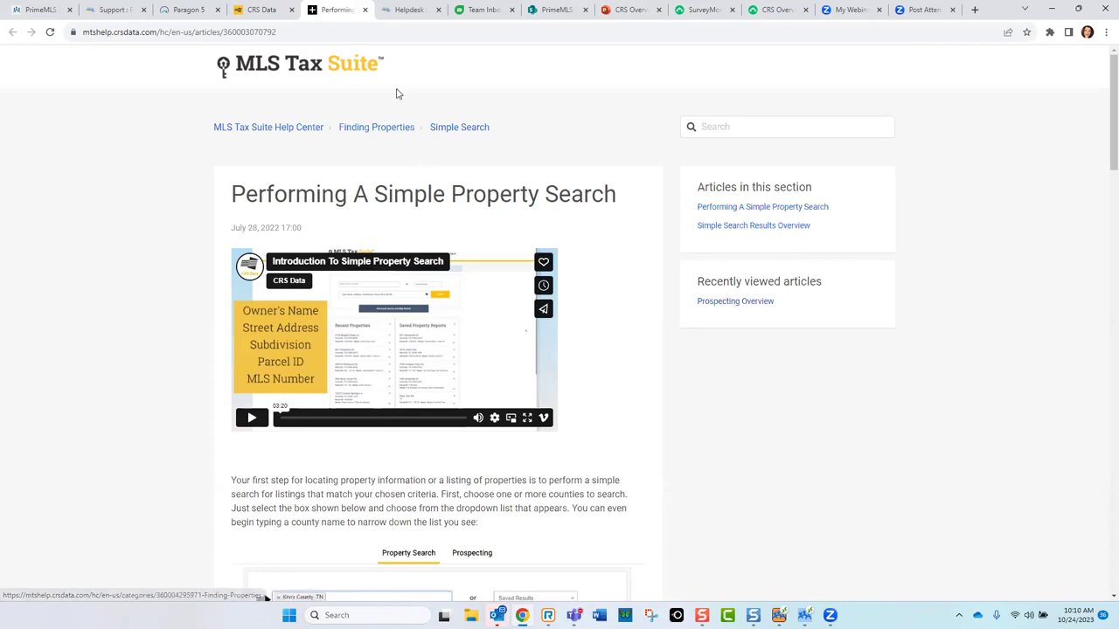
left_click(365, 10)
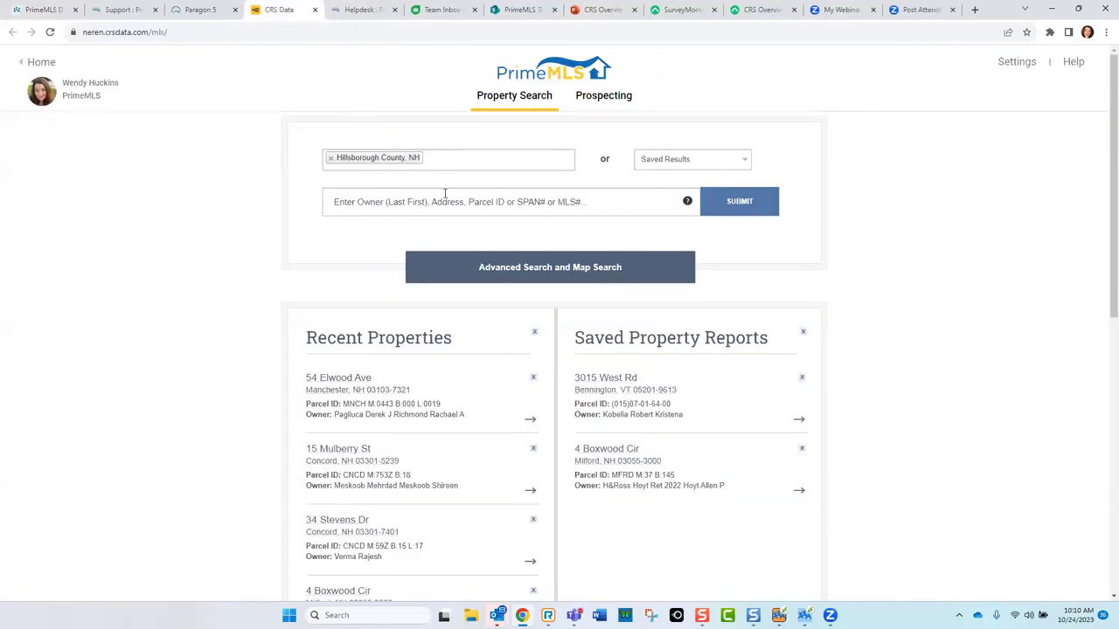
left_click(1017, 63)
left_click(1018, 63)
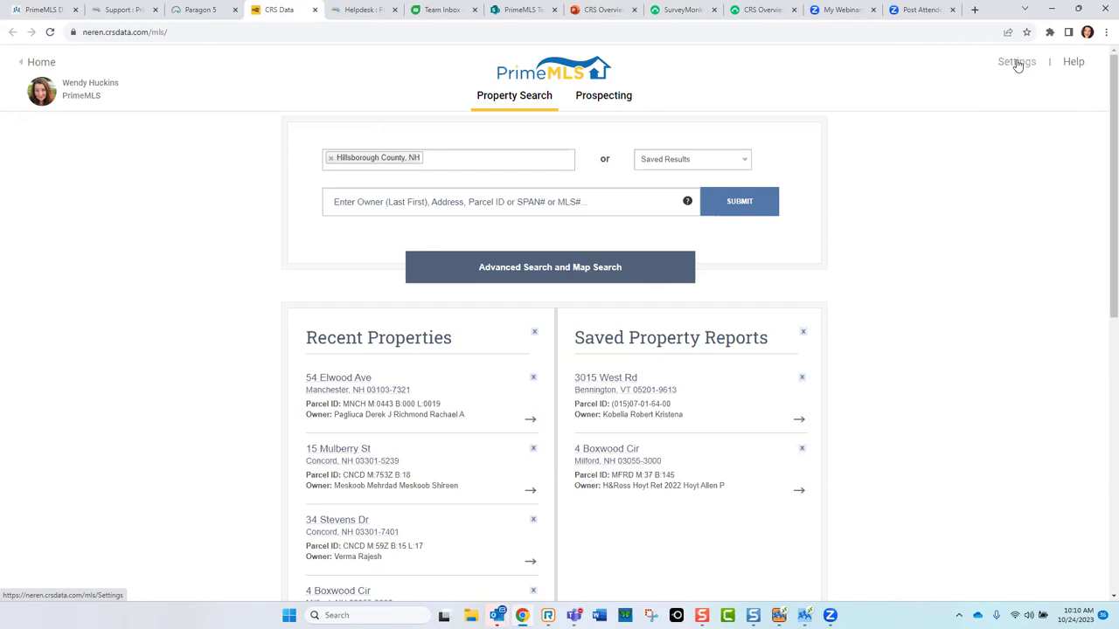
left_click(79, 80)
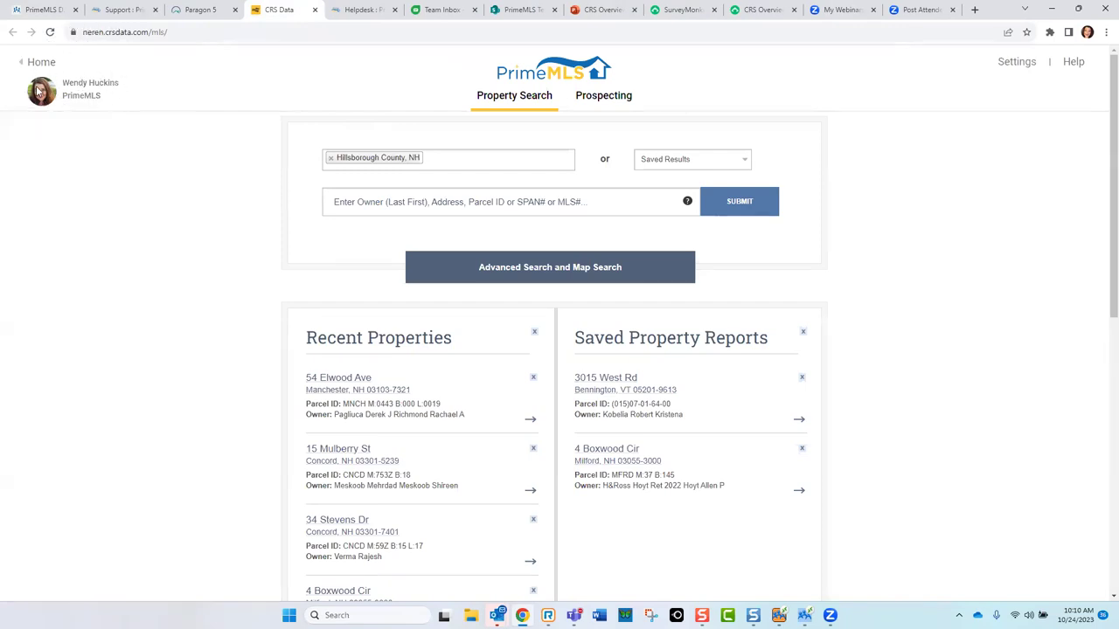
left_click(77, 93)
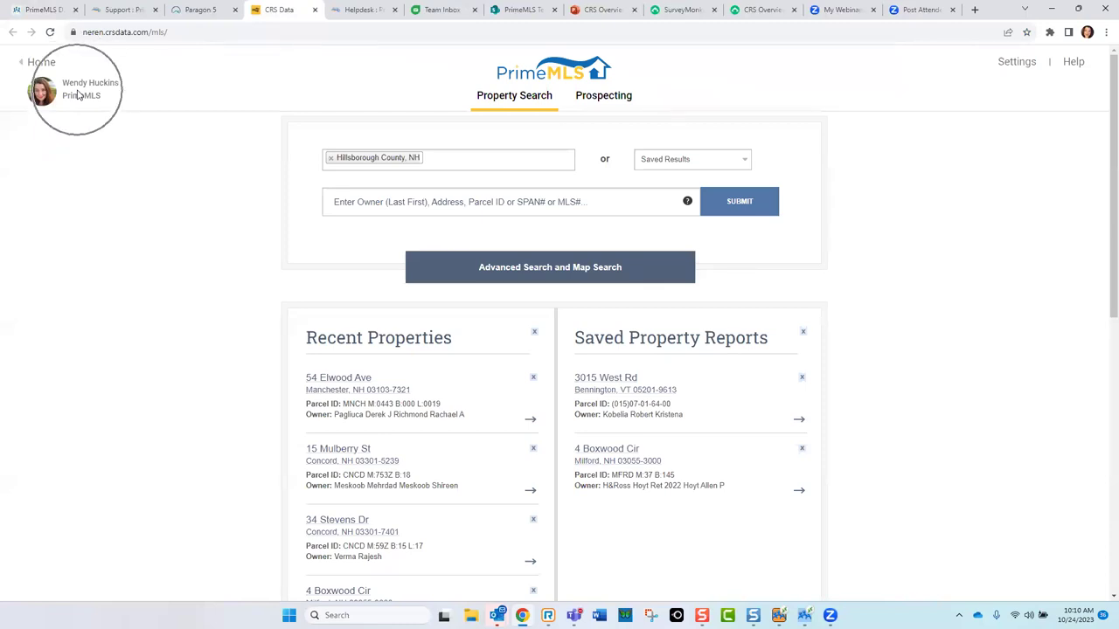
left_click(1017, 68)
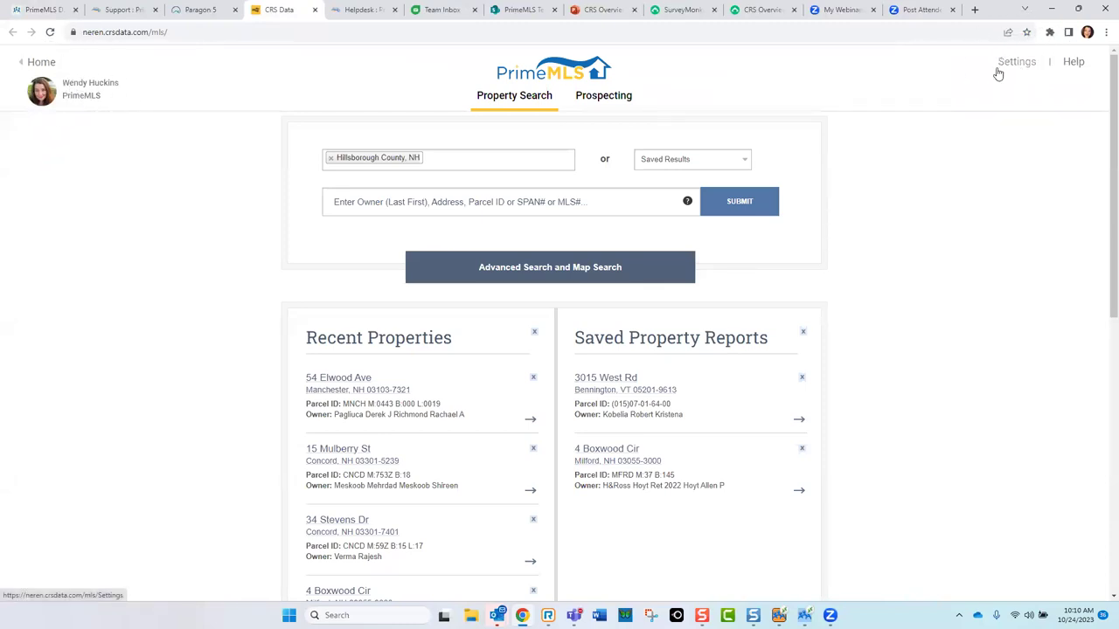
left_click(550, 74)
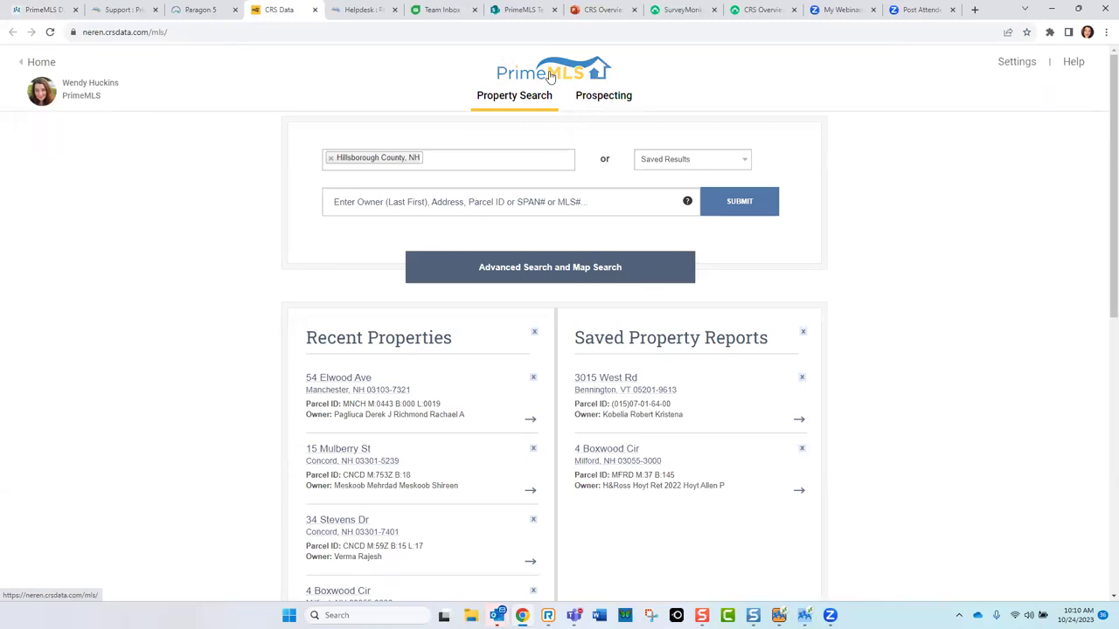
left_click(522, 102)
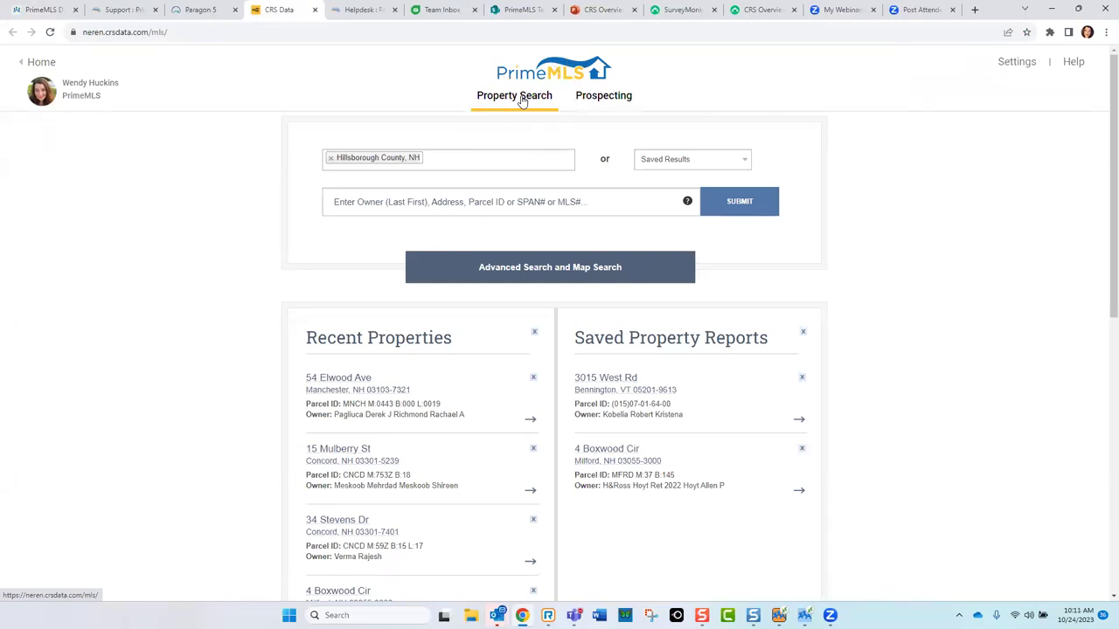
left_click(604, 101)
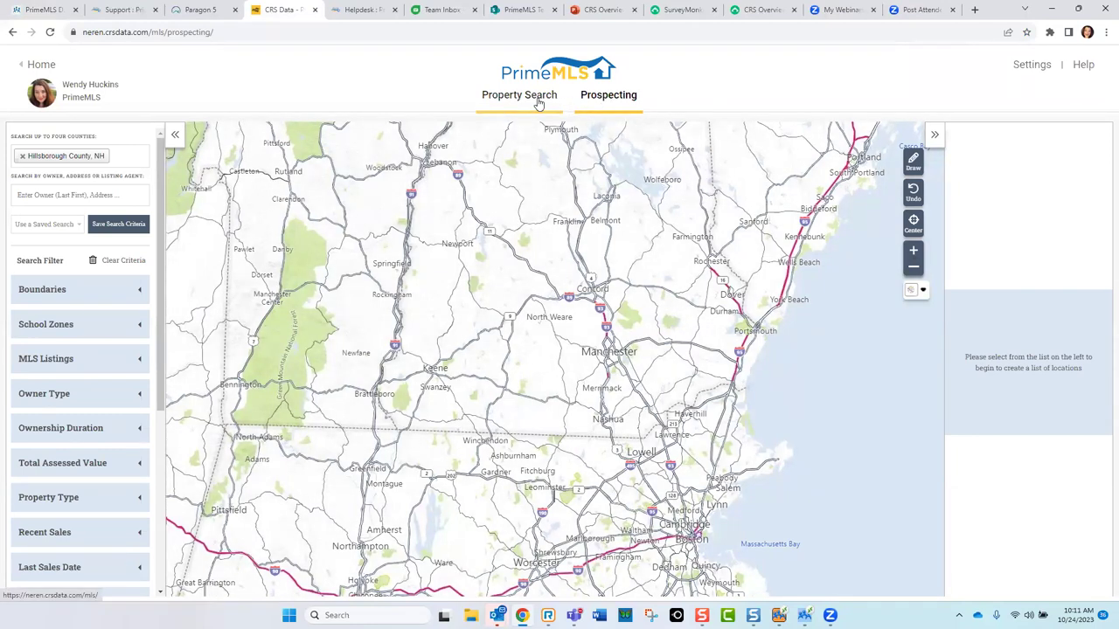
left_click(530, 101)
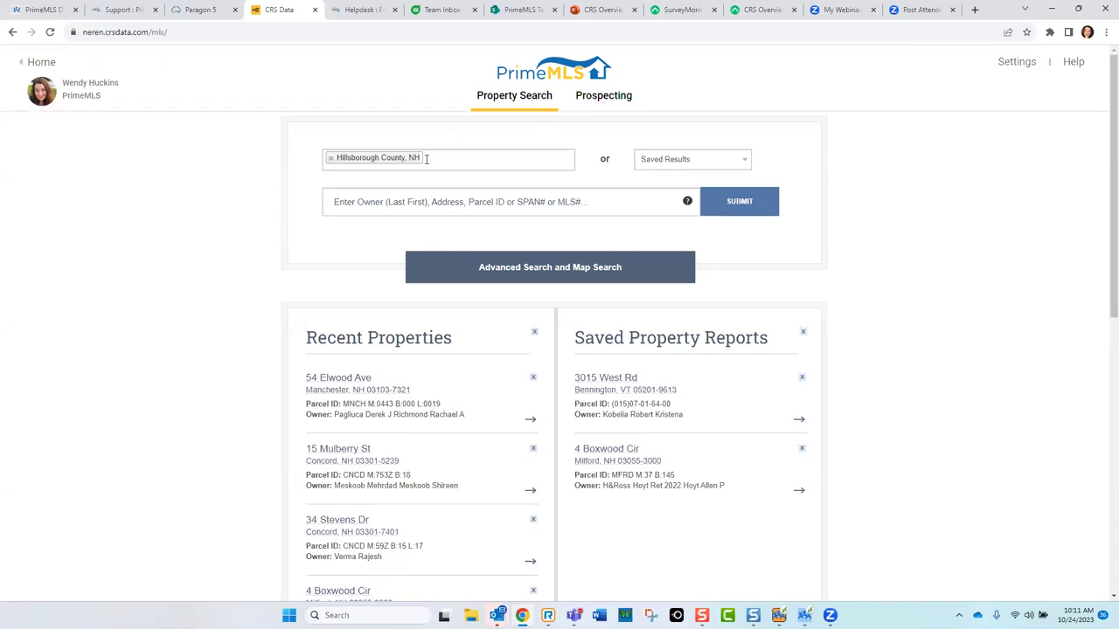
Step: Remove Hillsborough County, NH from the property search counties
left_click(383, 164)
left_click(341, 163)
left_click(342, 165)
left_click(342, 165)
left_click(1018, 74)
left_click(405, 166)
left_click(332, 163)
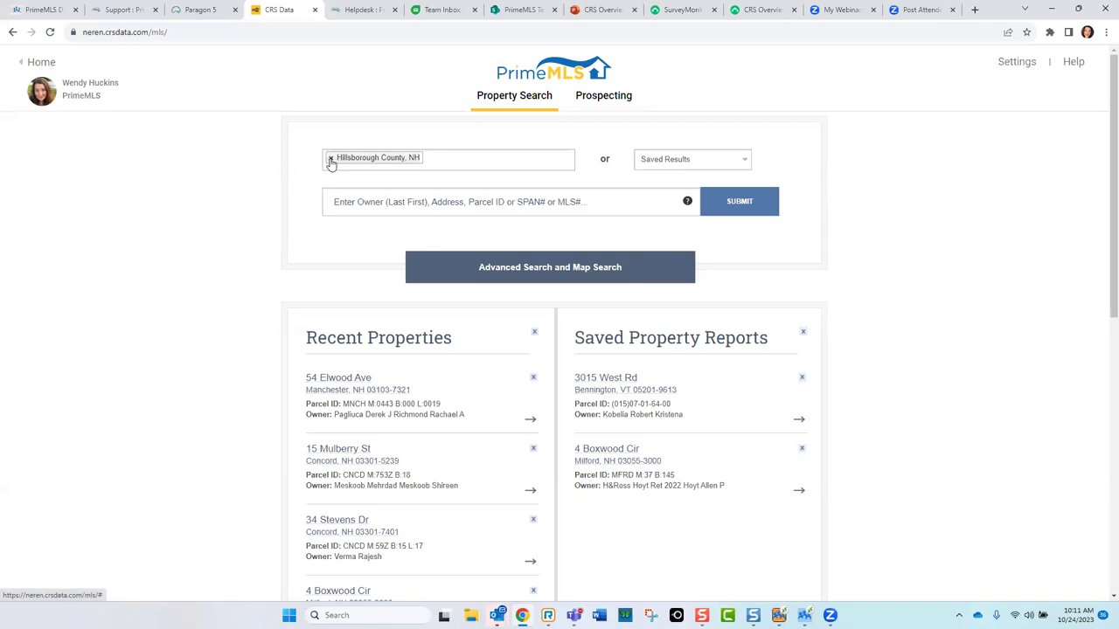
left_click(331, 162)
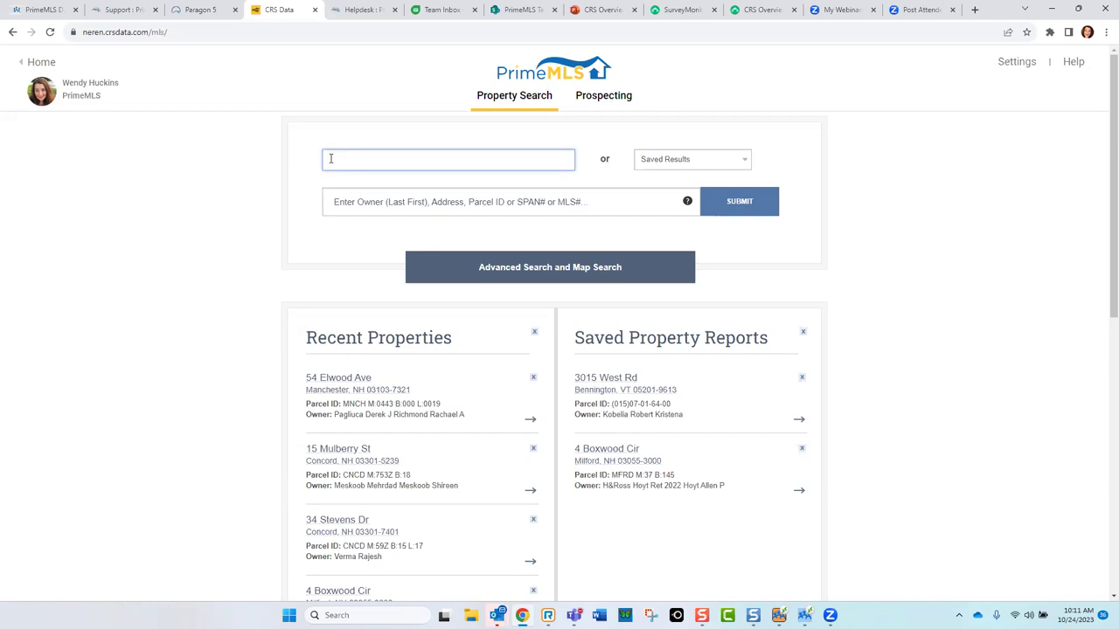
Step: Add Washington County, VT as the search county
type("w")
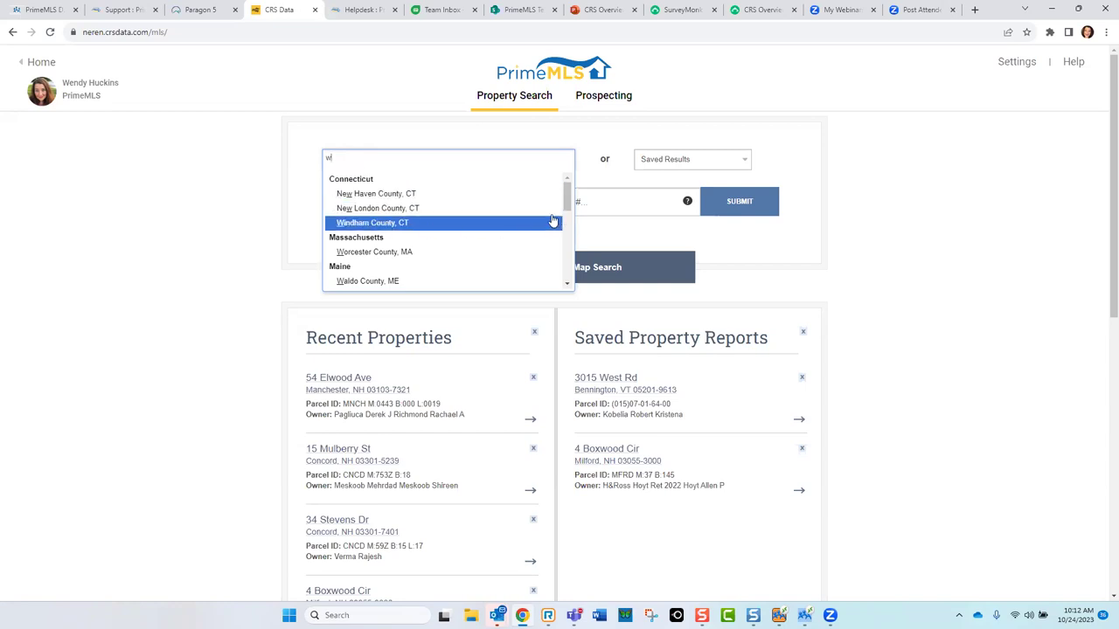
left_click_drag(570, 194, 568, 196)
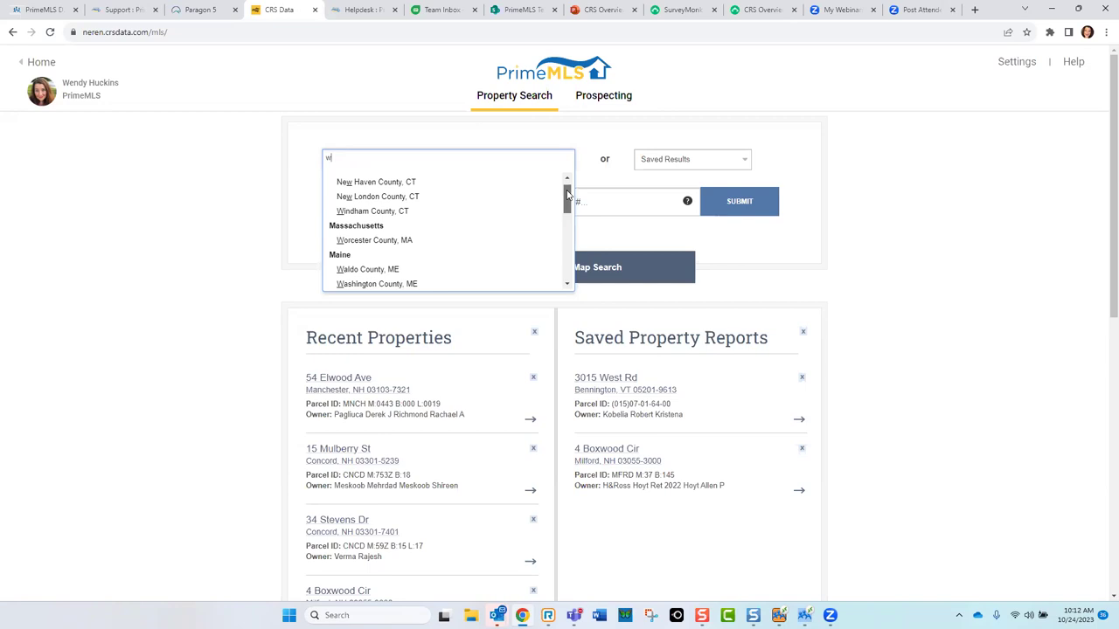
left_click_drag(568, 194, 572, 240)
left_click_drag(571, 249, 569, 268)
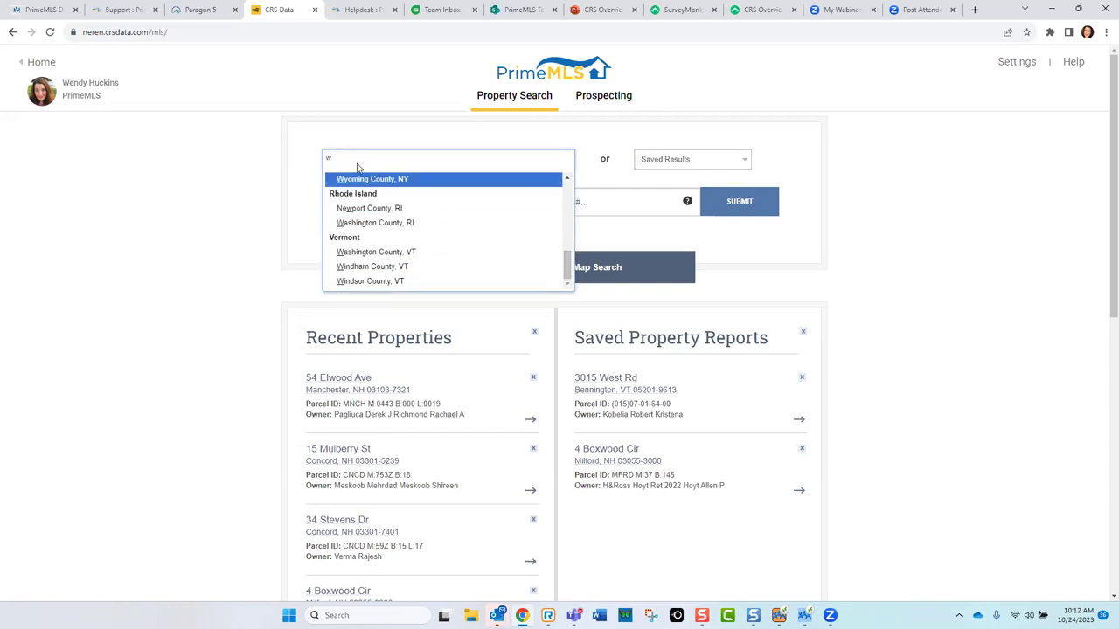
left_click(370, 253)
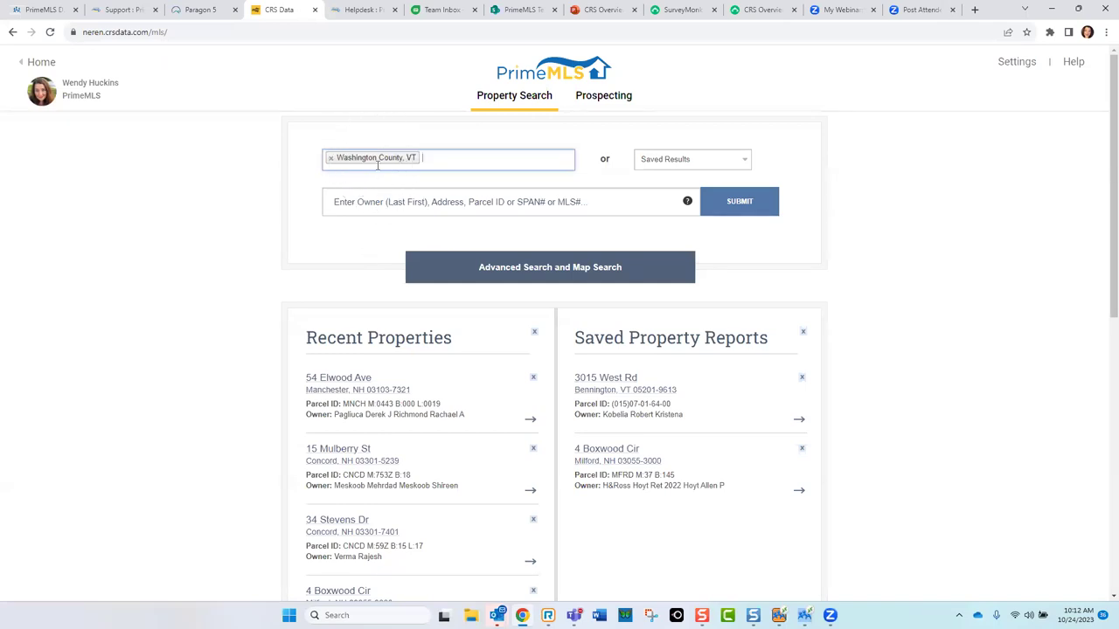
left_click(362, 205)
Step: Keep Washington County, VT as the location and enter 179 in the owner/address search box
left_click(386, 165)
left_click(572, 201)
left_click(687, 204)
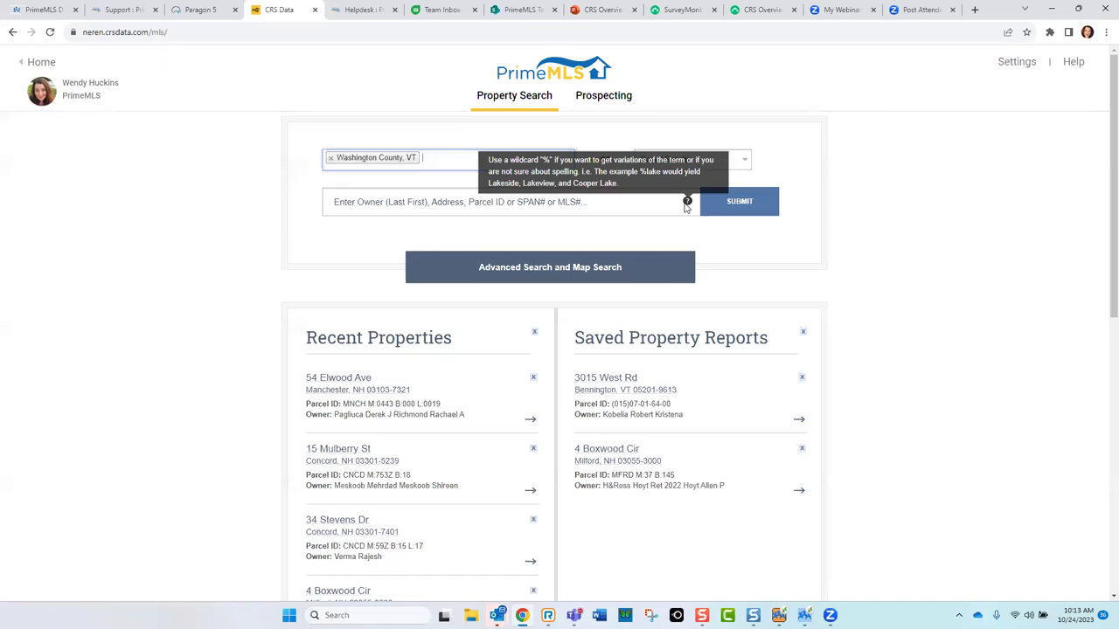
left_click(687, 202)
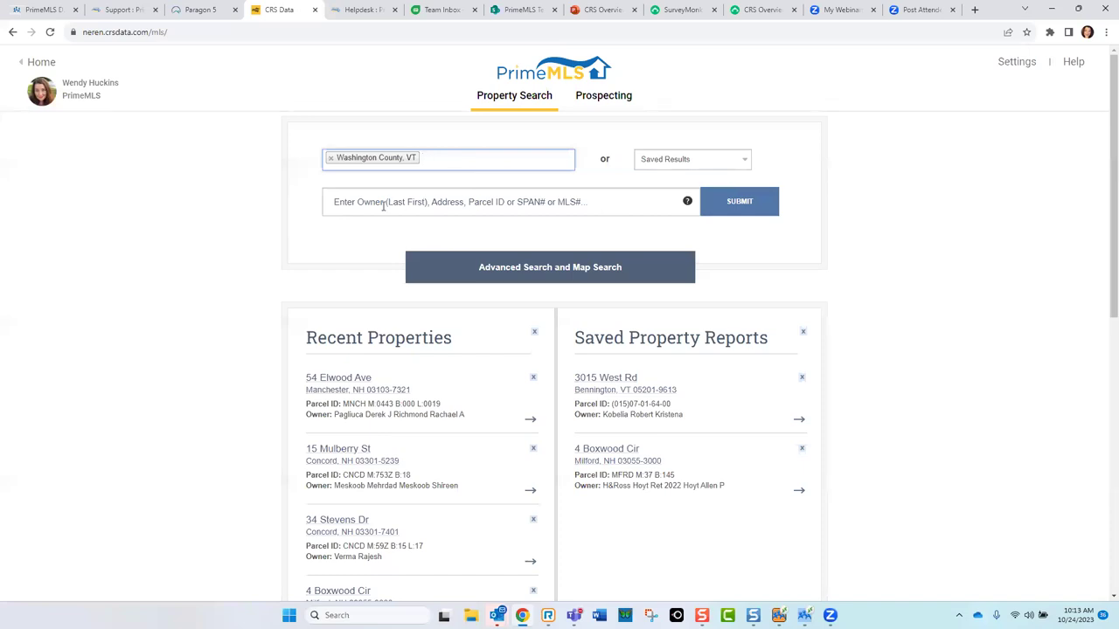
left_click(356, 166)
left_click(349, 204)
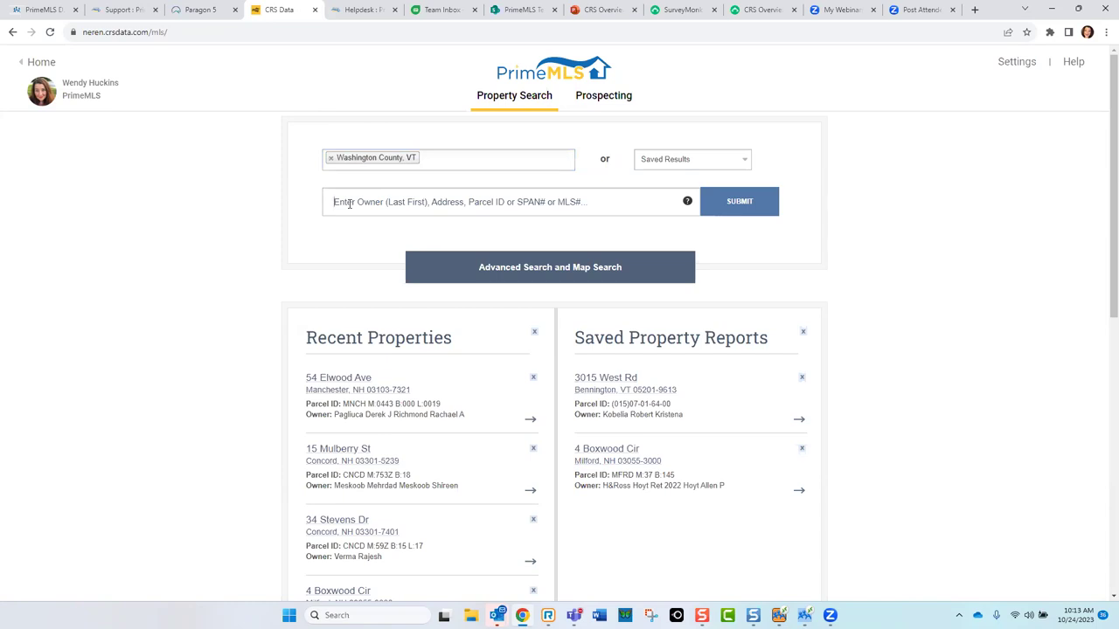
type("179")
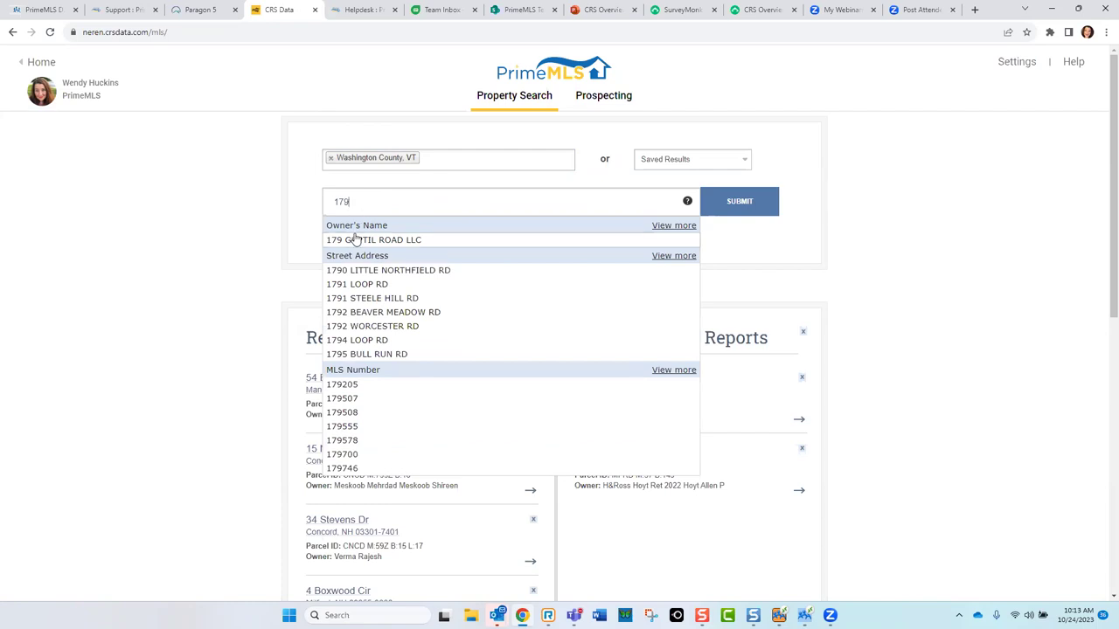
left_click(357, 231)
left_click(332, 240)
left_click(362, 254)
left_click(374, 368)
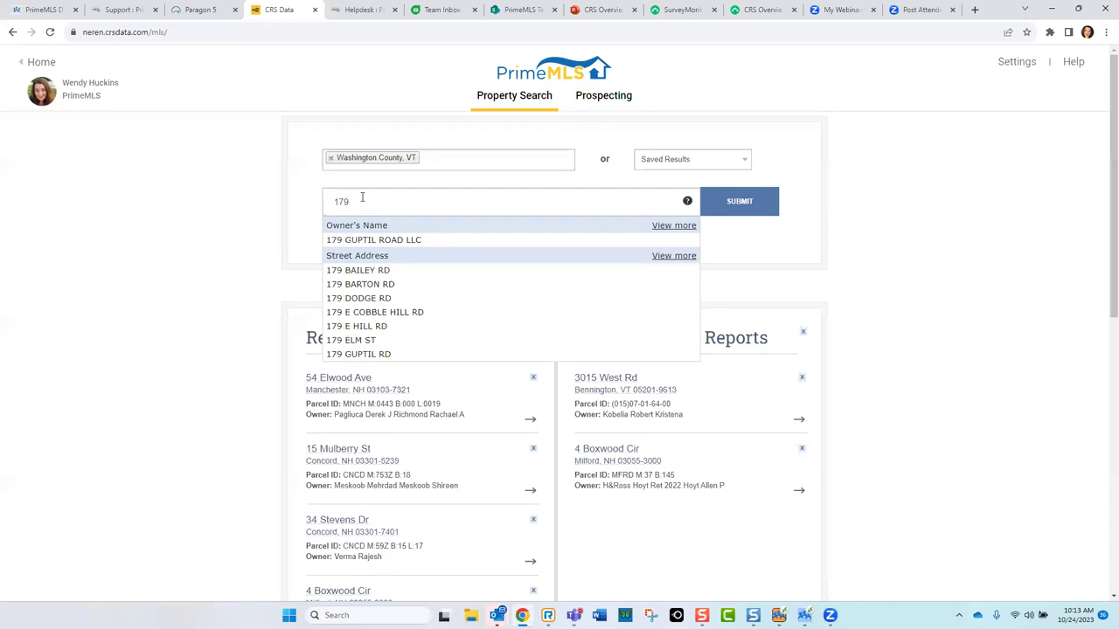
type("ba")
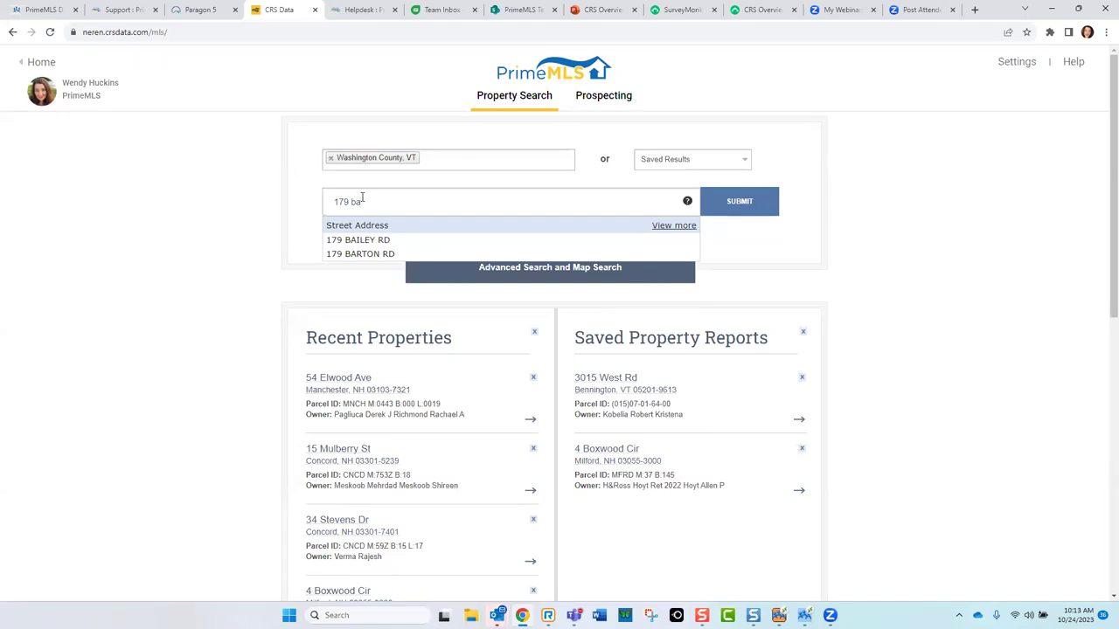
left_click(362, 253)
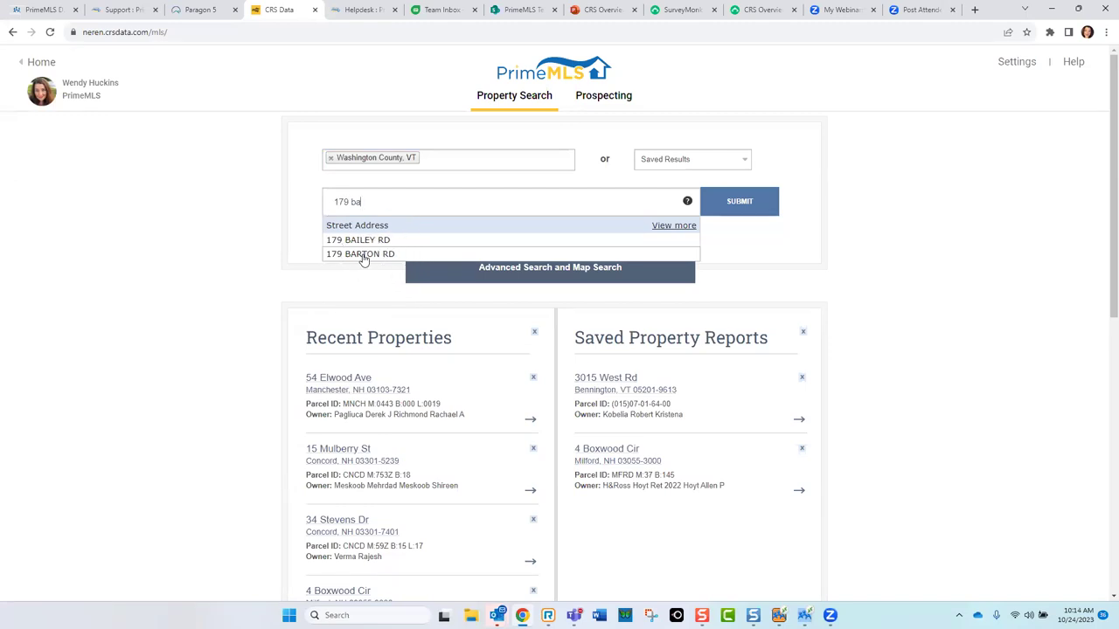
left_click(362, 254)
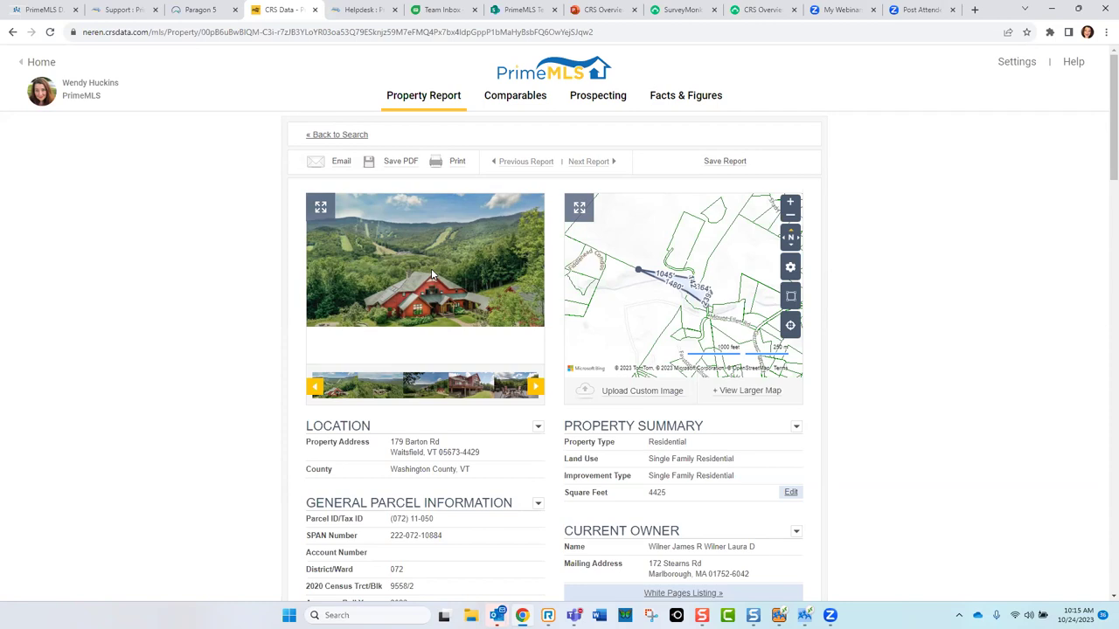
scroll(1103, 172, "down", 1)
scroll(1103, 172, "down", 3)
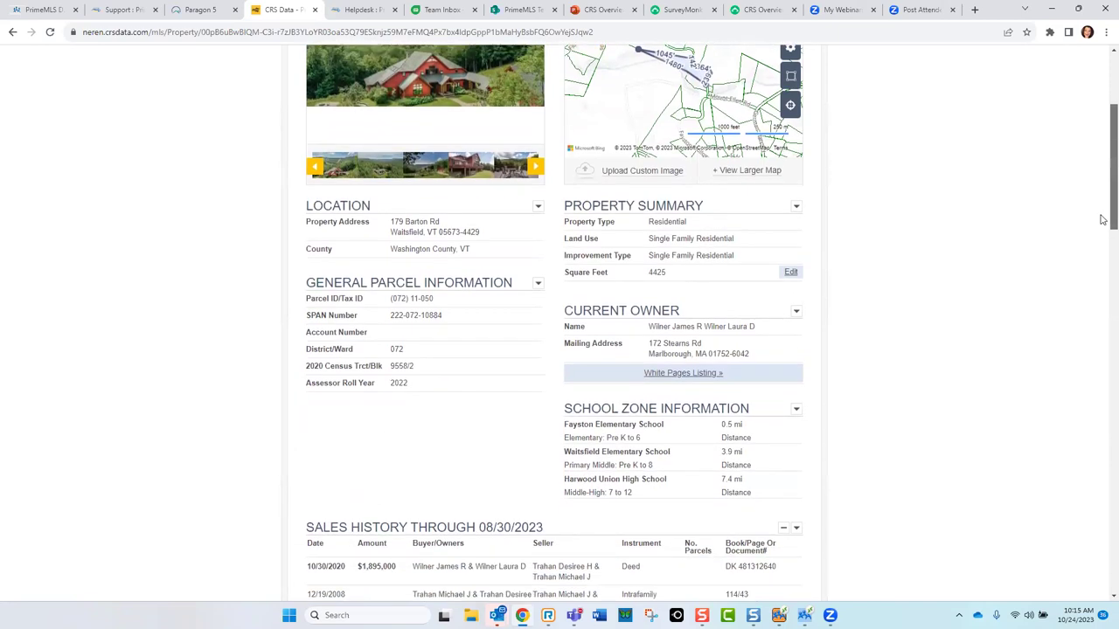
scroll(1103, 223, "down", 2)
left_click_drag(1104, 242, 1094, 522)
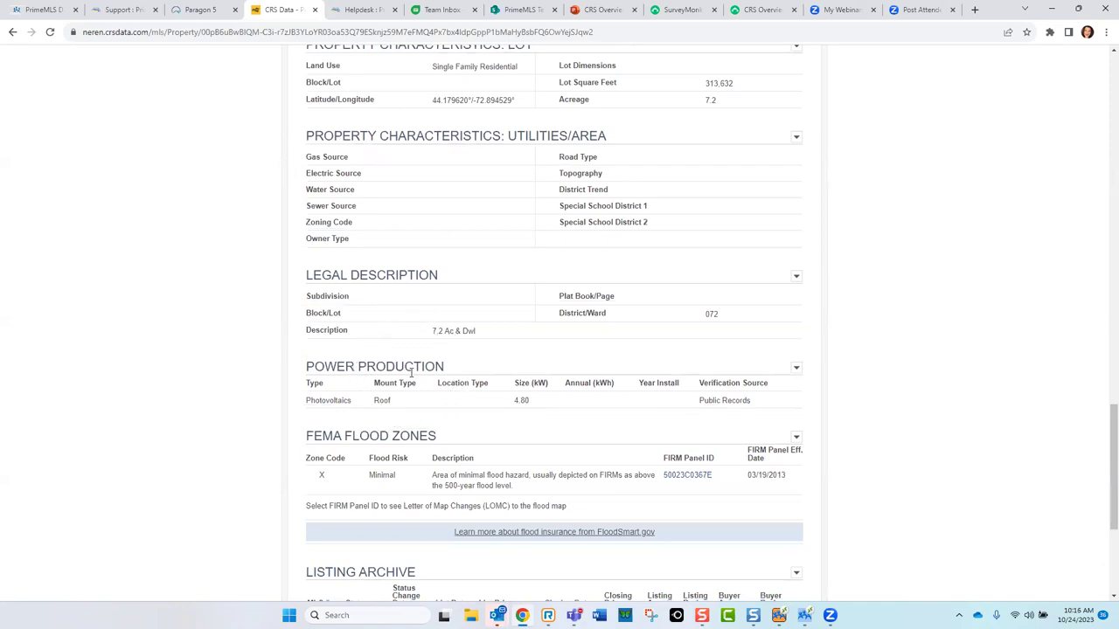
Step: Open the FEMA flood map for FIRM panel 50023C0367E in a new tab
left_click(337, 441)
left_click(404, 440)
left_click(694, 477)
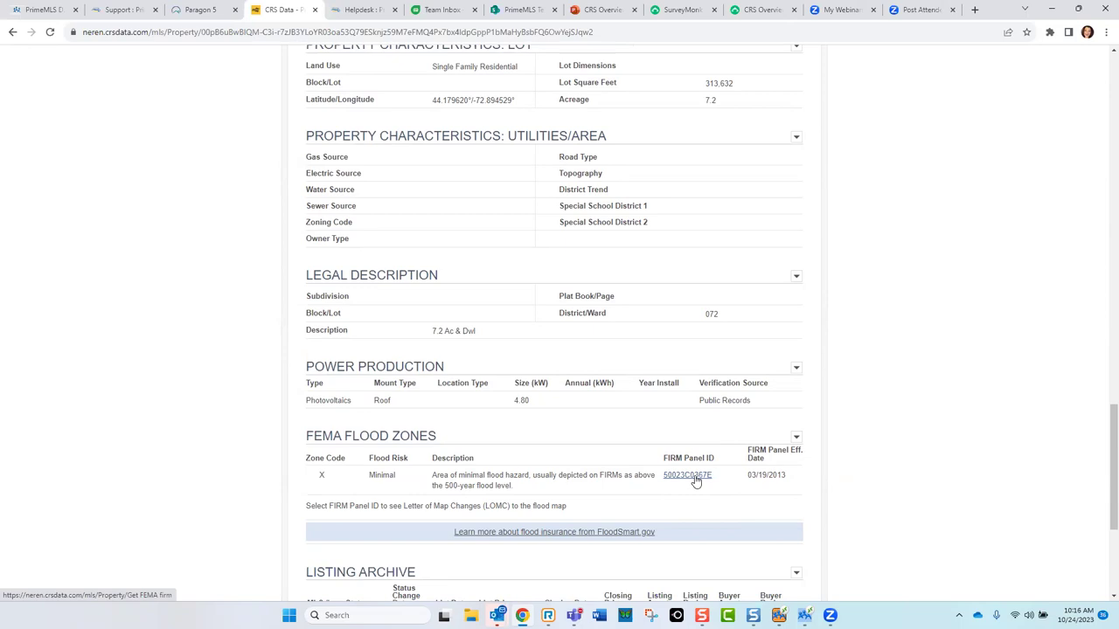
left_click(695, 477)
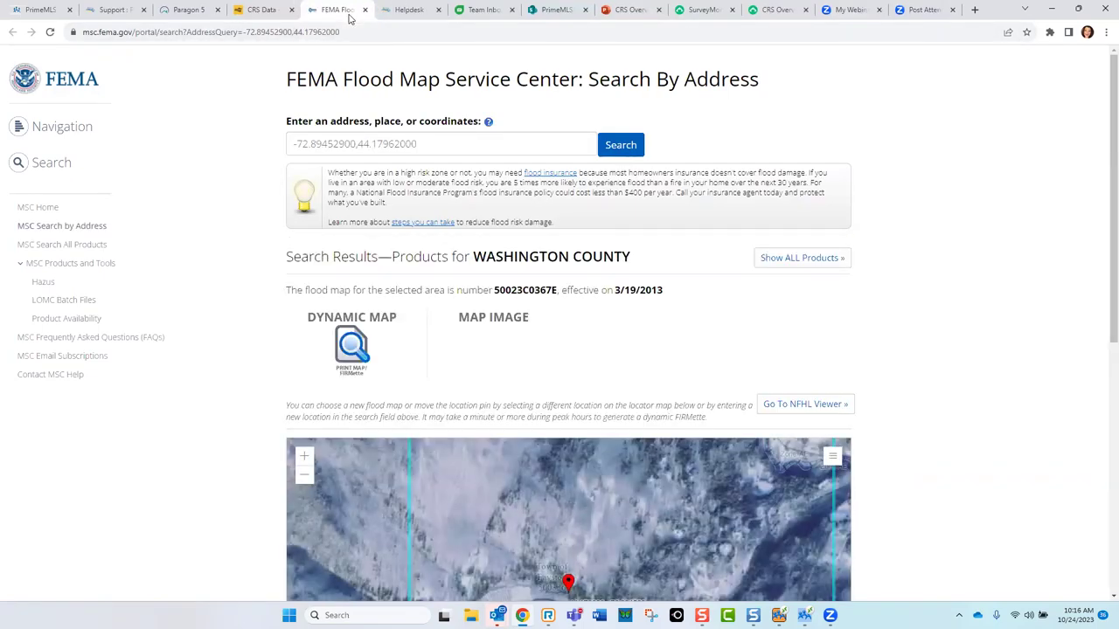
left_click(267, 16)
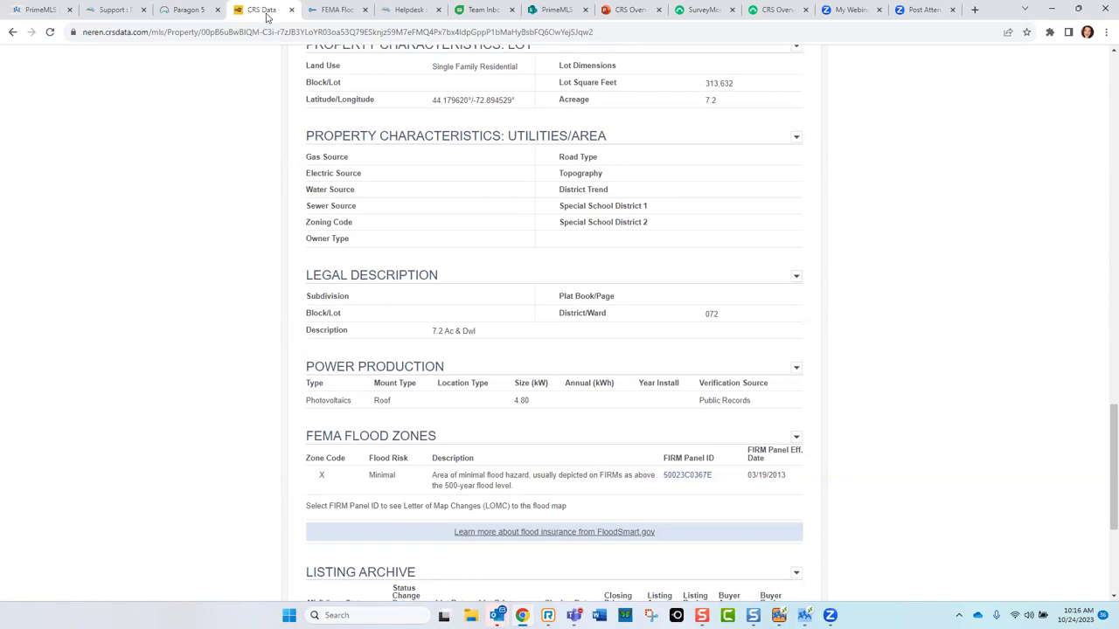
left_click(413, 441)
left_click(682, 474)
left_click(360, 367)
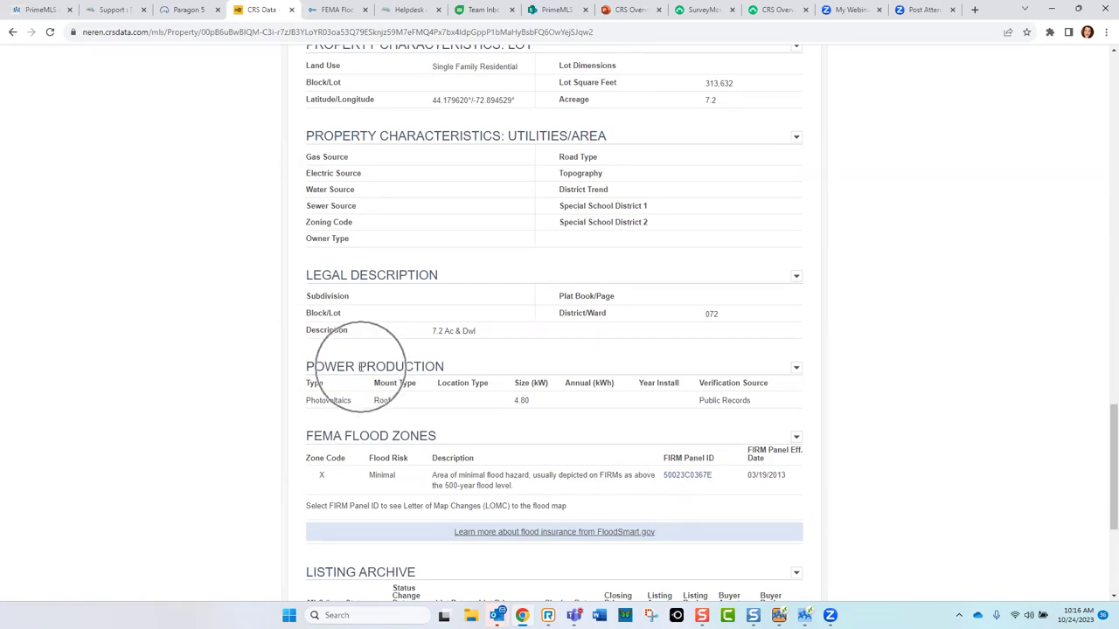
left_click(333, 409)
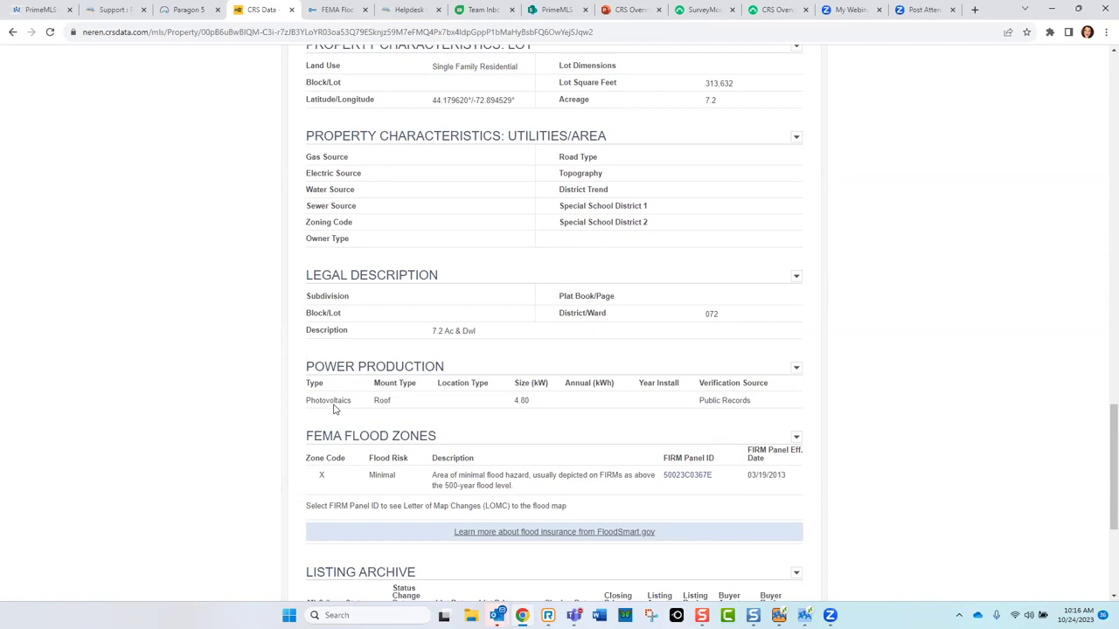
left_click(389, 403)
left_click(388, 403)
left_click(519, 402)
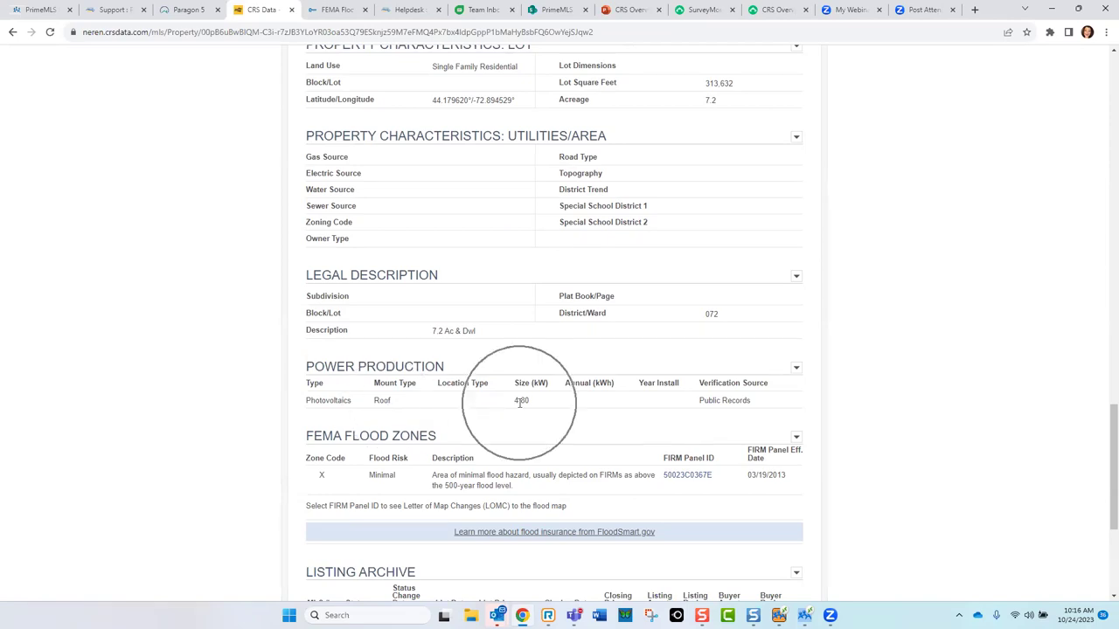
left_click(737, 410)
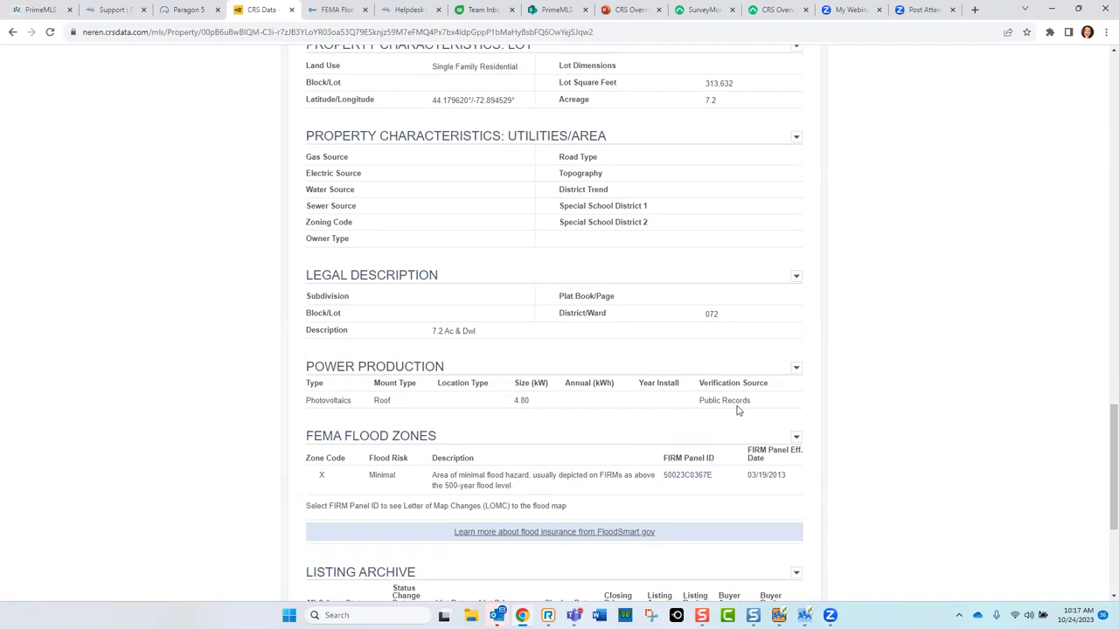
left_click_drag(1104, 456, 1103, 107)
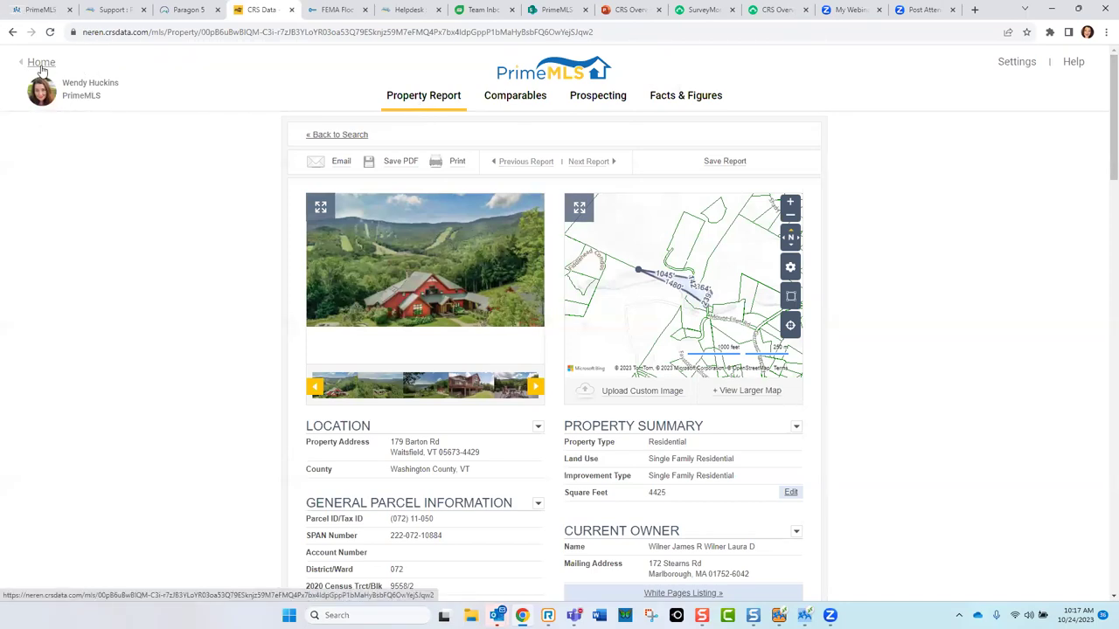
left_click(10, 37)
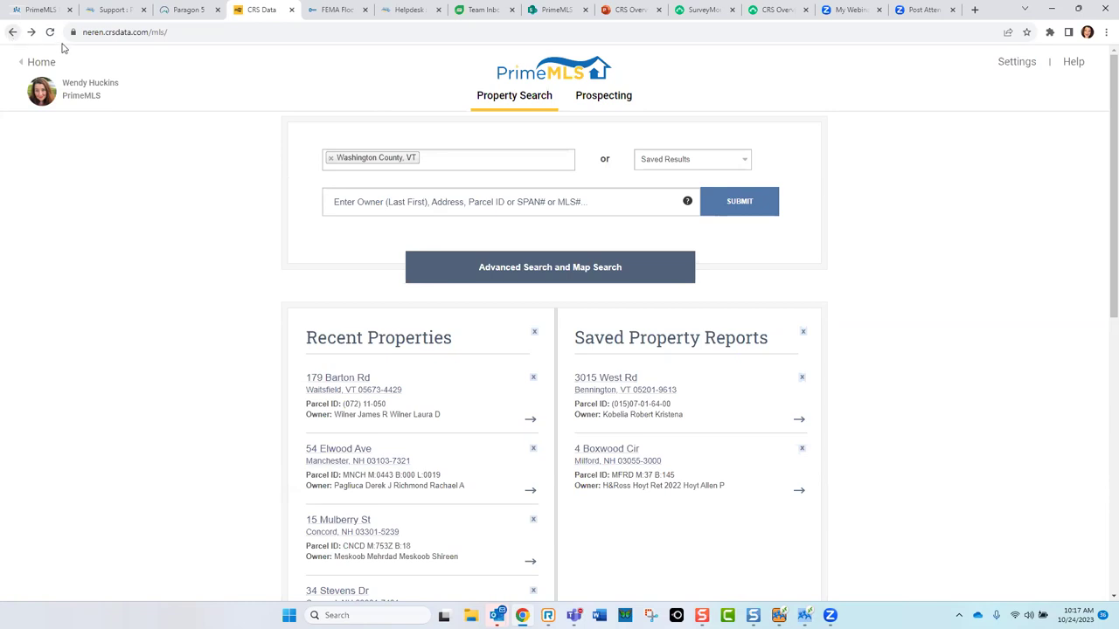
Step: Replace Washington County, VT with Merrimack County, NH as the search area
left_click(332, 158)
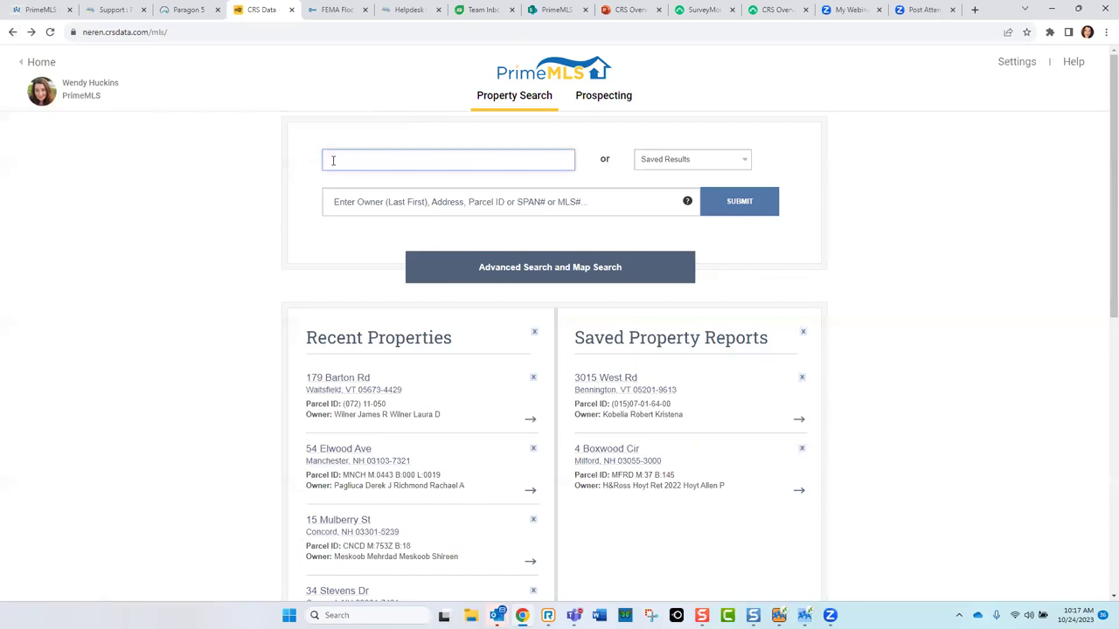
left_click(333, 161)
type("merr")
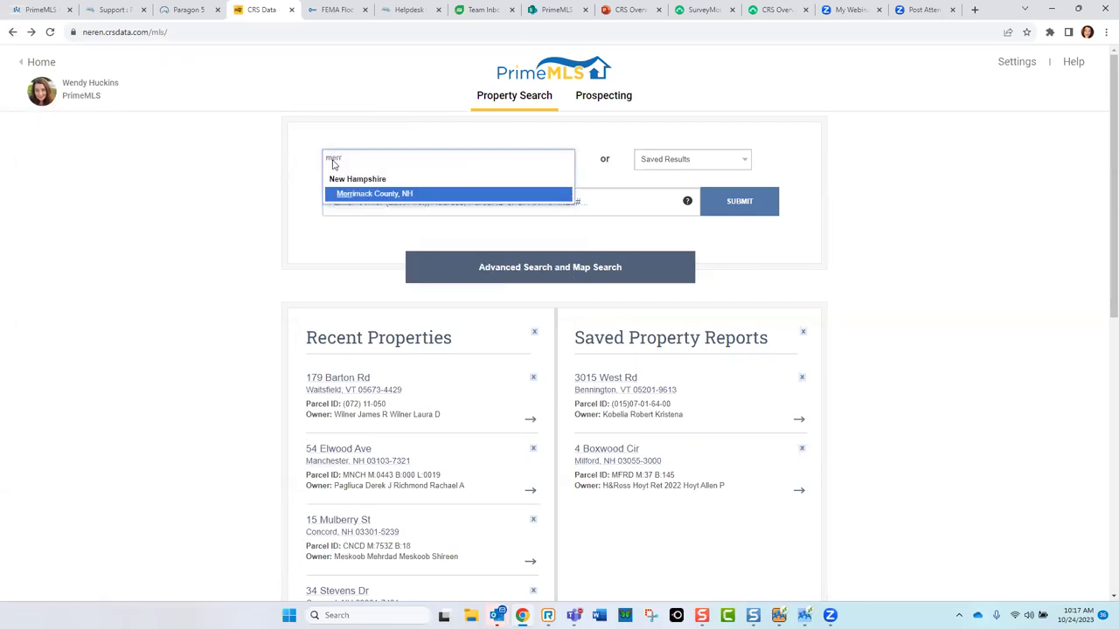
key("Return")
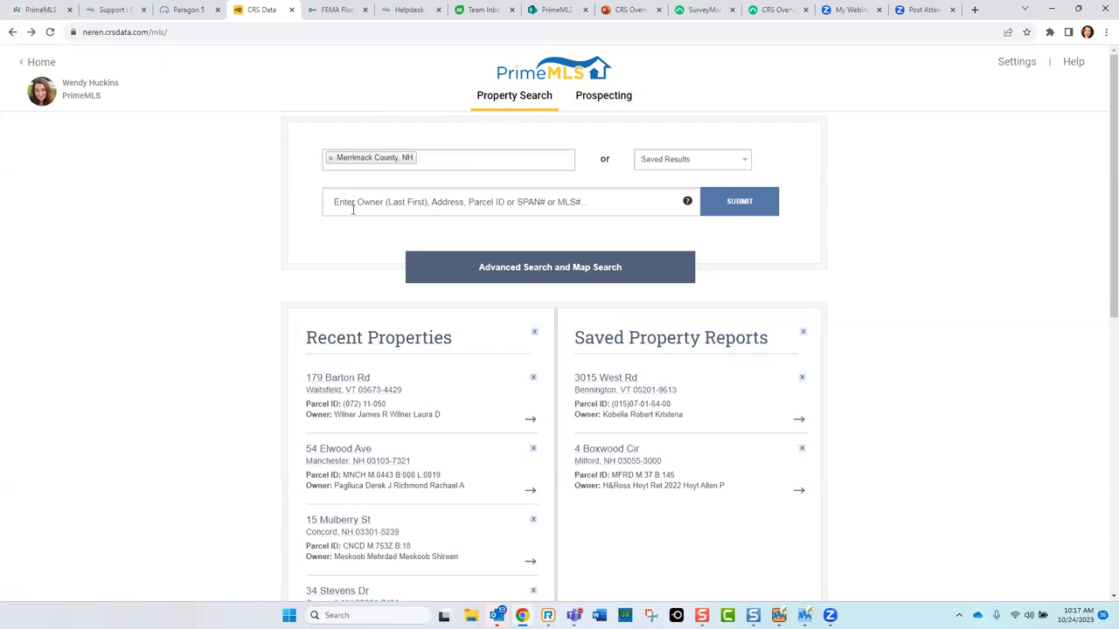
Step: Search for properties on CONSTITUTION AVE using the 'Const' address lookup
left_click(353, 209)
type("Cons")
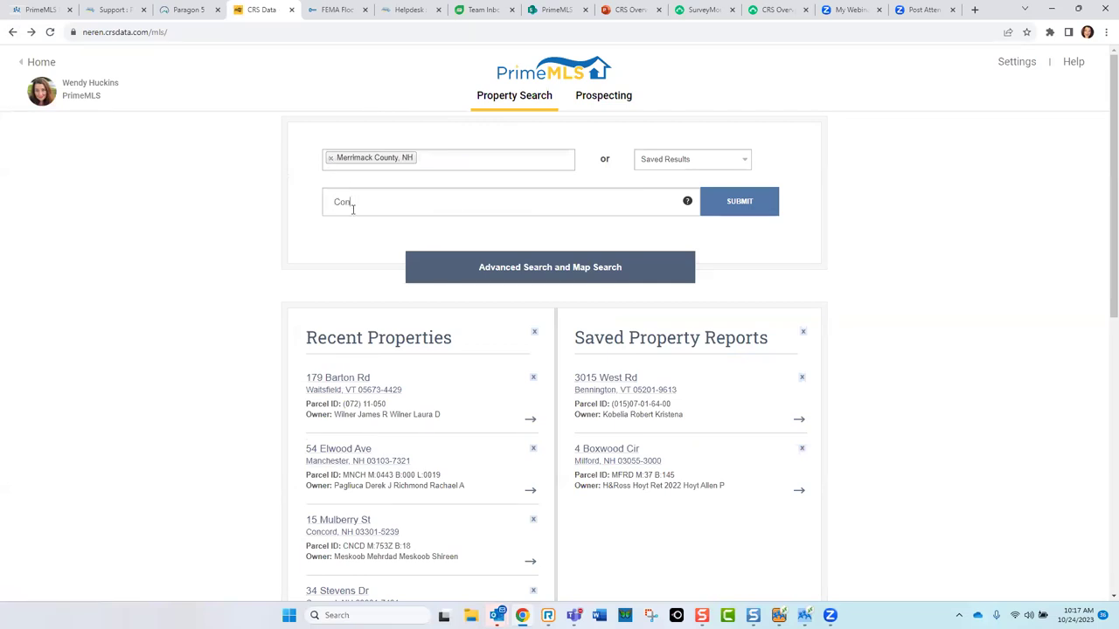
type("t")
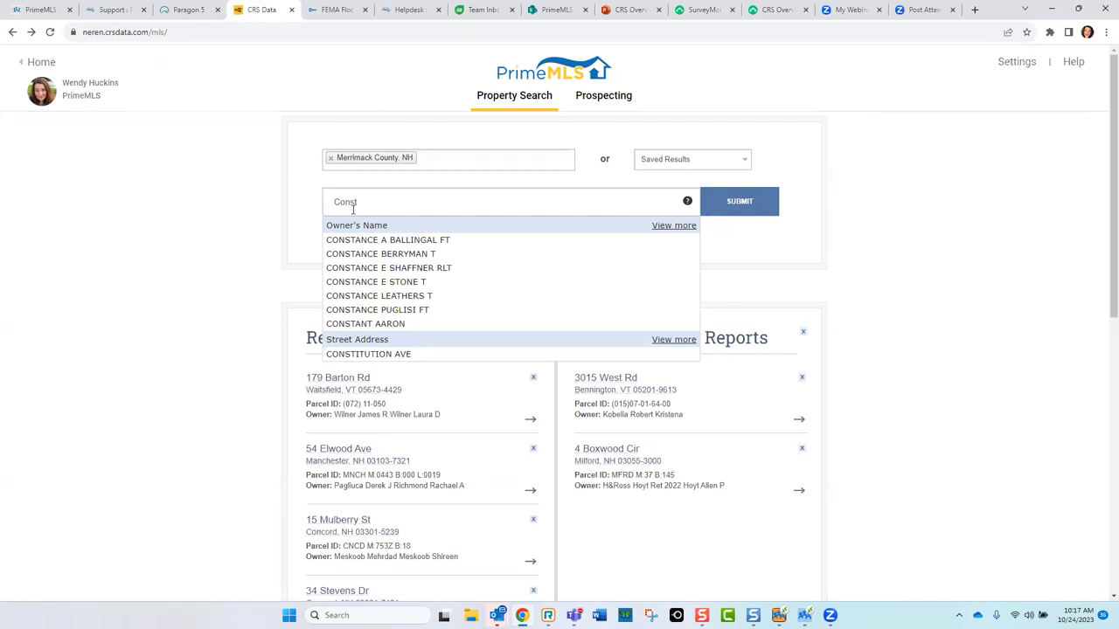
left_click(364, 354)
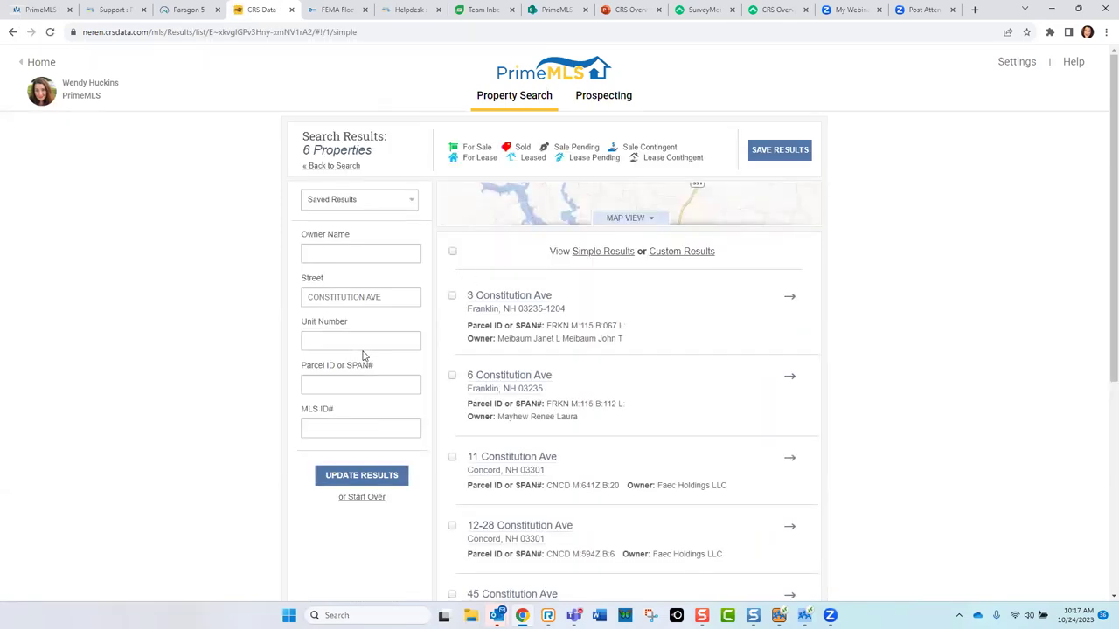
left_click_drag(1103, 344, 1103, 402)
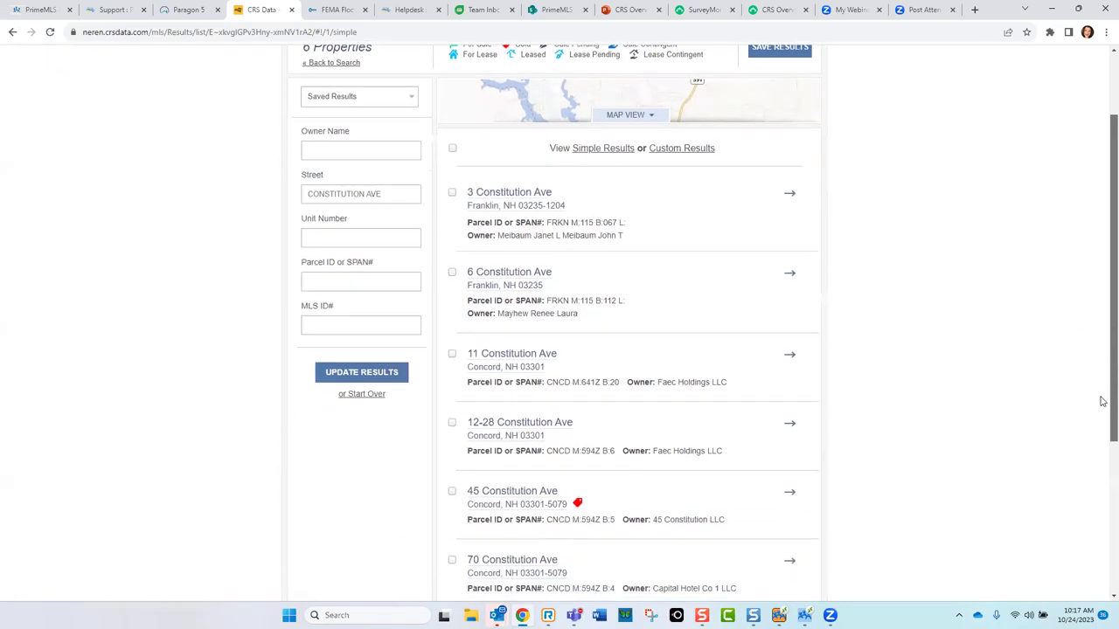
key("ctrl")
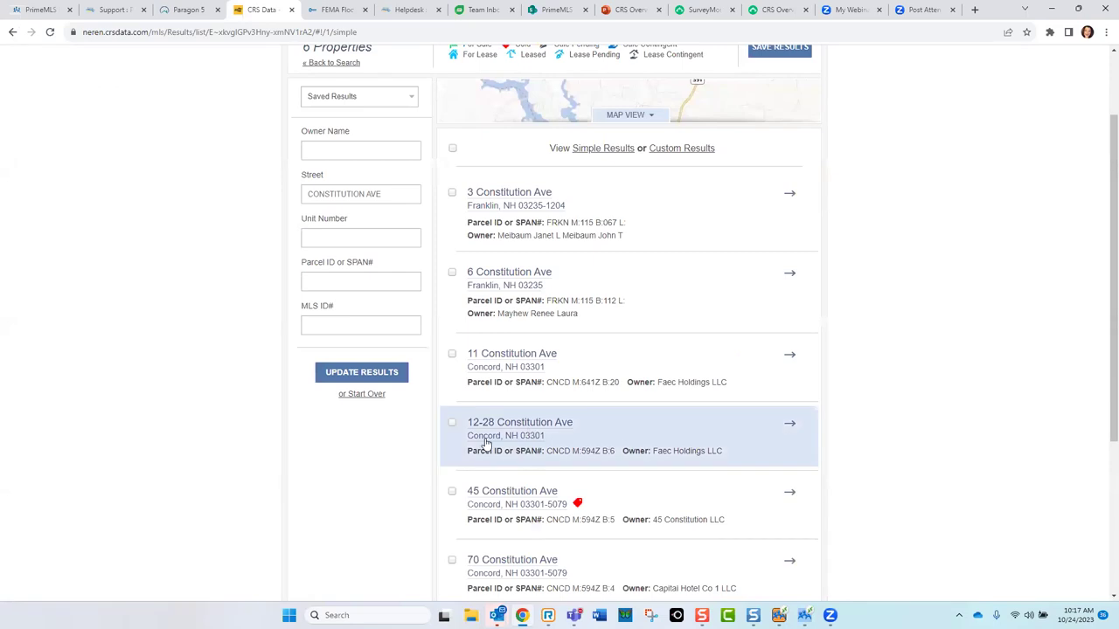
key("ctrl")
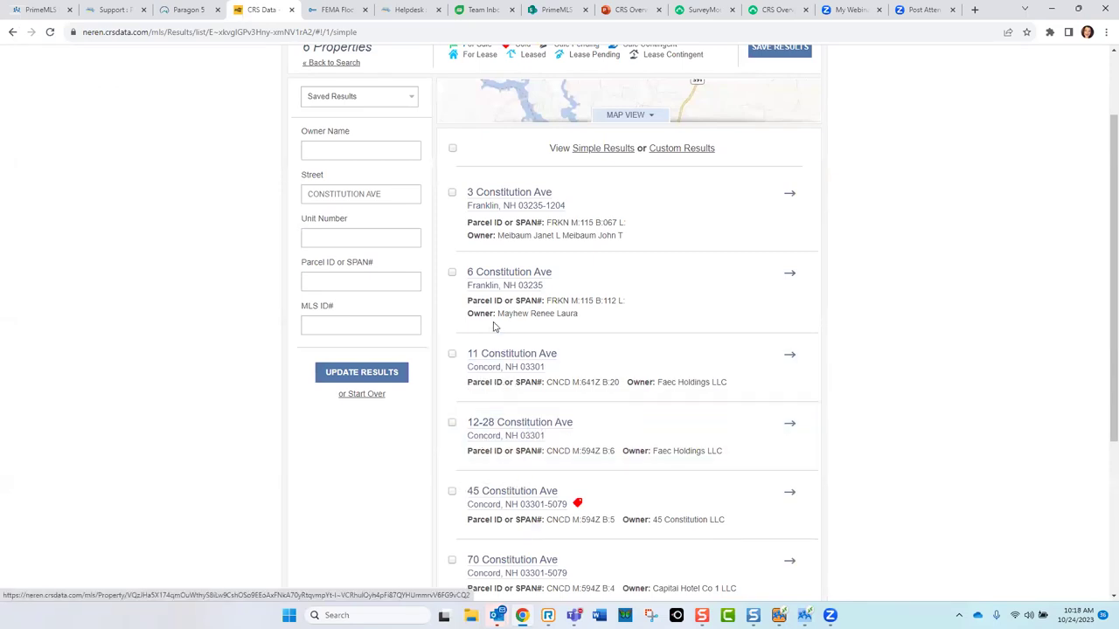
key("ctrl")
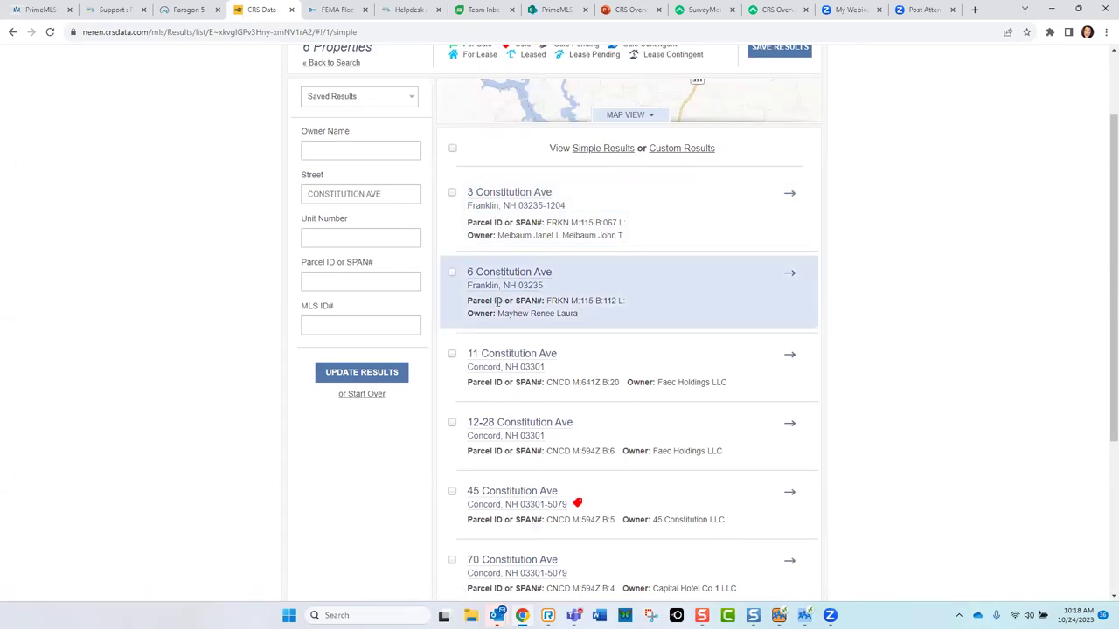
left_click(453, 272)
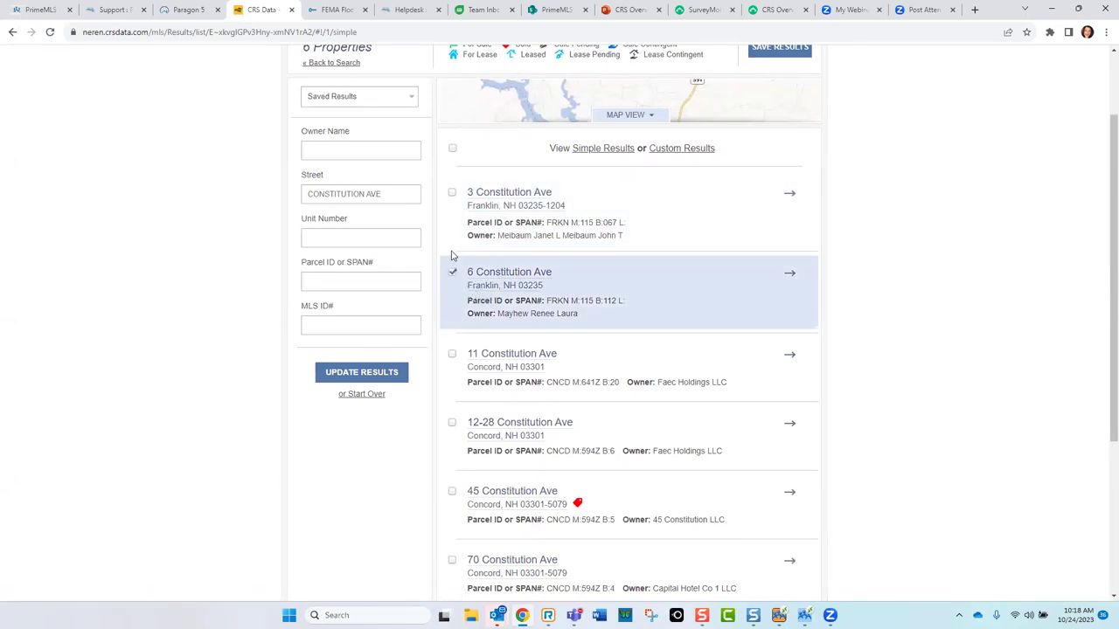
left_click(453, 194)
left_click_drag(1102, 289, 1101, 412)
left_click(482, 464)
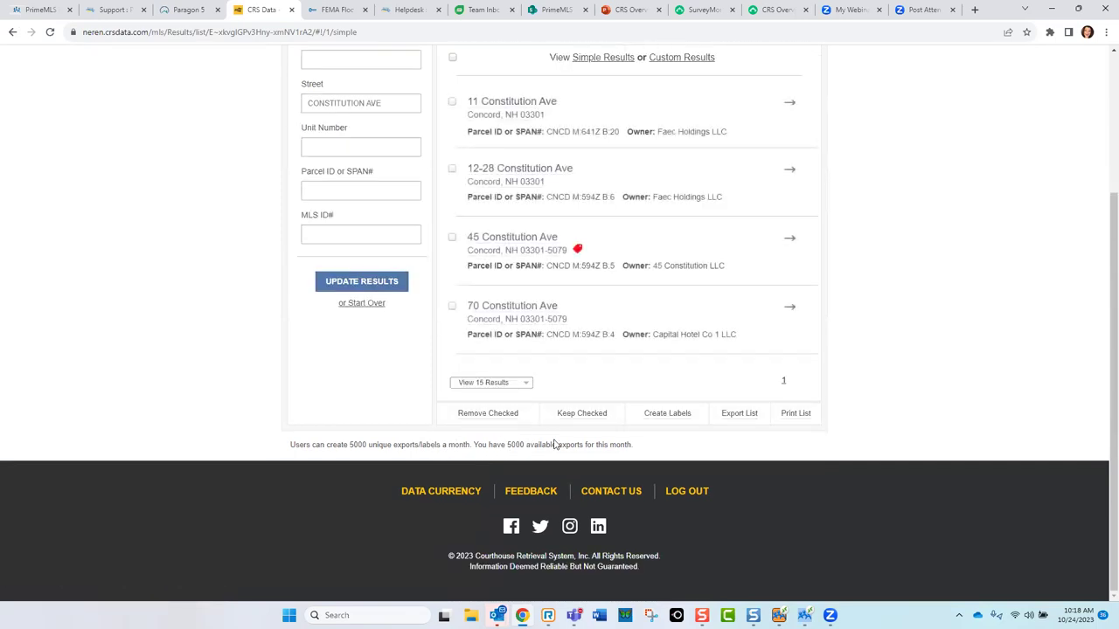
scroll(1101, 389, "up", 1)
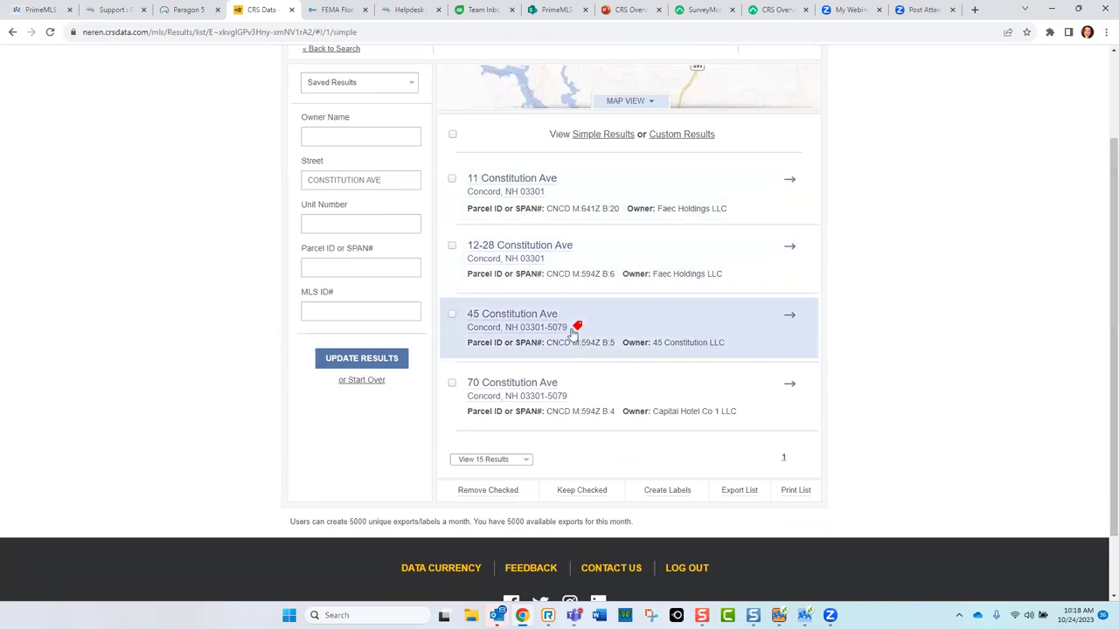
mouse_move(574, 333)
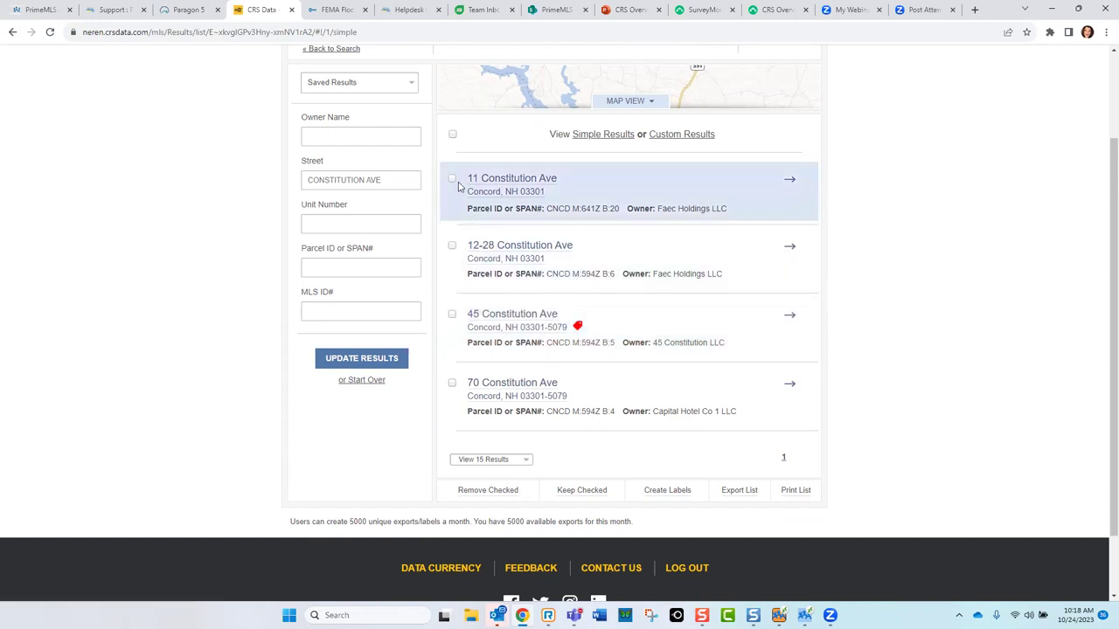
left_click(584, 495)
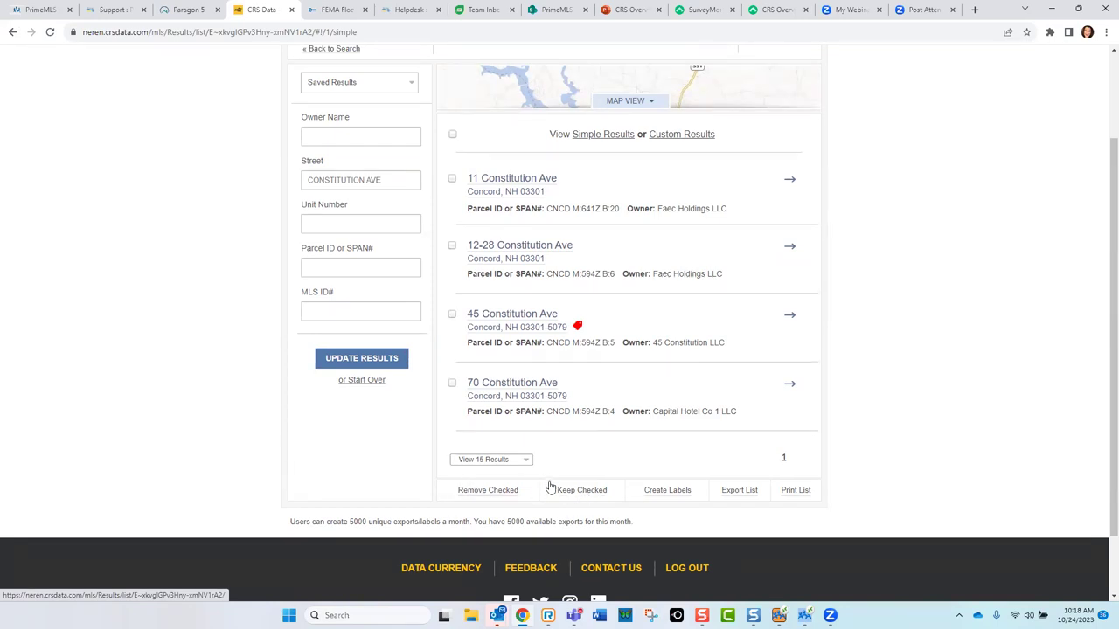
left_click(665, 494)
left_click(739, 495)
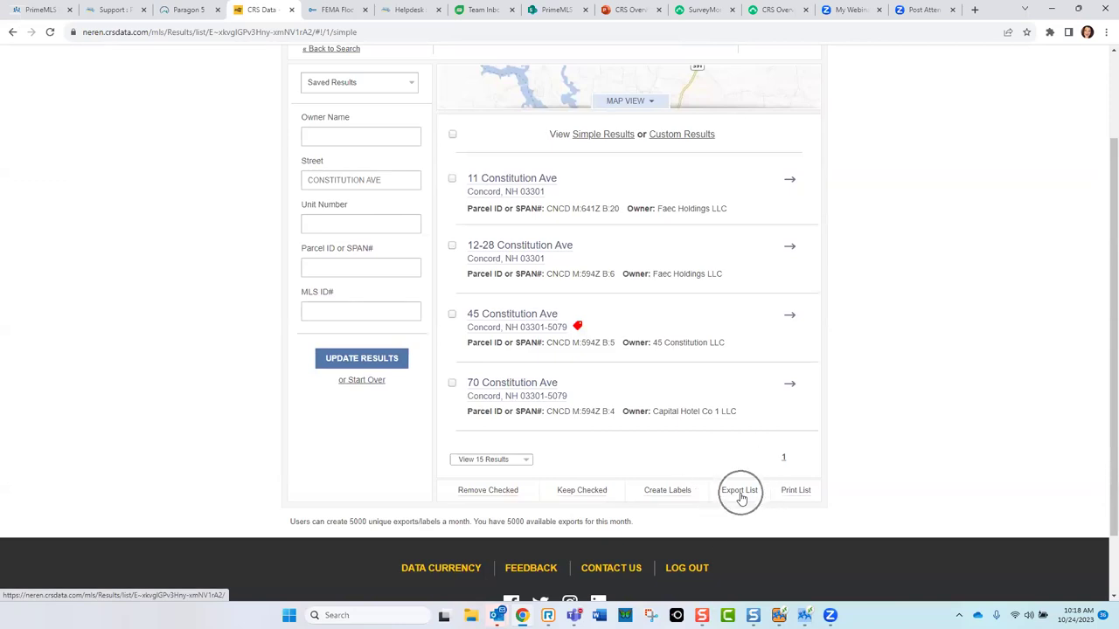
left_click(798, 495)
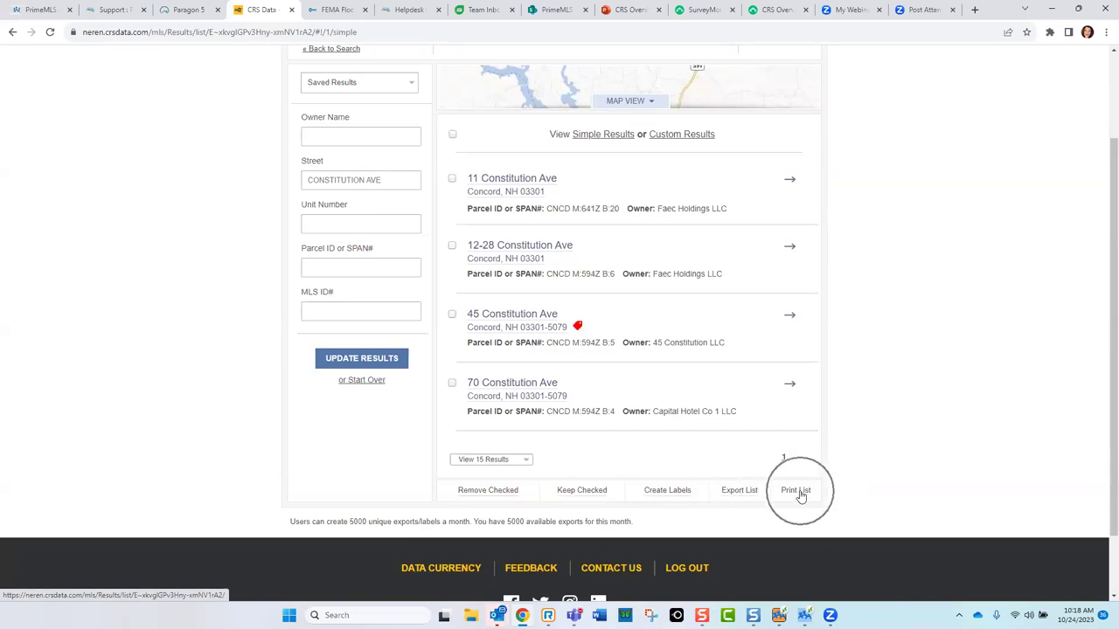
scroll(1101, 444, "up", 3)
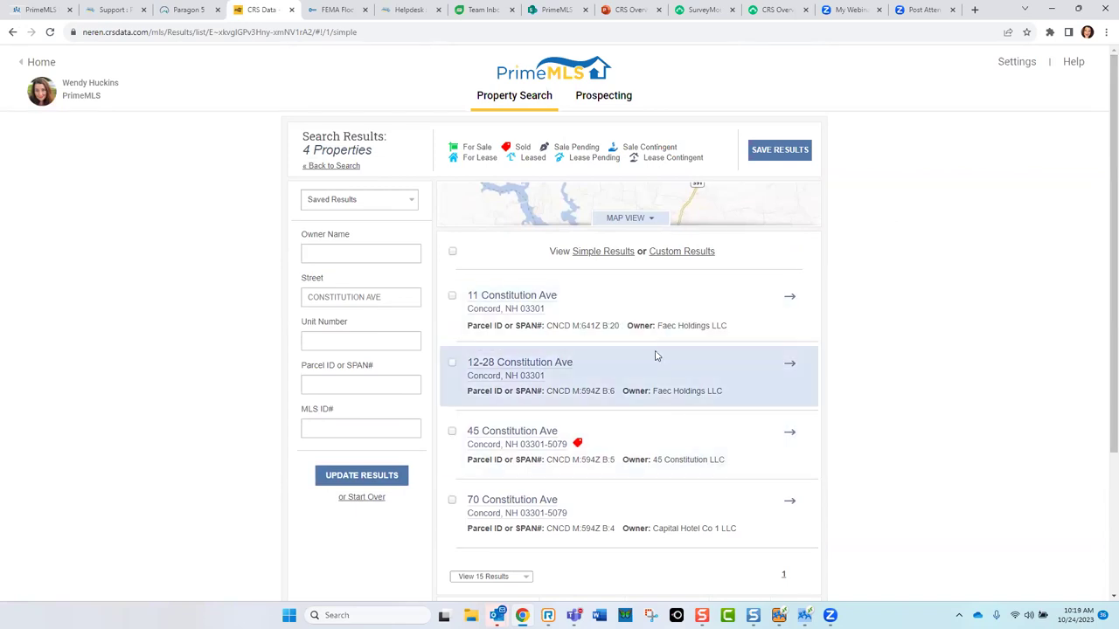
Step: Save the results as 'Const Ave Concord' after removing the disallowed comma, then return home
left_click(787, 155)
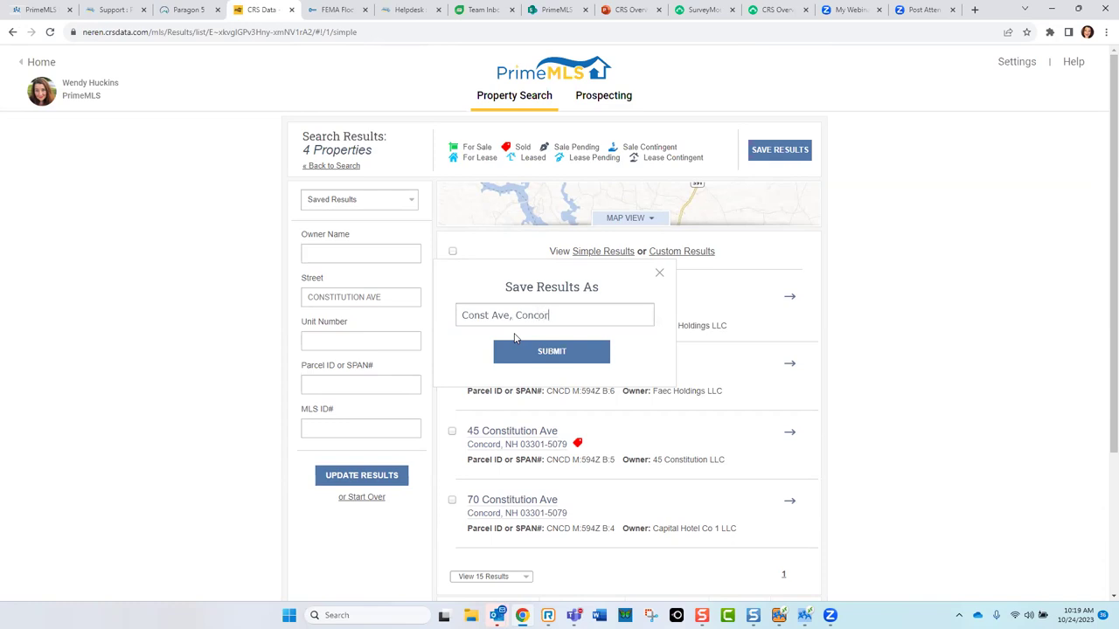
left_click(554, 357)
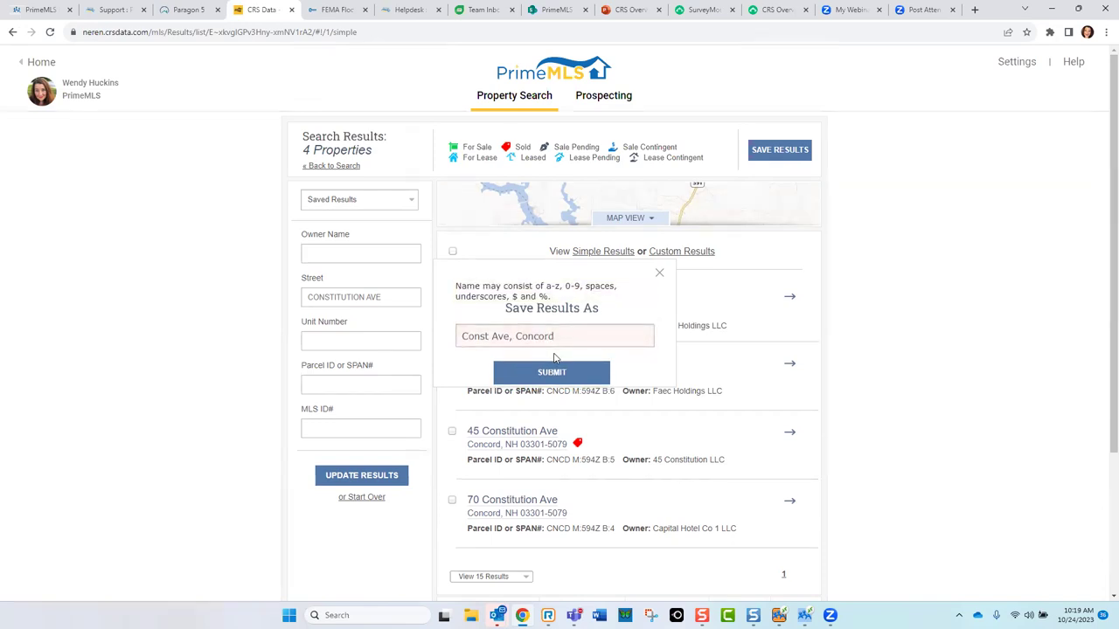
left_click(515, 337)
key("BackSpace")
key("BackSpace")
left_click(552, 371)
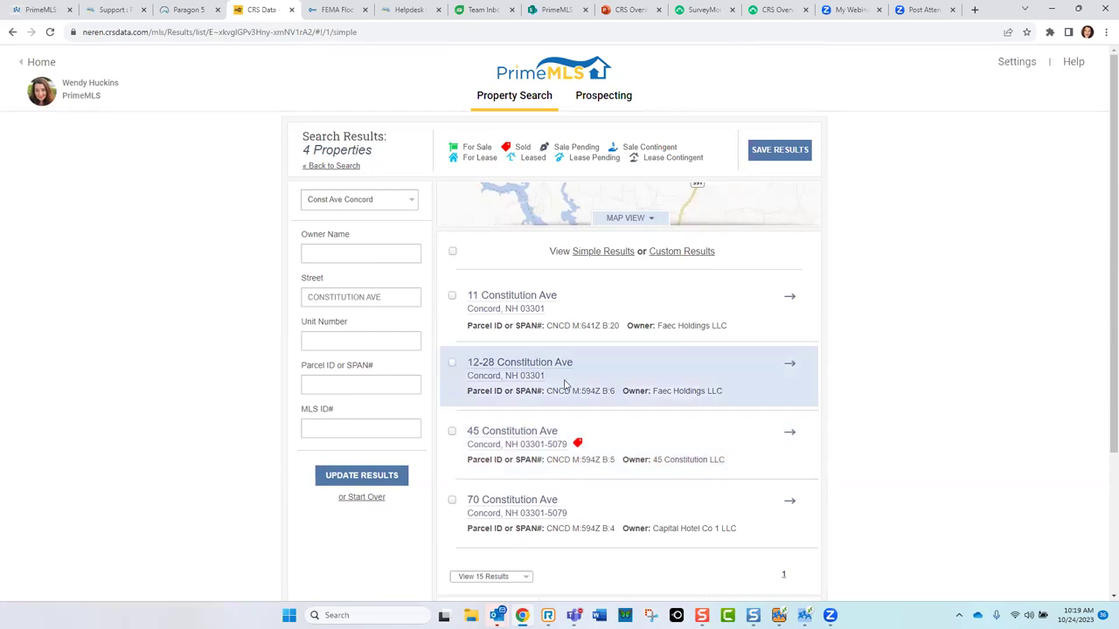
left_click(40, 63)
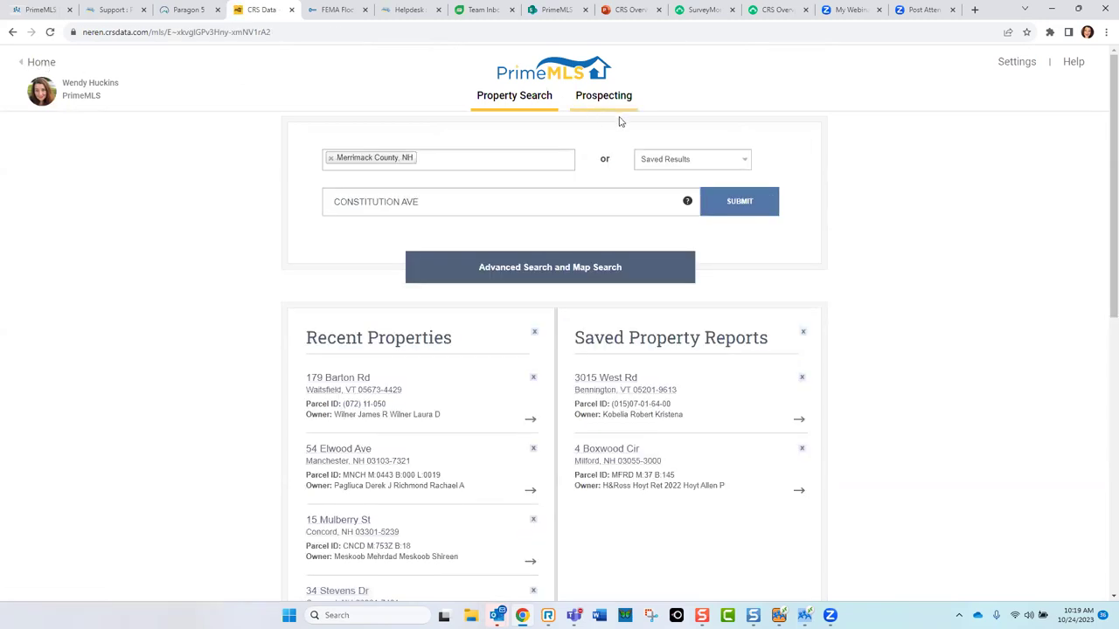
Step: Load the saved Const Ave Concord results from Home, then open the Advanced Search form
left_click(667, 161)
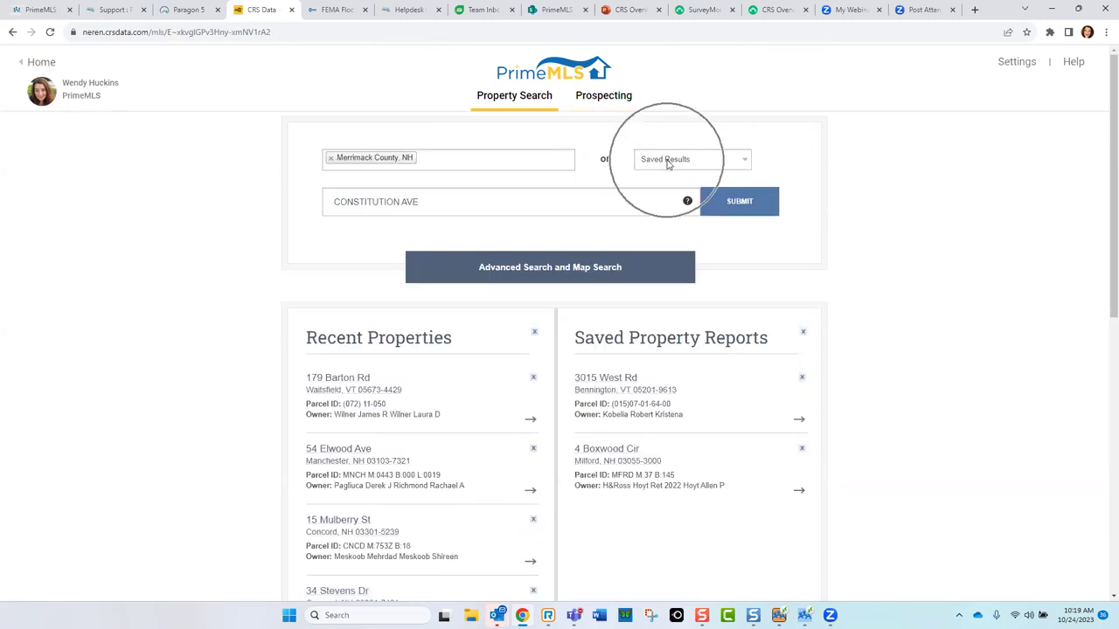
left_click(746, 161)
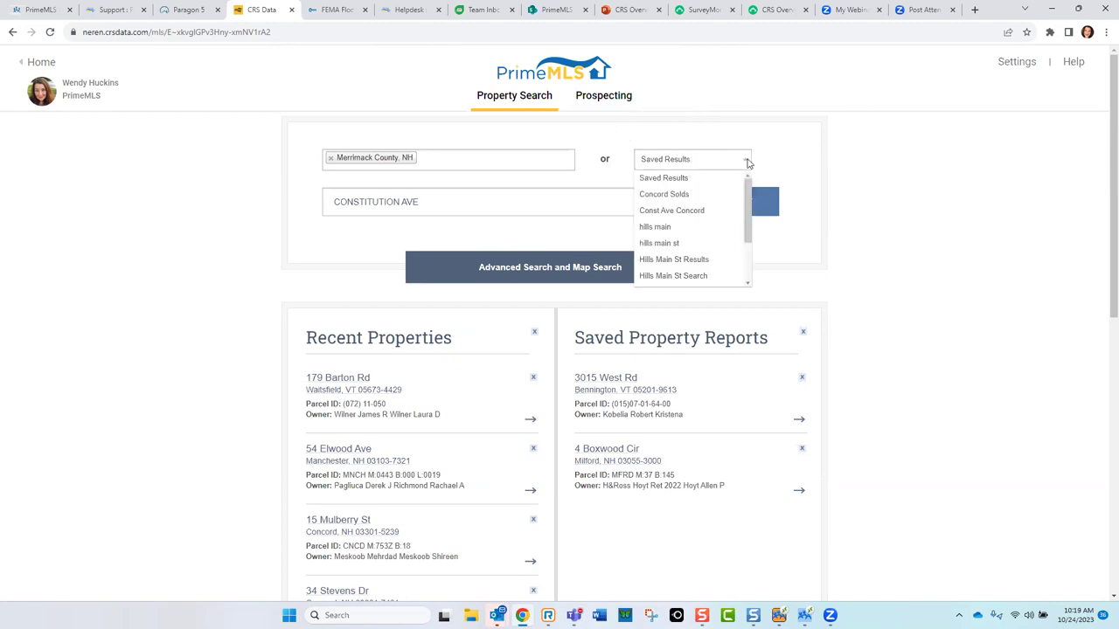
left_click(700, 213)
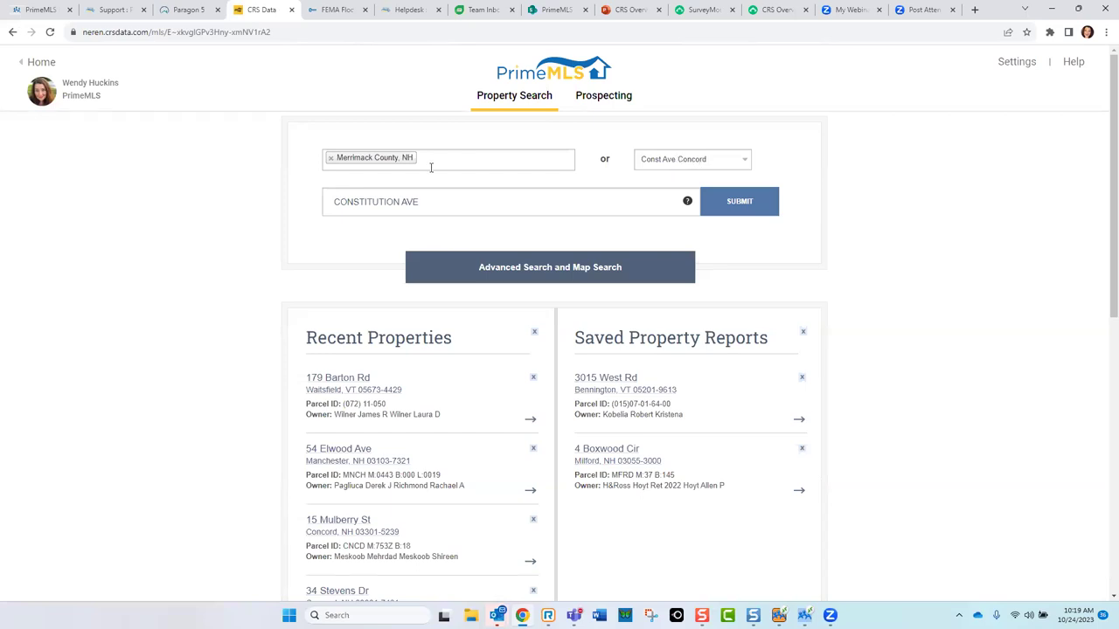
left_click(524, 269)
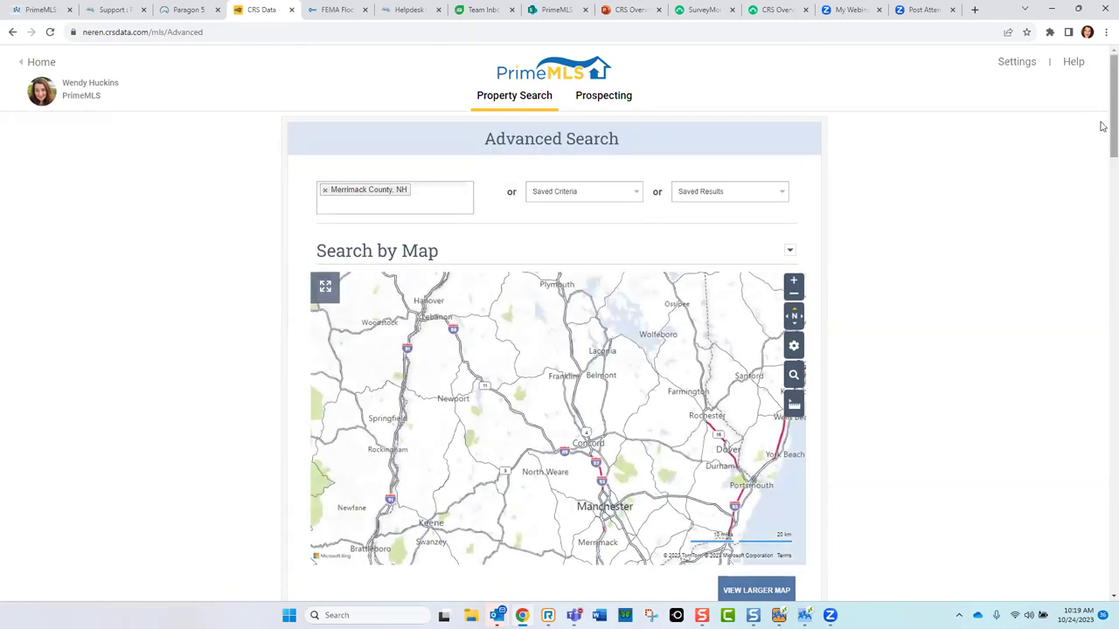
Step: Scroll to Search by Location and point out the Street Name, City and School Zone Name fields
scroll(1101, 159, "down", 3)
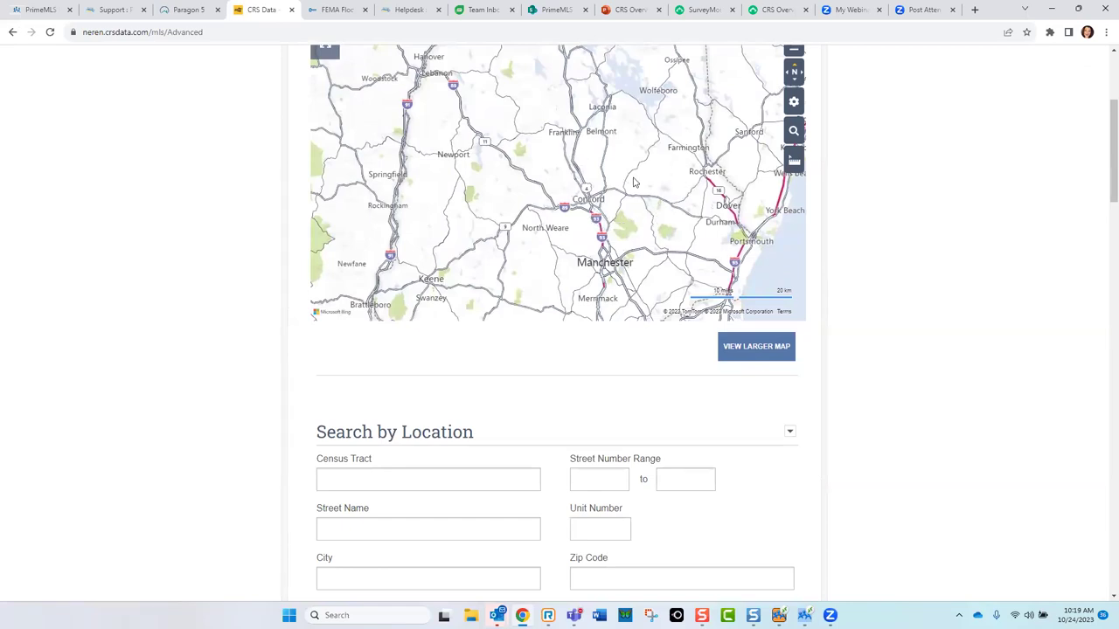
scroll(1103, 169, "down", 1)
scroll(1103, 169, "down", 3)
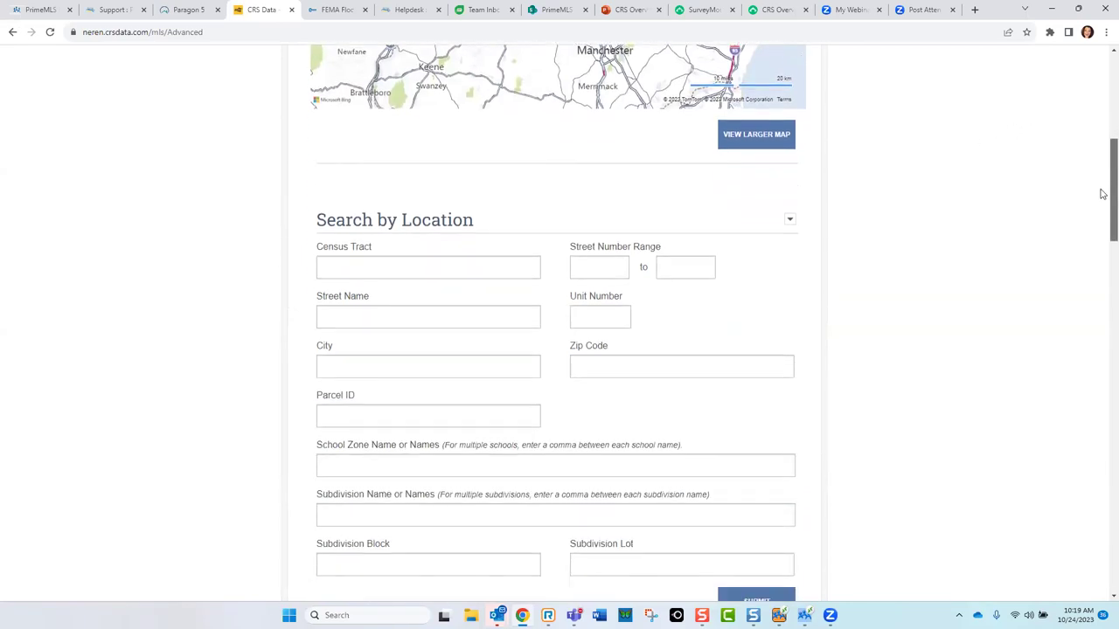
left_click(367, 185)
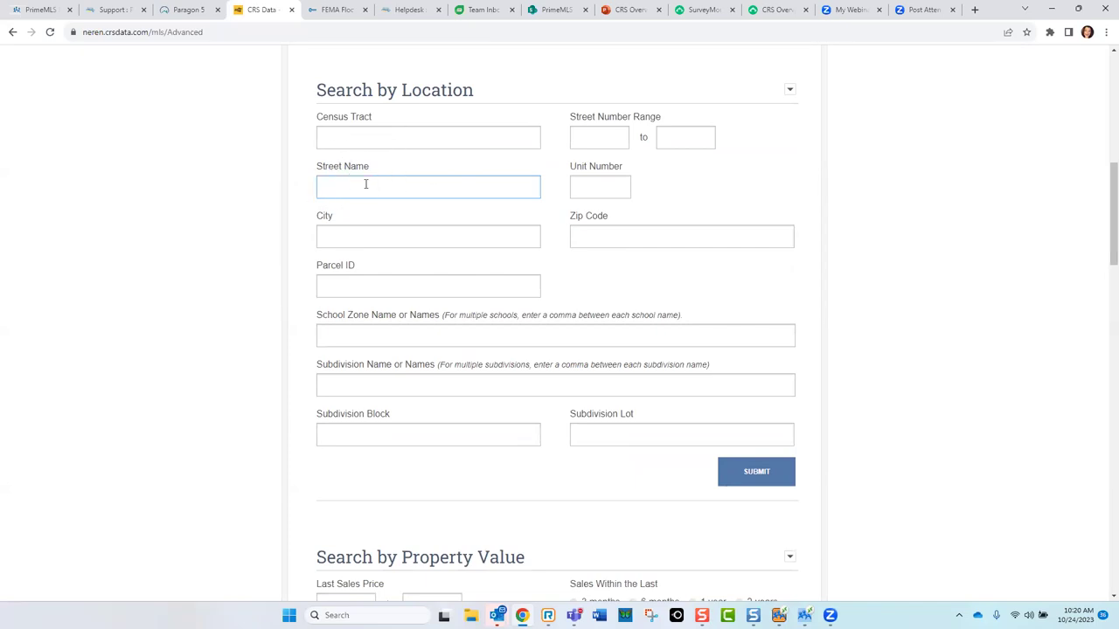
left_click(367, 237)
left_click(350, 321)
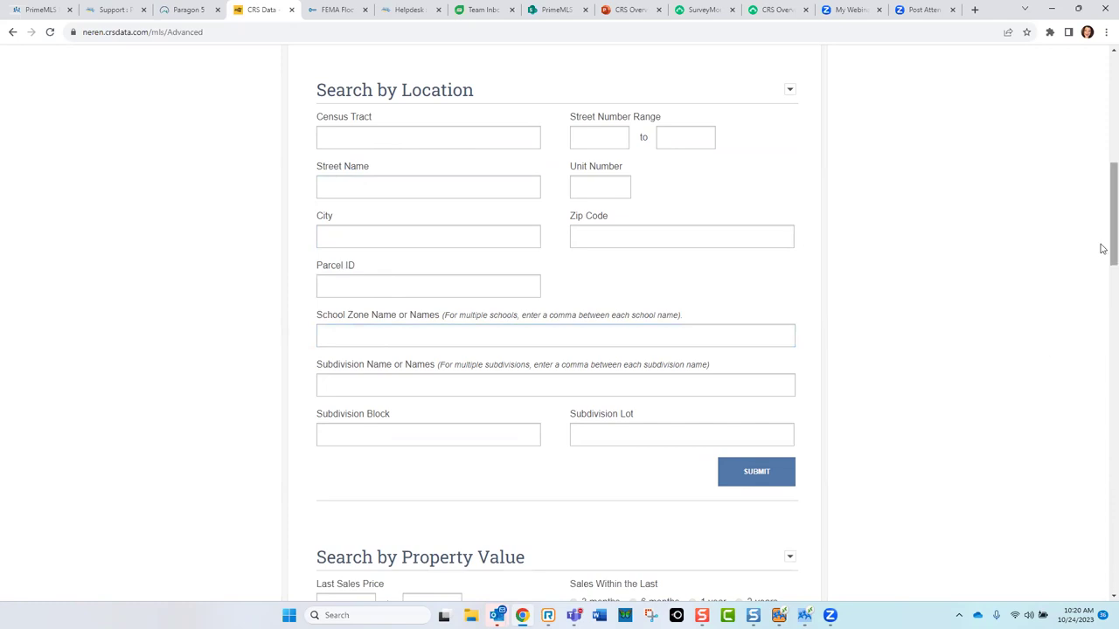
Step: Scroll through the Property Value and Listing sections, clicking into a few fields
scroll(1103, 253, "down", 2)
left_click(762, 296)
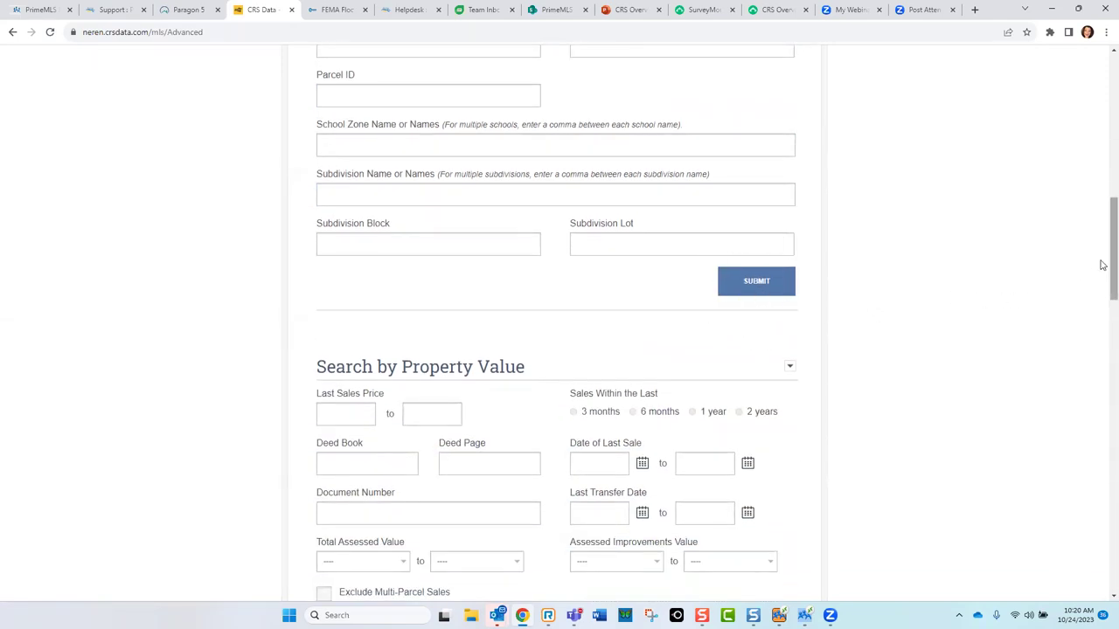
scroll(1103, 267, "down", 2)
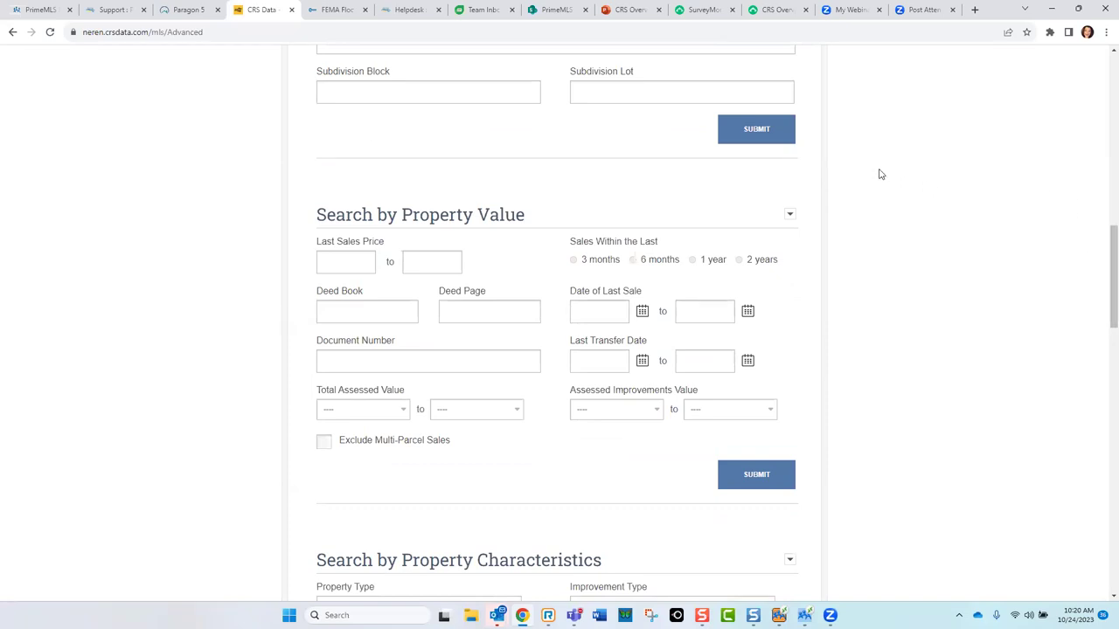
left_click(762, 145)
left_click(767, 476)
left_click_drag(1109, 317, 1101, 532)
left_click(755, 339)
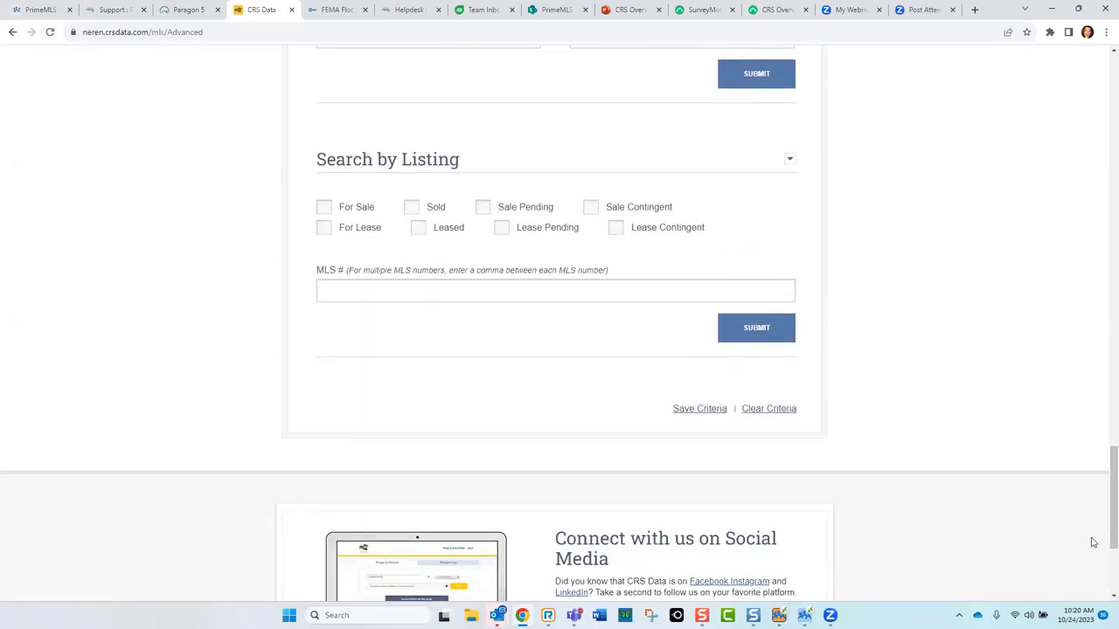
left_click_drag(1104, 521, 1103, 305)
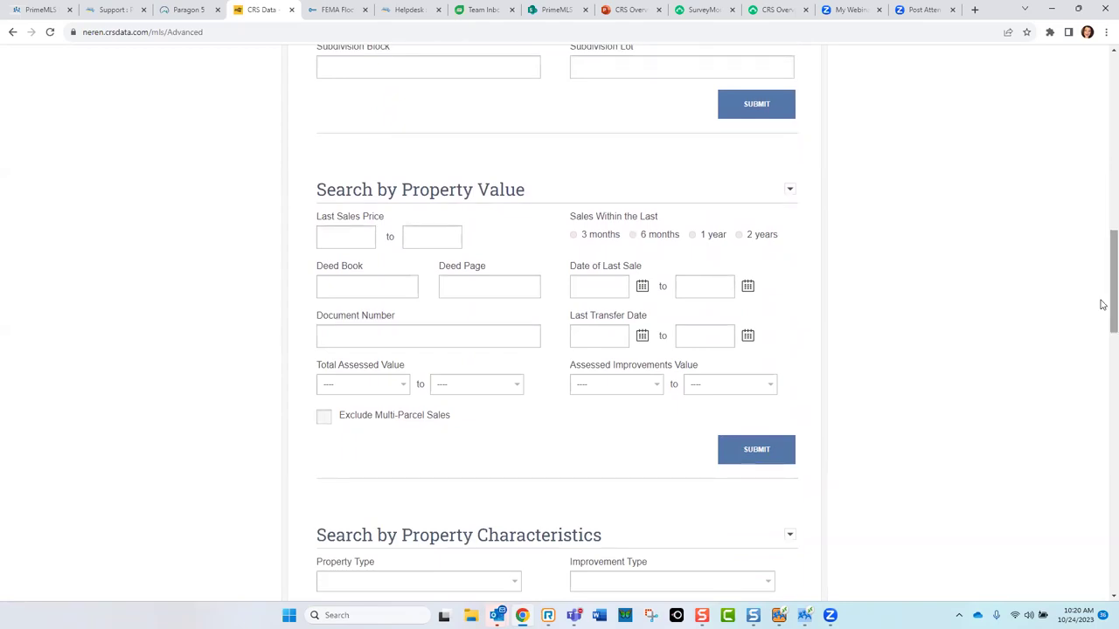
left_click(636, 238)
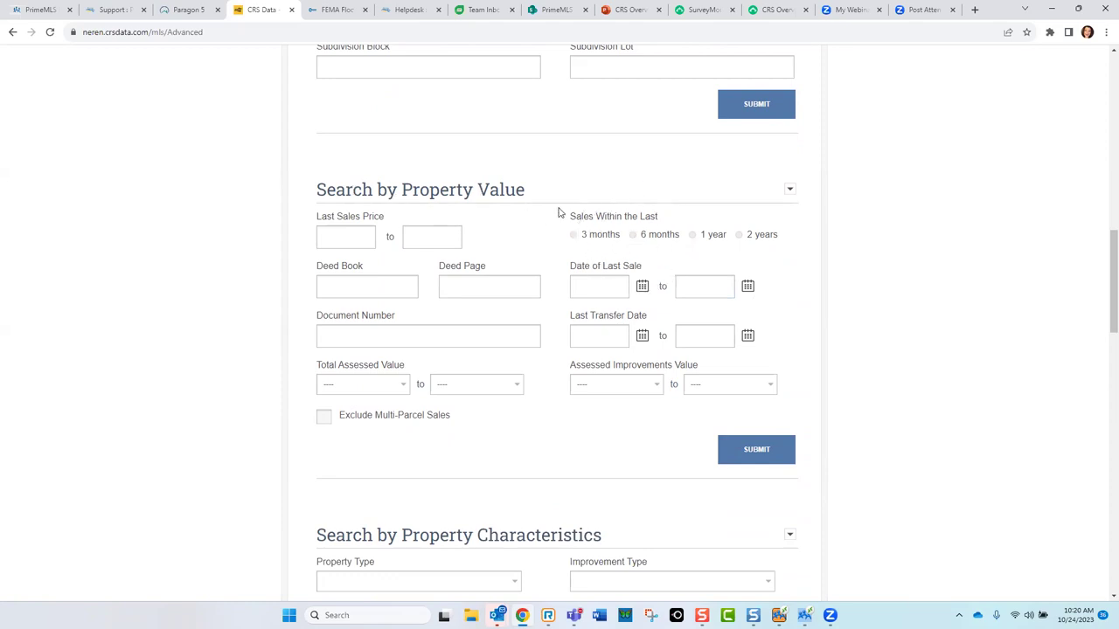
Step: Limit the search to sales within the last 6 months
left_click(634, 236)
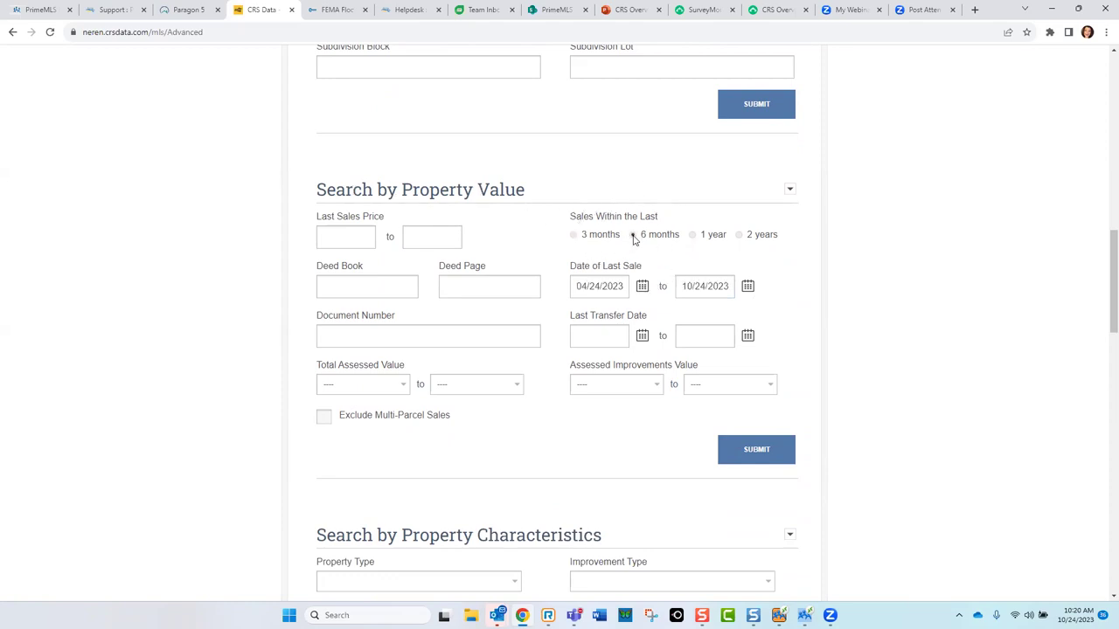
left_click(620, 277)
left_click_drag(1103, 306, 1102, 236)
Step: Set City to CONCORD and submit the advanced search
left_click(421, 238)
type("Con")
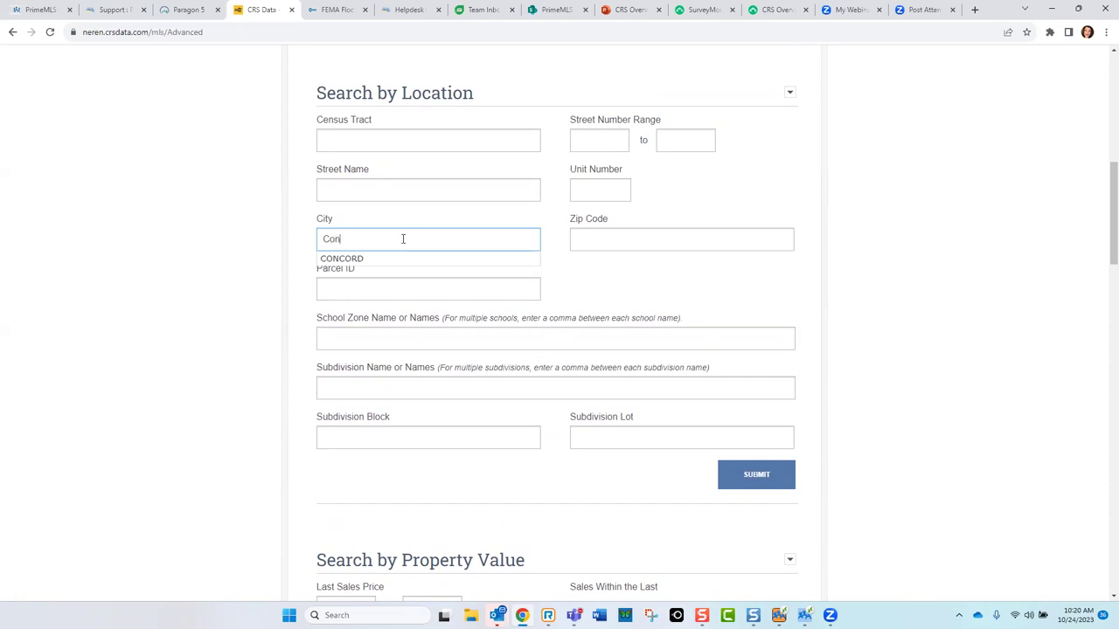
left_click(344, 259)
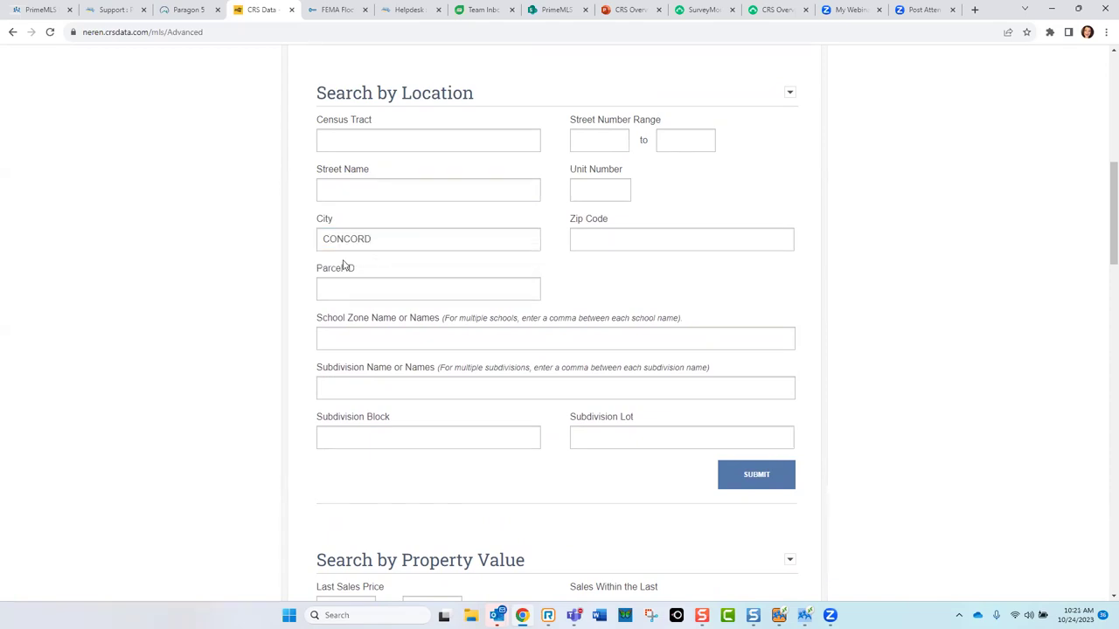
left_click(758, 480)
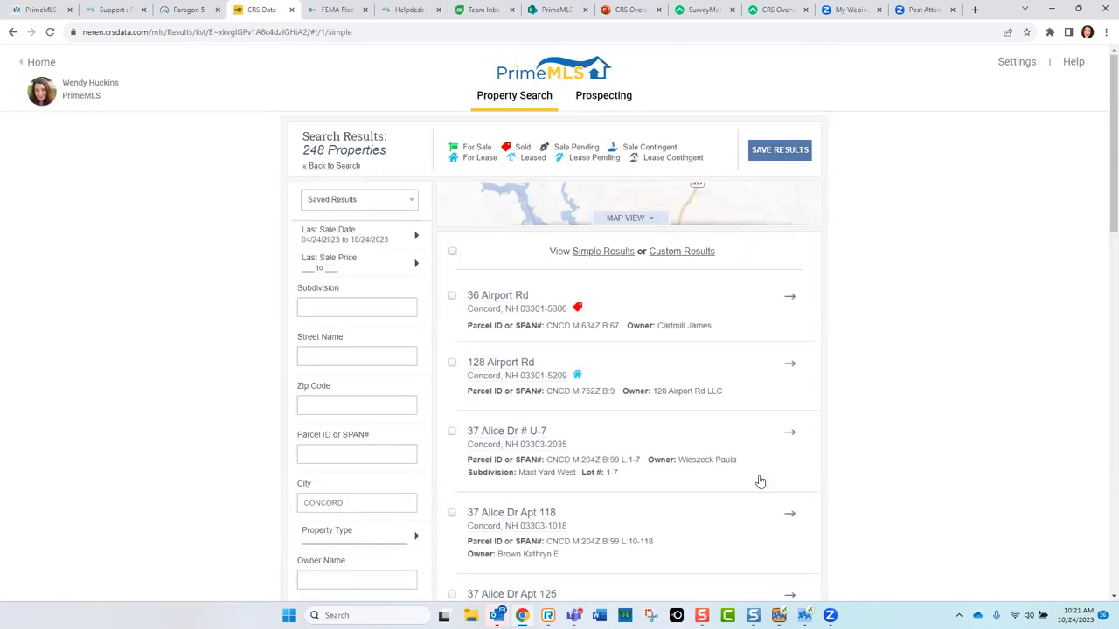
Step: Review the 248 results and the 04/24/2023–10/24/2023 last sale date filter
left_click(359, 156)
left_click(376, 247)
mouse_move(626, 310)
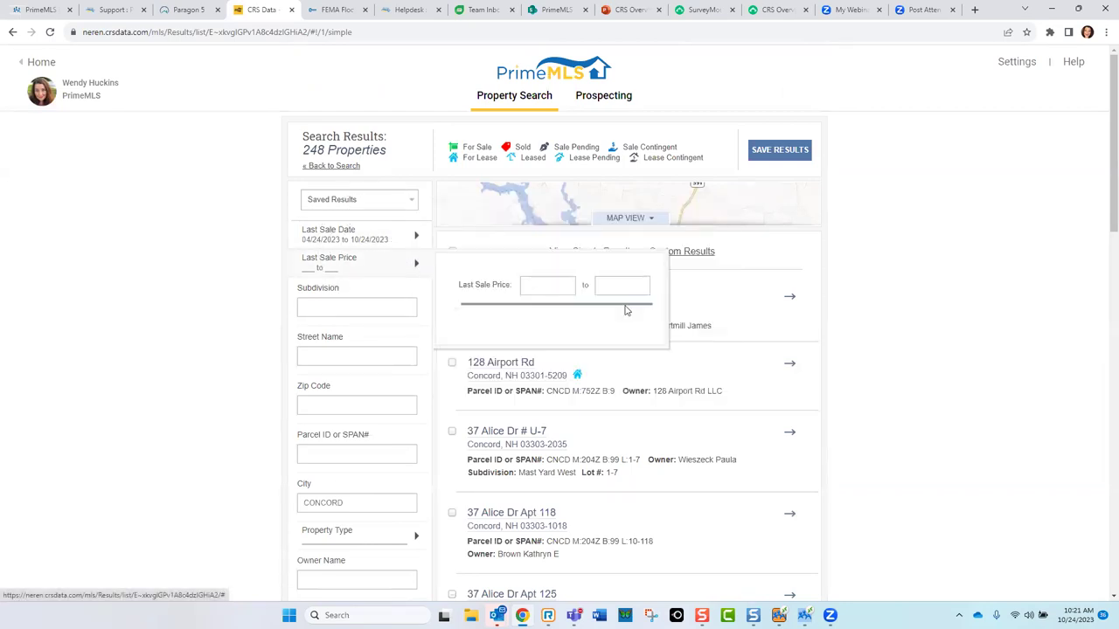
left_click_drag(1102, 234, 865, 270)
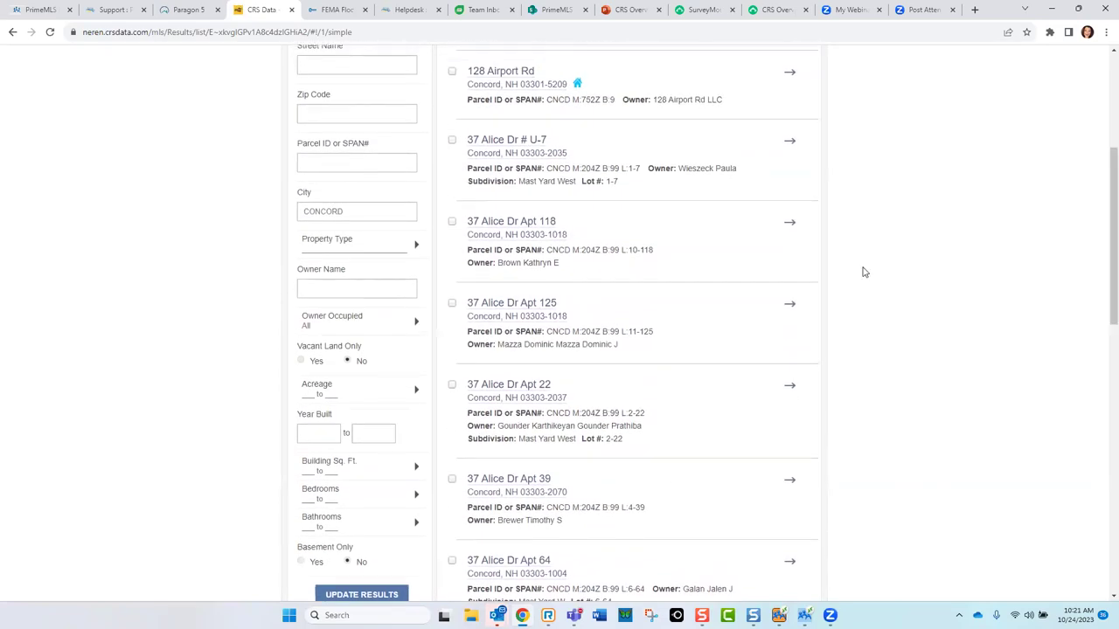
left_click(452, 141)
left_click(452, 222)
left_click_drag(1102, 217, 1099, 464)
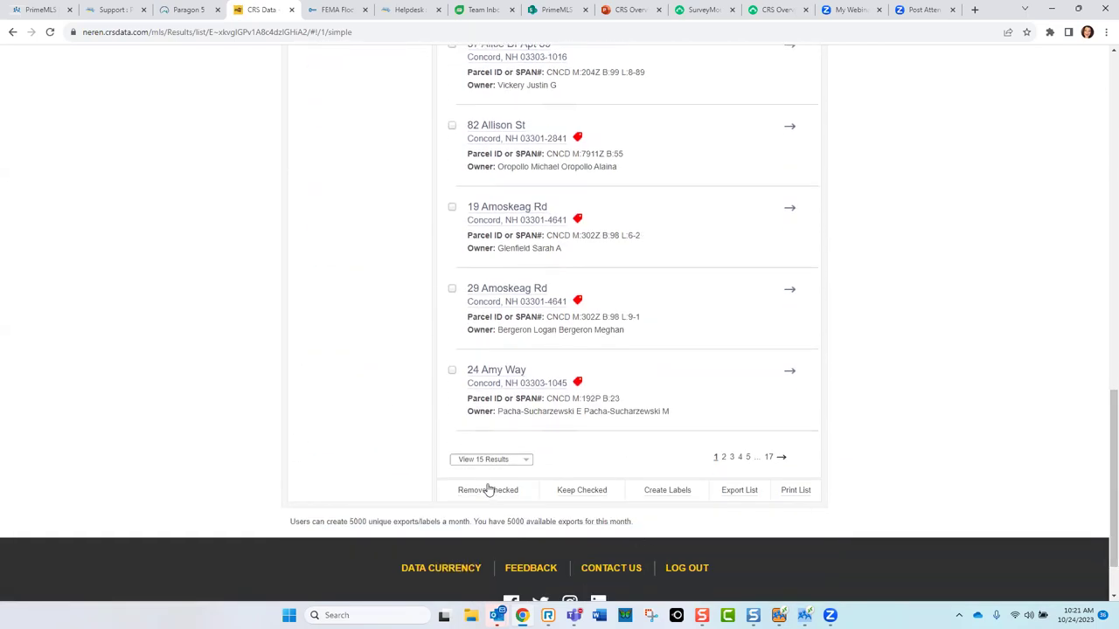
left_click_drag(1102, 461, 1092, 159)
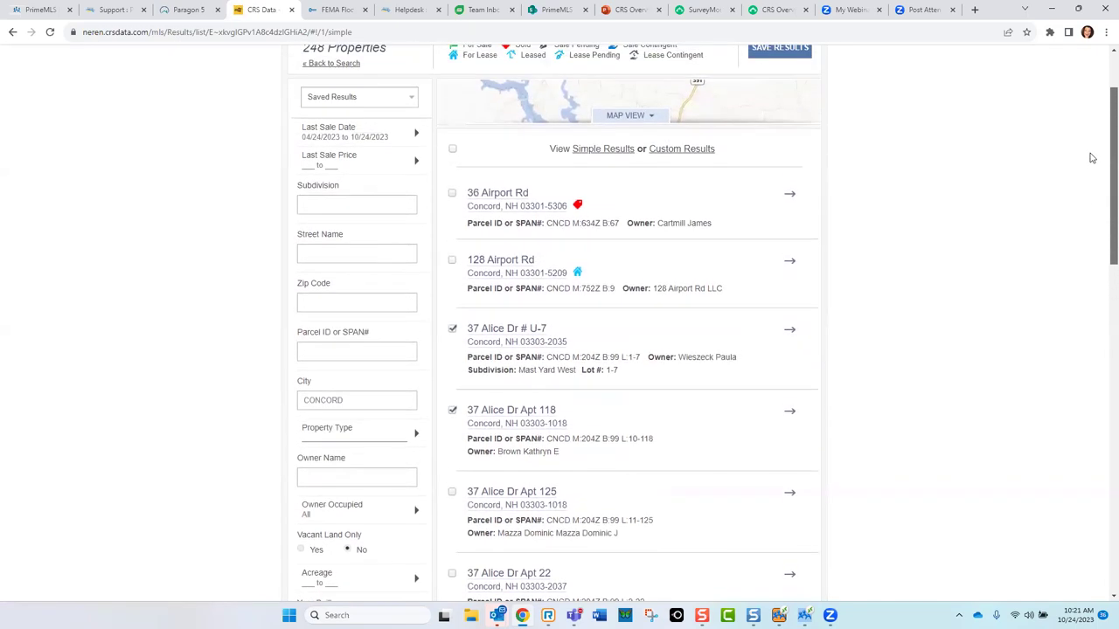
left_click(501, 199)
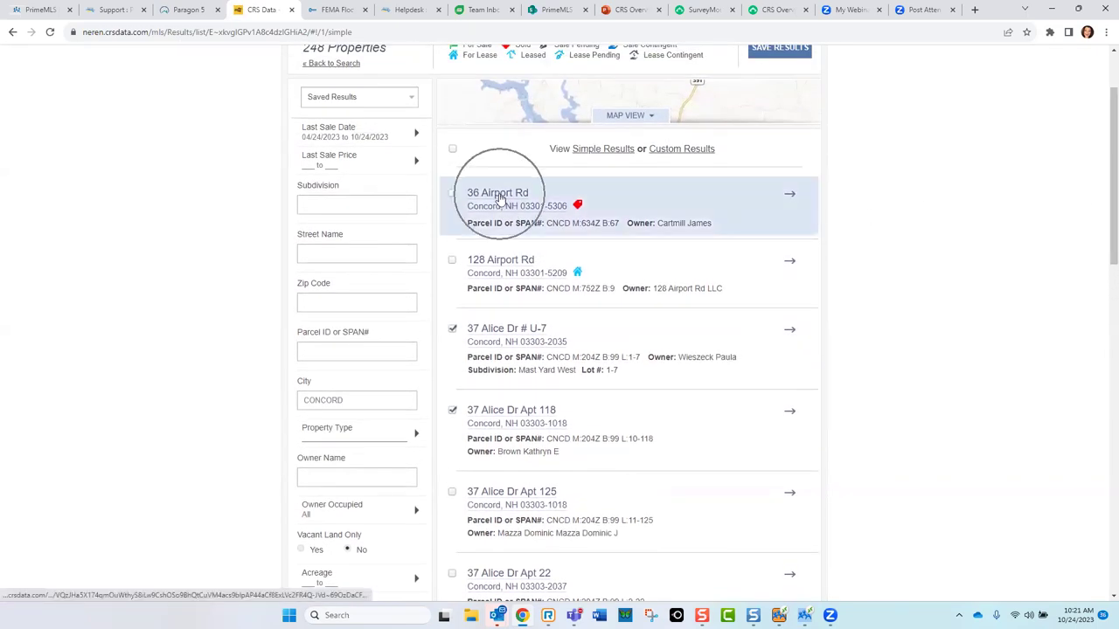
left_click(791, 201)
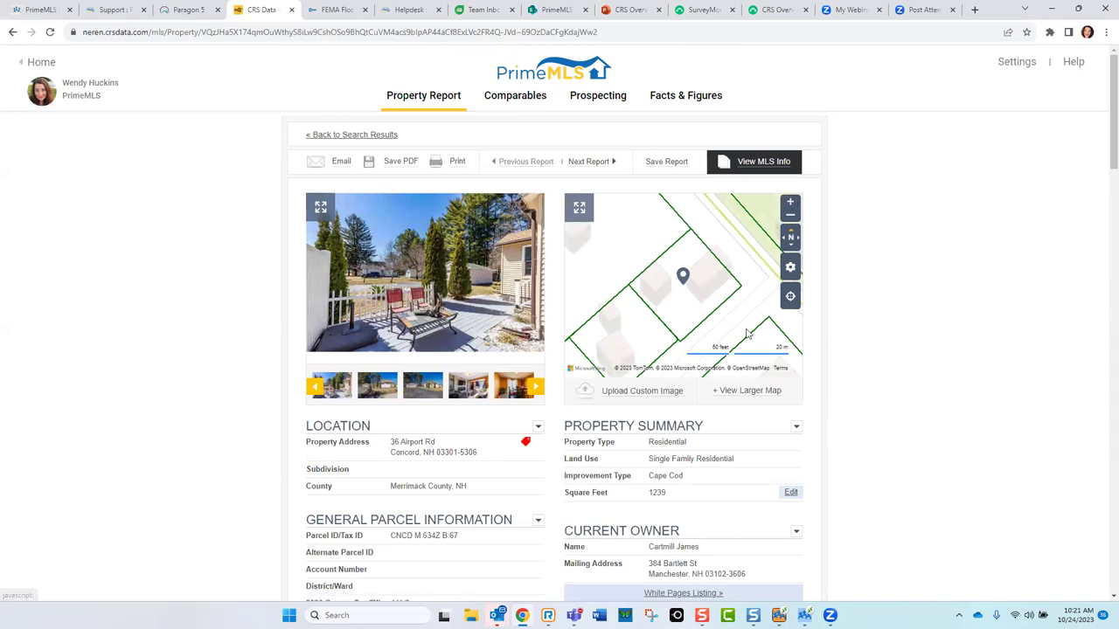
left_click(588, 166)
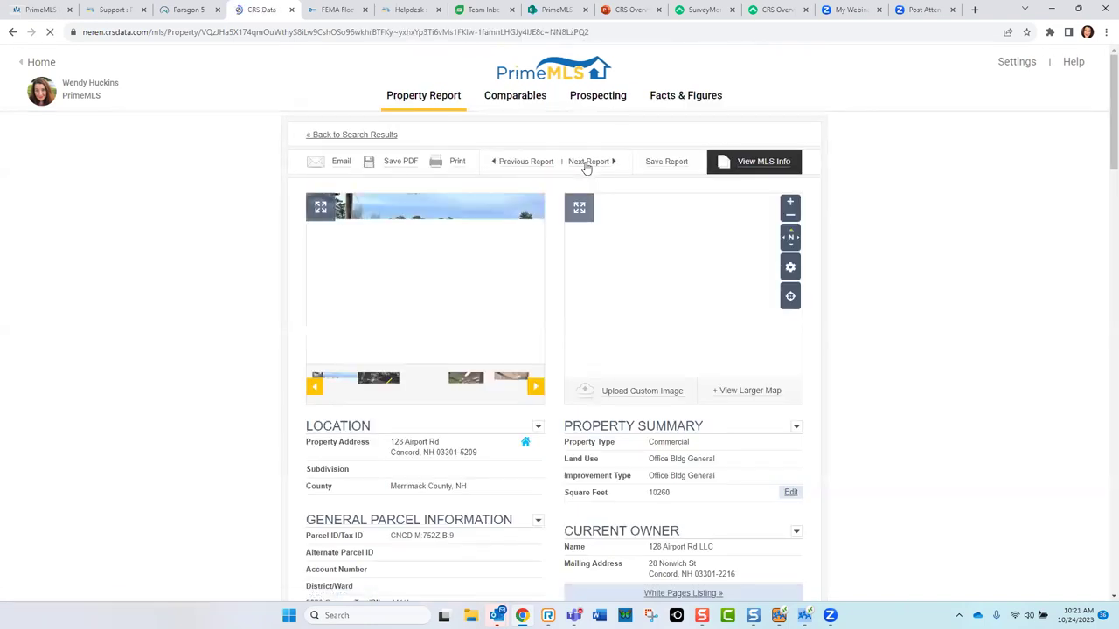
left_click(588, 163)
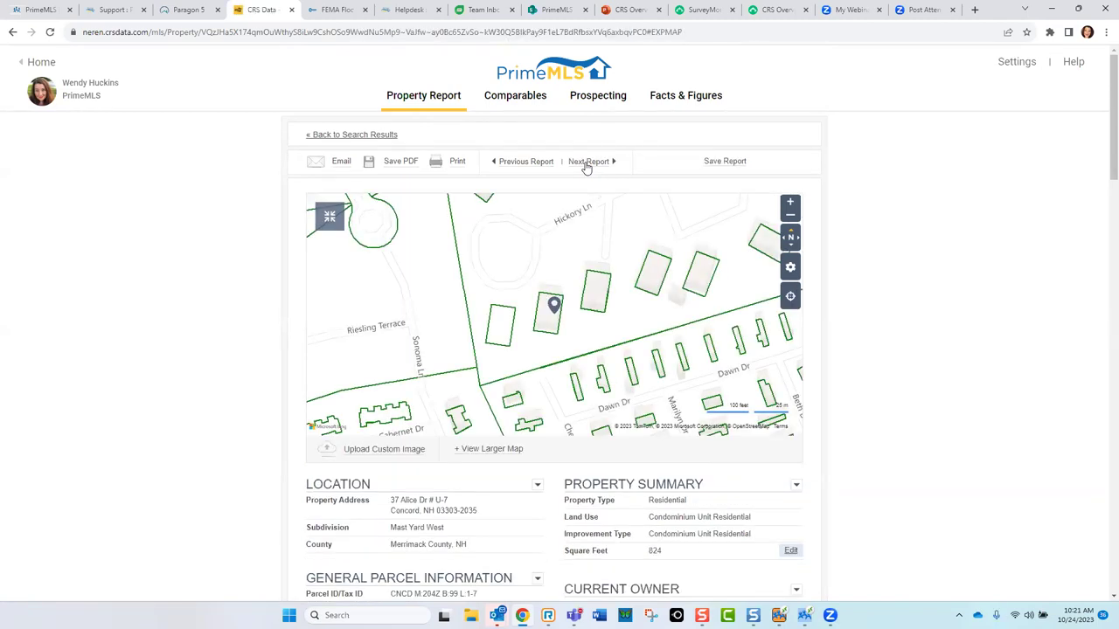
left_click(358, 138)
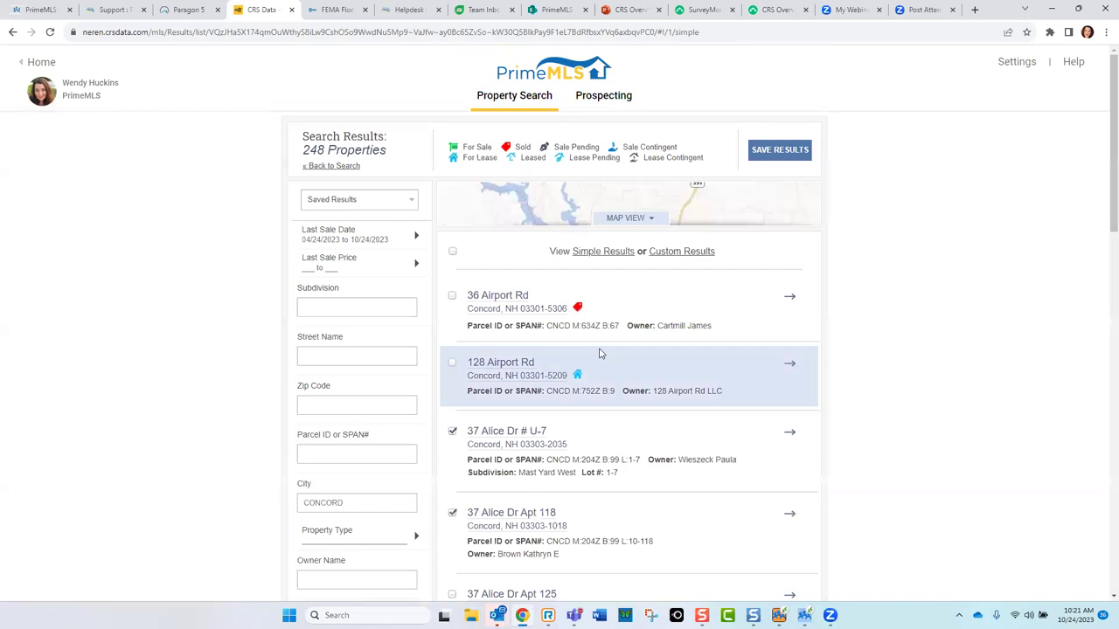
mouse_move(577, 311)
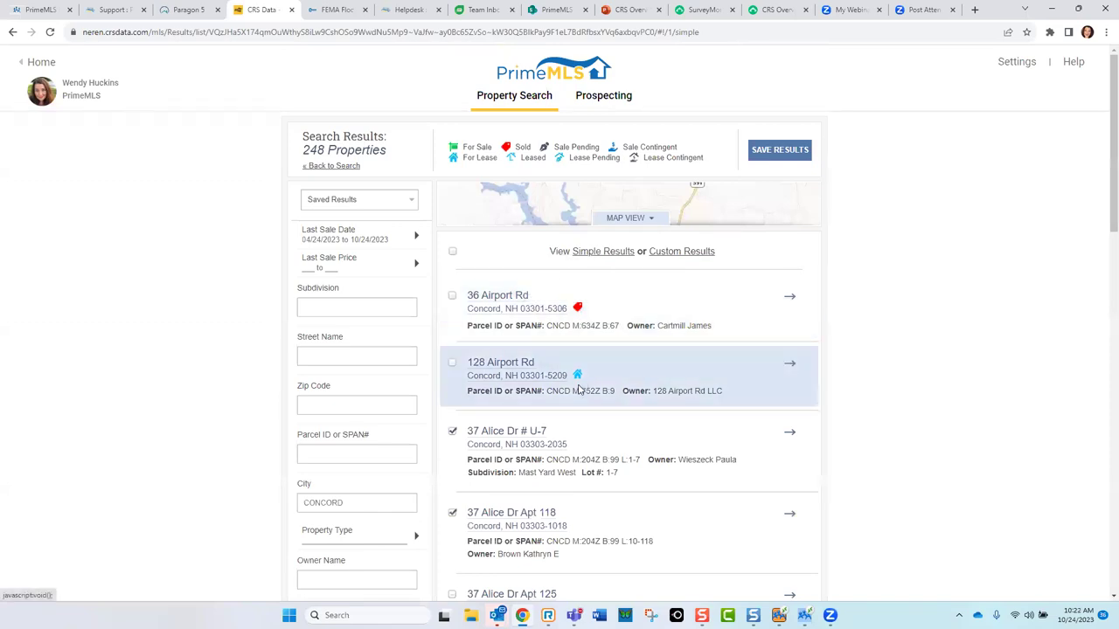
mouse_move(577, 377)
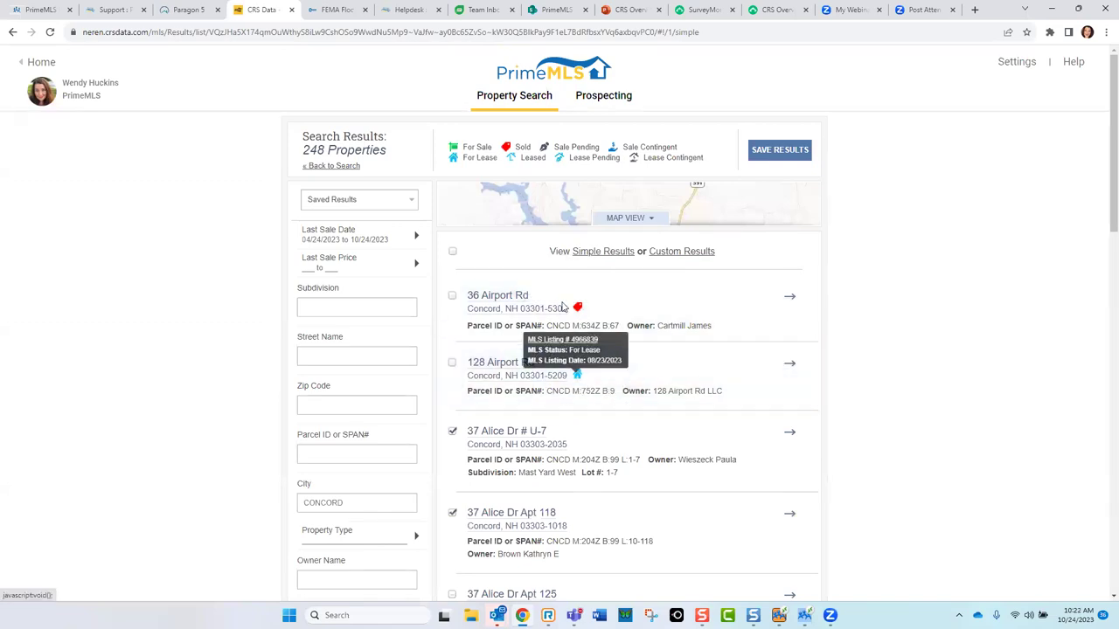
triple_click(444, 147)
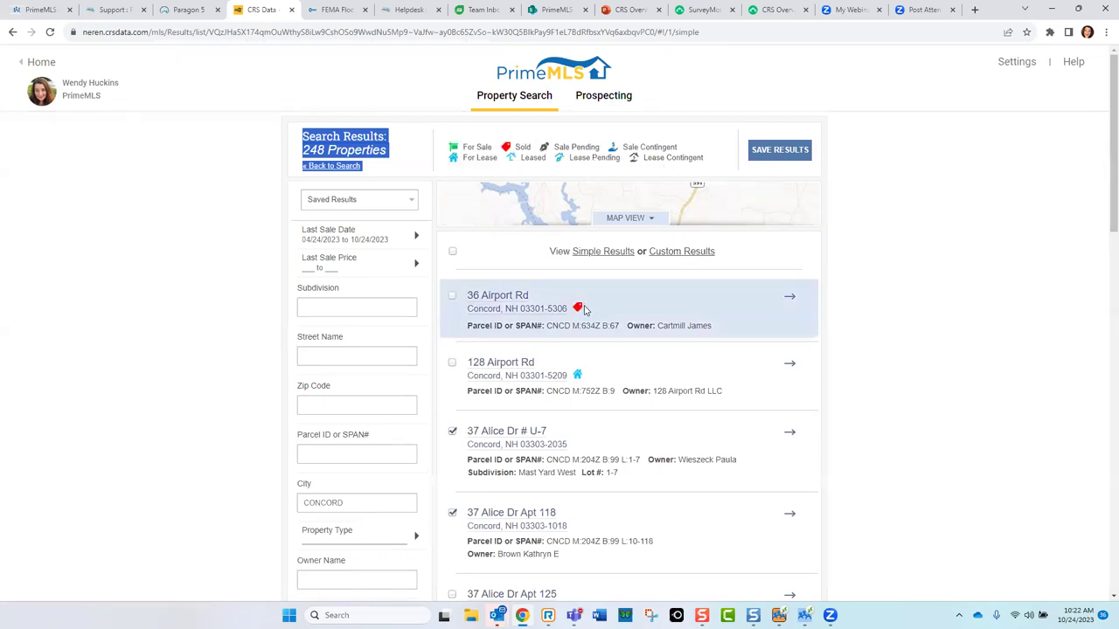
mouse_move(578, 310)
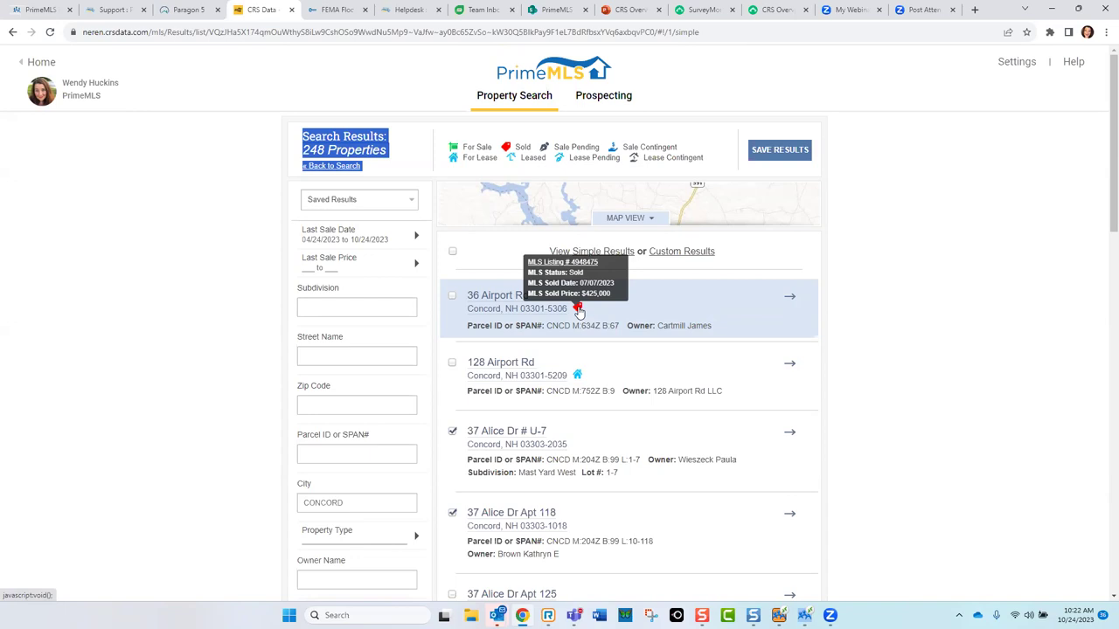
left_click(566, 262)
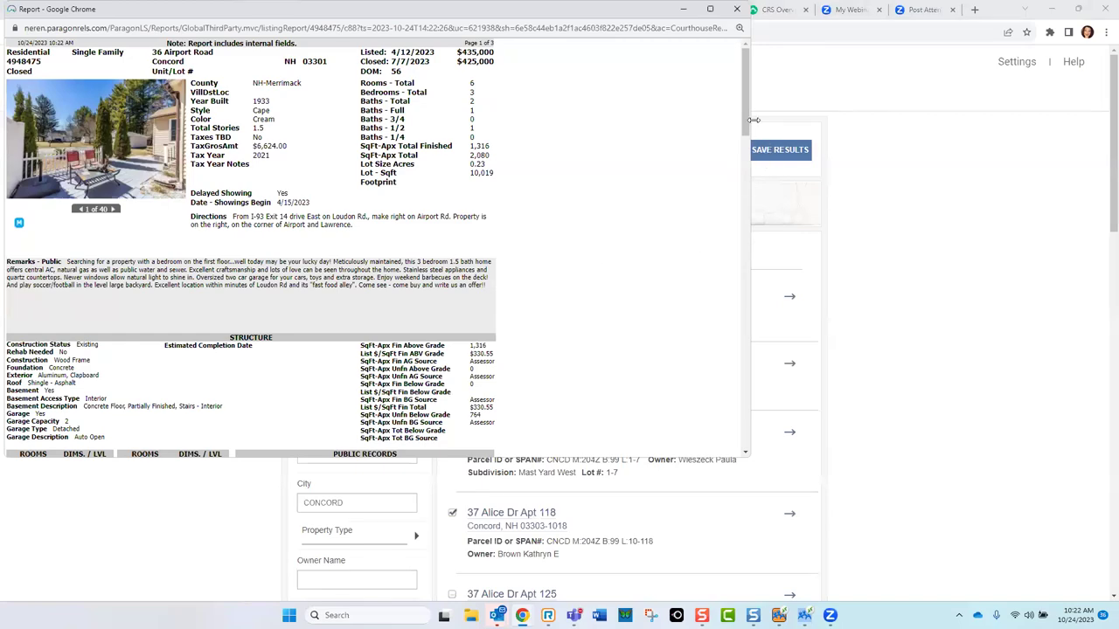
left_click_drag(744, 123, 709, 110)
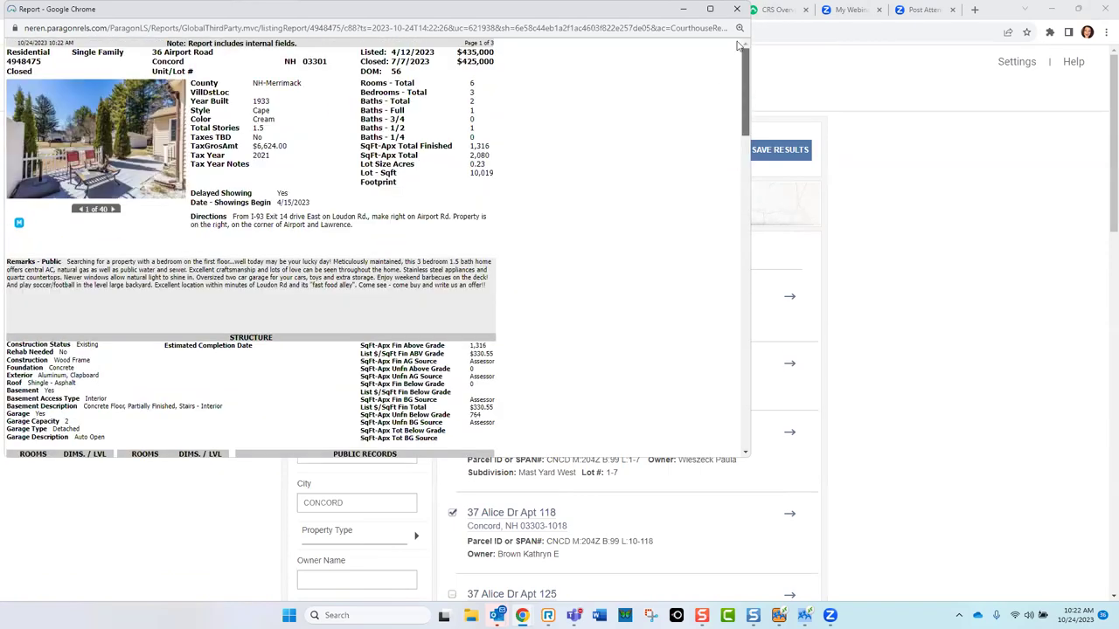
left_click(737, 9)
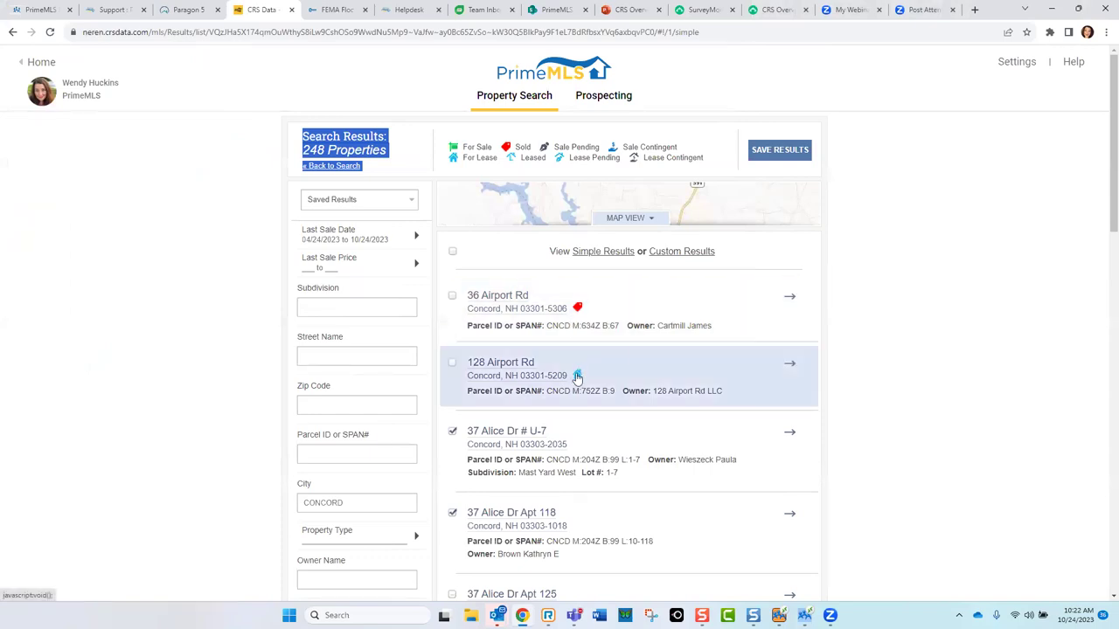
mouse_move(576, 376)
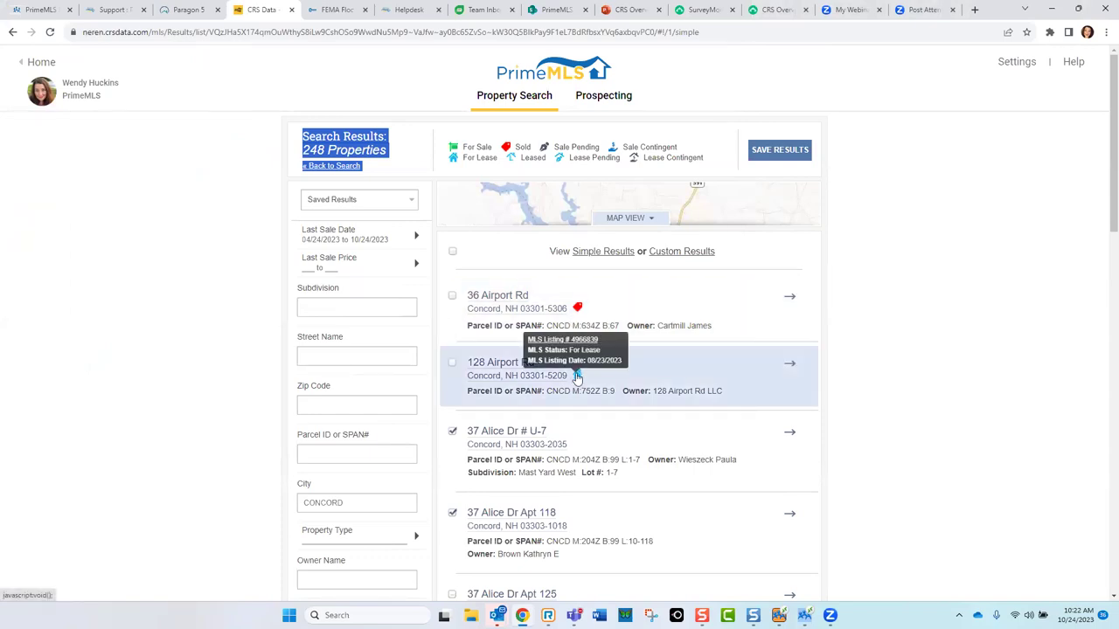
left_click(577, 376)
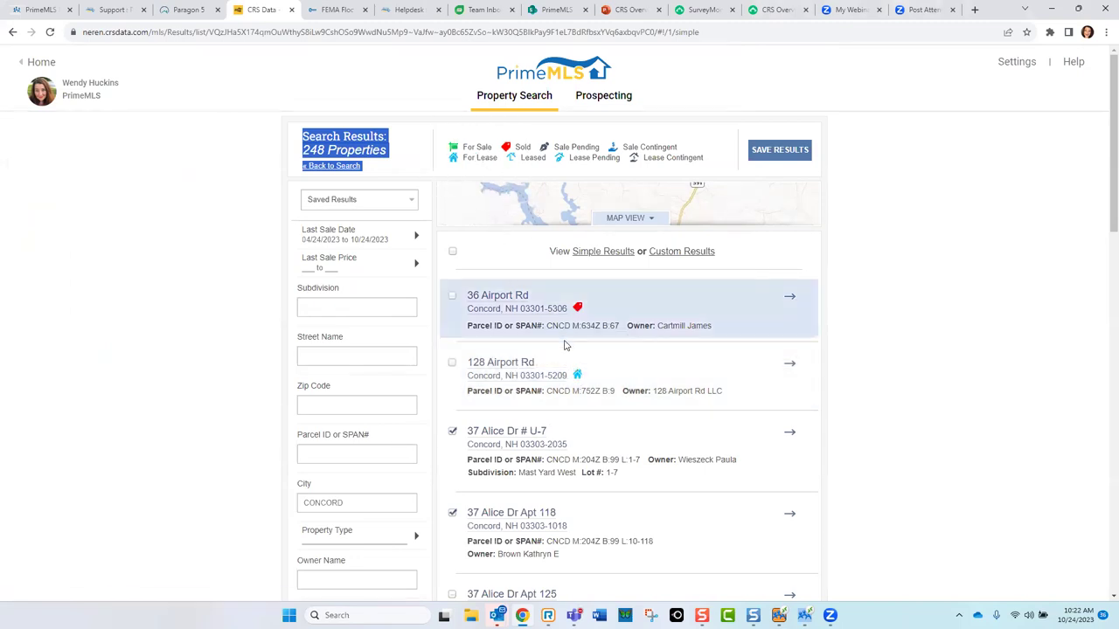
mouse_move(577, 376)
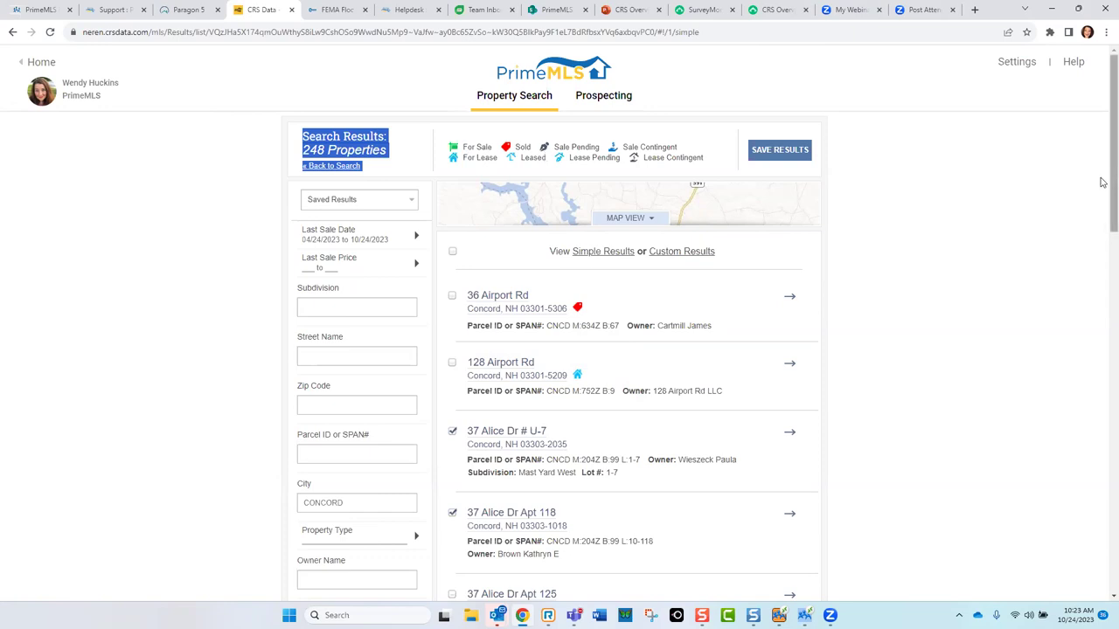
left_click_drag(1103, 181, 1093, 507)
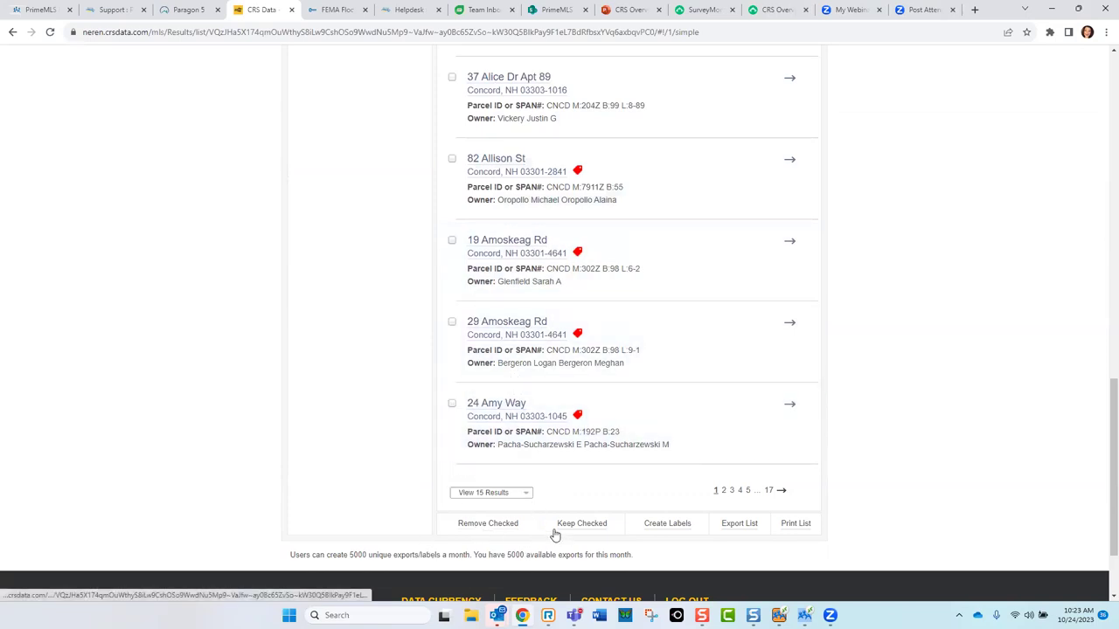
left_click(581, 528)
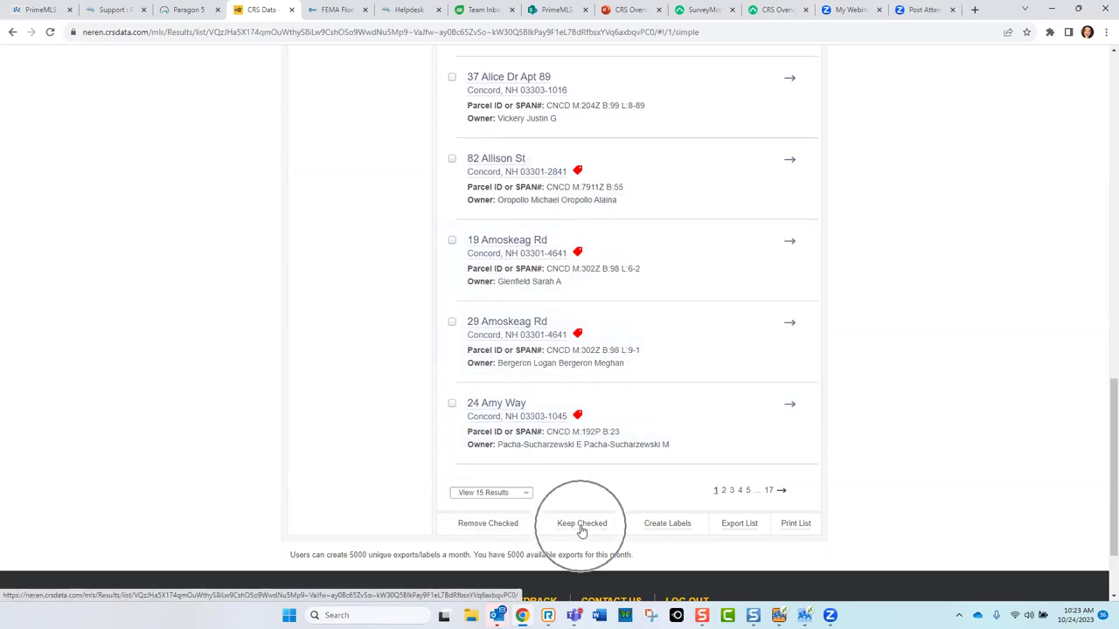
left_click(668, 529)
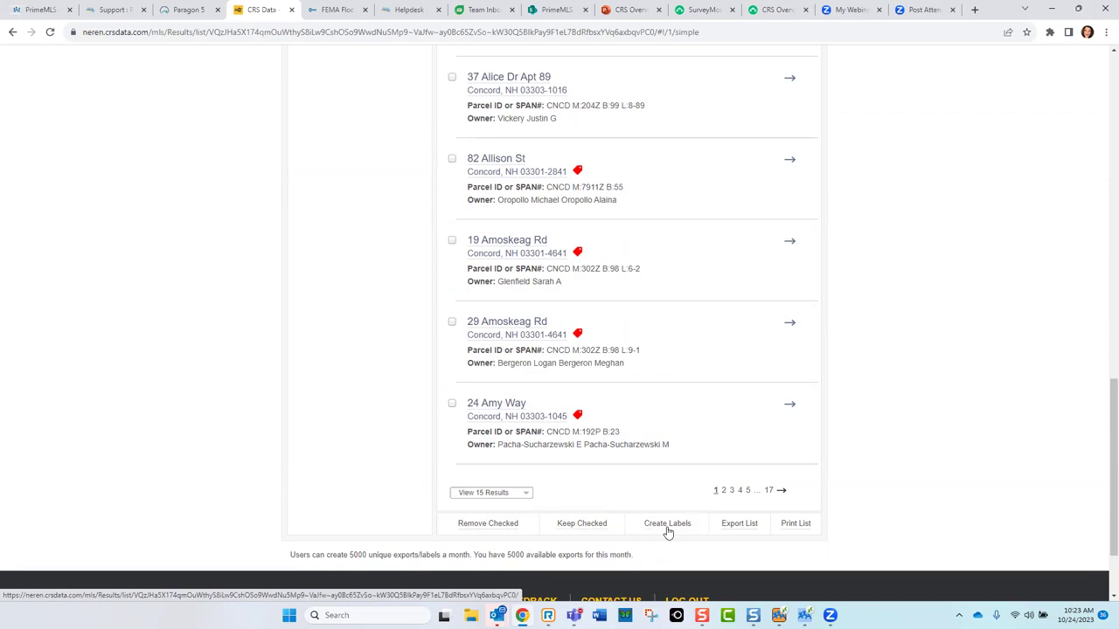
left_click(740, 529)
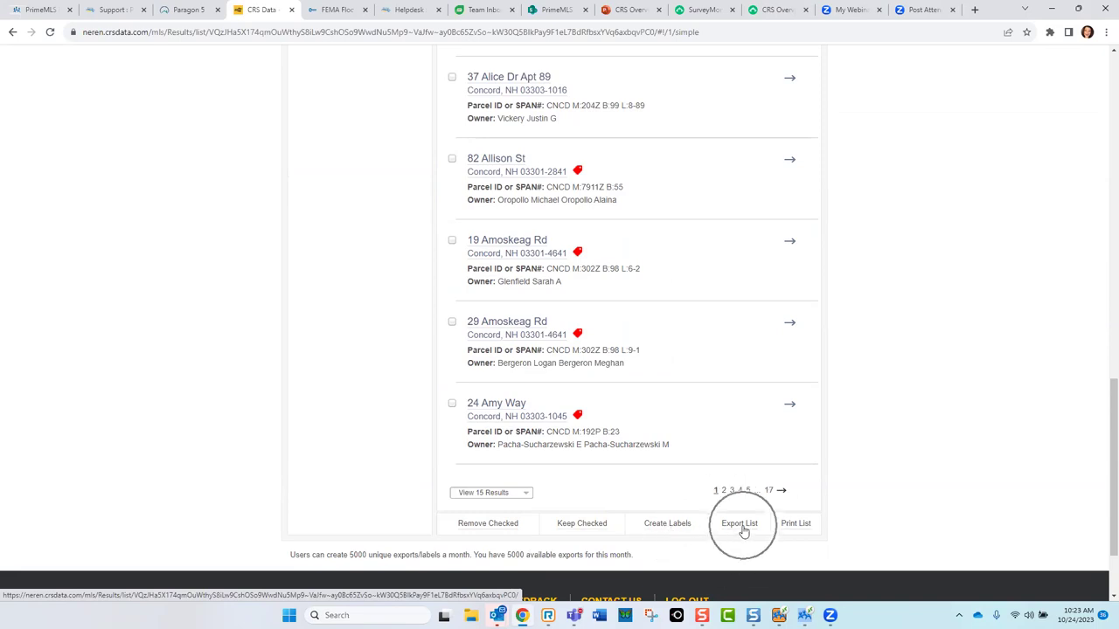
left_click(795, 528)
left_click(769, 491)
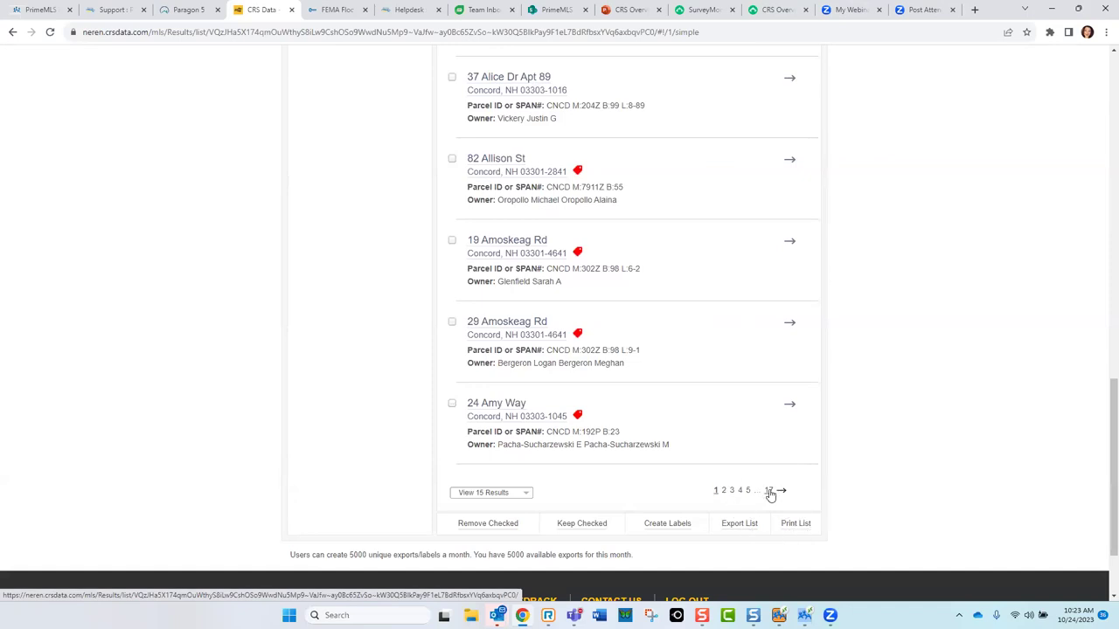
left_click_drag(1102, 495, 1104, 126)
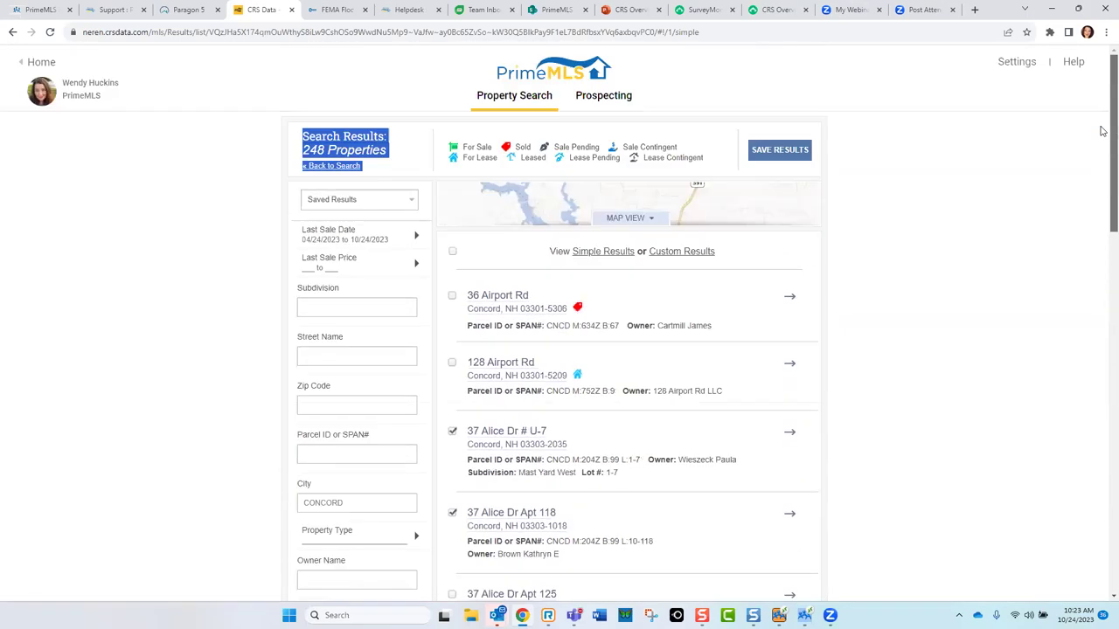
left_click(789, 157)
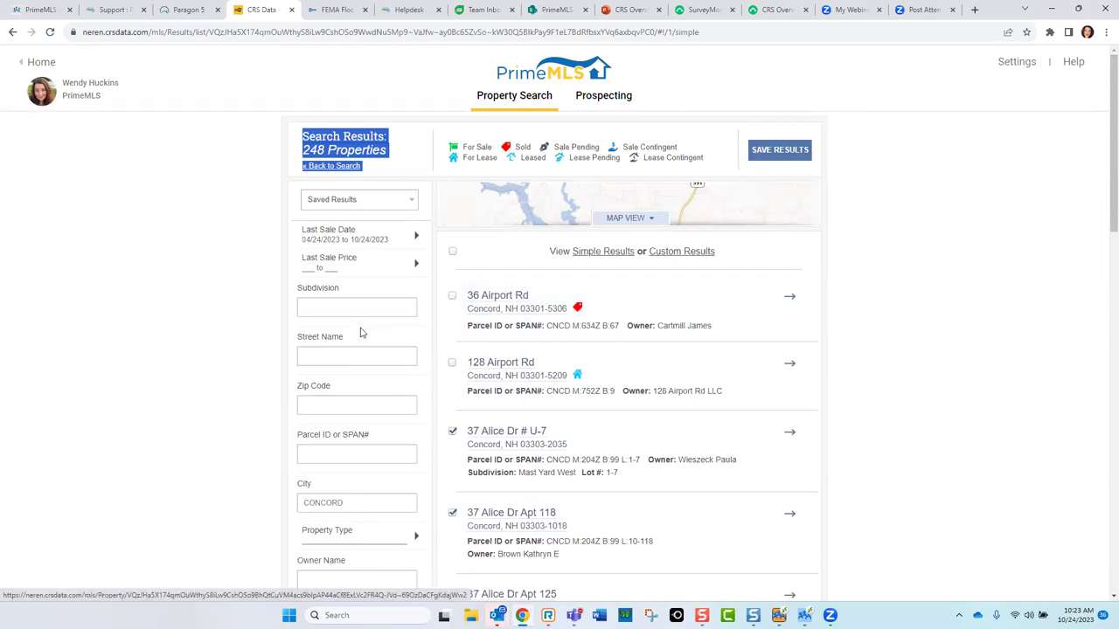
Step: Go back from the results to Advanced Search, then to the CRS Data home page
left_click(346, 234)
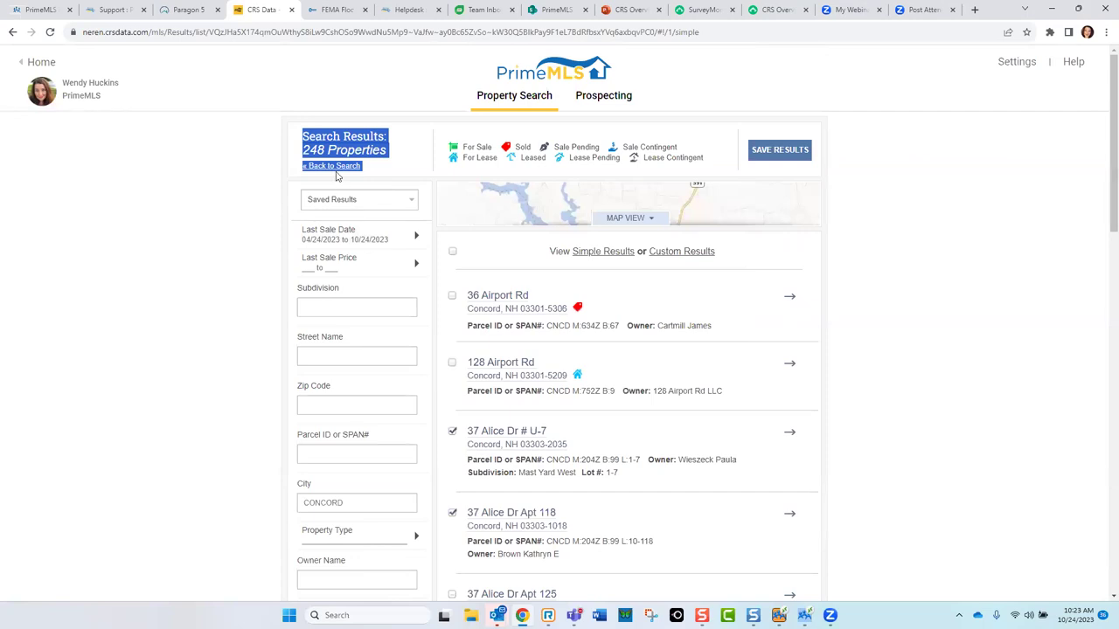
left_click(336, 167)
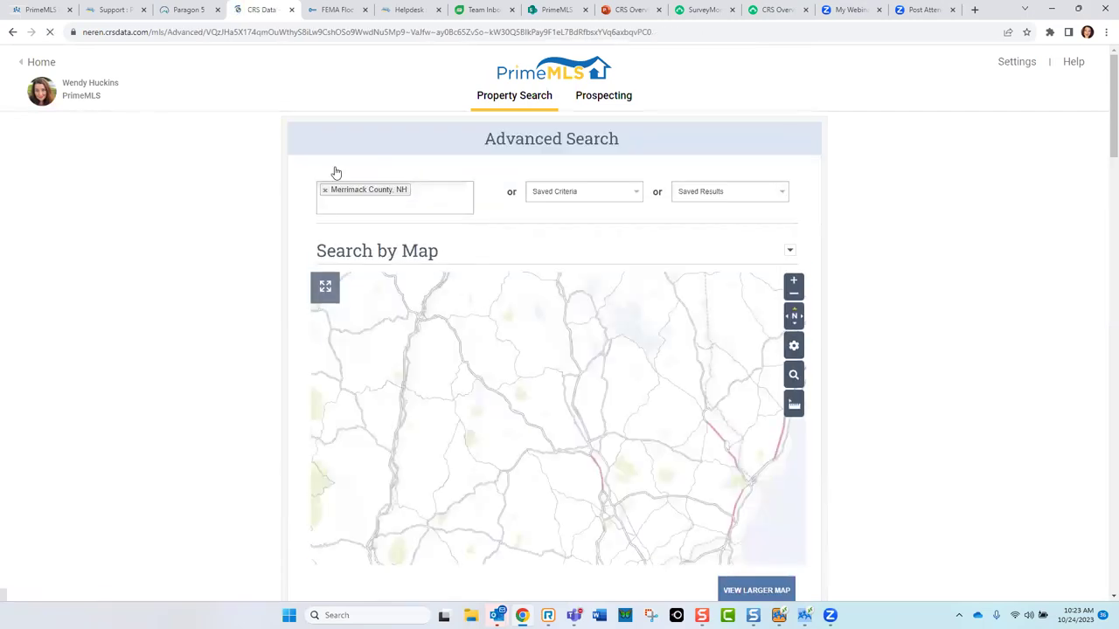
mouse_move(1103, 140)
left_mouse_down()
mouse_move(1099, 434)
mouse_move(1103, 122)
left_mouse_up()
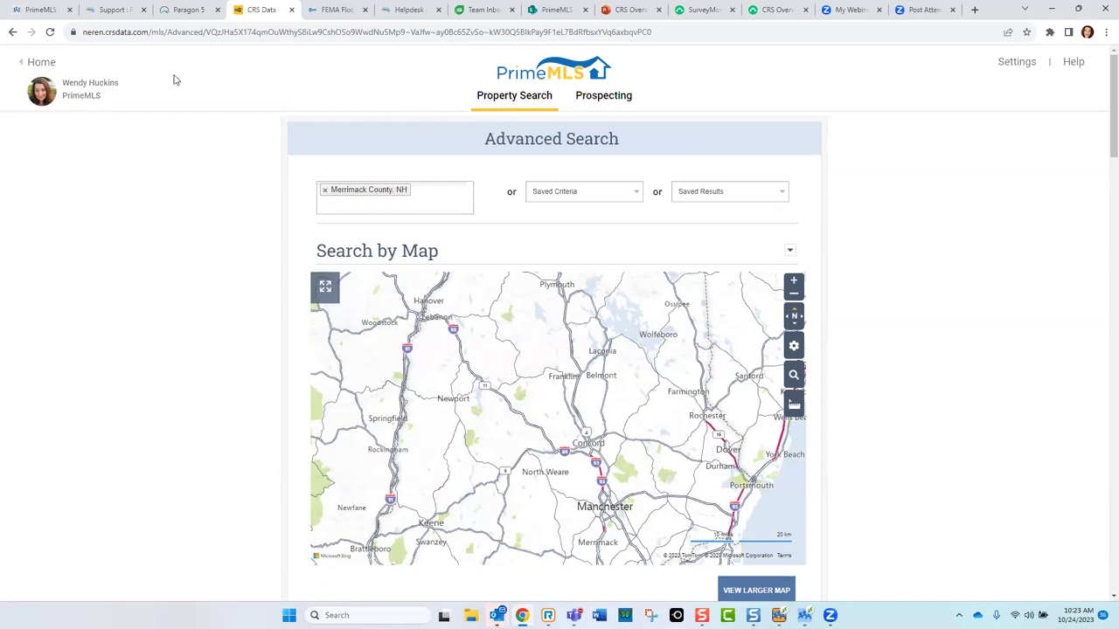
left_click(41, 63)
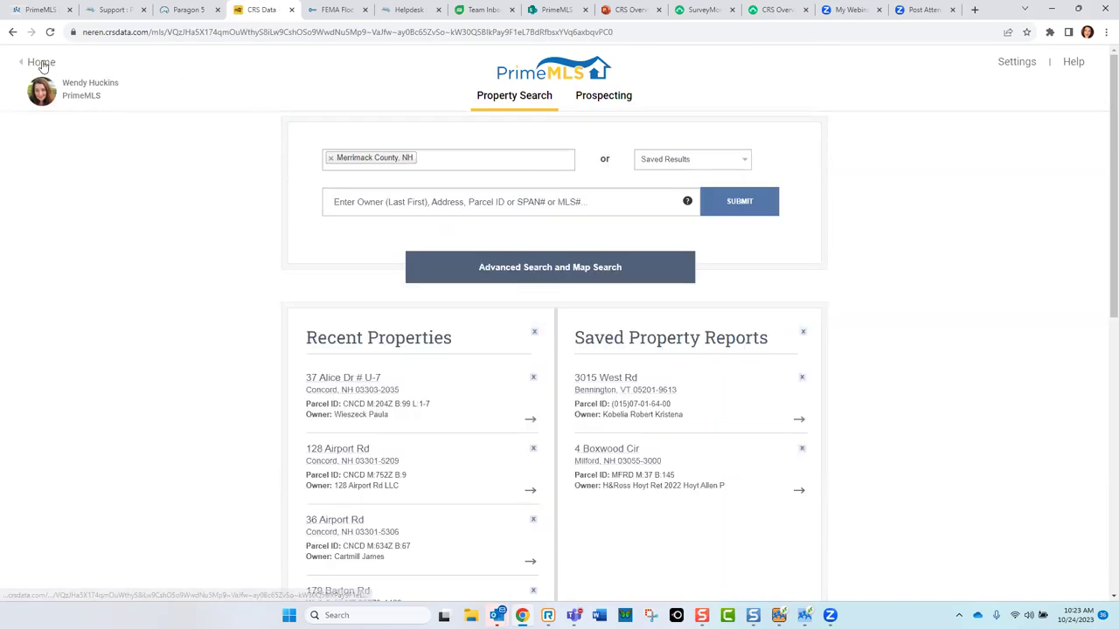
Step: Scroll down the home page to the Recent Properties list
left_click(385, 340)
left_click(652, 339)
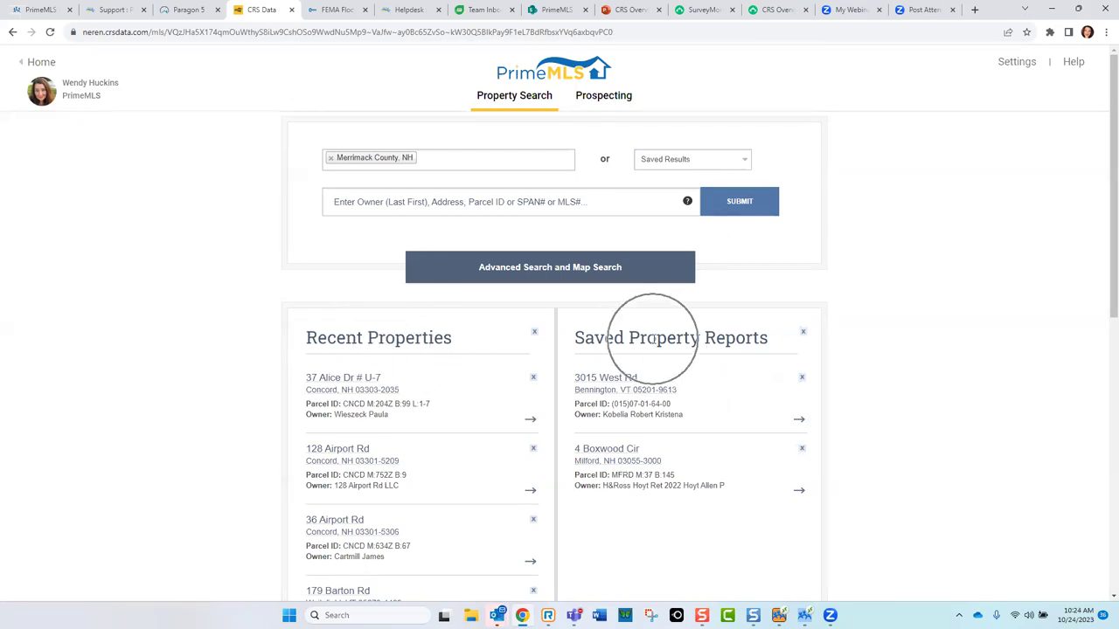
left_click(389, 341)
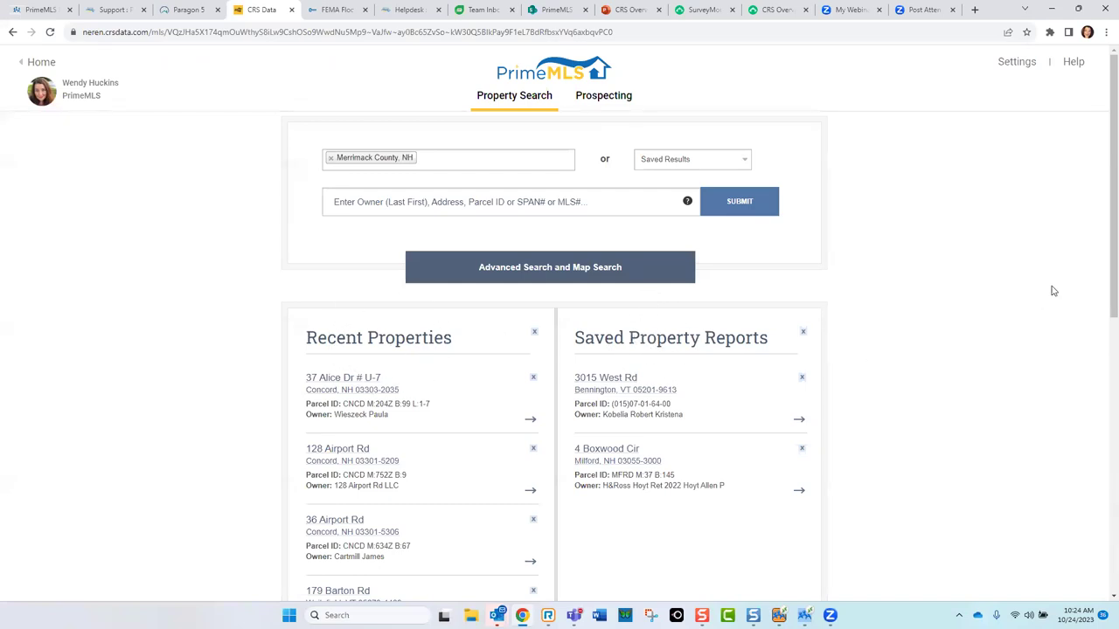
scroll(1103, 250, "down", 2)
scroll(1103, 250, "down", 2)
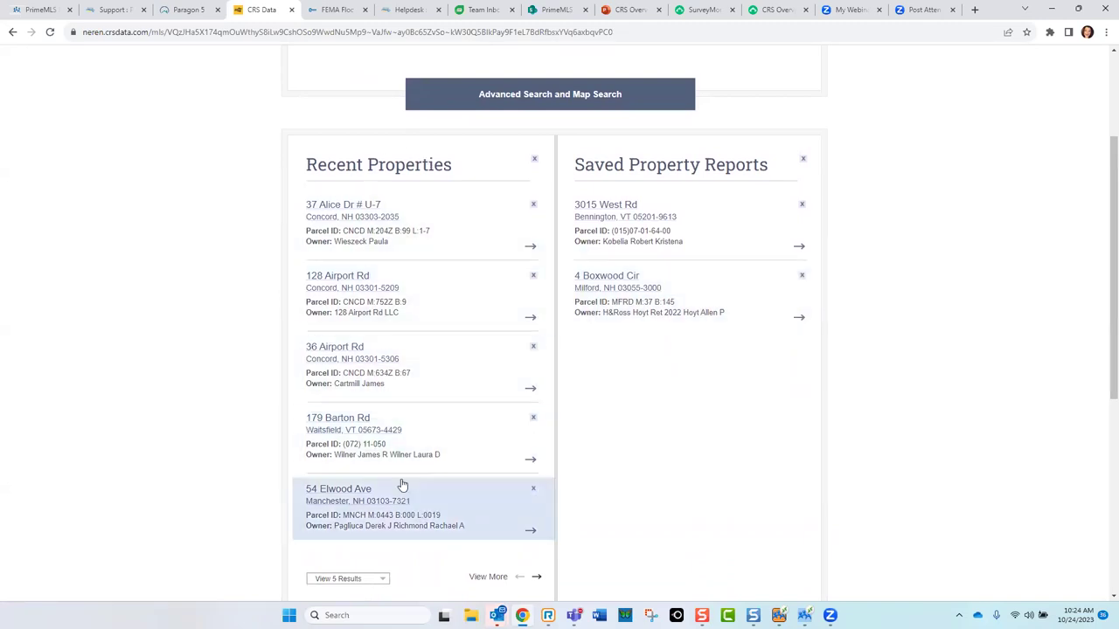
scroll(1103, 324, "down", 1)
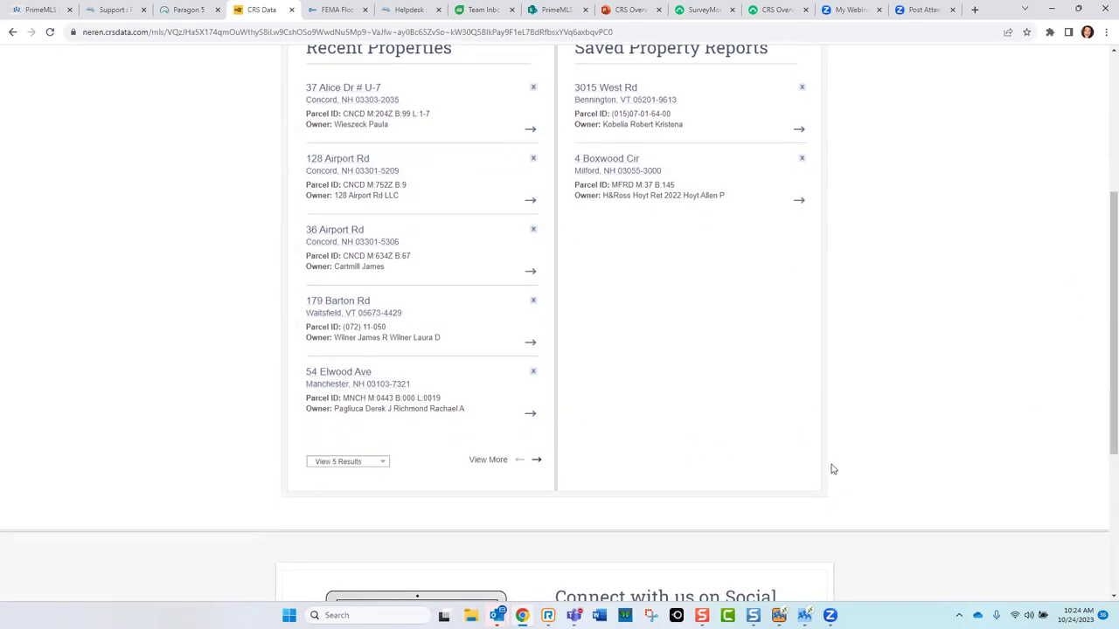
Step: Show 20 results per page in the Recent Properties list
left_click(389, 466)
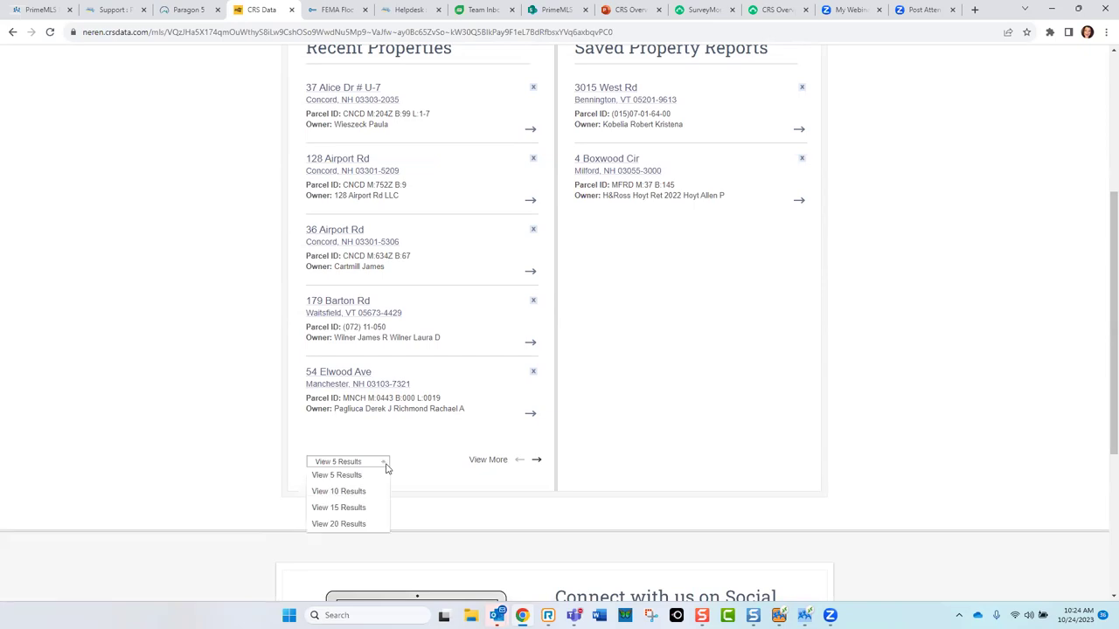
left_click(365, 528)
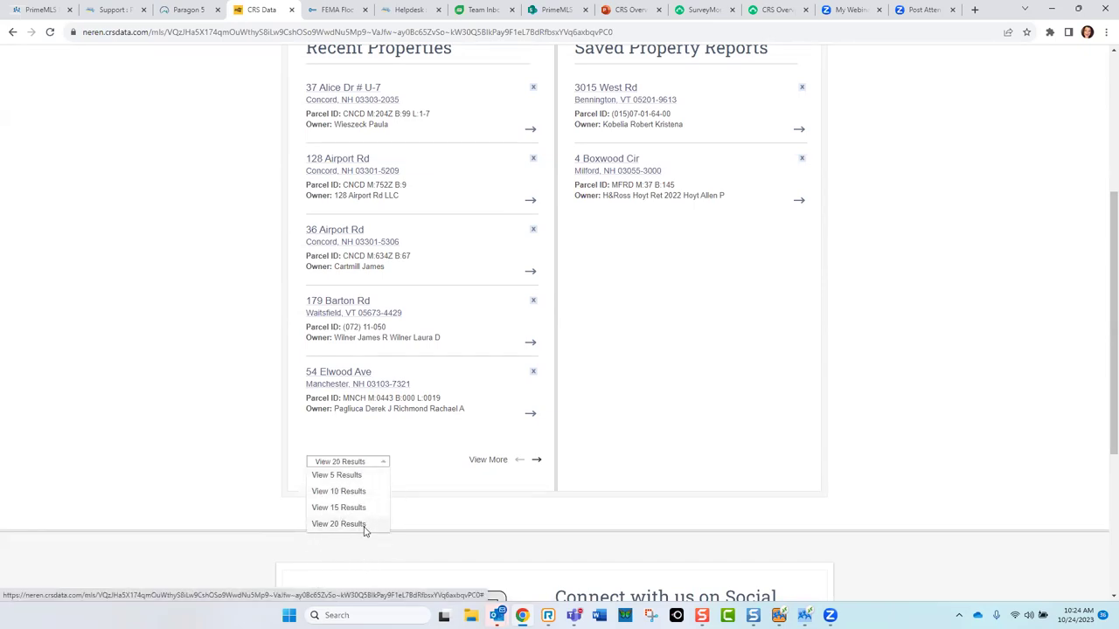
left_click(364, 525)
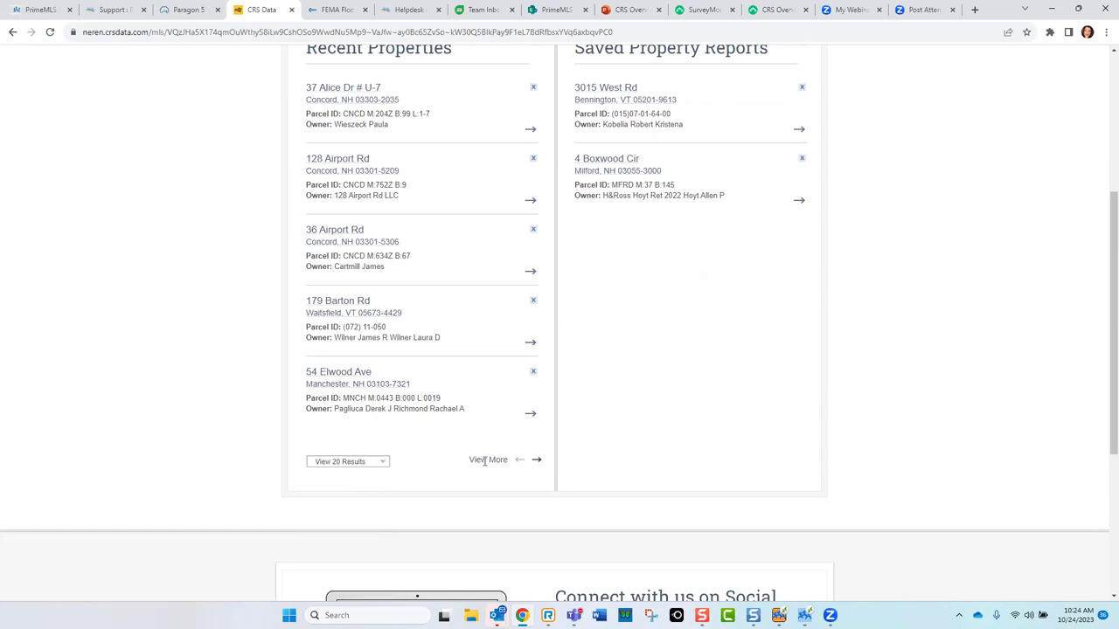
left_click(381, 464)
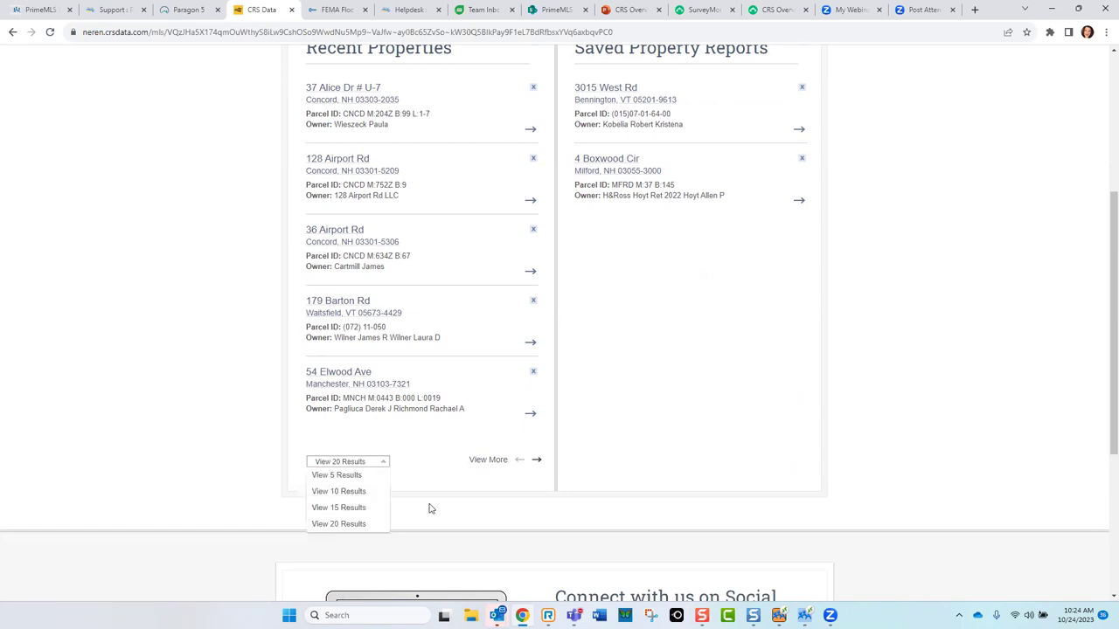
left_click(352, 527)
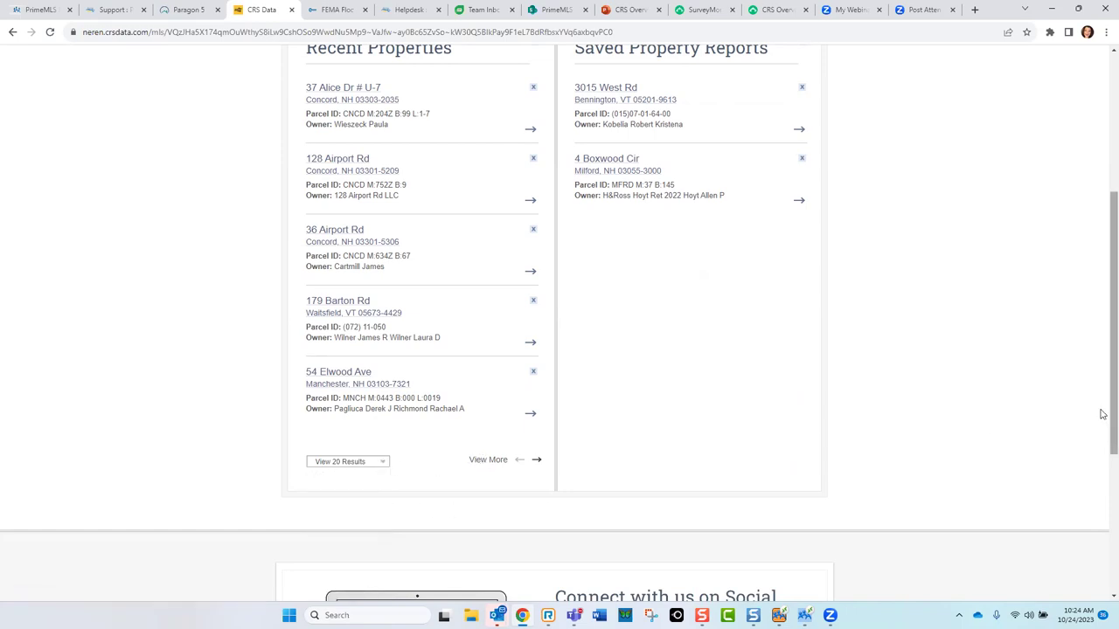
left_click_drag(1103, 409, 1102, 376)
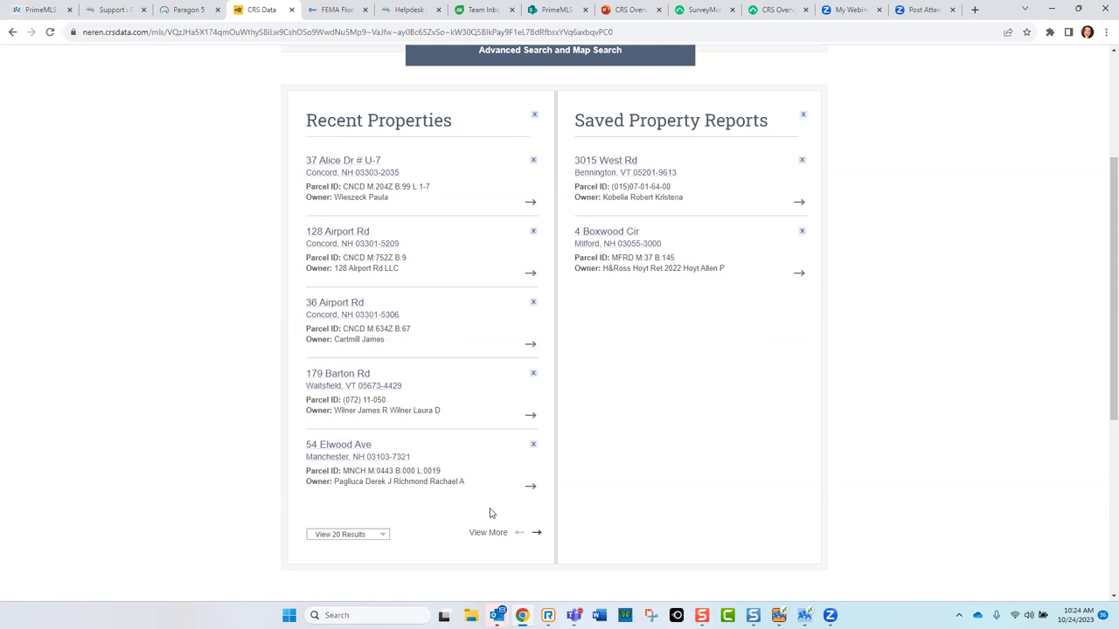
left_click(359, 128)
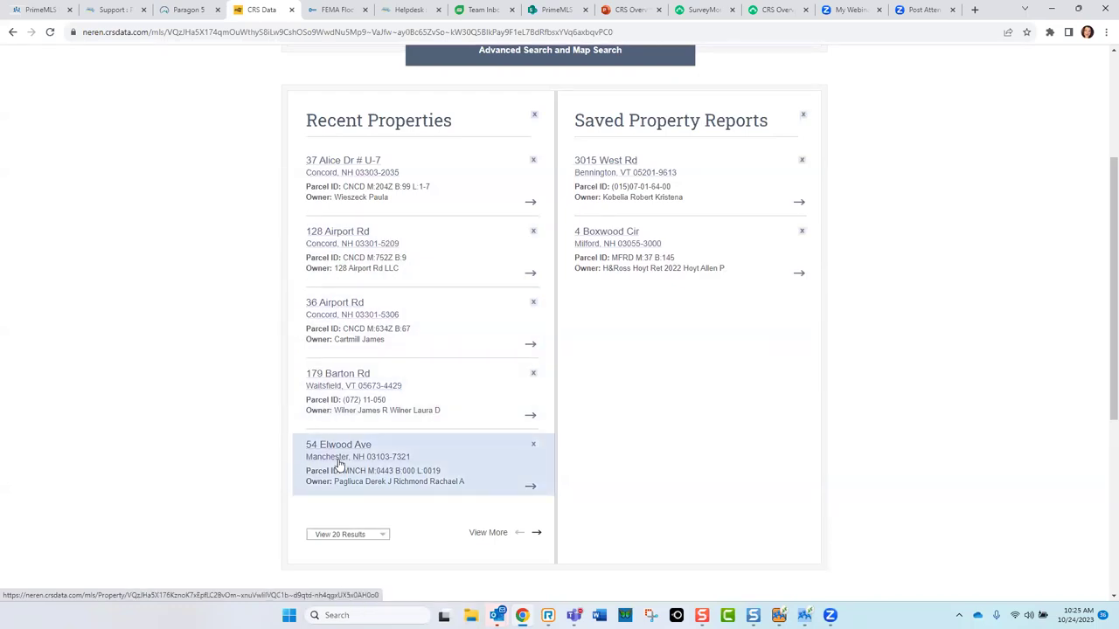
left_click(534, 449)
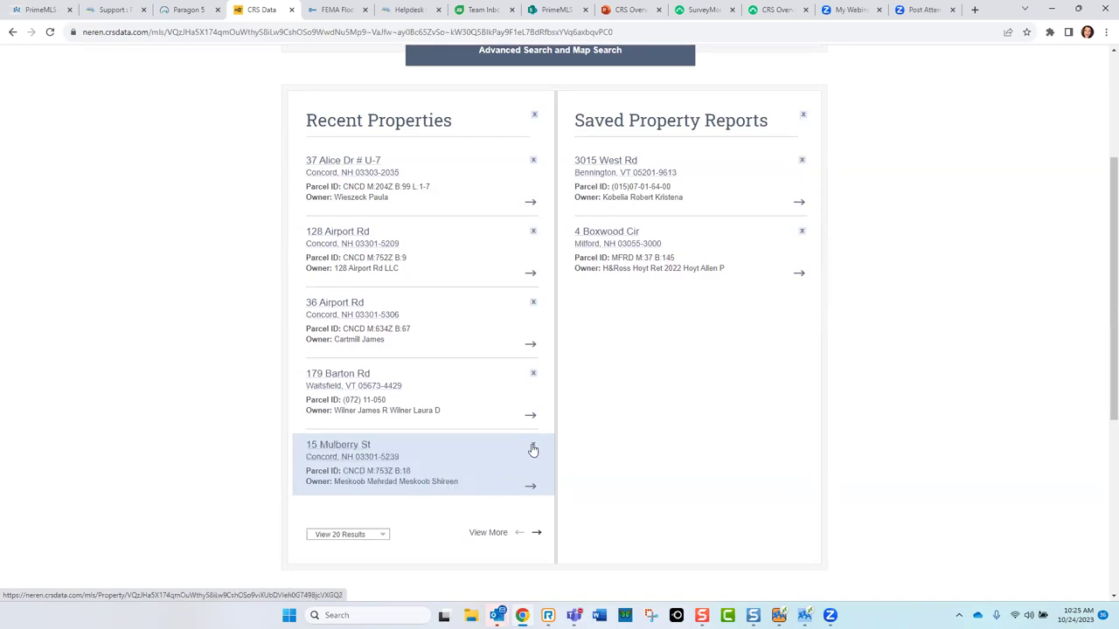
left_click(533, 449)
left_click(533, 449)
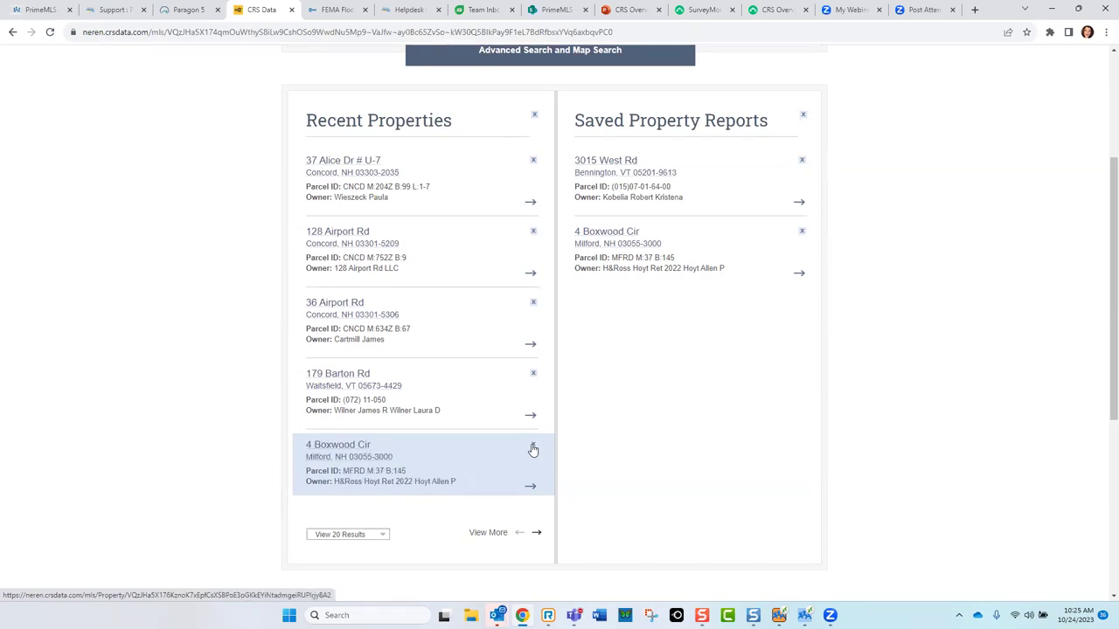
left_click(343, 451)
left_click(532, 494)
left_click(533, 495)
left_click(677, 124)
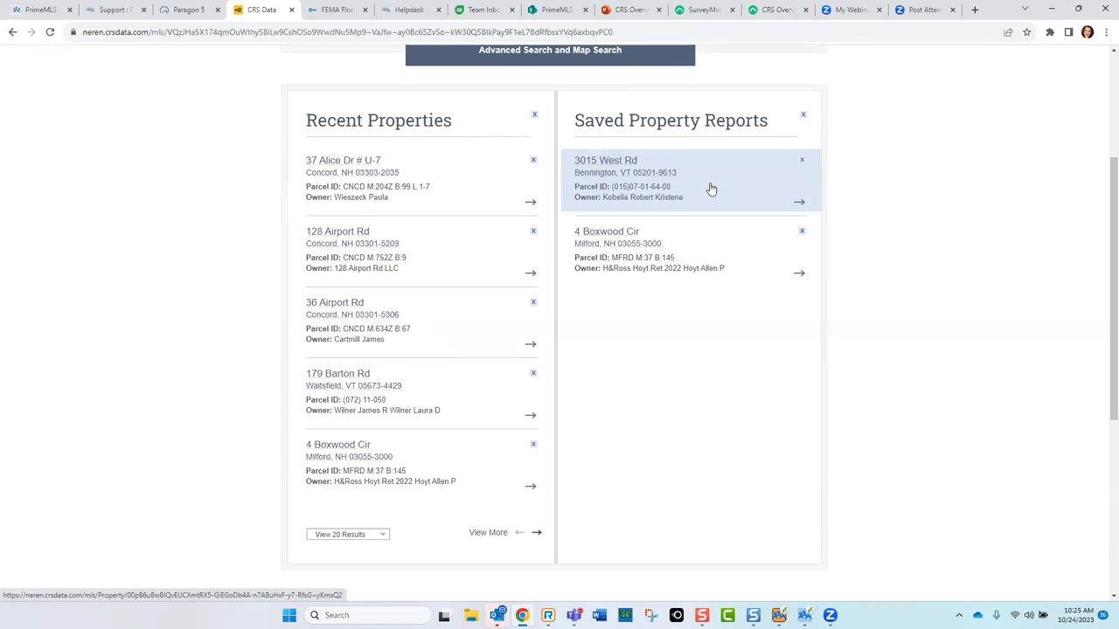
left_click(649, 242)
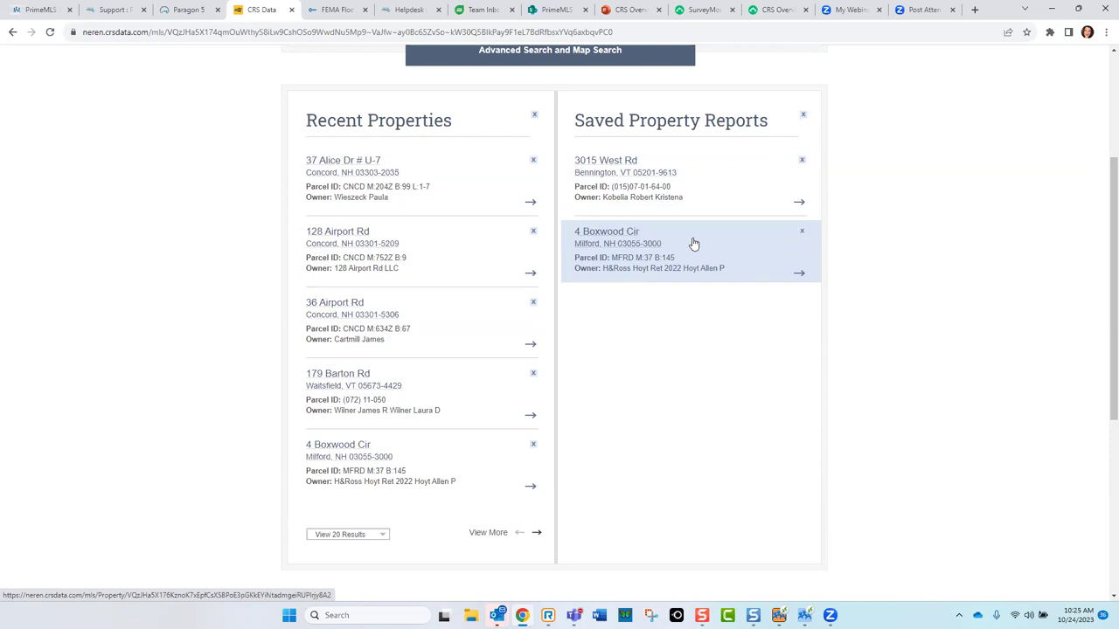
left_click(647, 246)
scroll(1099, 205, "up", 3)
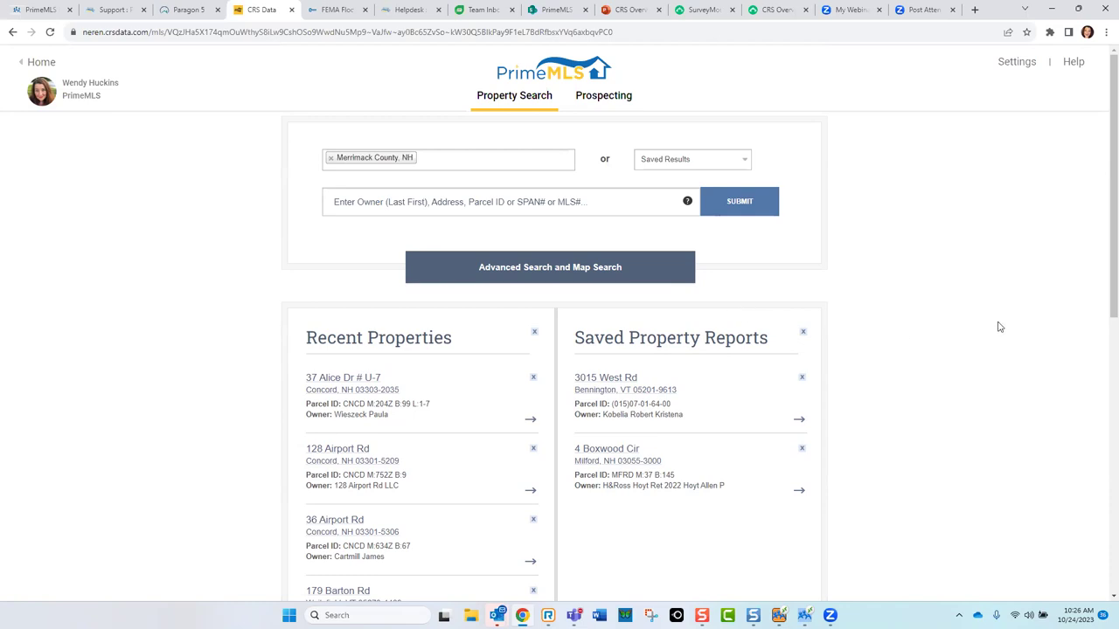
left_click(371, 201)
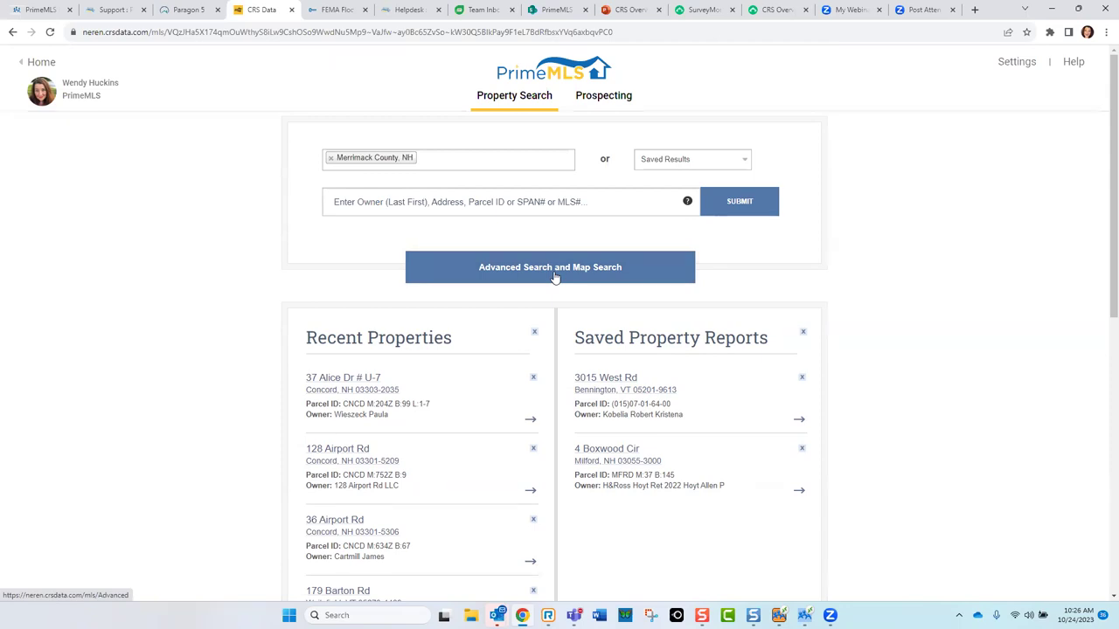
left_click(615, 461)
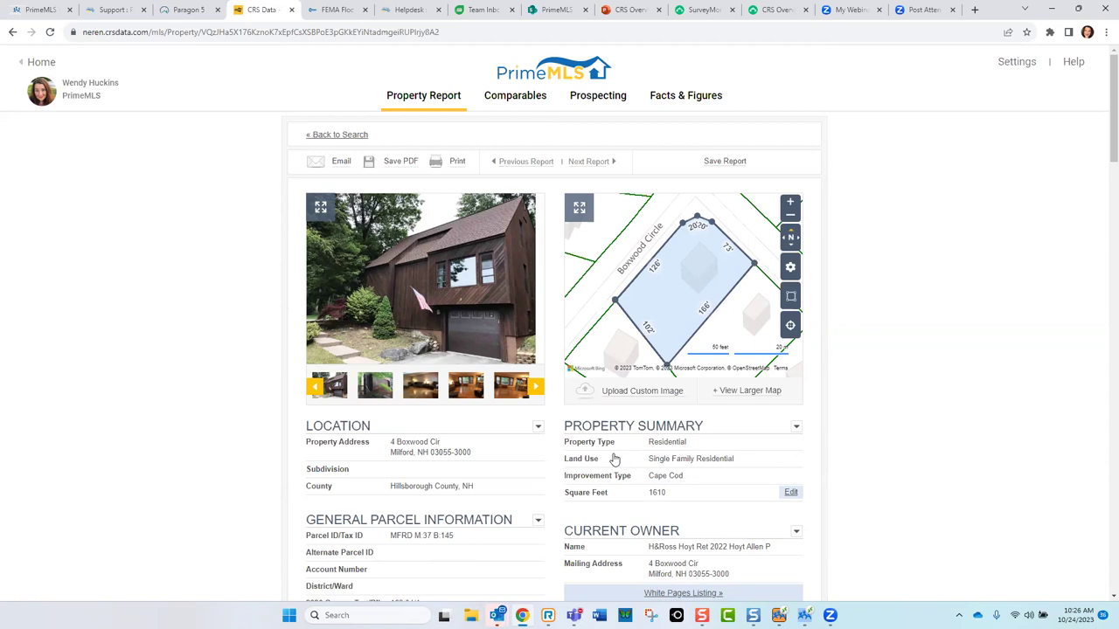
left_click(643, 530)
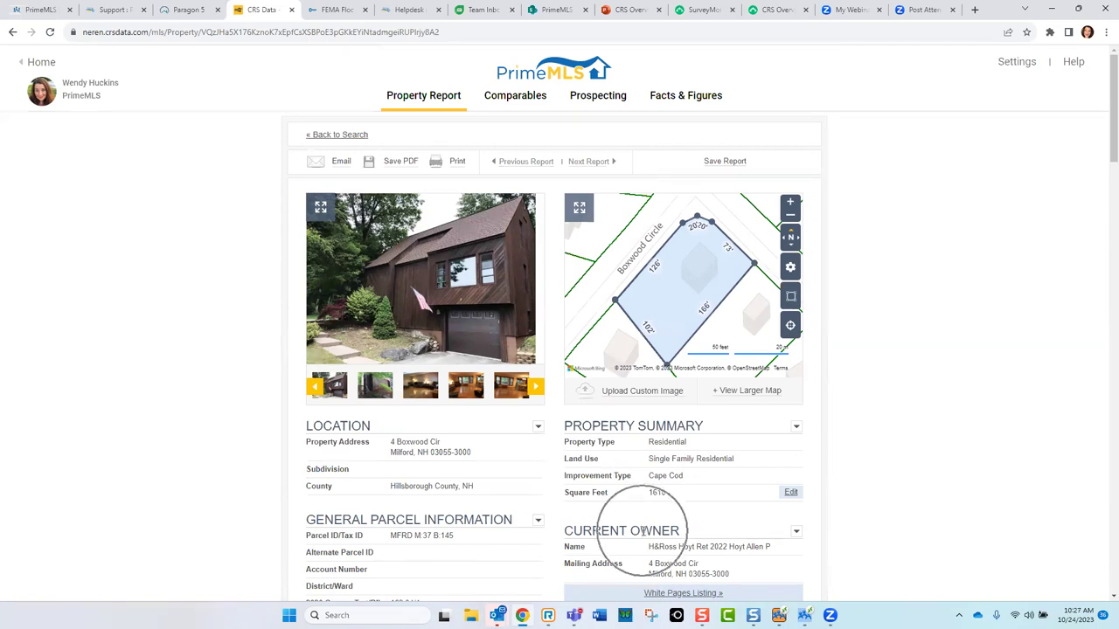
scroll(1104, 148, "down", 1)
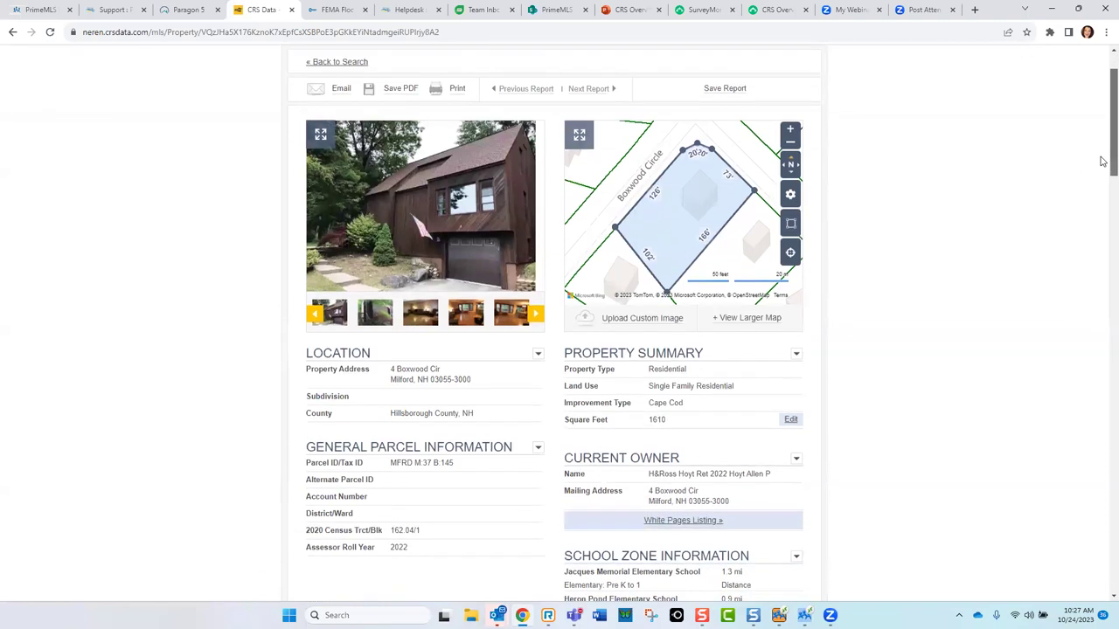
left_click(667, 457)
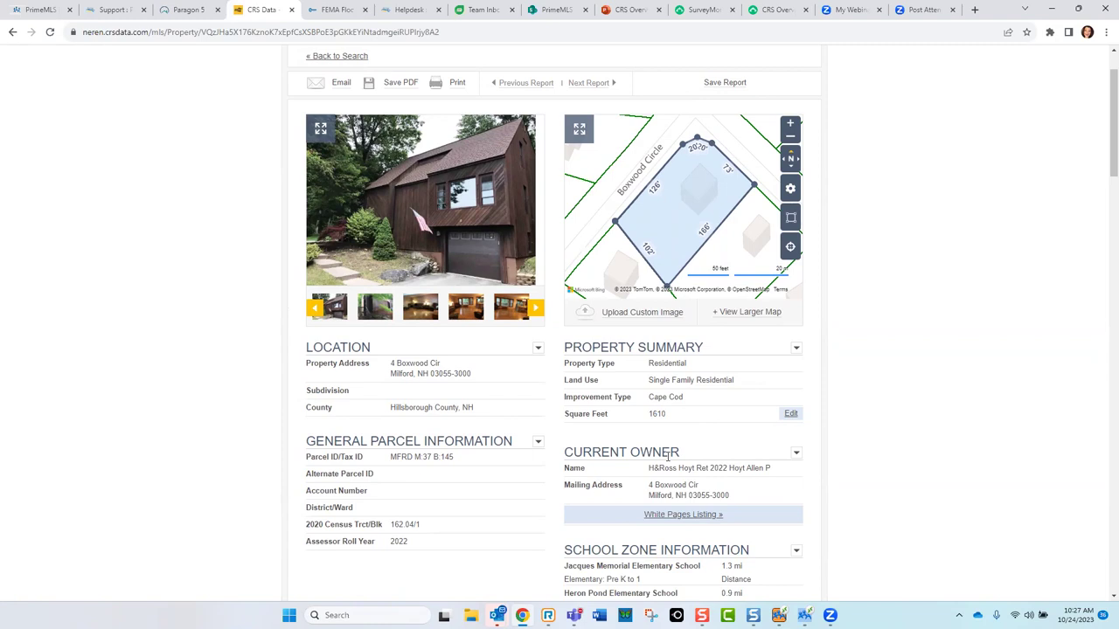
left_click(457, 216)
left_click(458, 216)
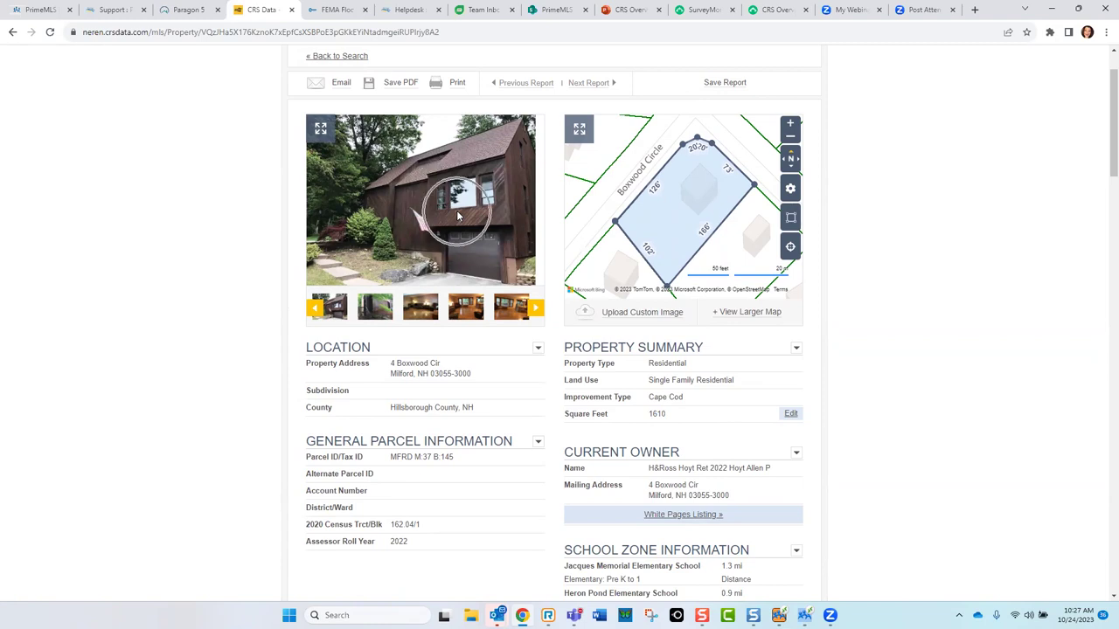
left_click(702, 211)
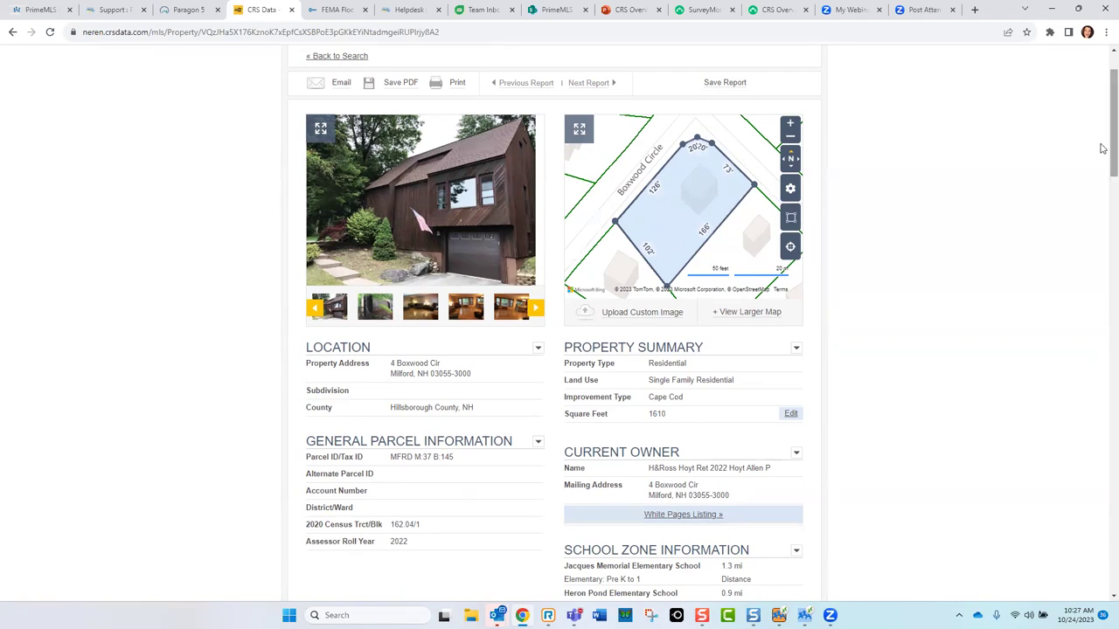
scroll(1103, 161, "down", 2)
scroll(1103, 166, "down", 1)
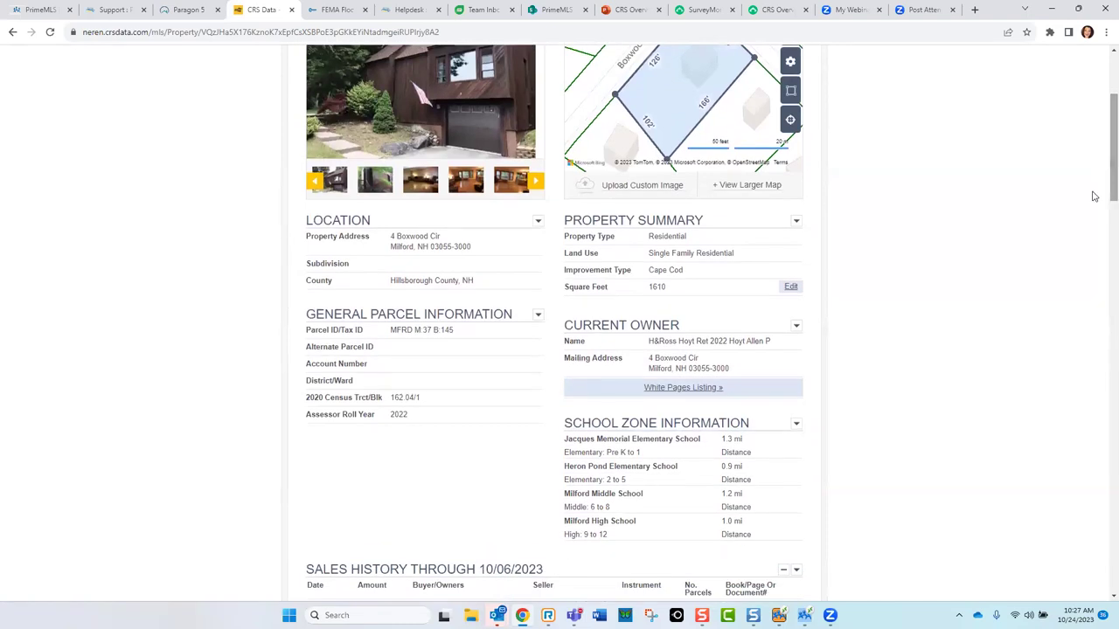
left_click(791, 289)
left_click(791, 288)
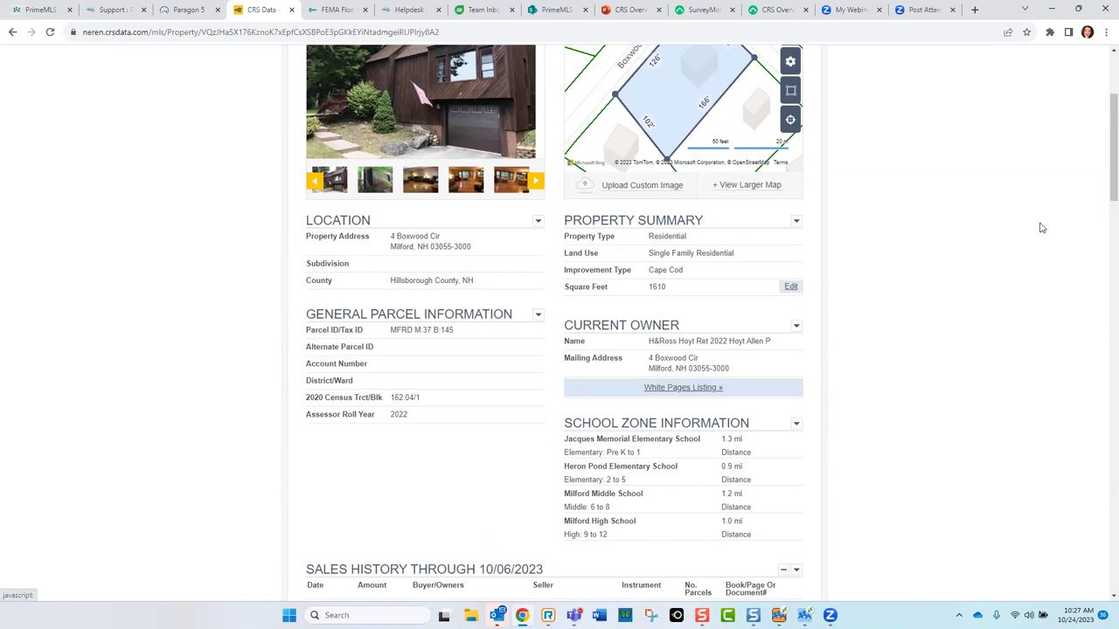
scroll(1102, 176, "down", 1)
Step: Enter 2 in the half-bath field under Property Characteristics: Building
scroll(1102, 176, "down", 8)
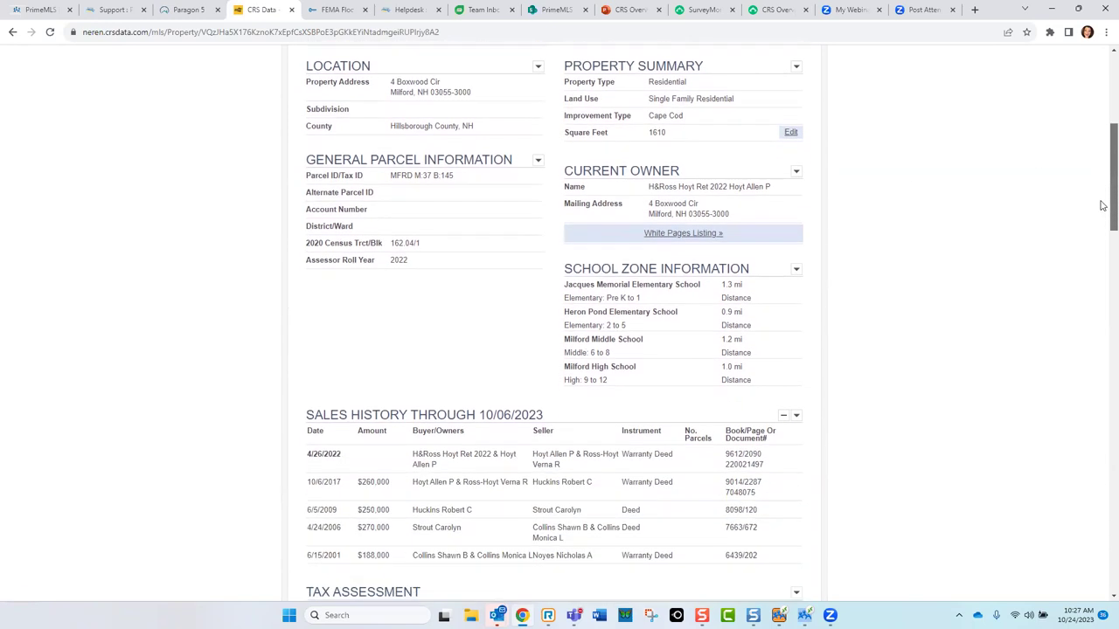
scroll(1101, 324, "down", 2)
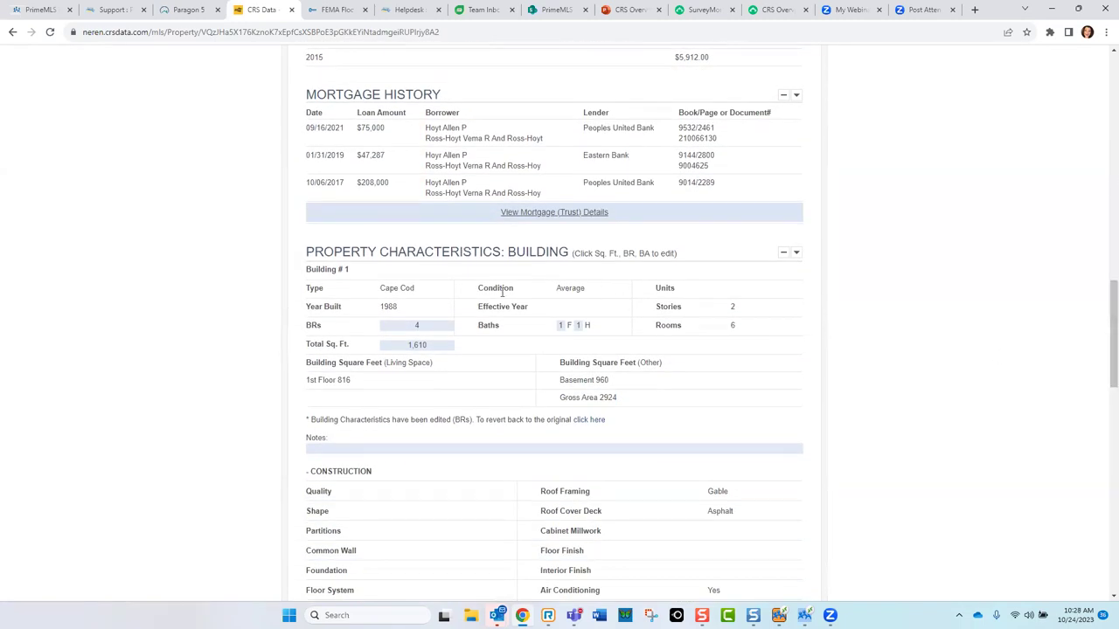
left_click(580, 325)
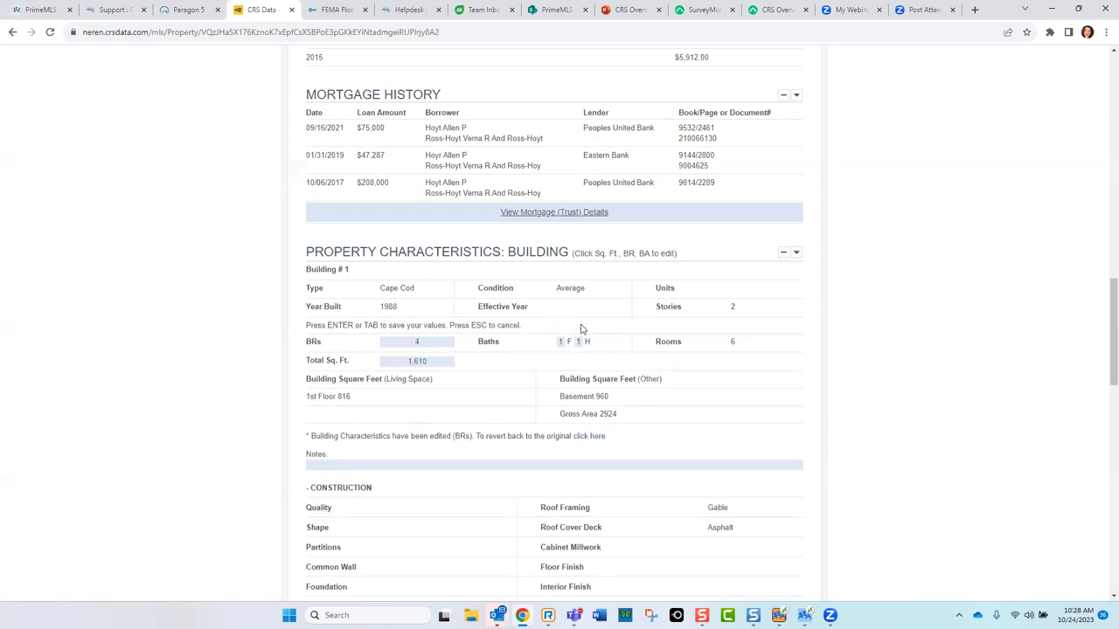
type("2")
left_click(582, 348)
left_click(582, 349)
Step: Add the building note '1/2 bath added in 2020'
left_click(318, 465)
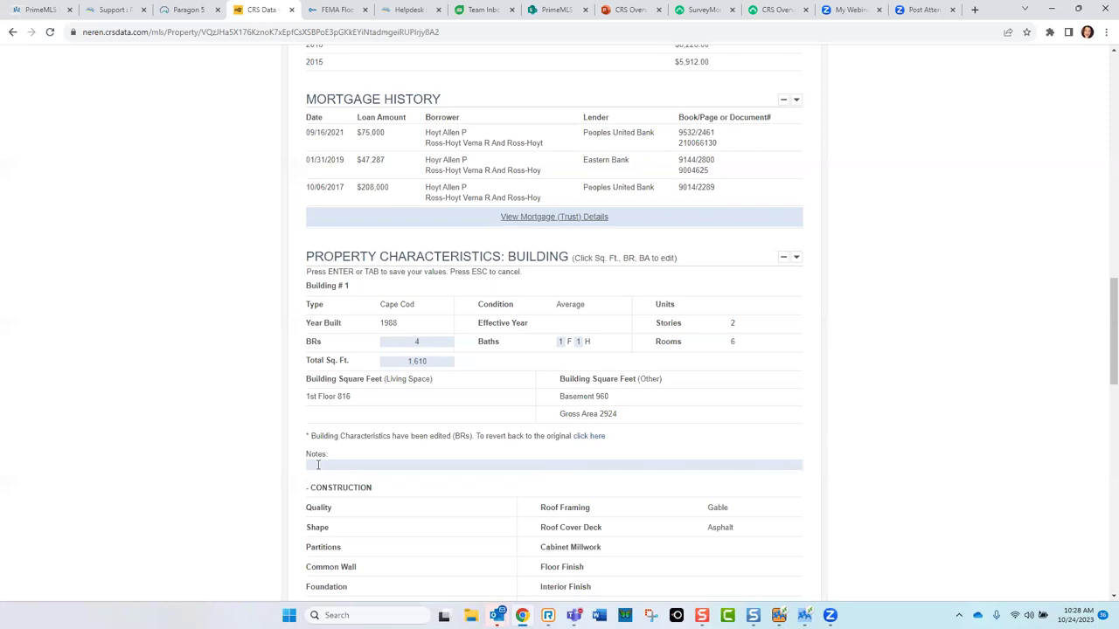
type("1/2 bath added in 2020")
left_click(431, 109)
left_click_drag(1104, 382, 1104, 522)
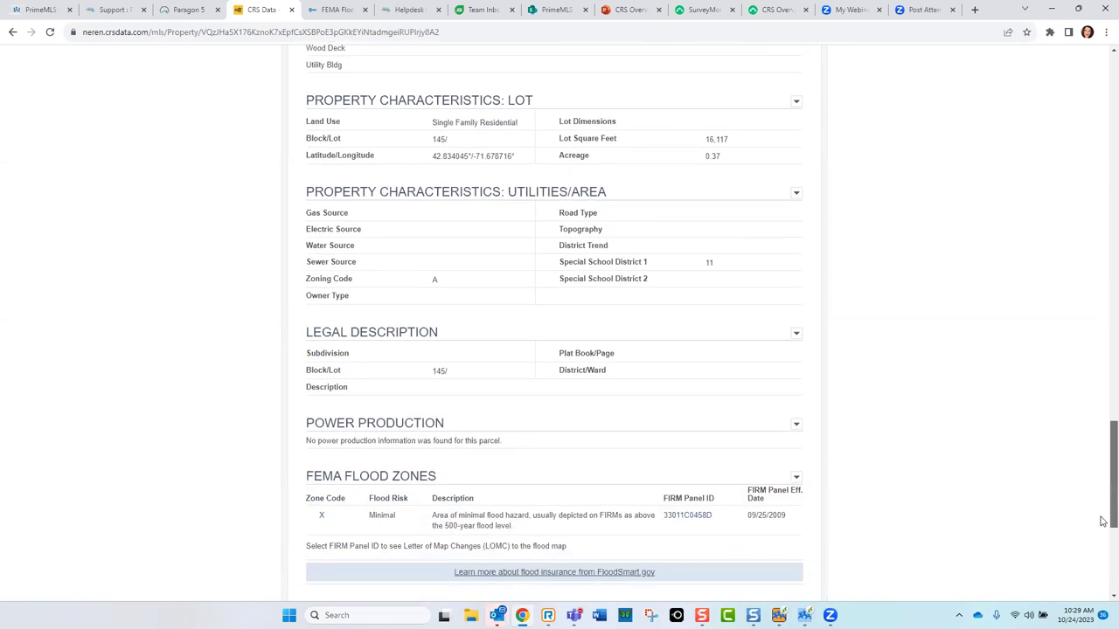
left_click_drag(1103, 522, 1107, 527)
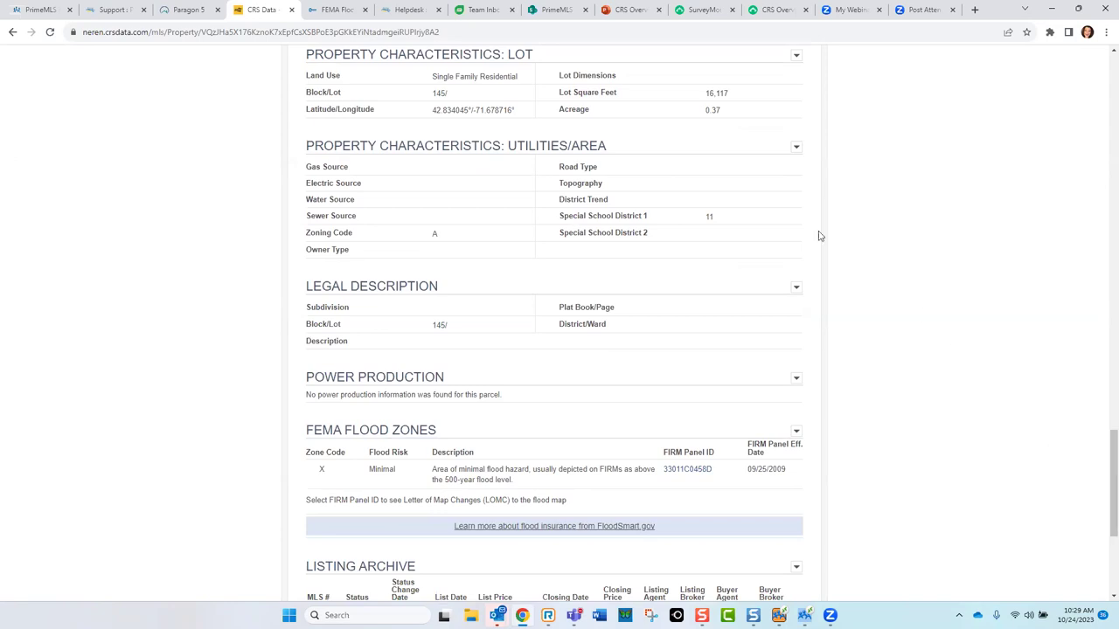
left_click(797, 147)
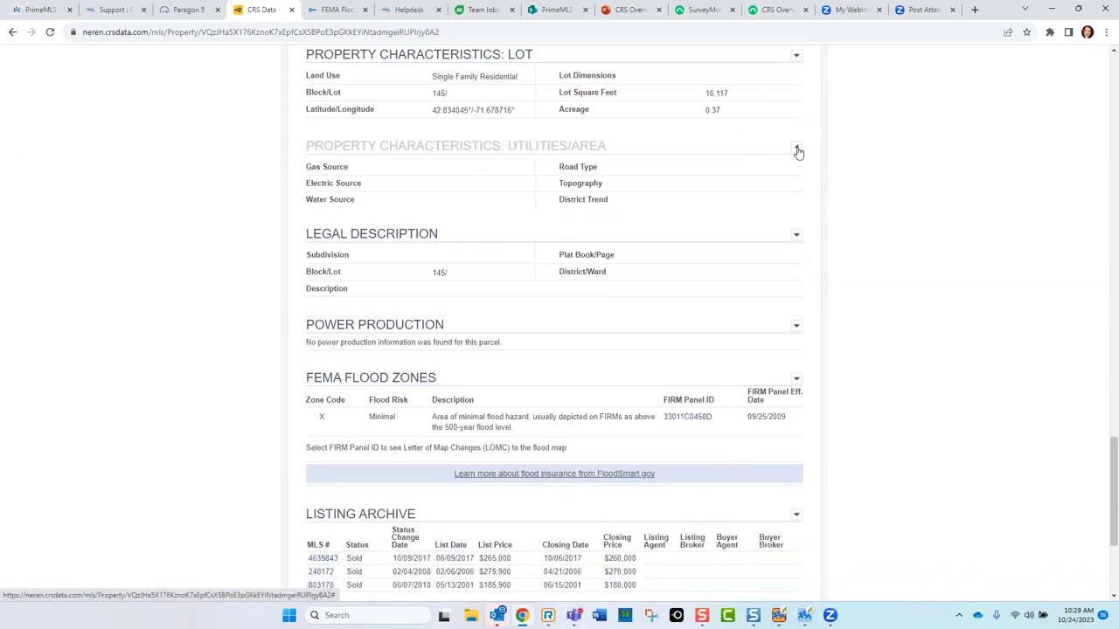
left_click(797, 151)
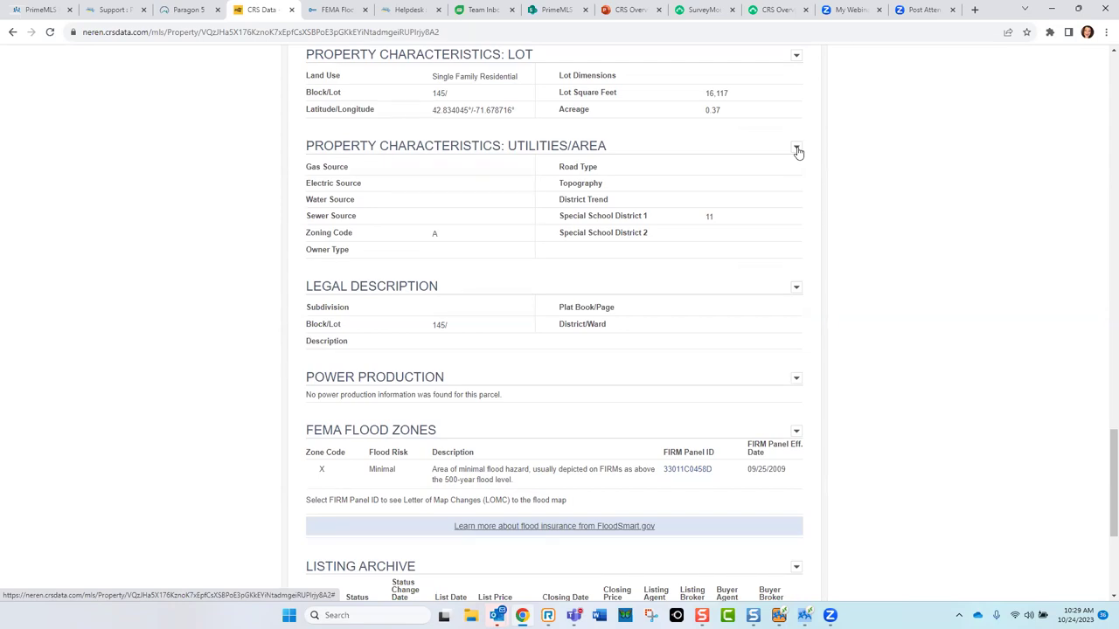
left_click(366, 378)
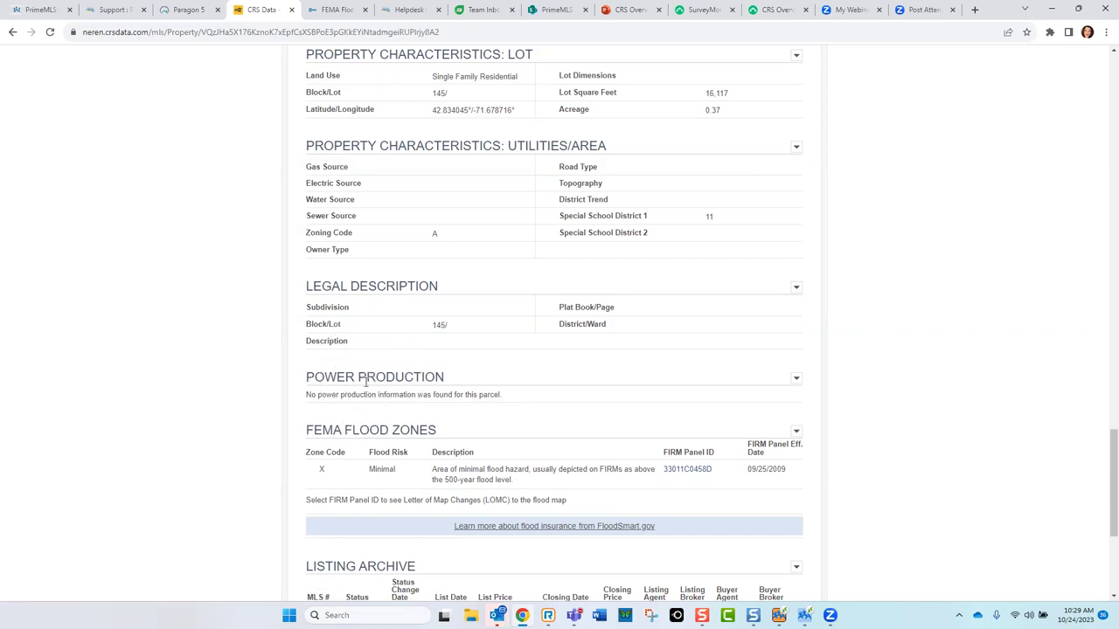
left_click(366, 381)
left_click(390, 473)
left_click(684, 473)
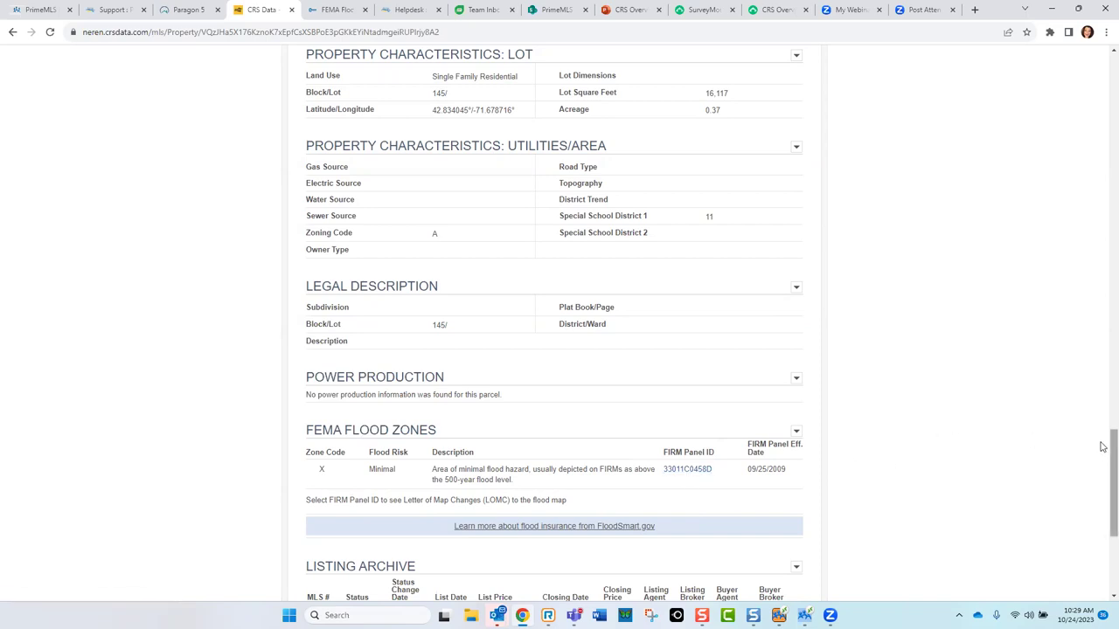
scroll(1103, 452, "down", 1)
scroll(1103, 452, "down", 3)
scroll(411, 360, "up", 1)
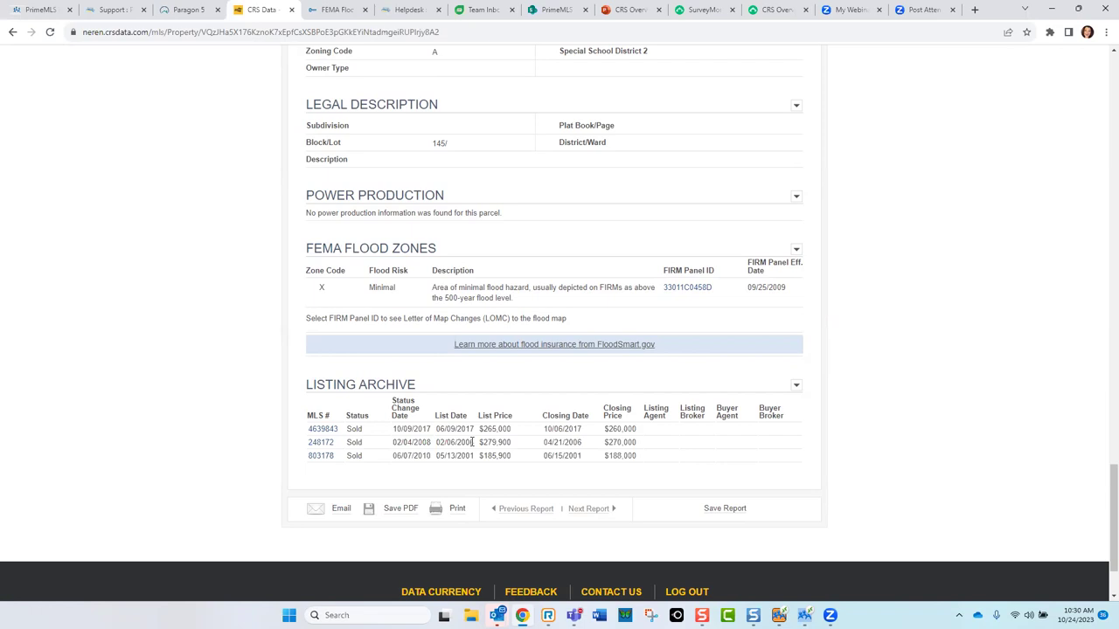
left_click(364, 385)
mouse_move(455, 511)
left_click_drag(1107, 492, 1103, 79)
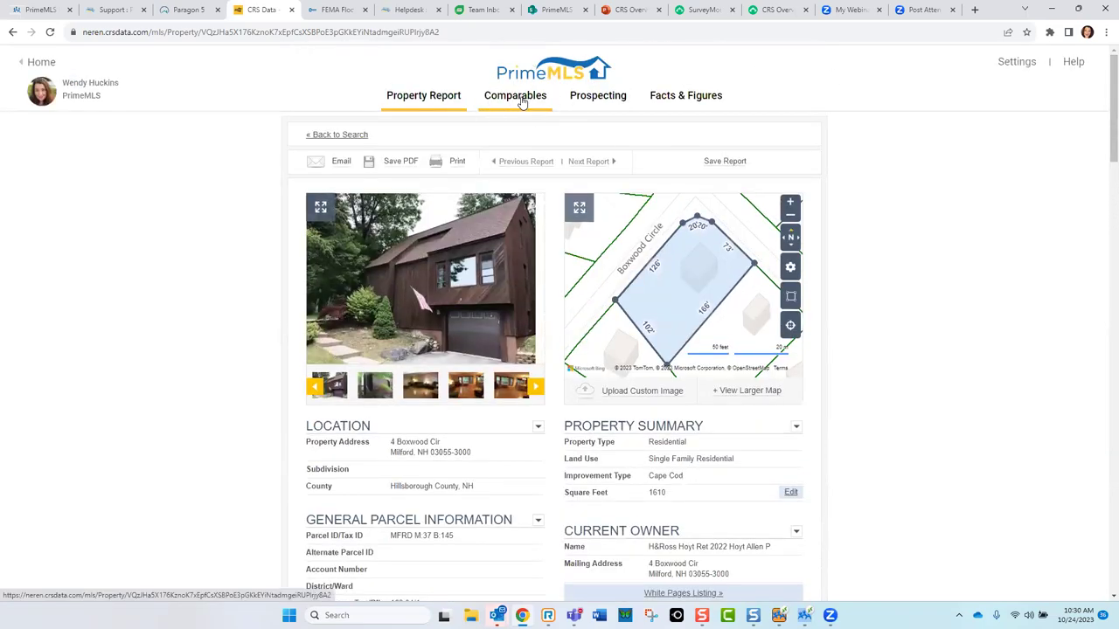
Step: Run a Quick CMA for 4 Boxwood Cir via Comparables > CMA & Client Report
left_click(429, 103)
left_click(515, 100)
mouse_move(515, 103)
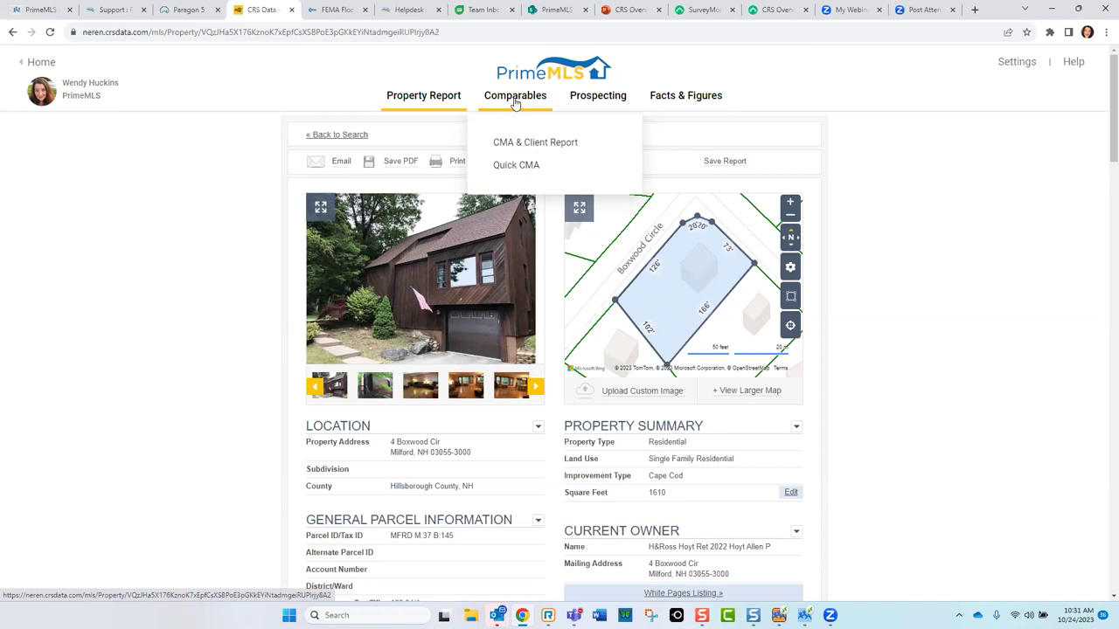
left_click(520, 146)
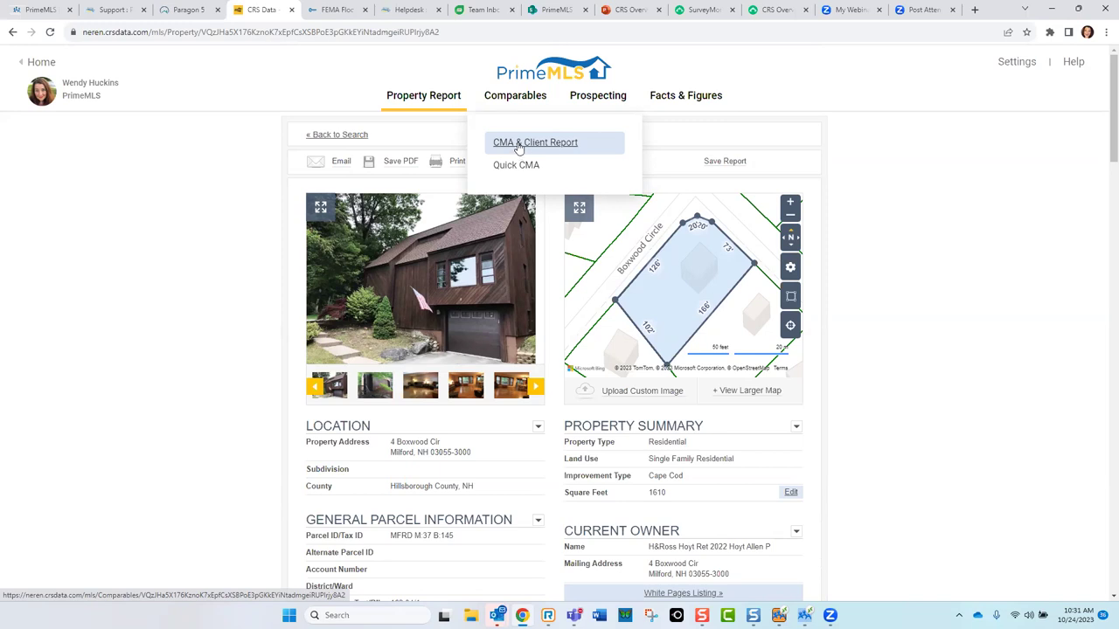
left_click(519, 148)
left_click(516, 148)
left_click(517, 174)
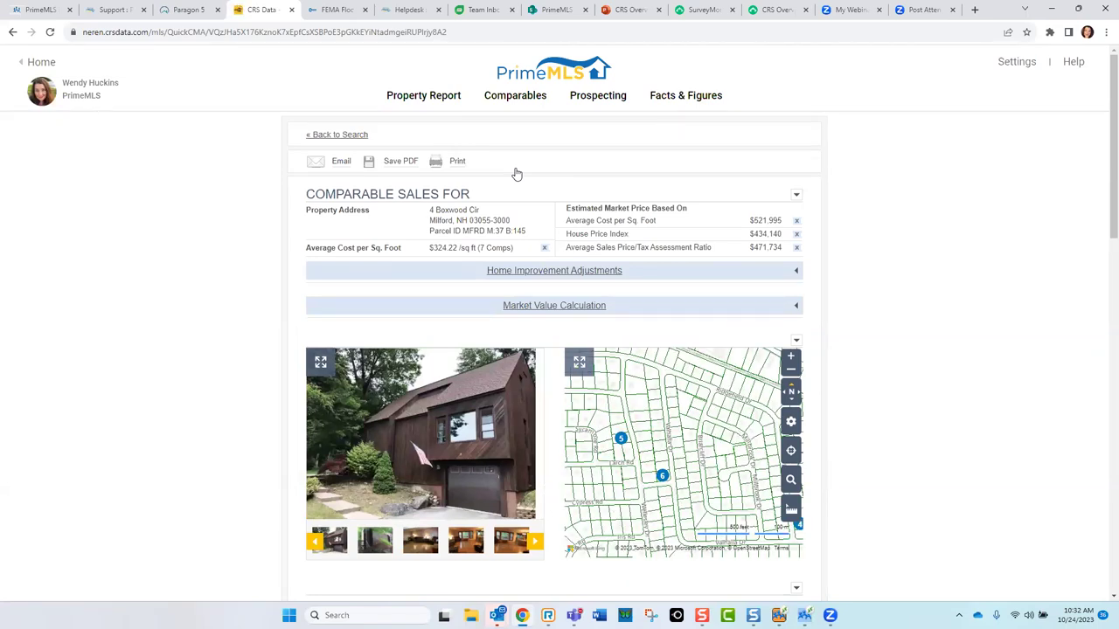
left_click(330, 166)
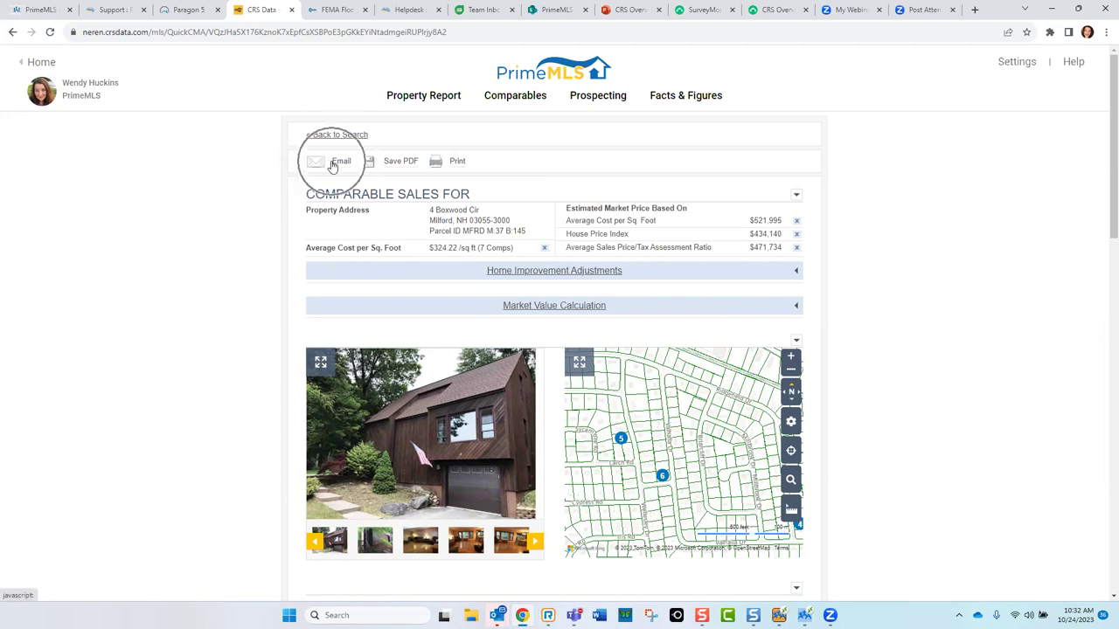
left_click(408, 166)
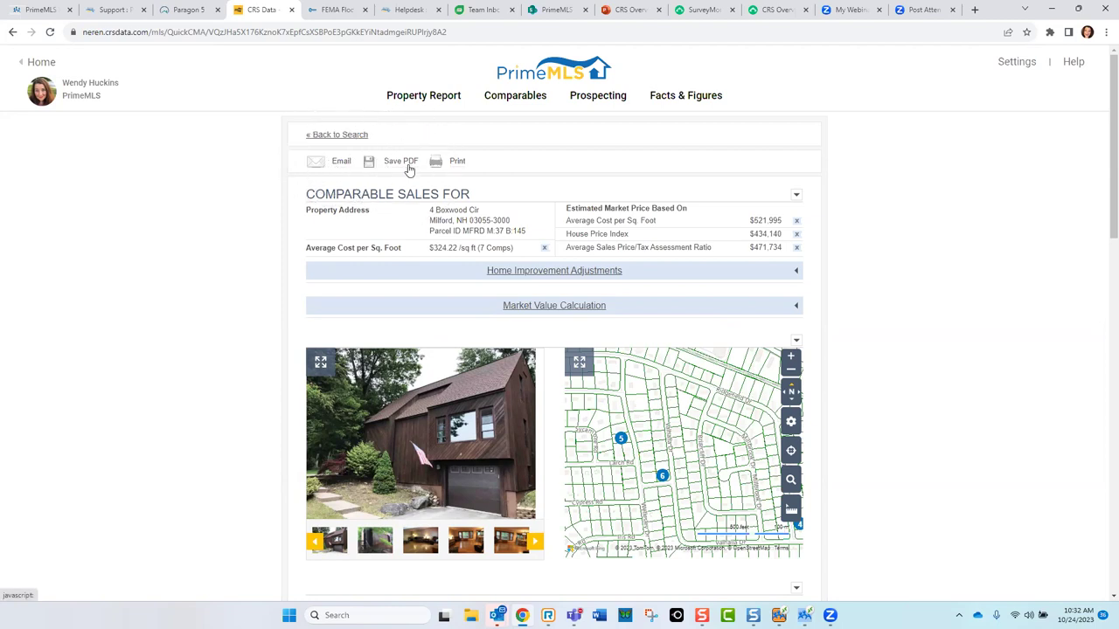
left_click(458, 168)
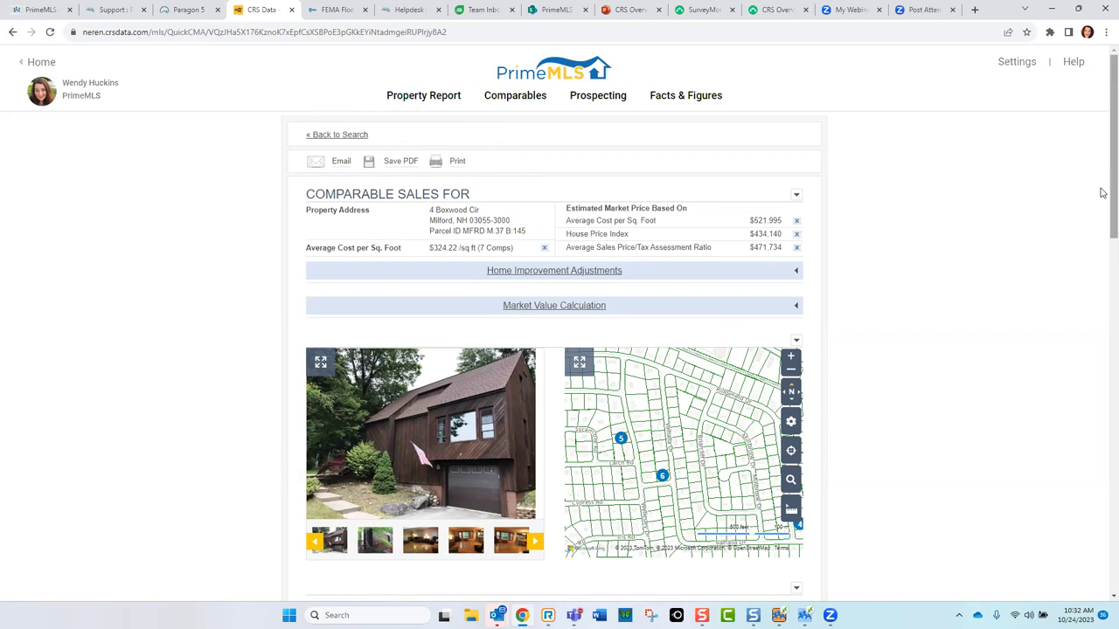
scroll(1101, 197, "down", 2)
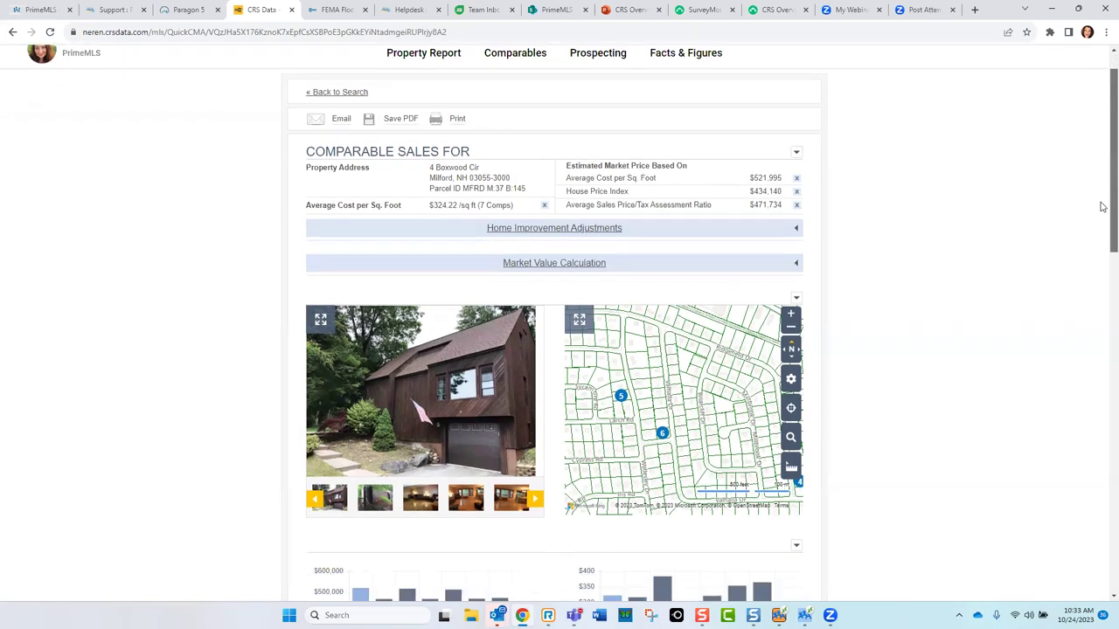
left_click_drag(1101, 227, 1102, 381)
key("ctrl")
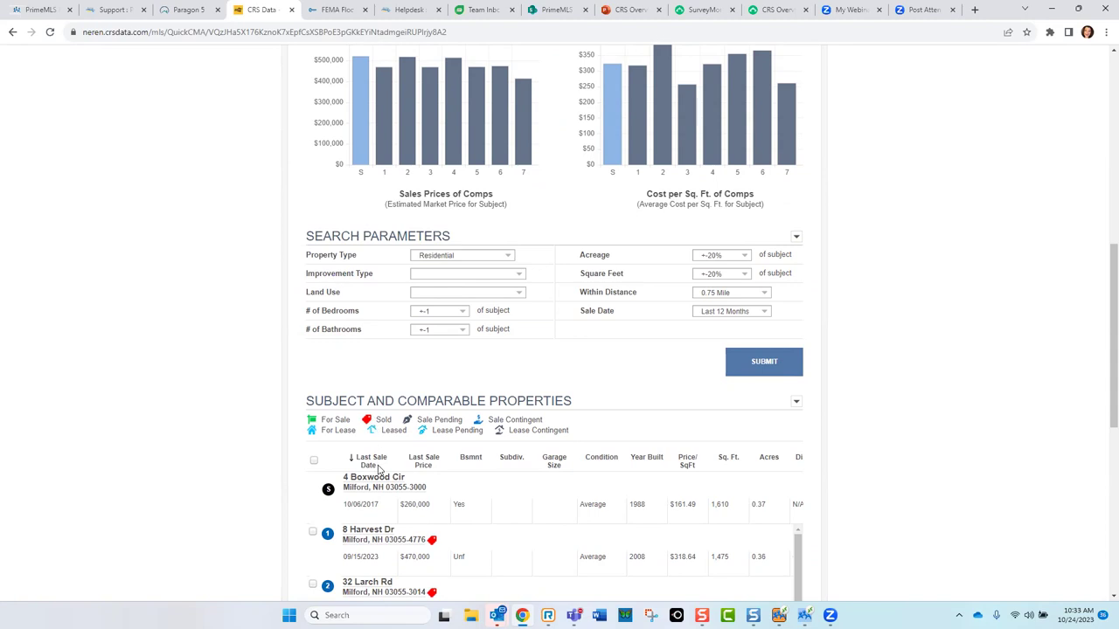
key("ctrl")
left_click_drag(1102, 312, 1100, 424)
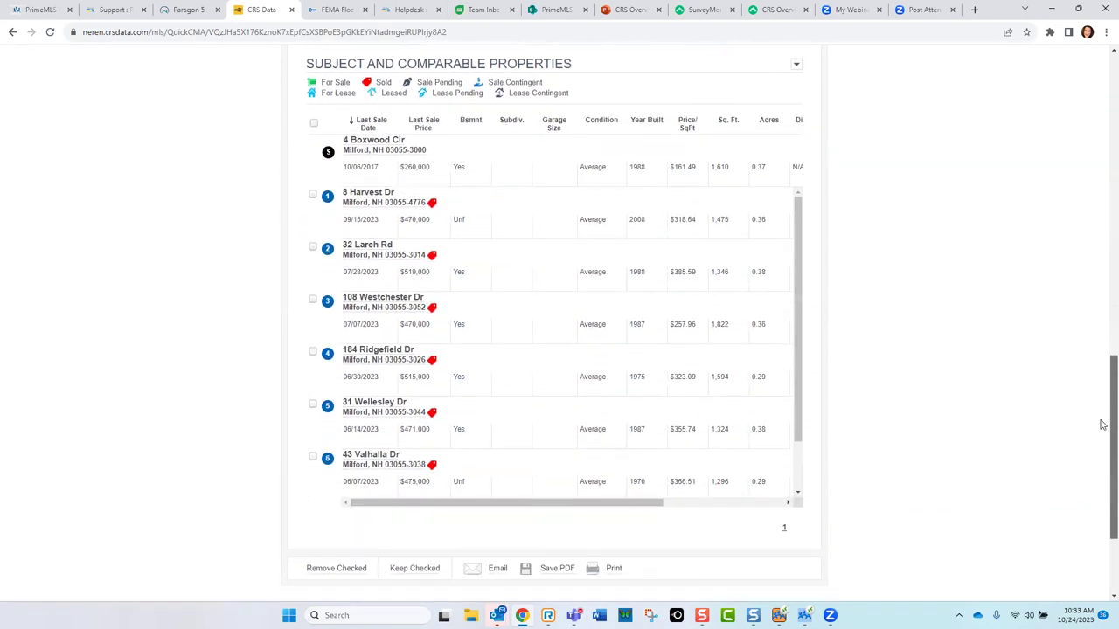
left_click_drag(799, 392, 797, 463)
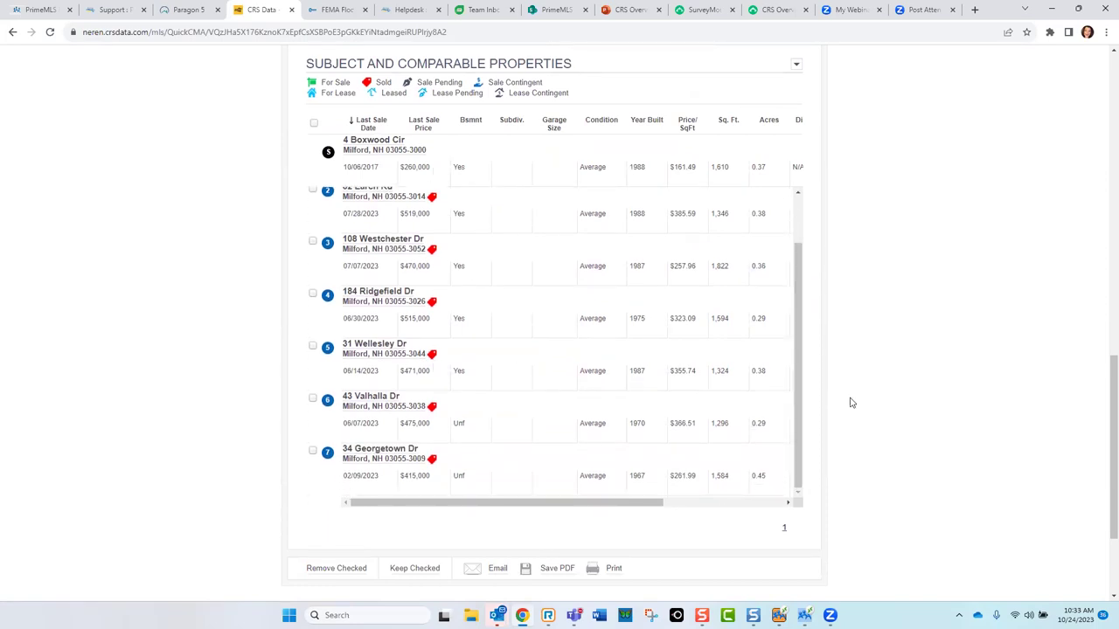
left_click_drag(1100, 449, 1102, 348)
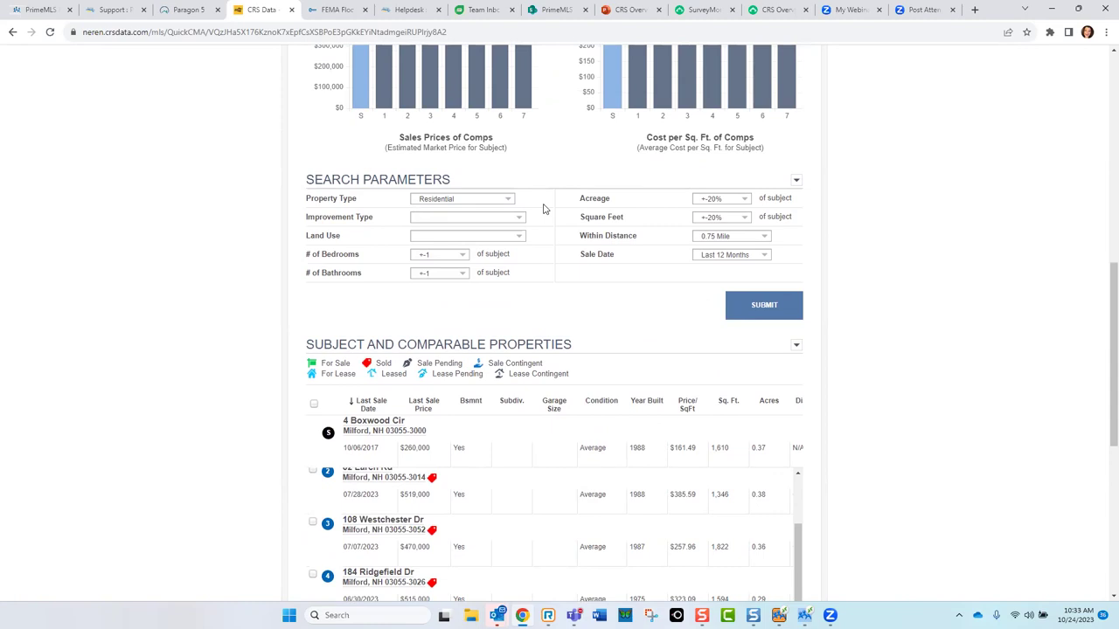
Step: Set the comparables search distance to 10 miles
left_click(645, 204)
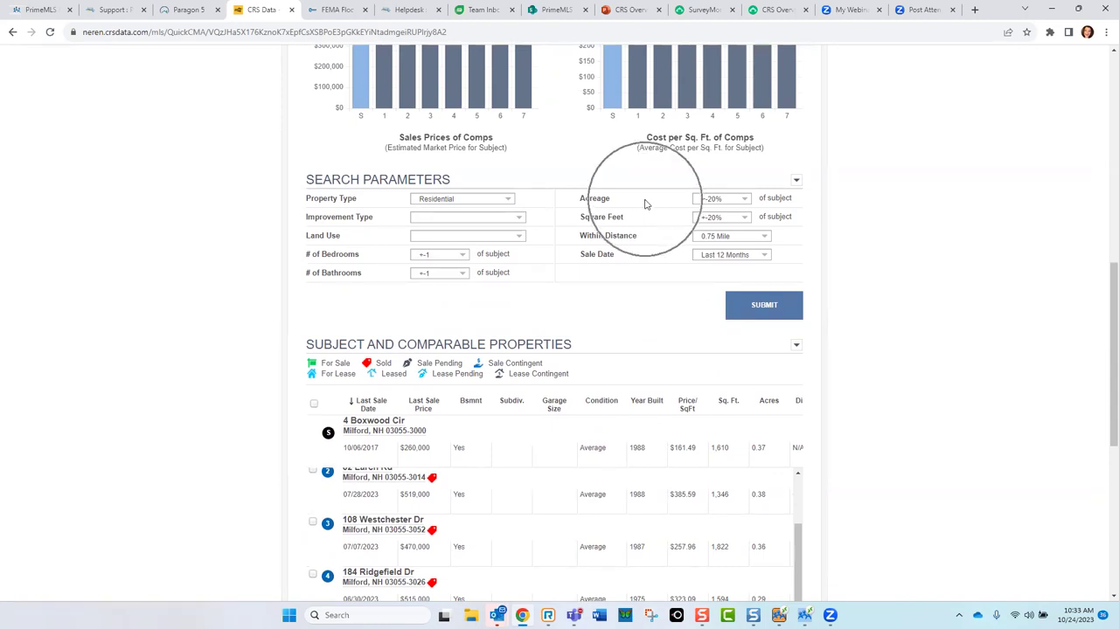
left_click(649, 220)
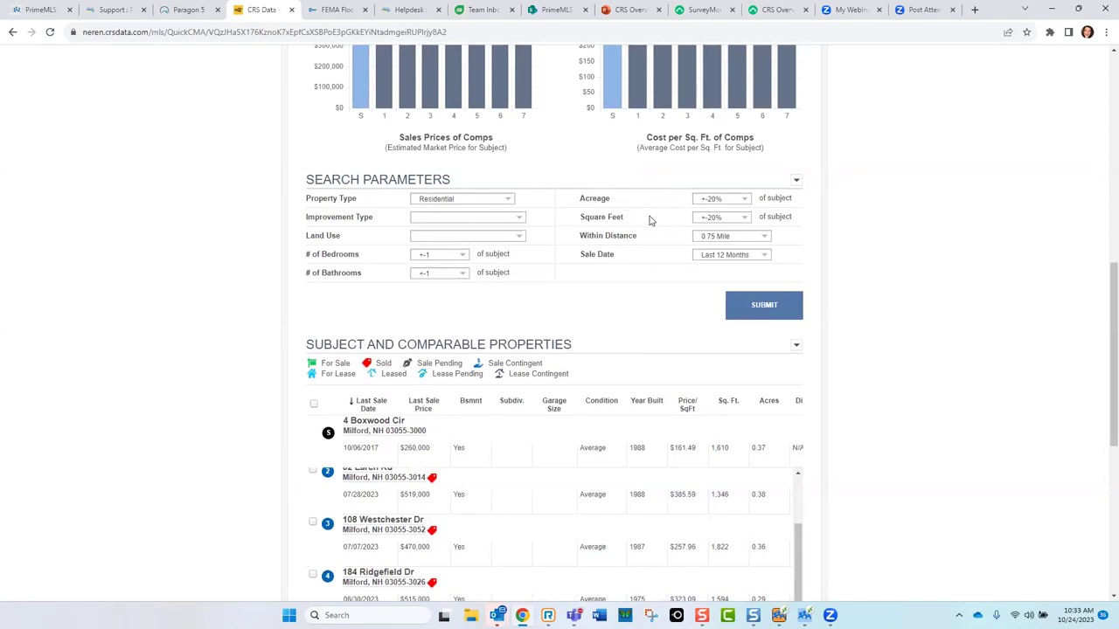
left_click(704, 238)
left_click(729, 243)
left_click(767, 239)
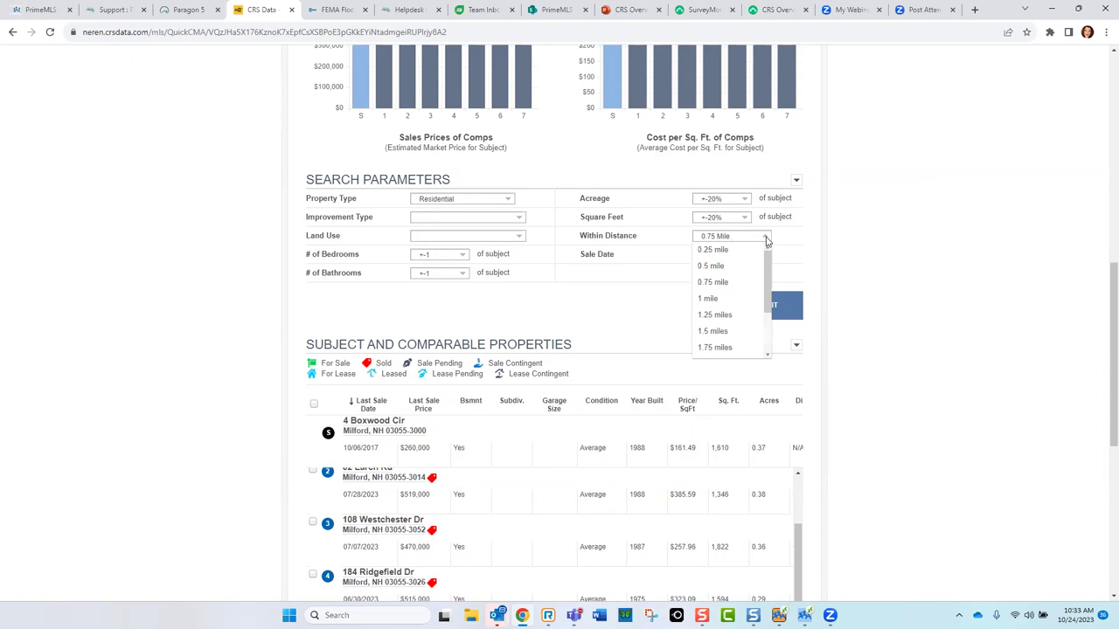
left_click_drag(769, 266, 771, 337)
left_click(737, 345)
key("ctrl")
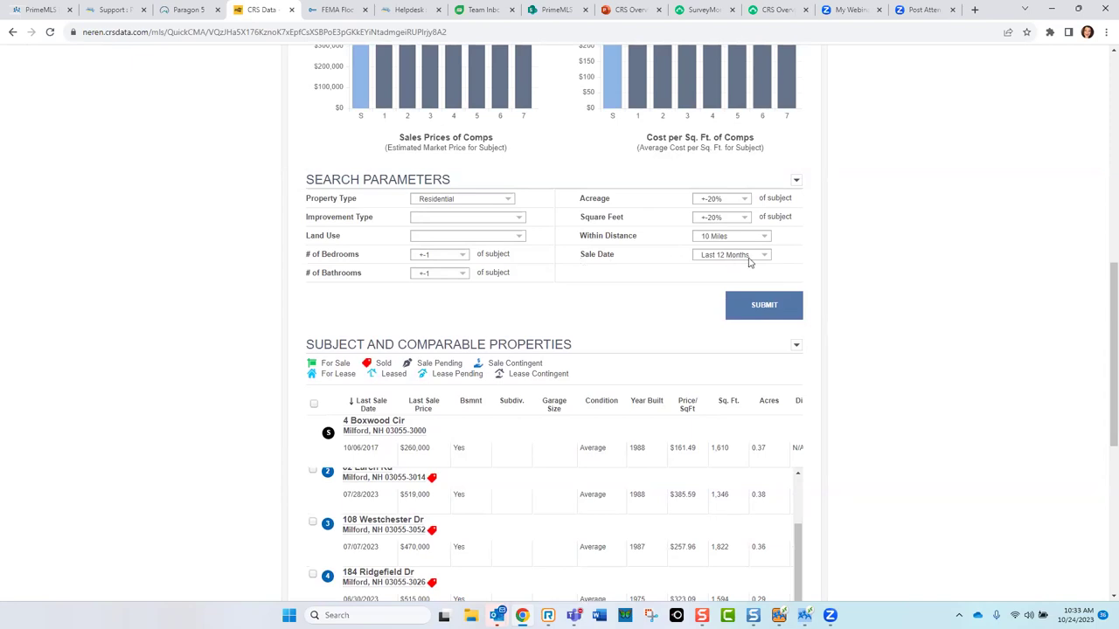
Step: Limit sales to the last 6 months, narrow distance to 1.5 miles, and rerun the search
left_click(767, 257)
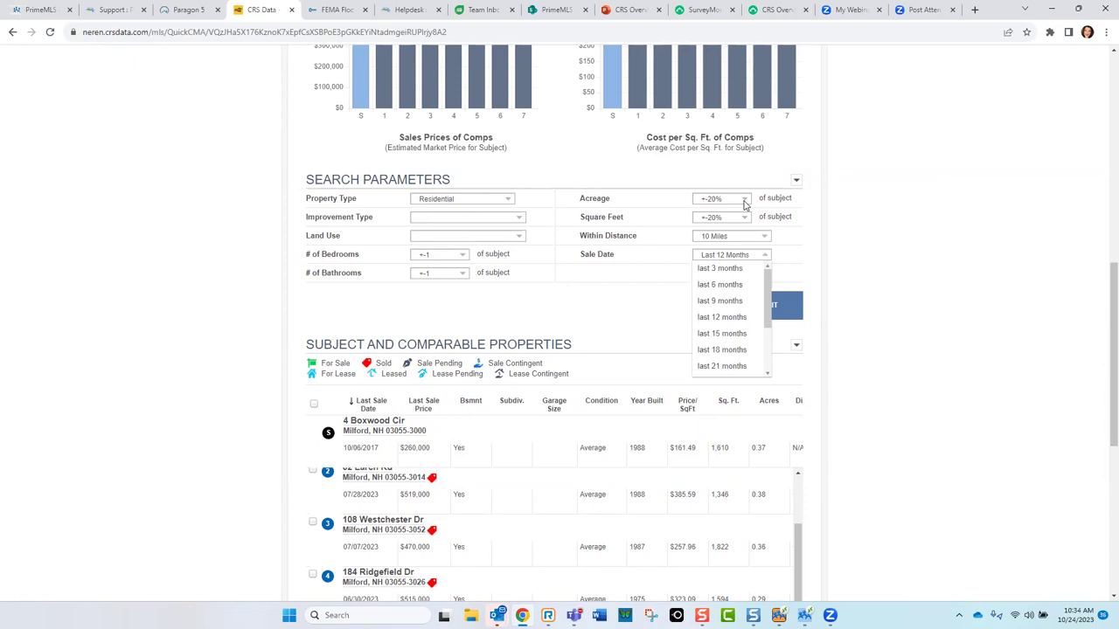
key("ctrl")
left_click(735, 285)
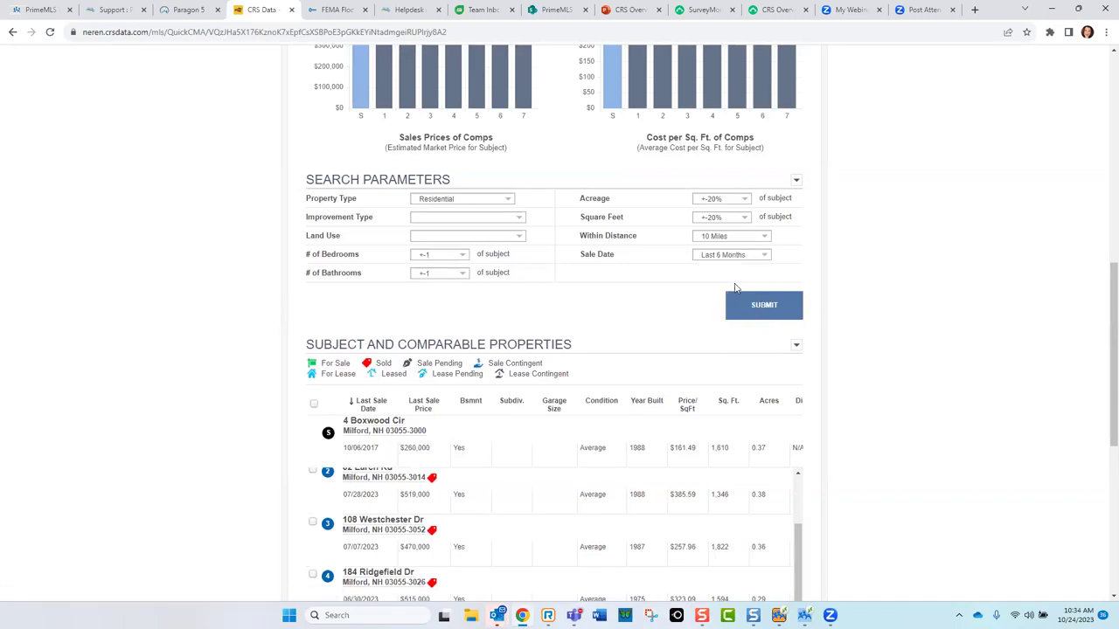
left_click(764, 237)
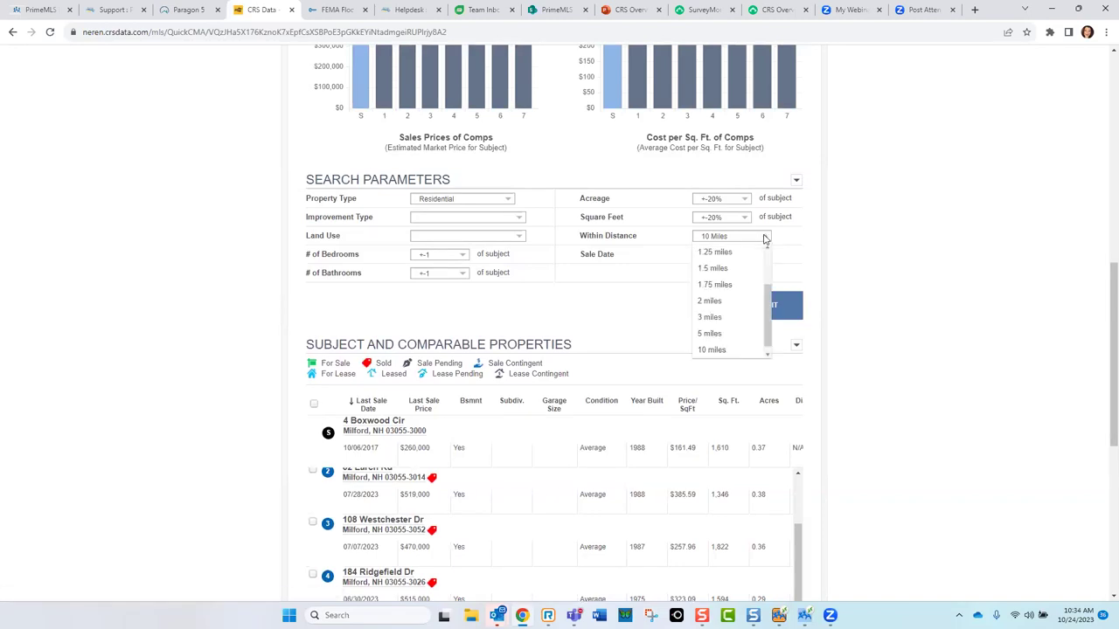
left_click(712, 268)
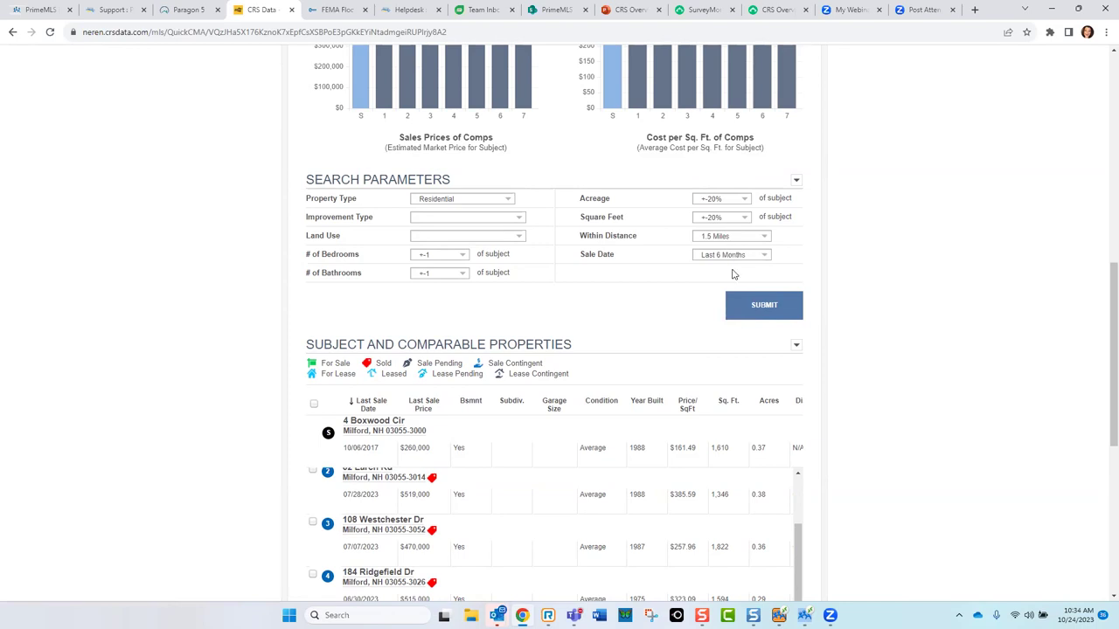
left_click(759, 311)
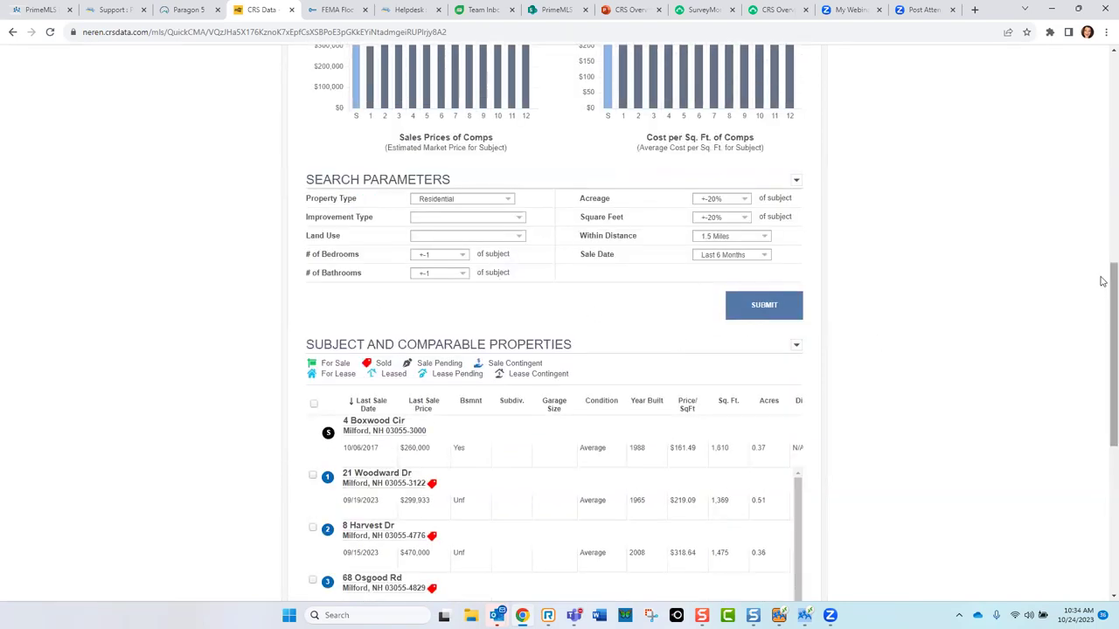
scroll(1103, 289, "down", 4)
left_click_drag(799, 190, 796, 167)
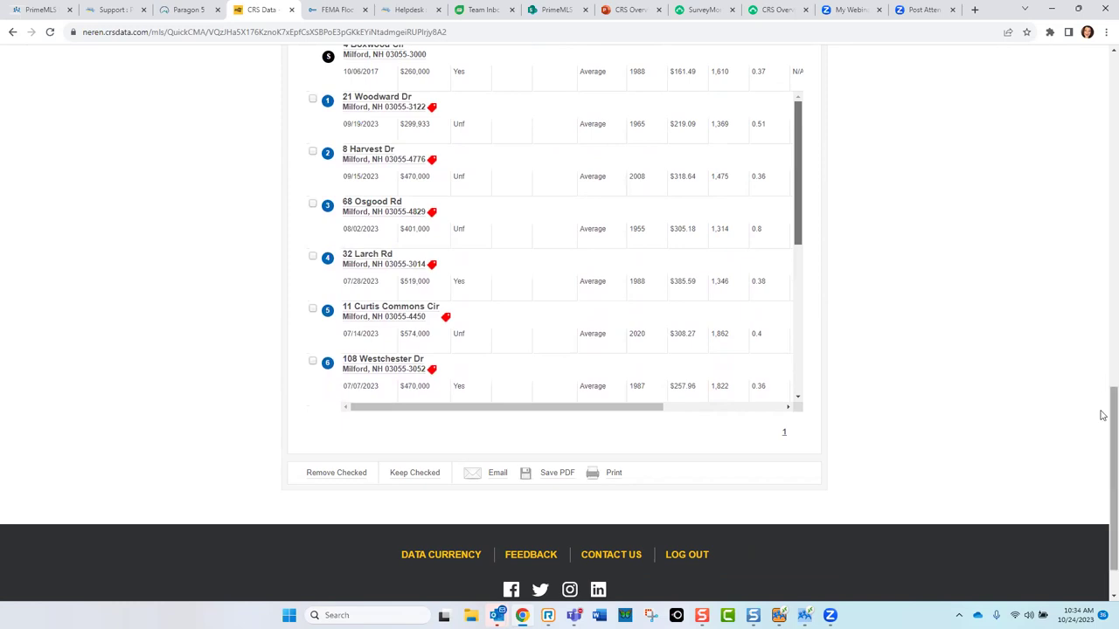
left_click_drag(1102, 417, 1101, 88)
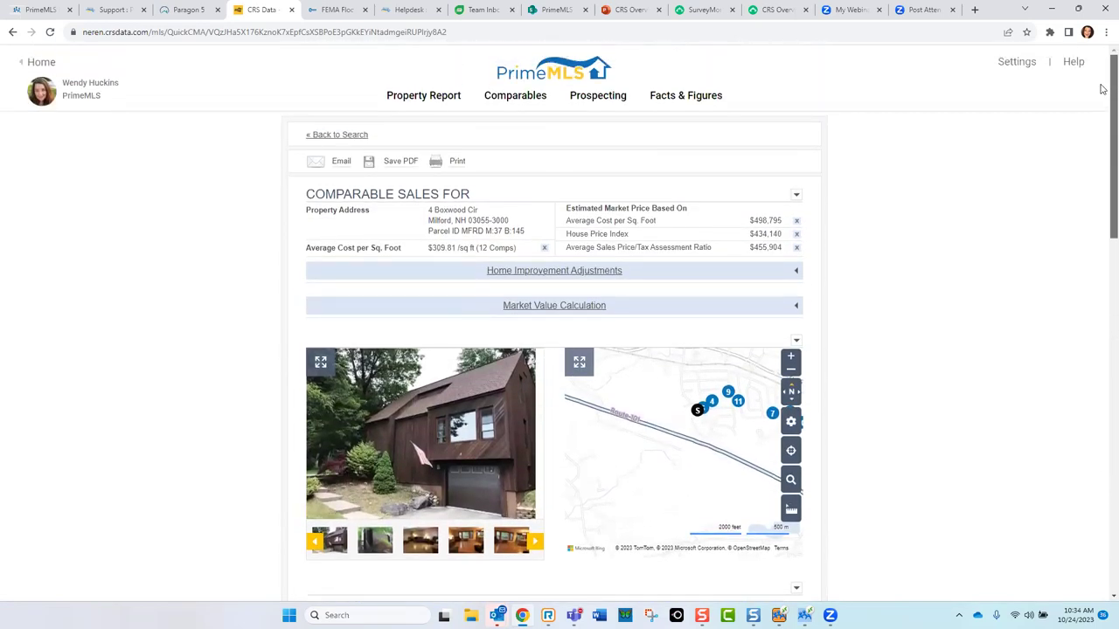
left_click(464, 204)
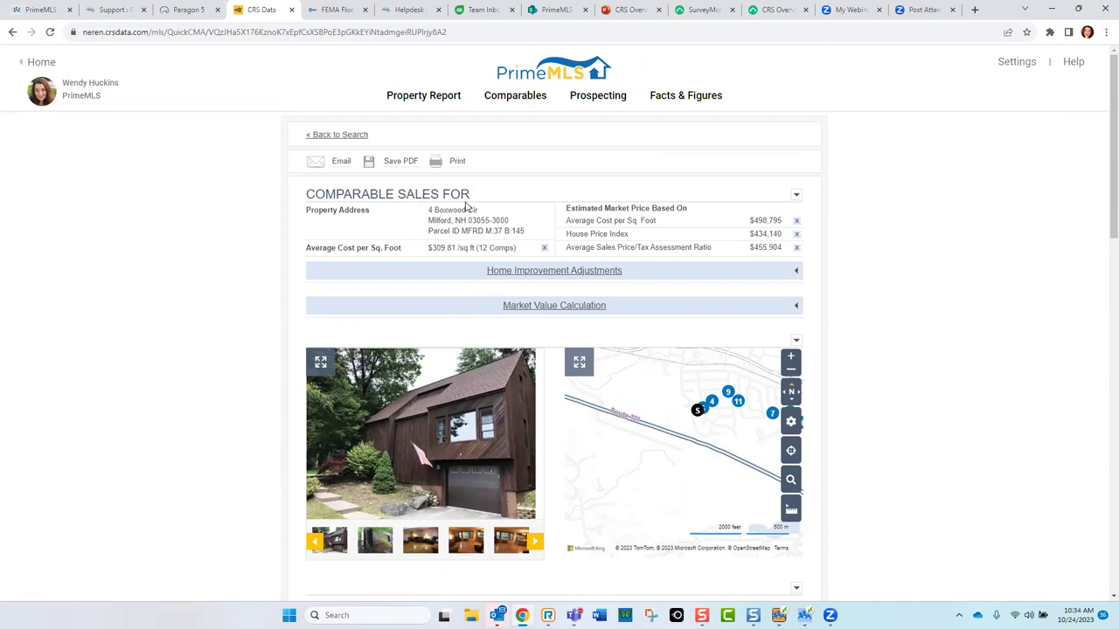
left_click(626, 208)
left_click(562, 310)
left_click(796, 310)
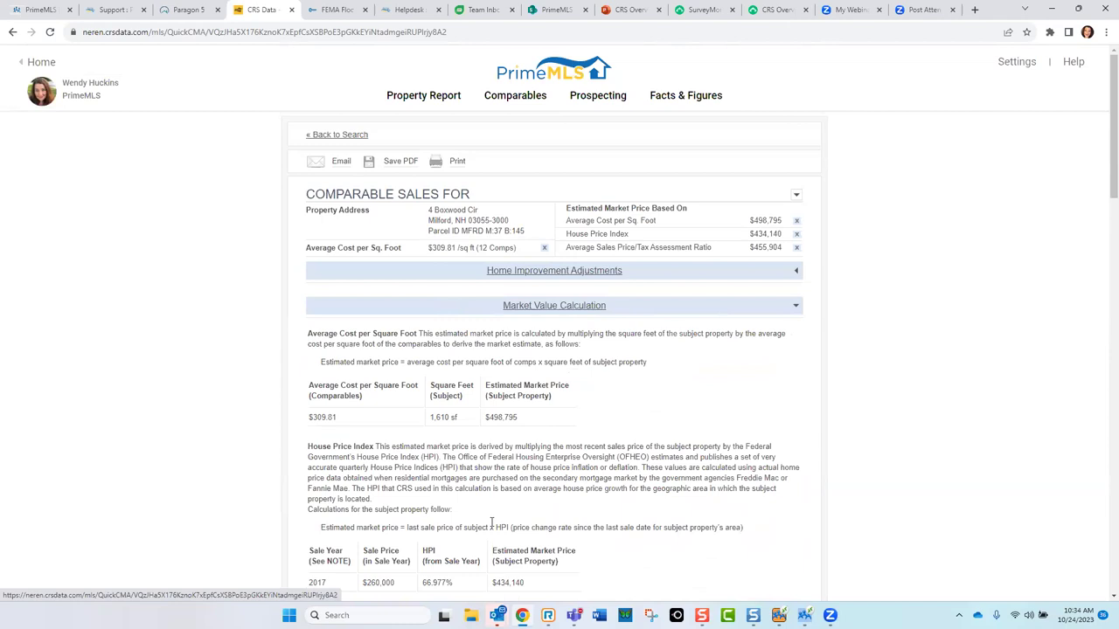
mouse_move(1105, 194)
left_mouse_down()
mouse_move(1101, 292)
mouse_move(1092, 189)
left_mouse_up()
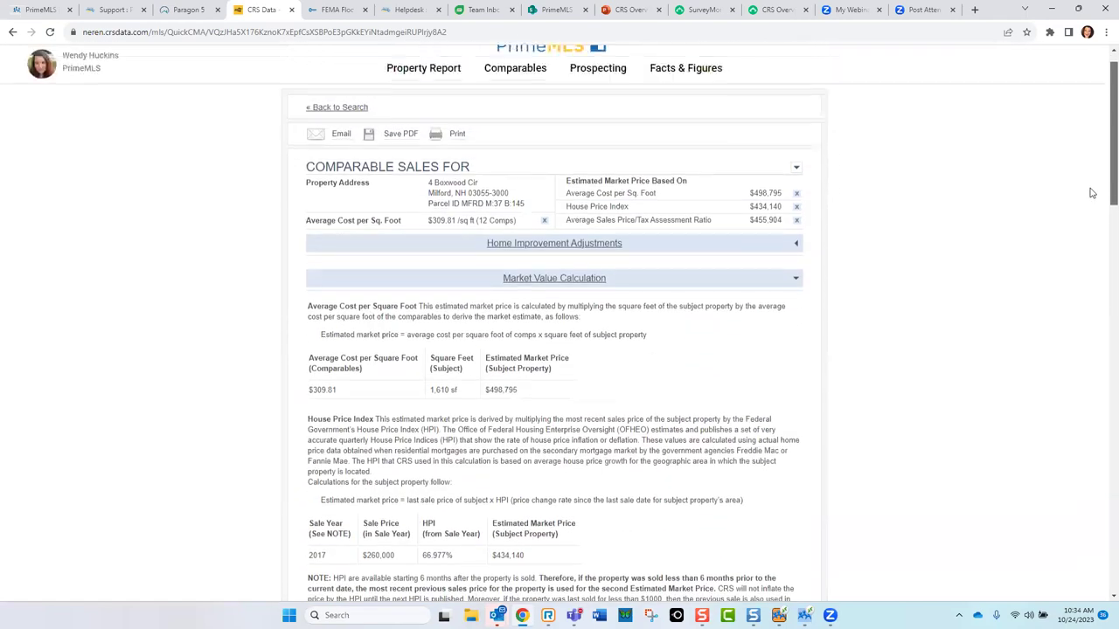
key("ctrl")
key("ctrl")
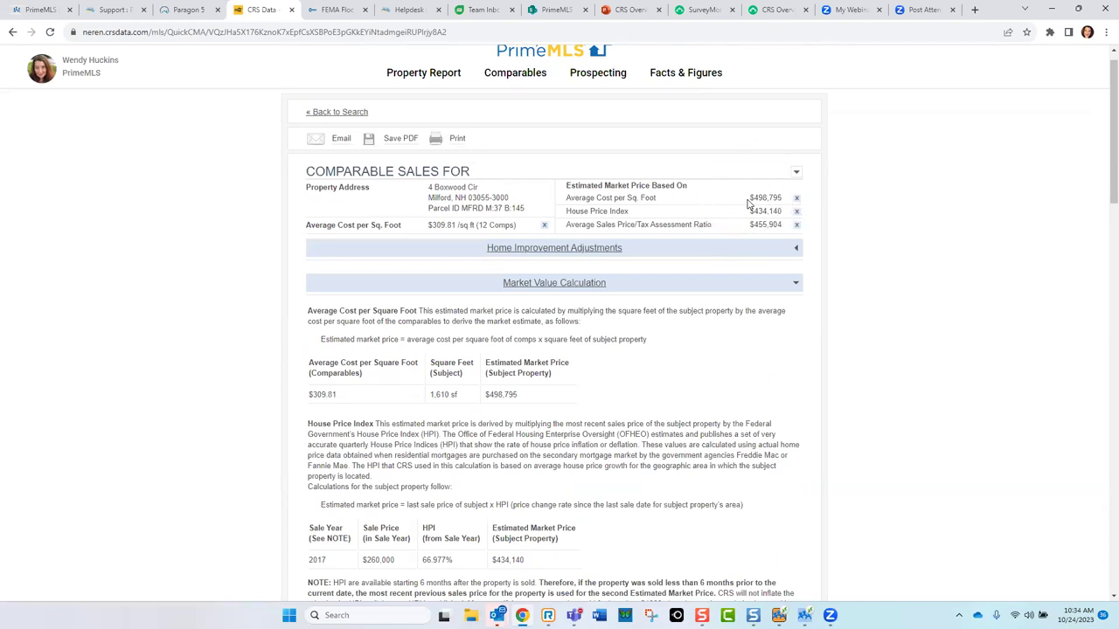
left_click(794, 285)
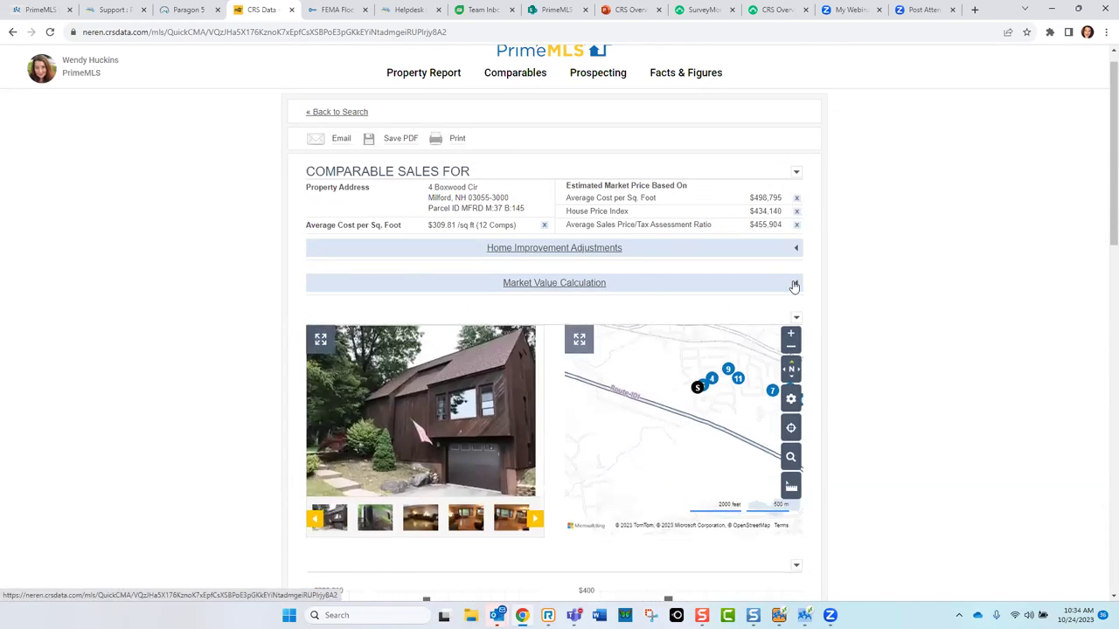
Step: Expand and then collapse the Home Improvement Adjustments section
left_click(795, 248)
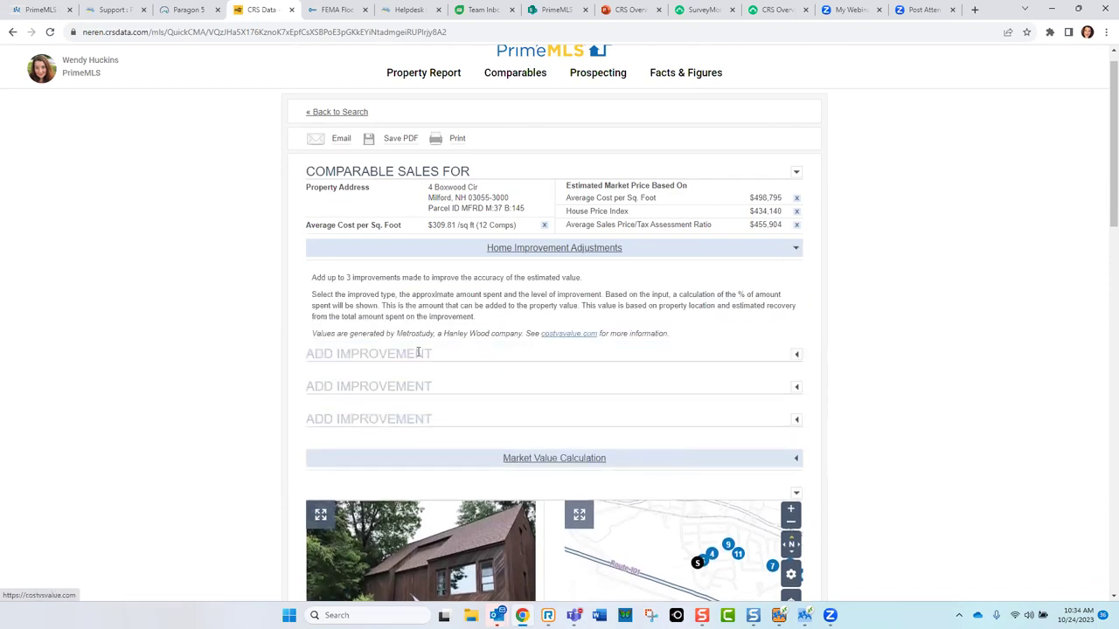
left_click(368, 351)
left_click(348, 351)
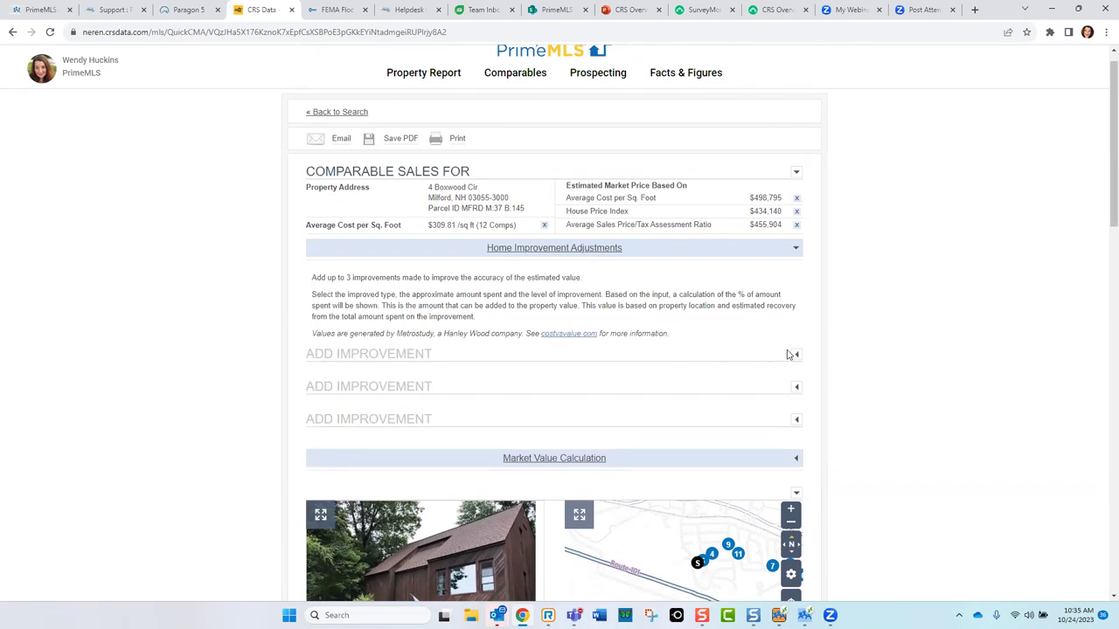
left_click(796, 251)
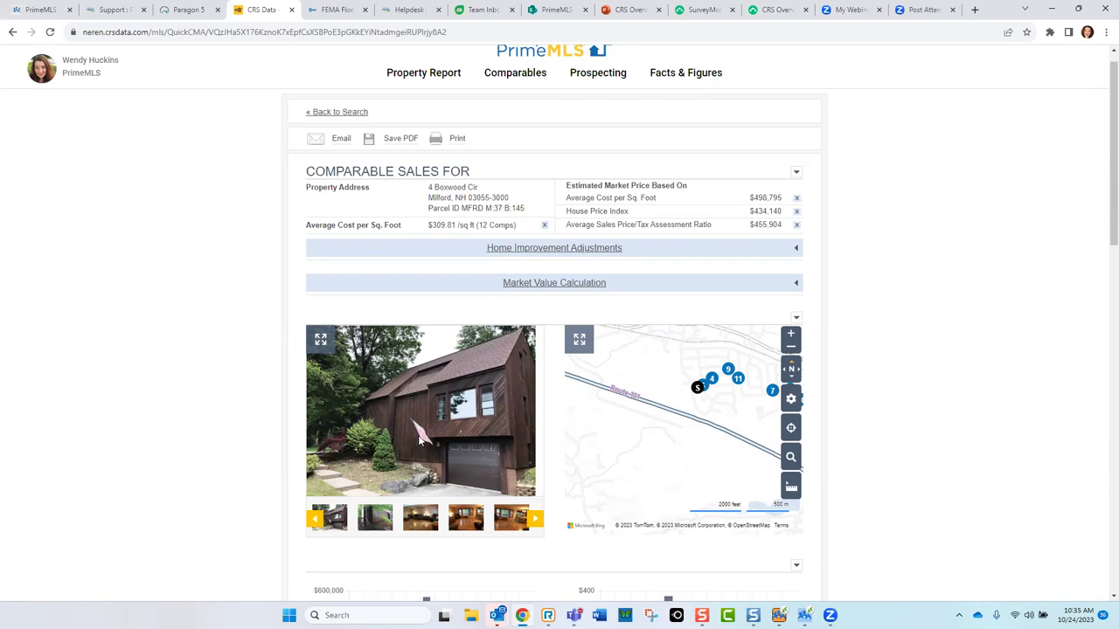
left_click(345, 398)
left_click(661, 390)
left_click_drag(713, 418, 645, 446)
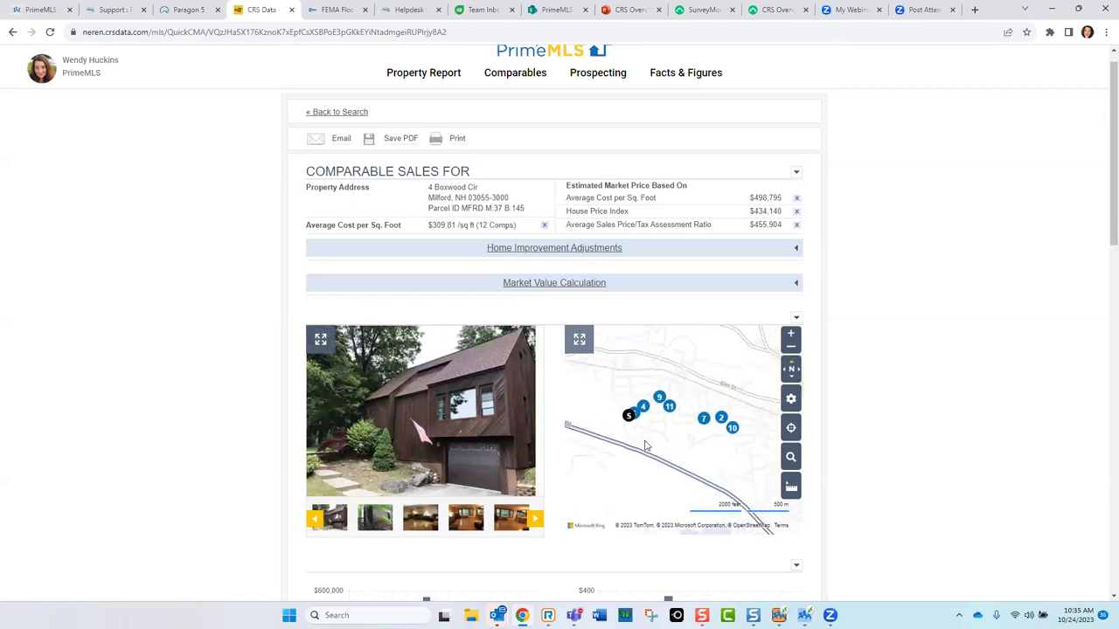
left_click(791, 348)
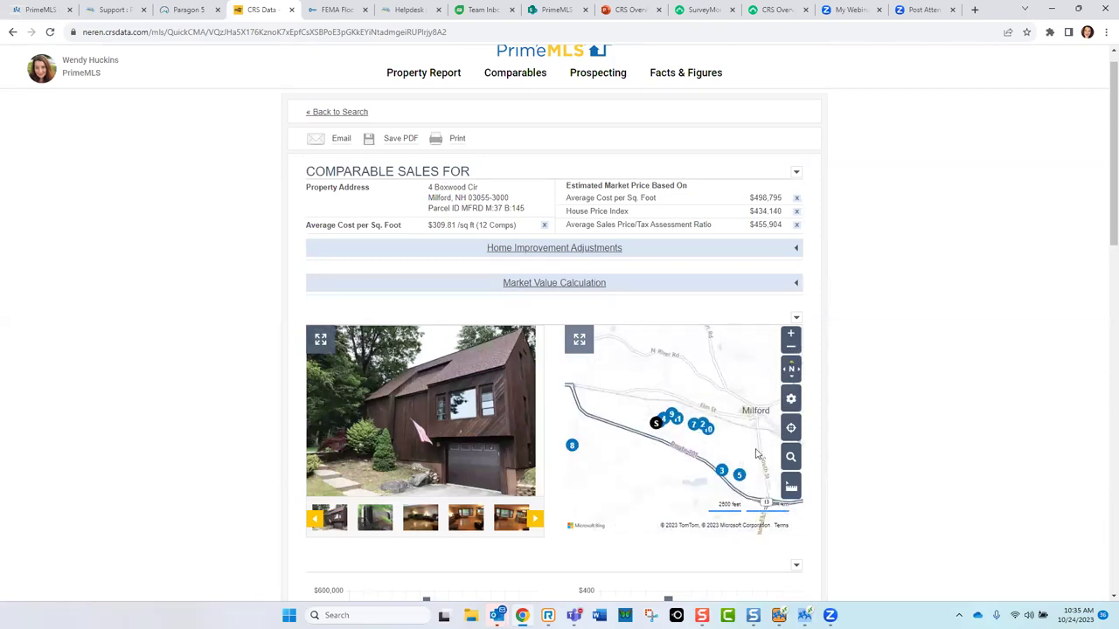
left_click(740, 473)
mouse_move(721, 474)
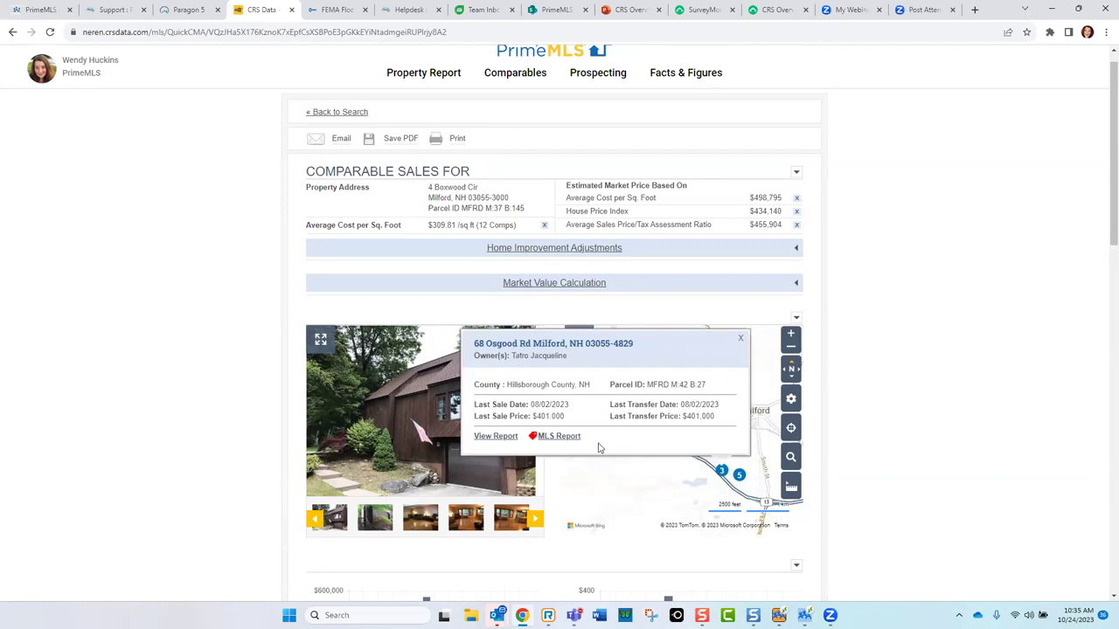
left_click(568, 438)
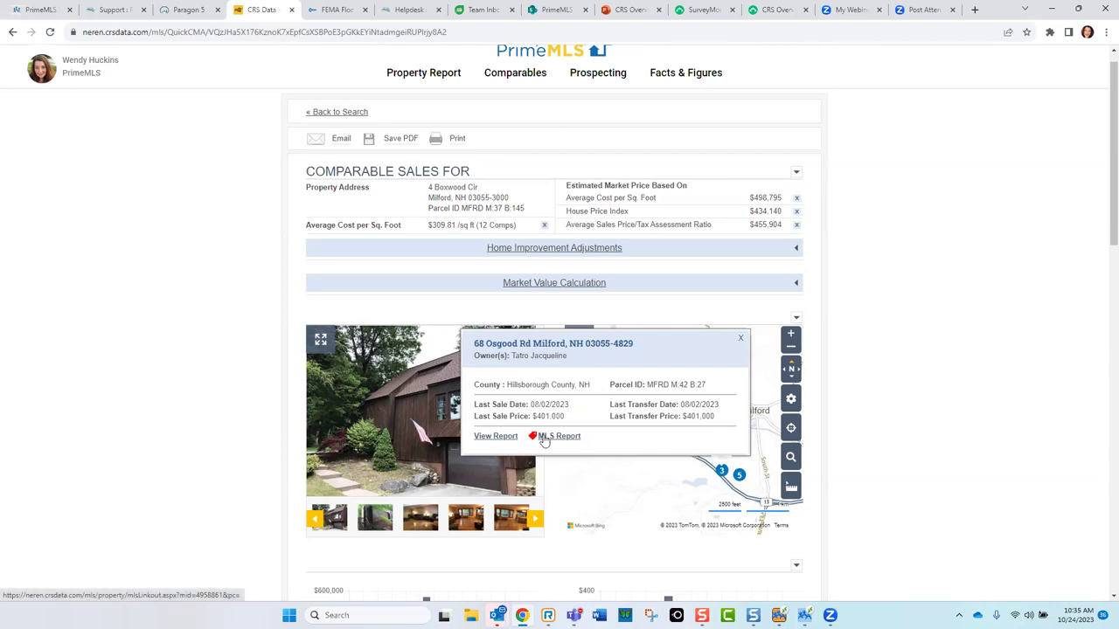
left_click(505, 438)
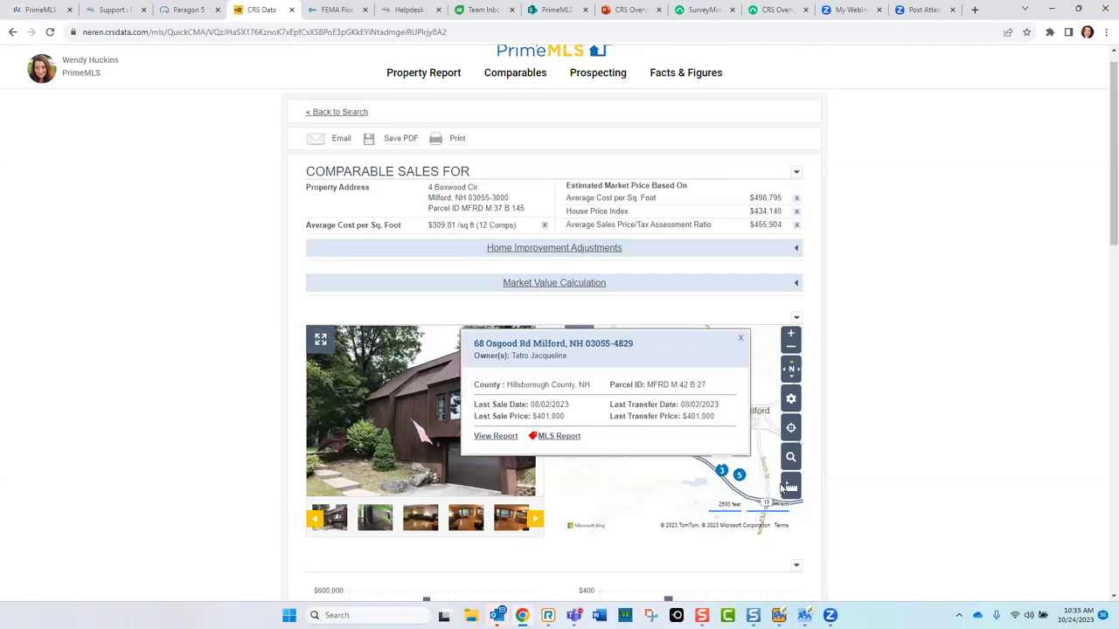
left_click_drag(1103, 230, 1103, 500)
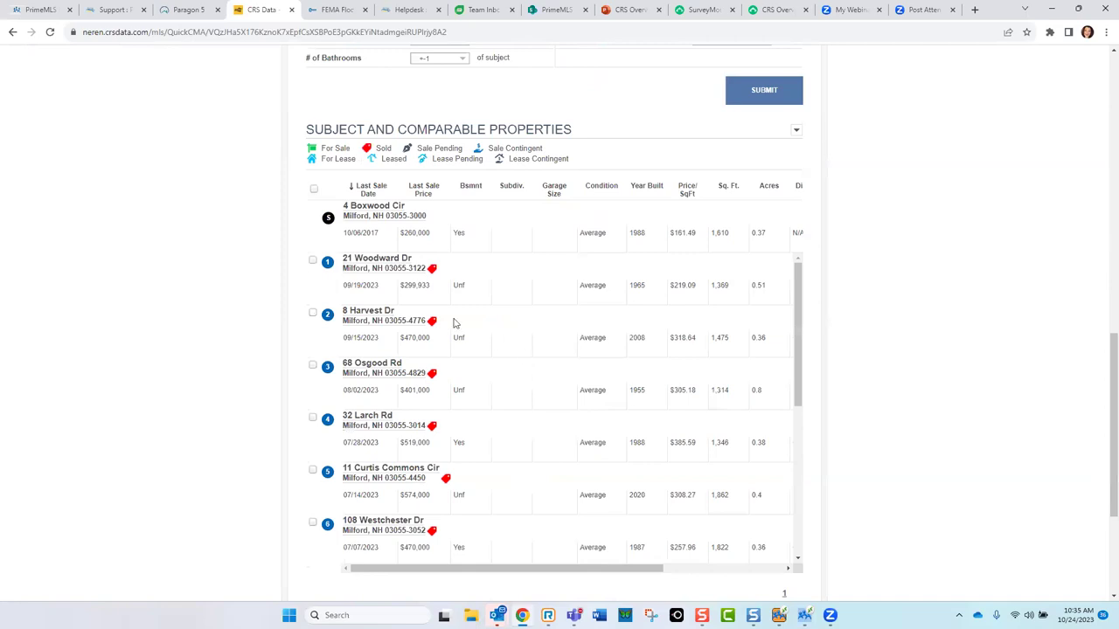
left_click(366, 269)
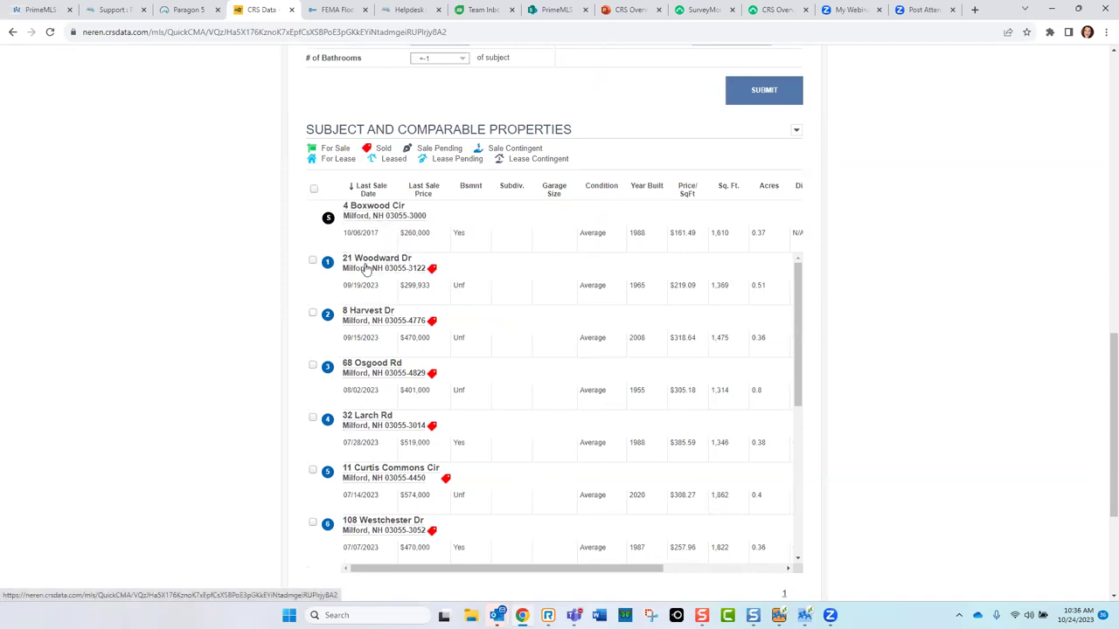
left_click(366, 269)
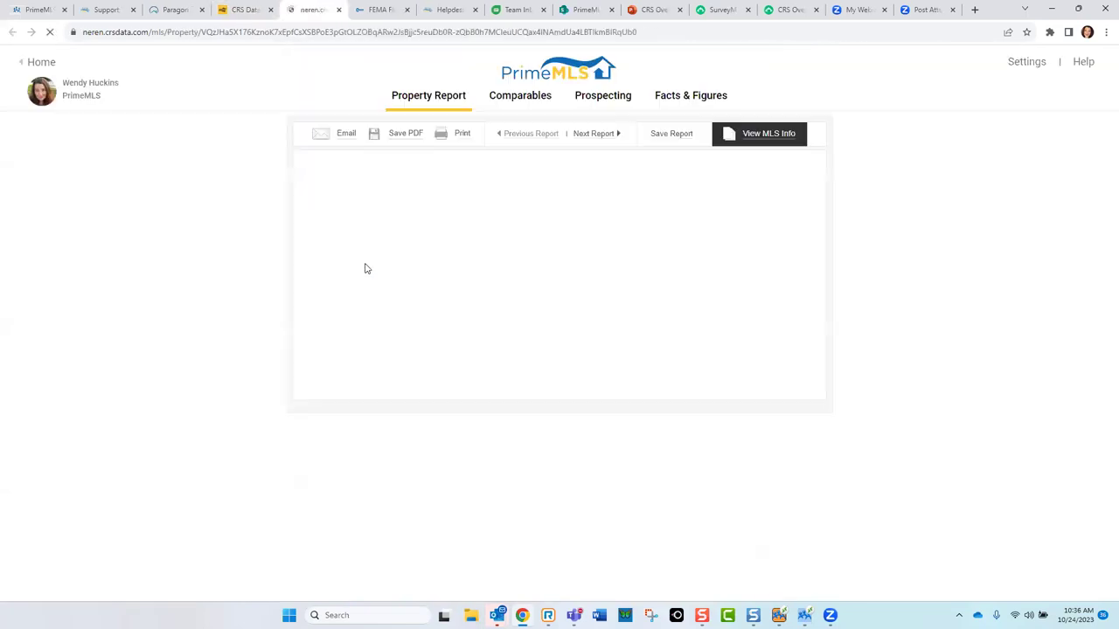
left_click(437, 102)
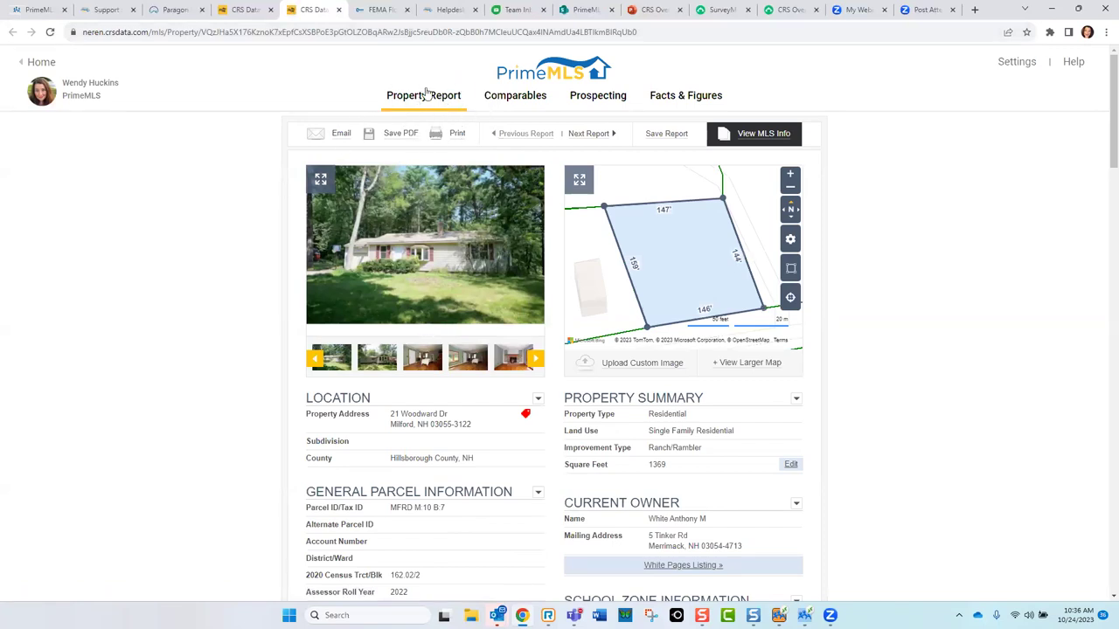
left_click(337, 10)
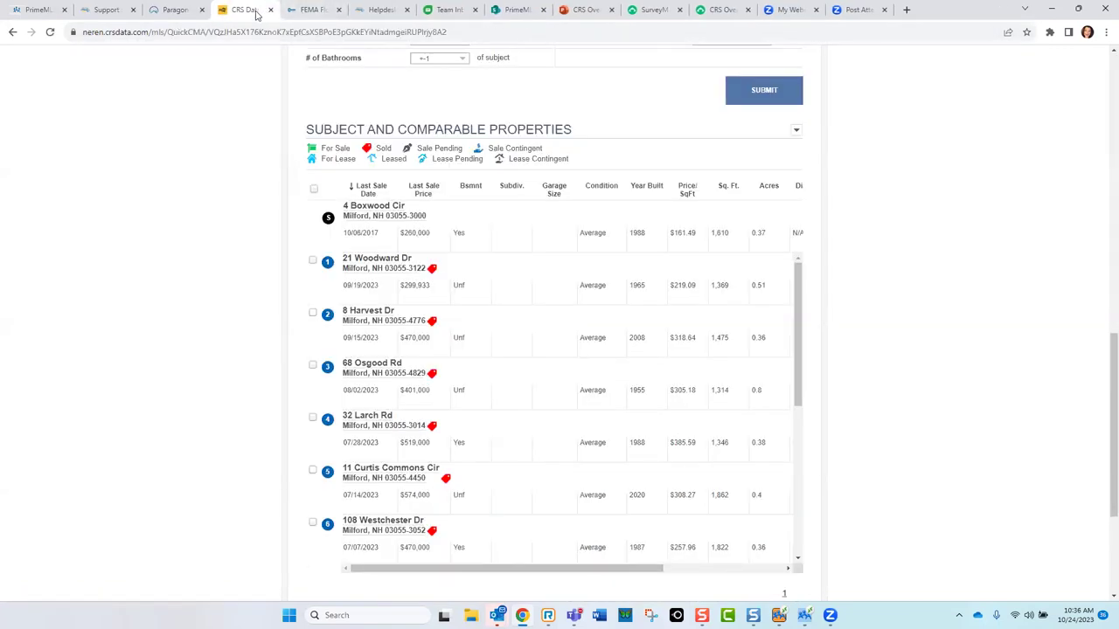
left_click(434, 277)
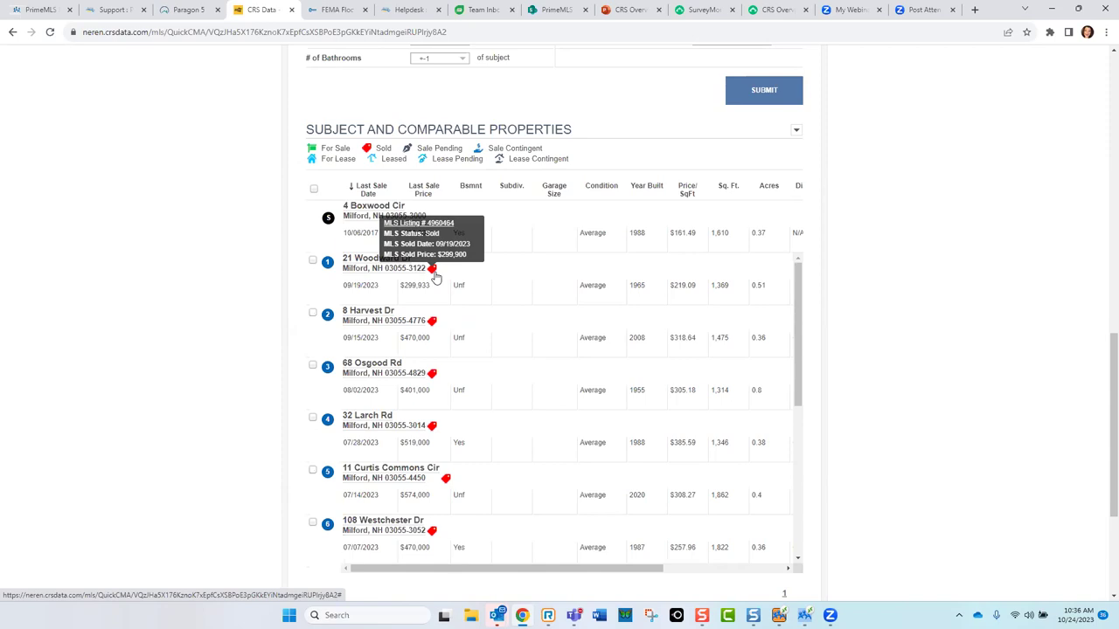
left_click(437, 229)
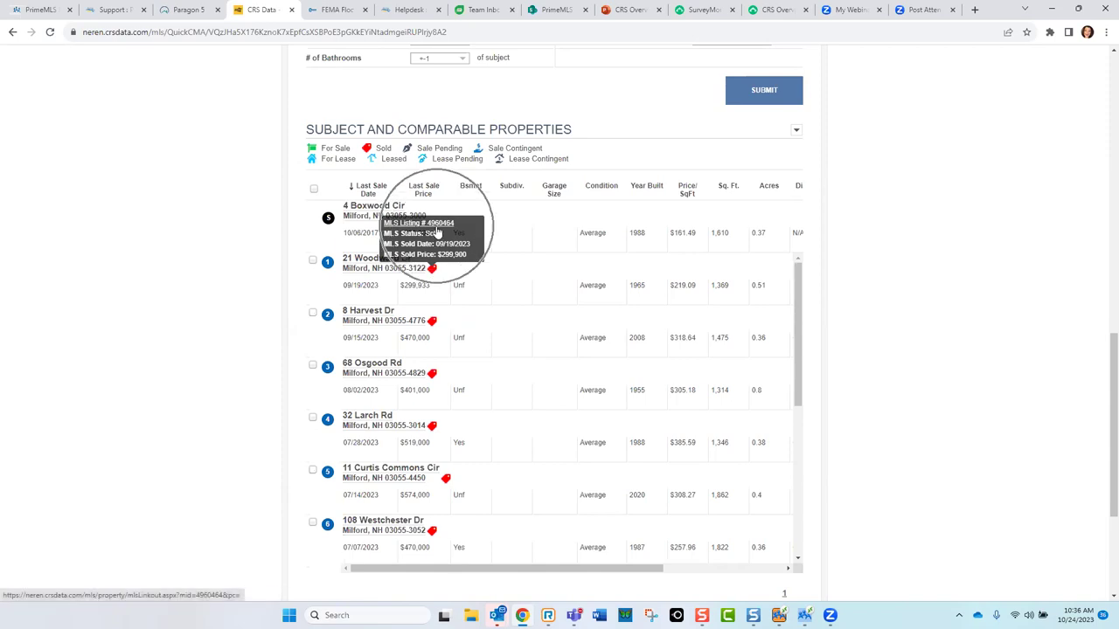
left_click(437, 229)
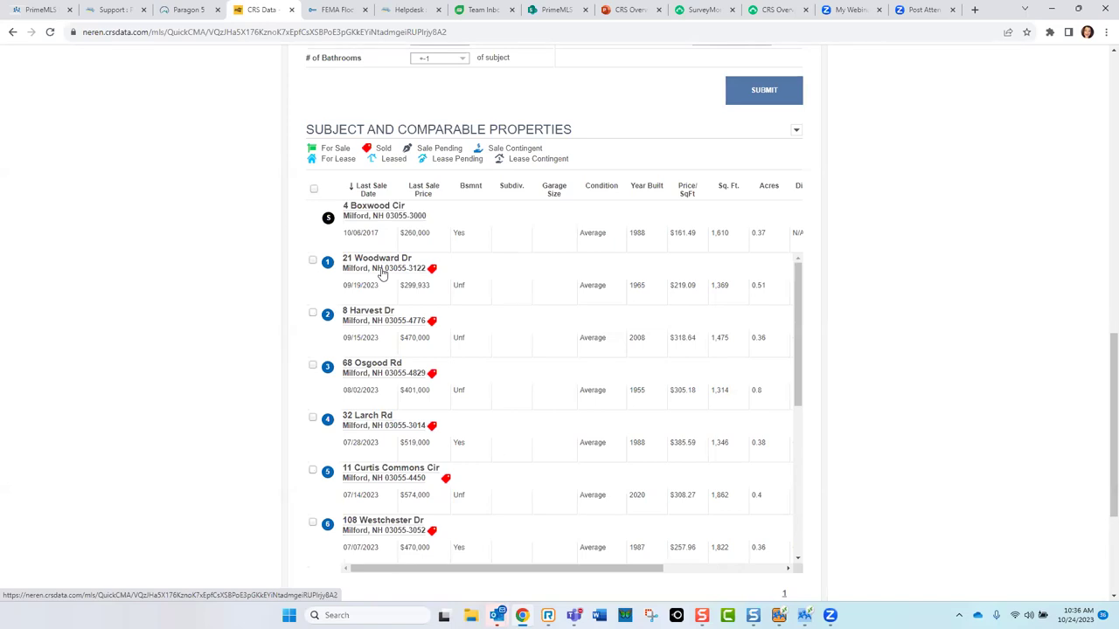
left_click(313, 260)
left_click_drag(797, 342, 797, 430)
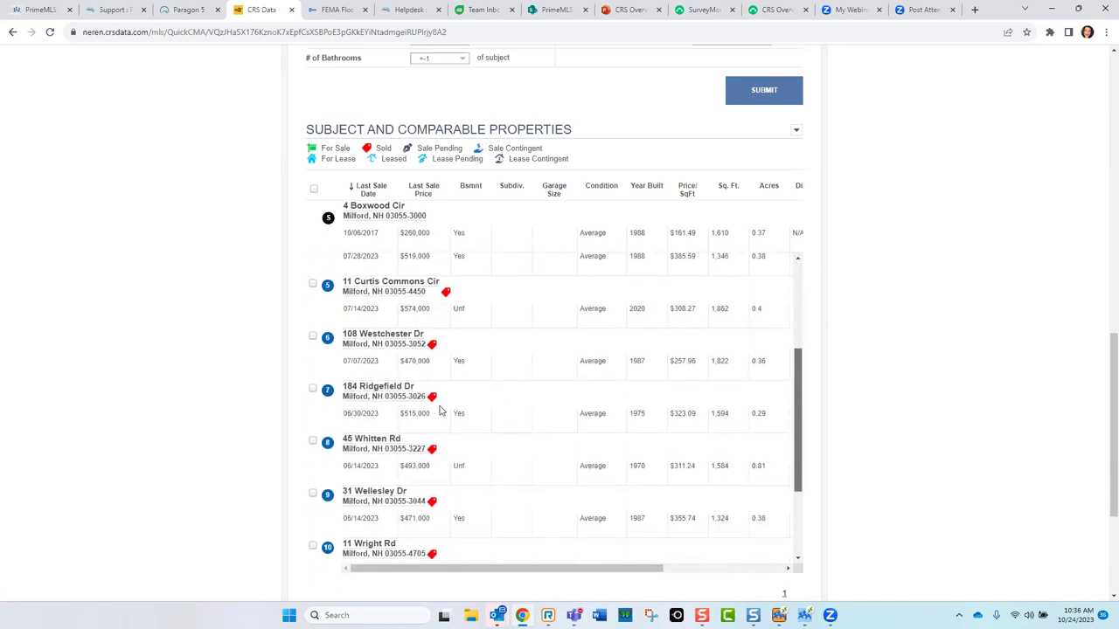
left_click(314, 442)
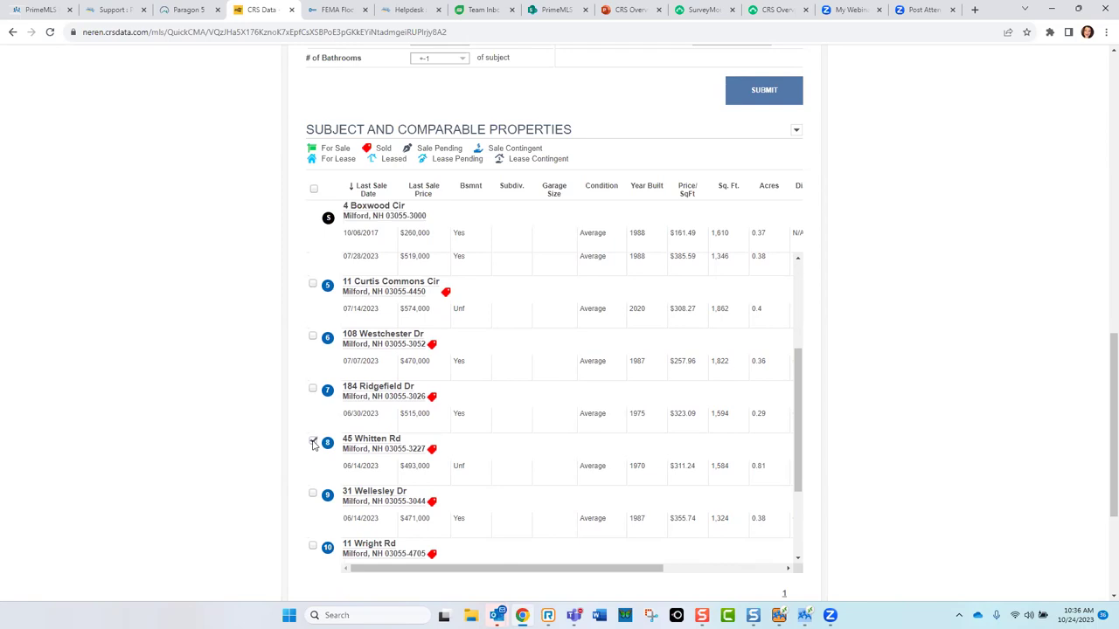
left_click(313, 546)
key("ctrl")
left_click_drag(1106, 412, 1108, 462)
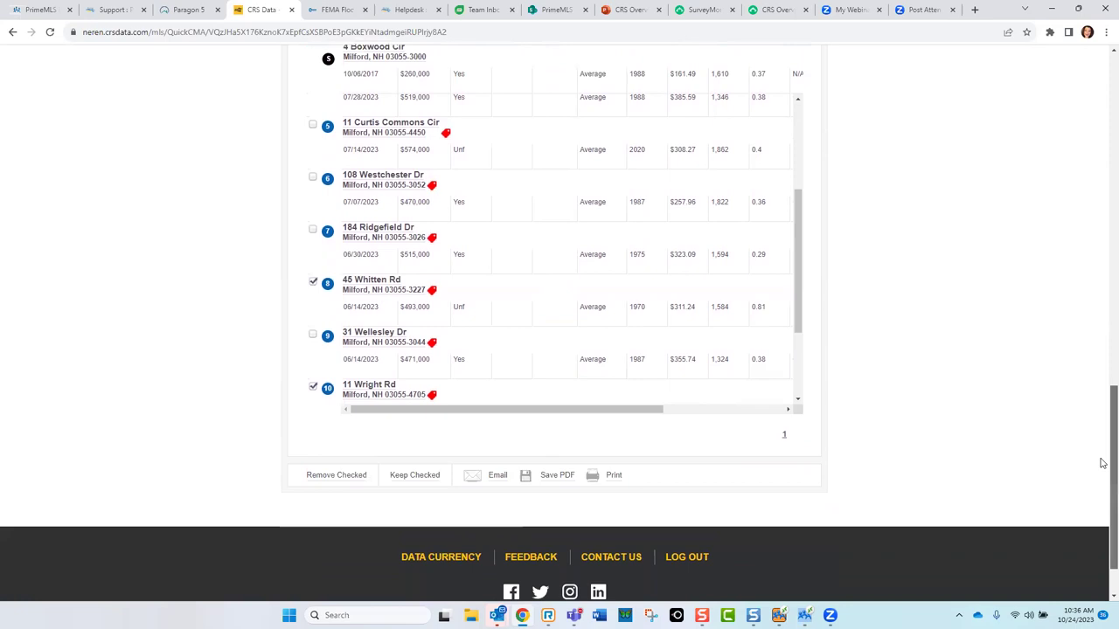
left_click(332, 471)
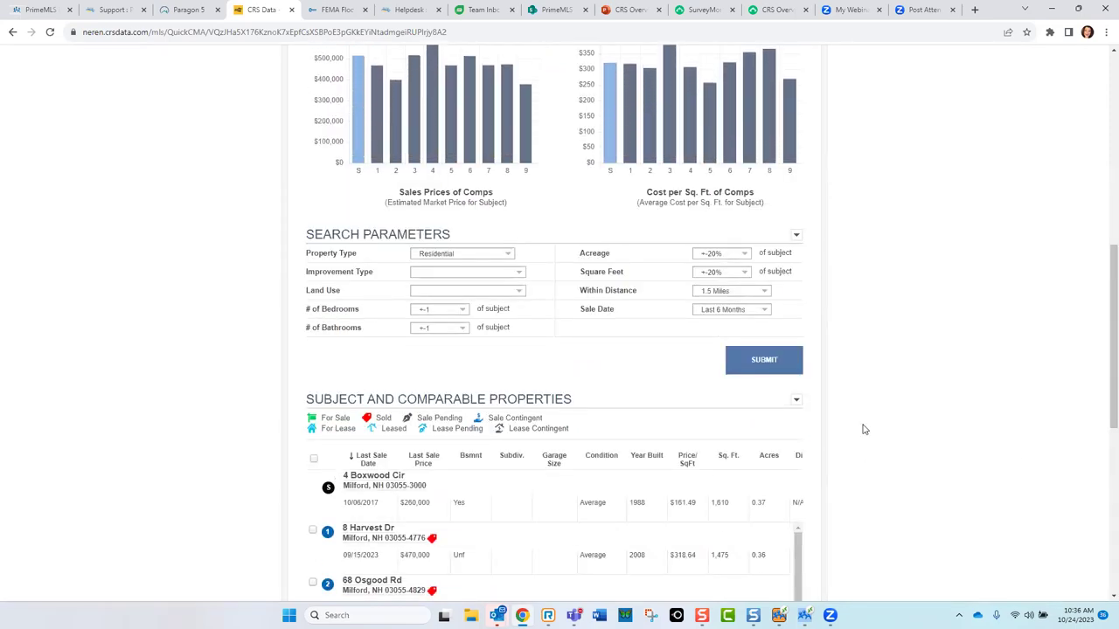
left_click_drag(1103, 279, 1101, 408)
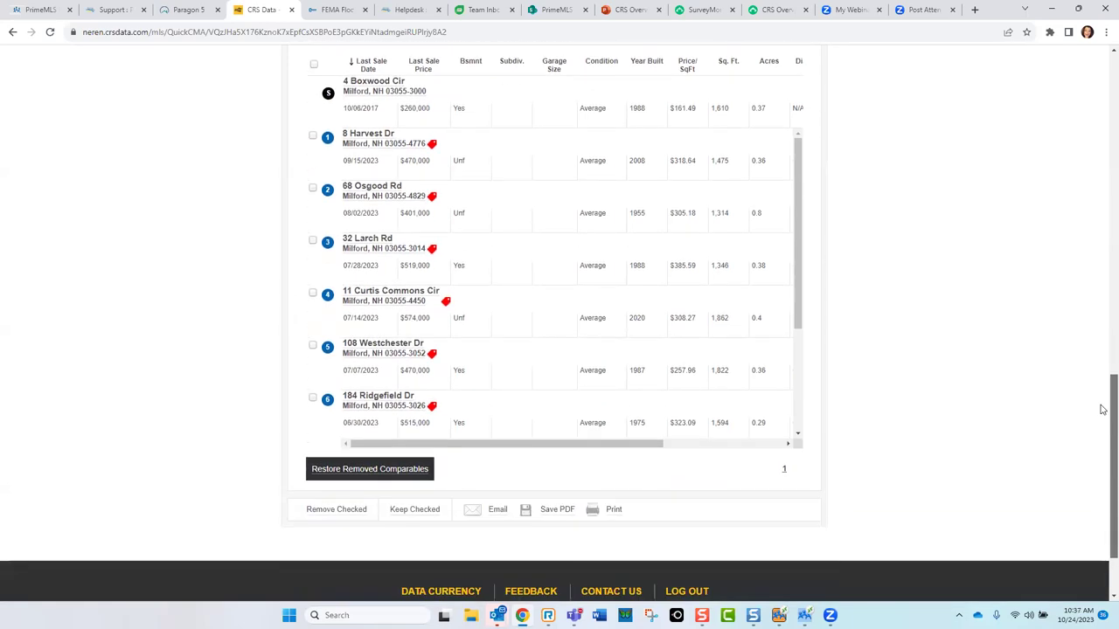
left_click(365, 473)
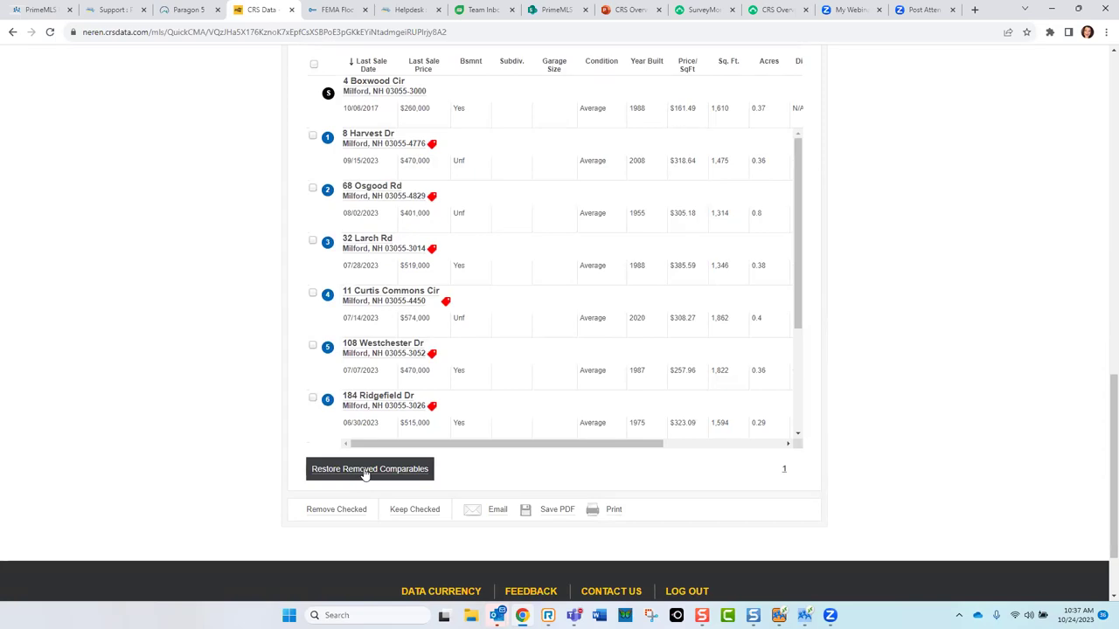
left_click_drag(1100, 504, 1102, 421)
left_click(525, 329)
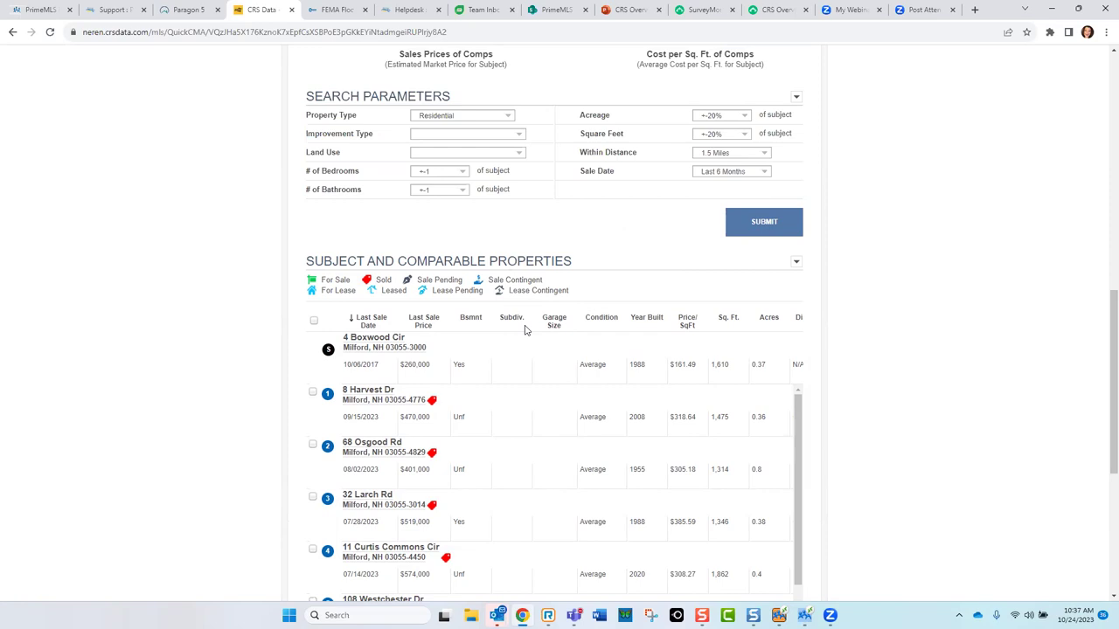
Step: Sort the comparables by Condition in ascending order
left_click(603, 317)
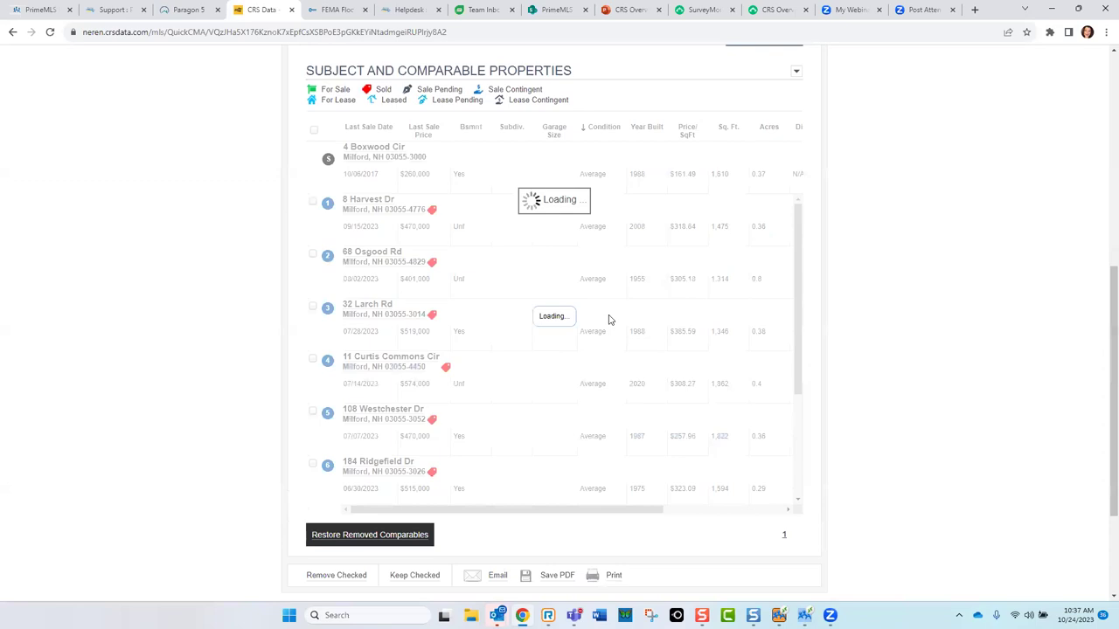
left_click(591, 319)
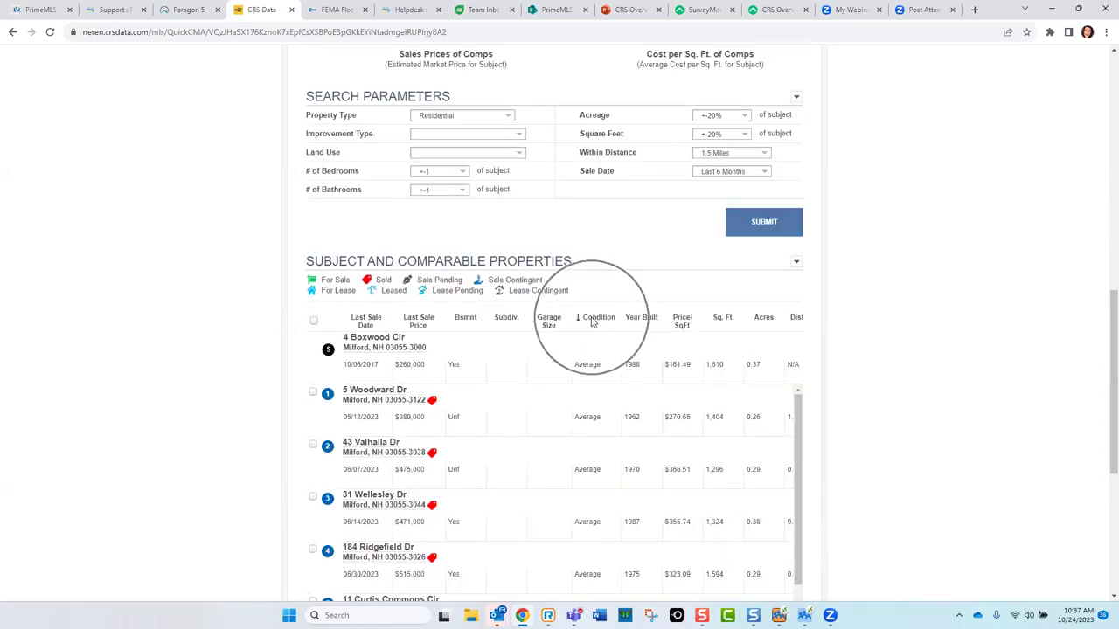
left_click(591, 319)
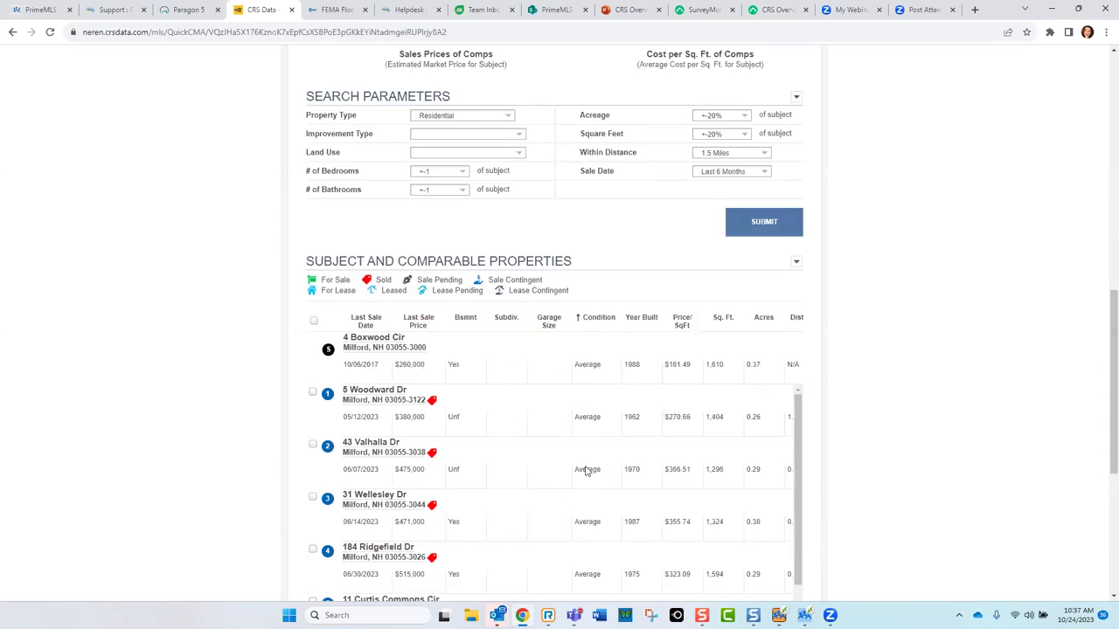
left_click(594, 320)
left_click(595, 322)
Step: Reorder columns to Last Sale Date, Last Sale Price, then Condition
left_click_drag(595, 323, 407, 322)
left_click(407, 323)
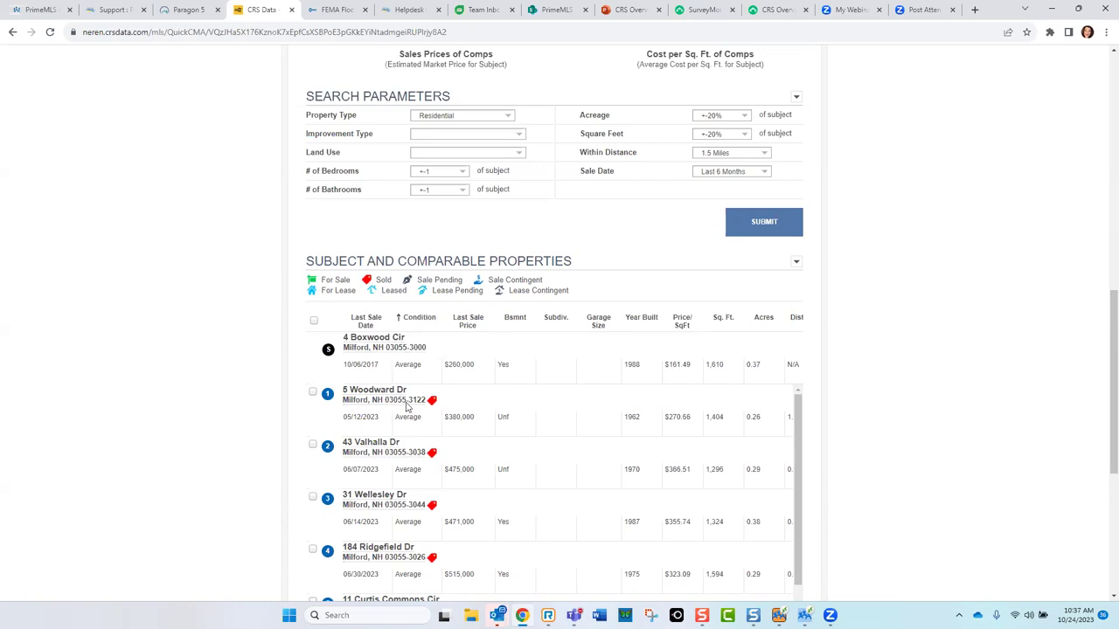
left_click(365, 324)
left_click(423, 323)
left_click_drag(479, 327, 398, 320)
left_click(368, 324)
left_click(413, 322)
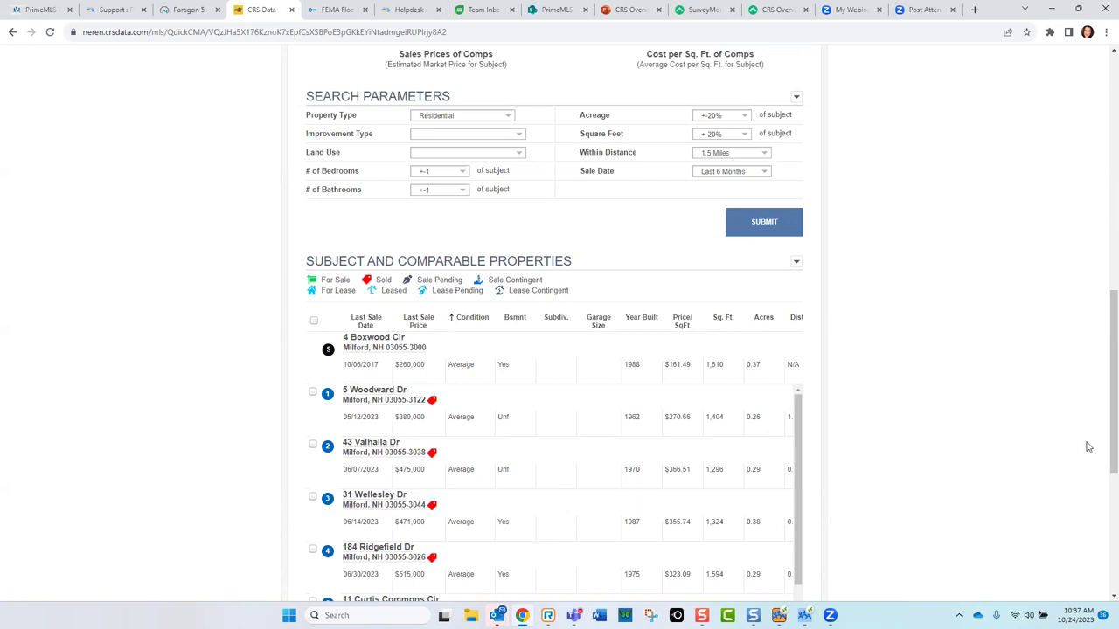
scroll(1099, 412, "down", 2)
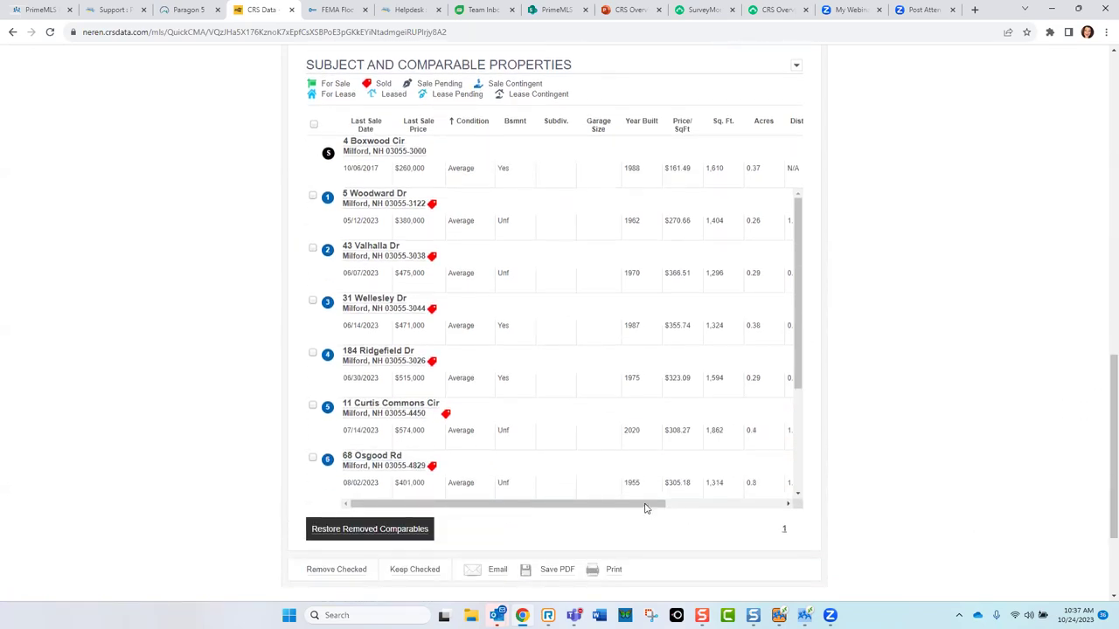
left_click_drag(649, 510, 774, 511)
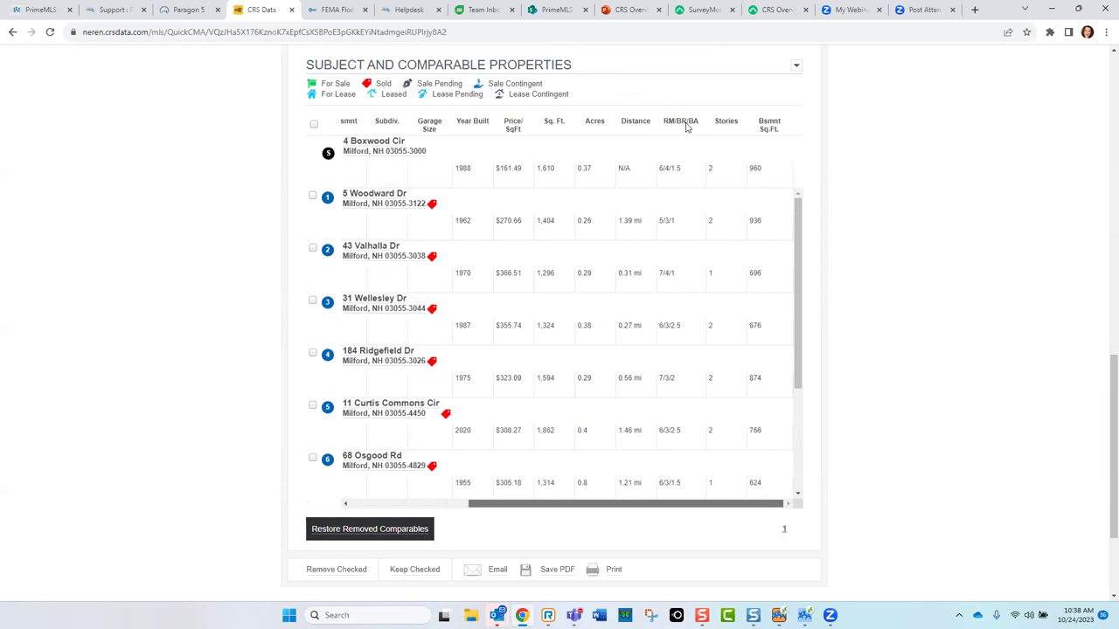
left_click(634, 120)
left_click_drag(1104, 380, 1101, 69)
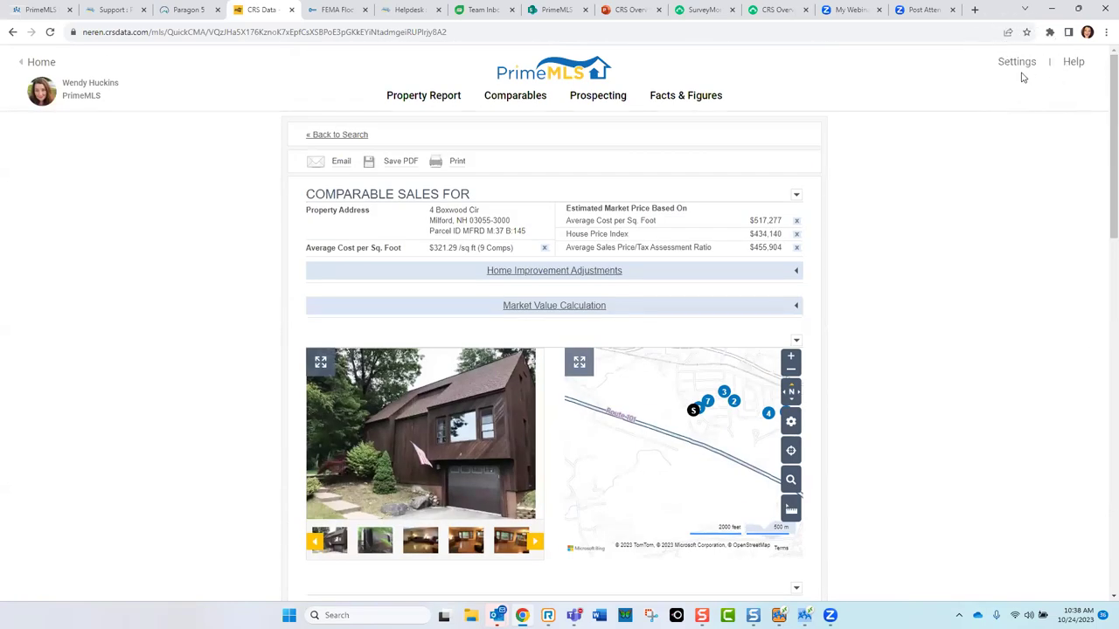
scroll(1100, 263, "down", 7)
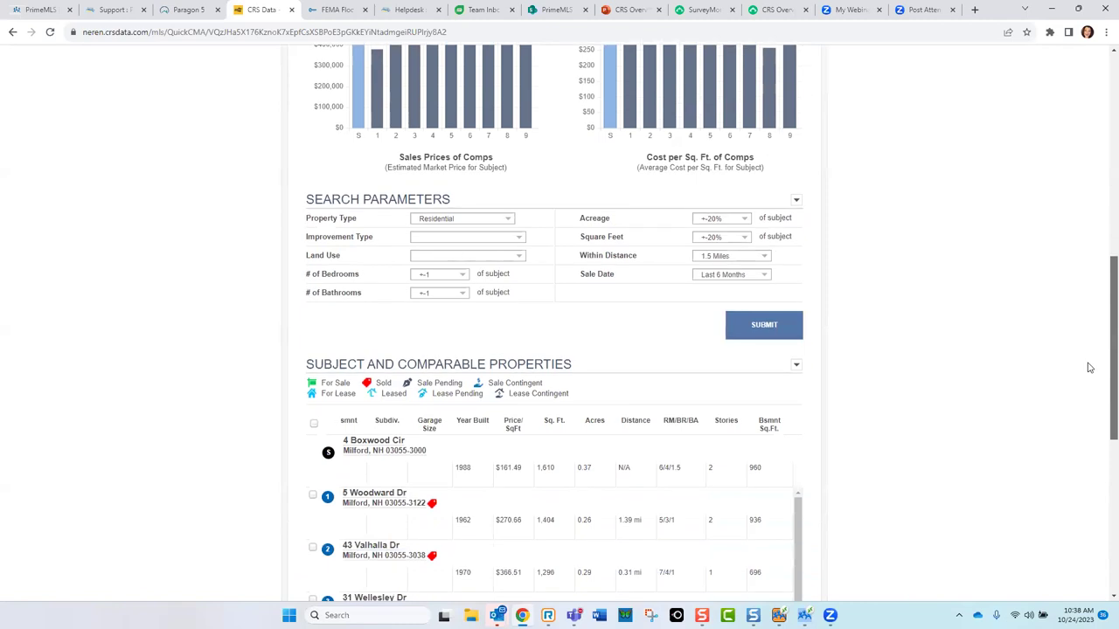
scroll(1087, 402, "down", 2)
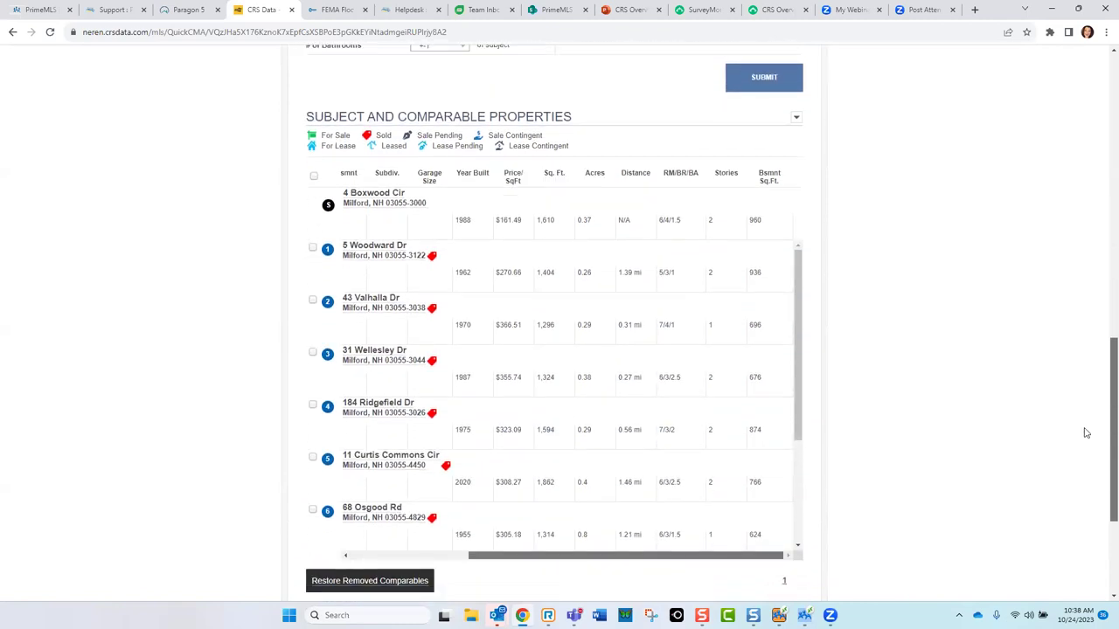
scroll(1086, 430, "up", 9)
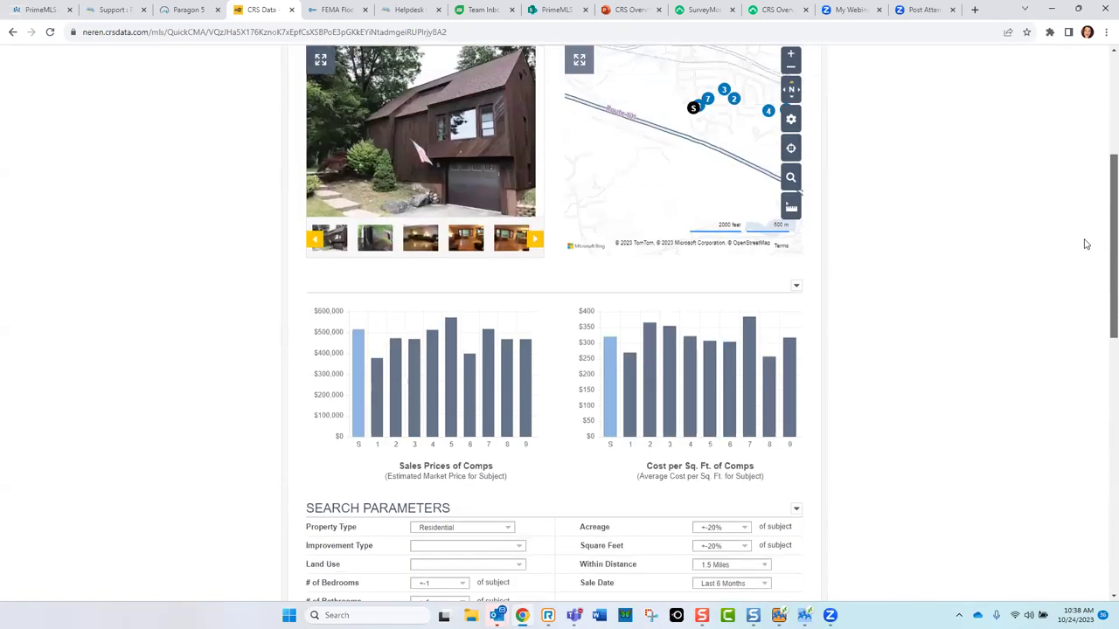
scroll(1084, 237, "up", 2)
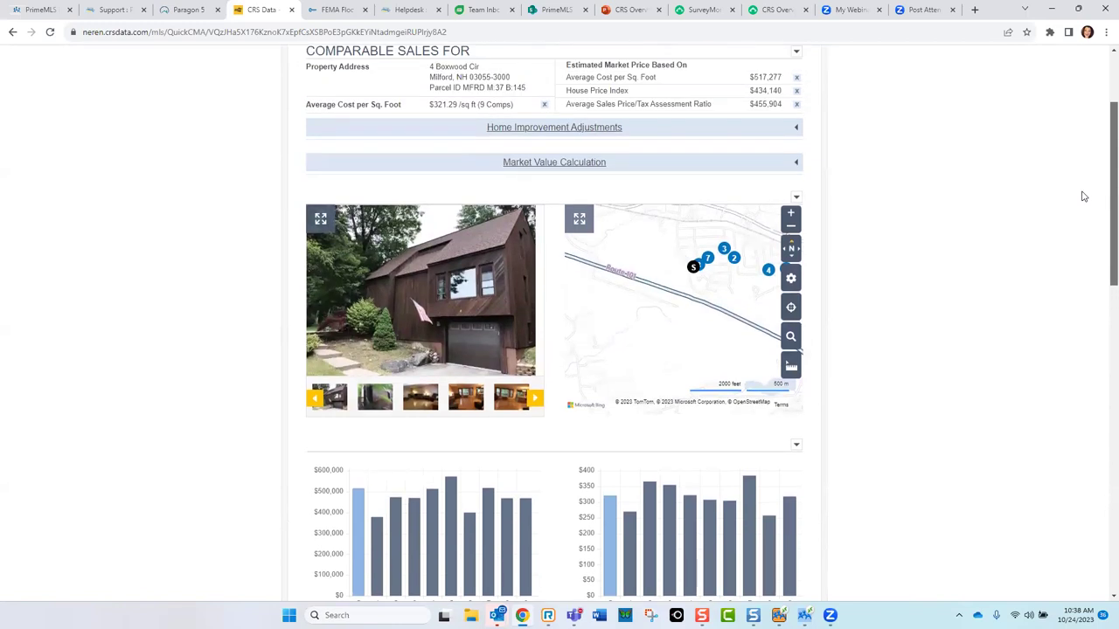
scroll(1083, 196, "up", 2)
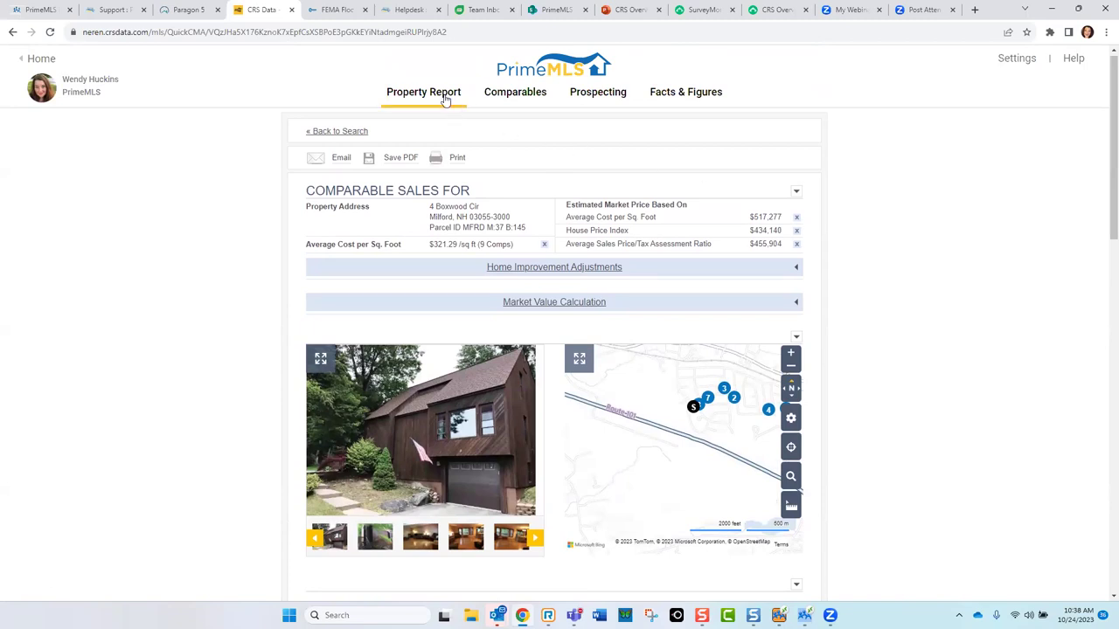
left_click(499, 100)
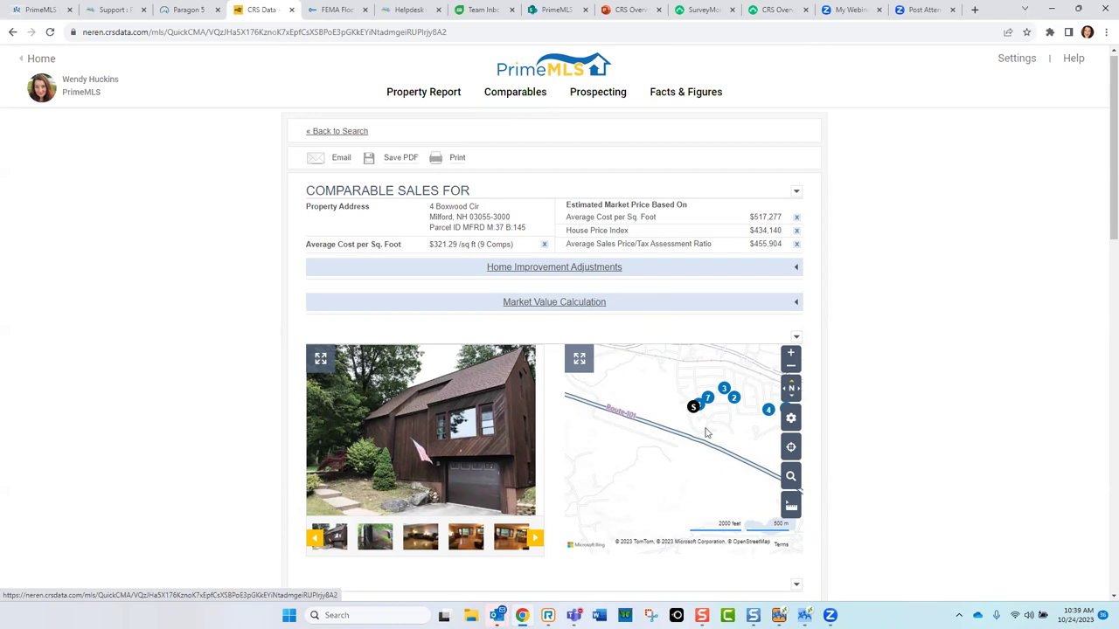
Step: Leave the comparables for the subject's Property Report and open its larger parcel map
scroll(1103, 237, "down", 1)
scroll(1103, 236, "down", 3)
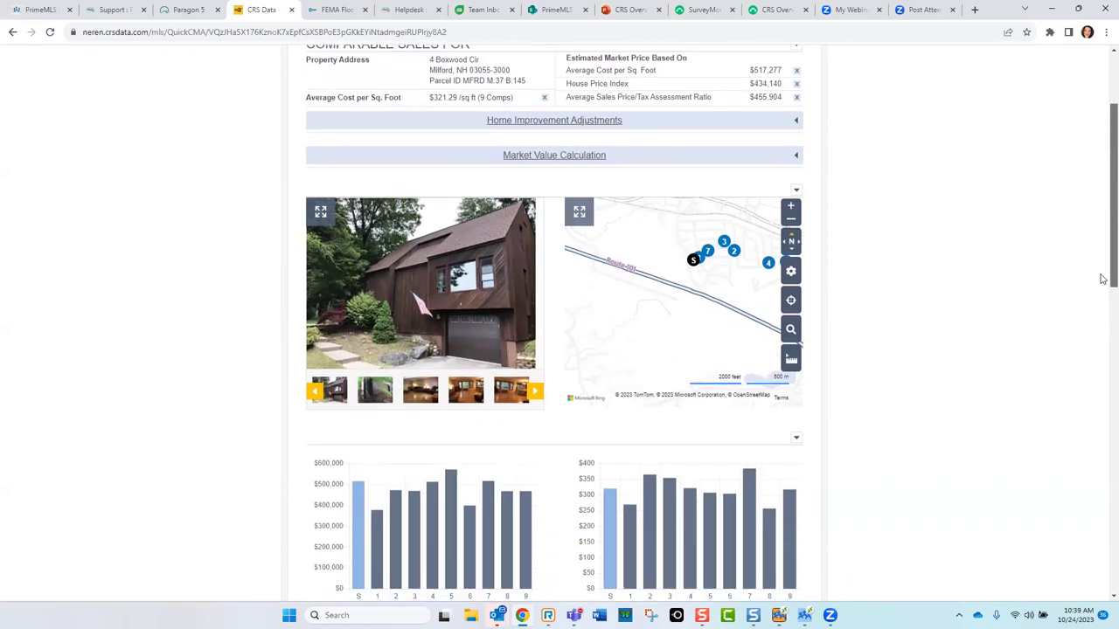
scroll(1101, 275, "up", 3)
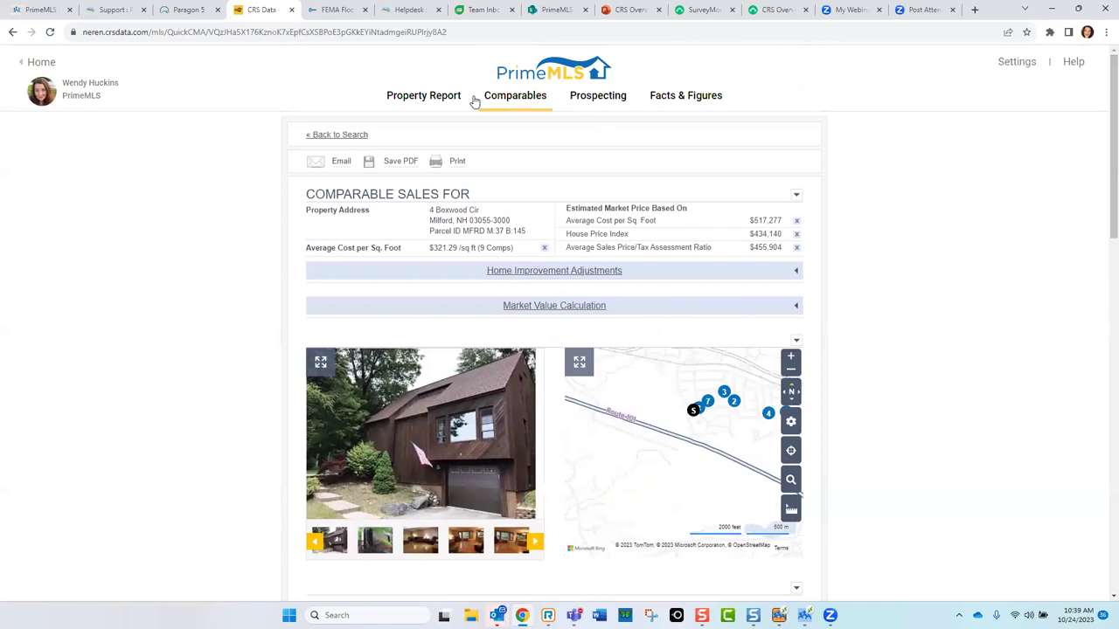
left_click(424, 98)
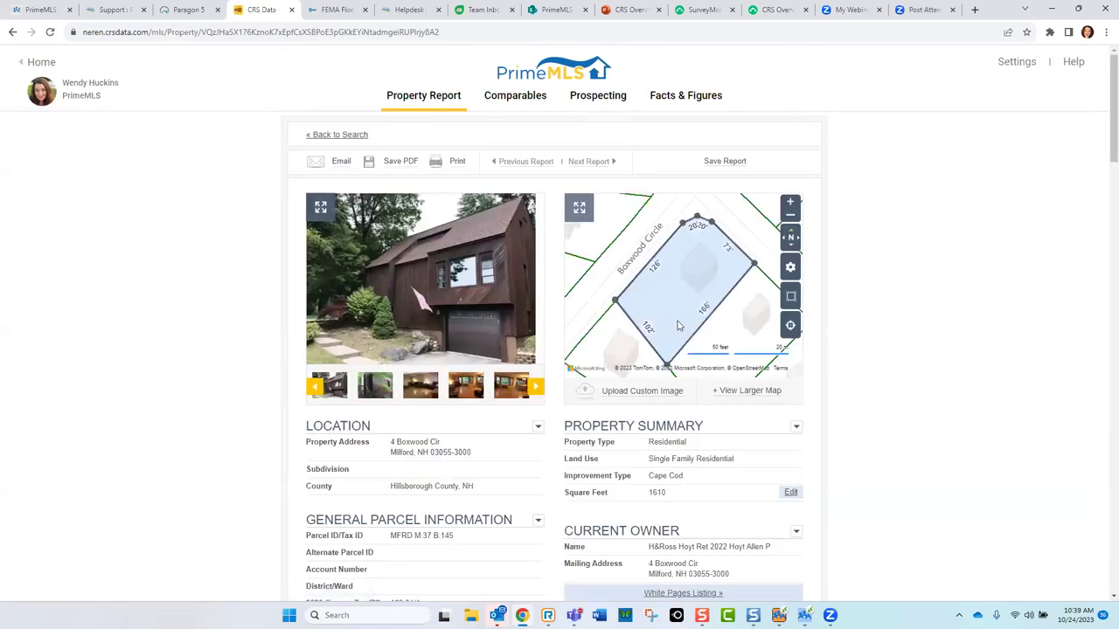
left_click(742, 392)
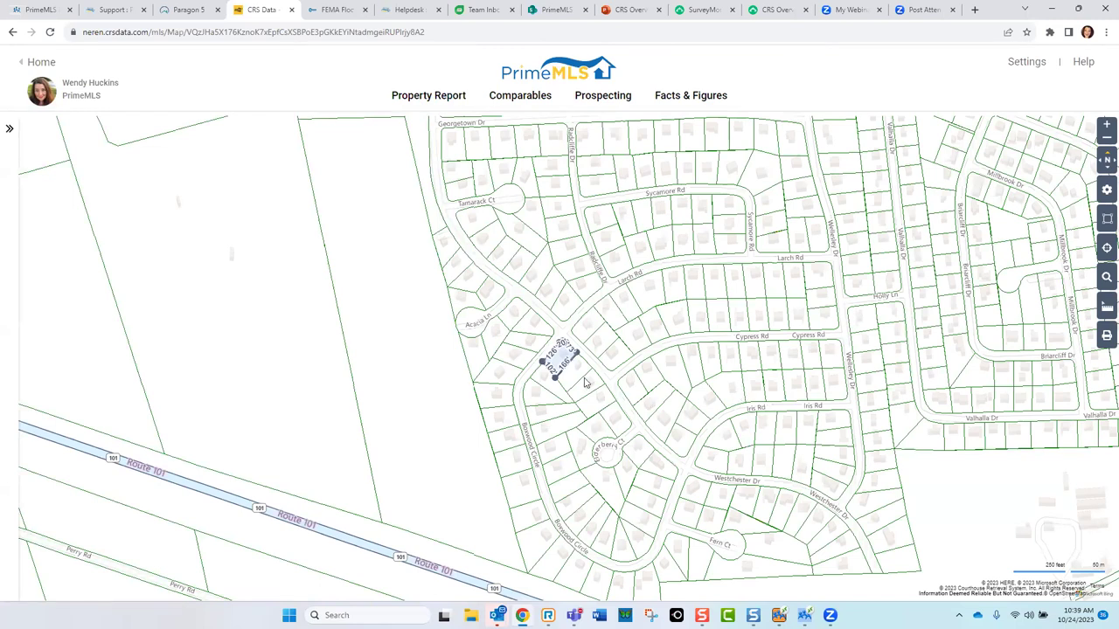
left_click(559, 362)
Step: Show the CRS Map Layers panel, expand School Information, and zoom the map out
left_click(10, 131)
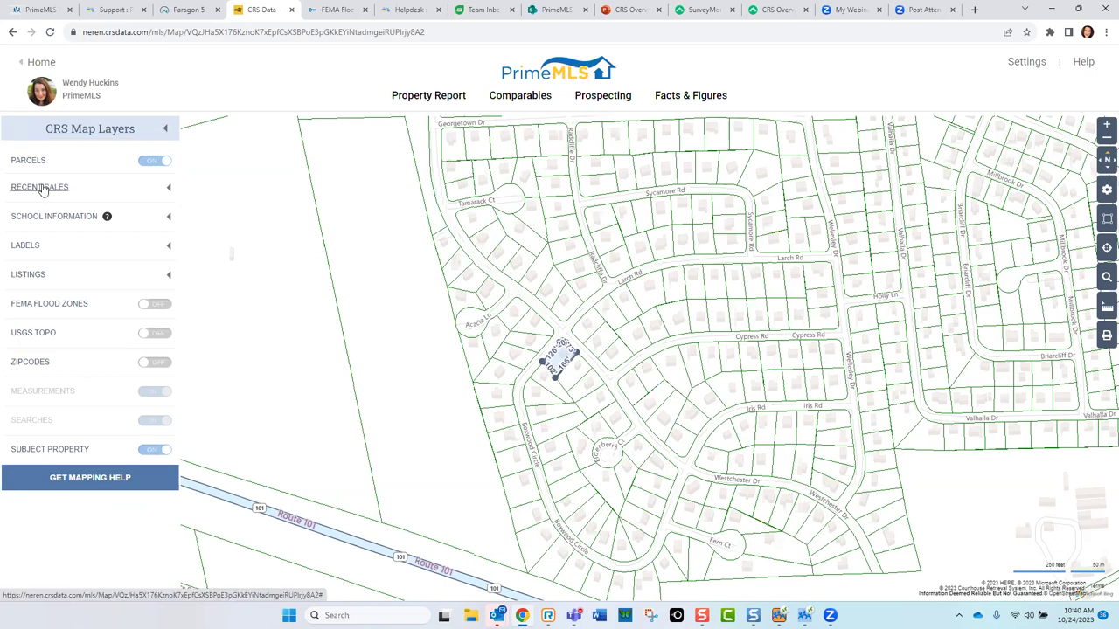
left_click(45, 220)
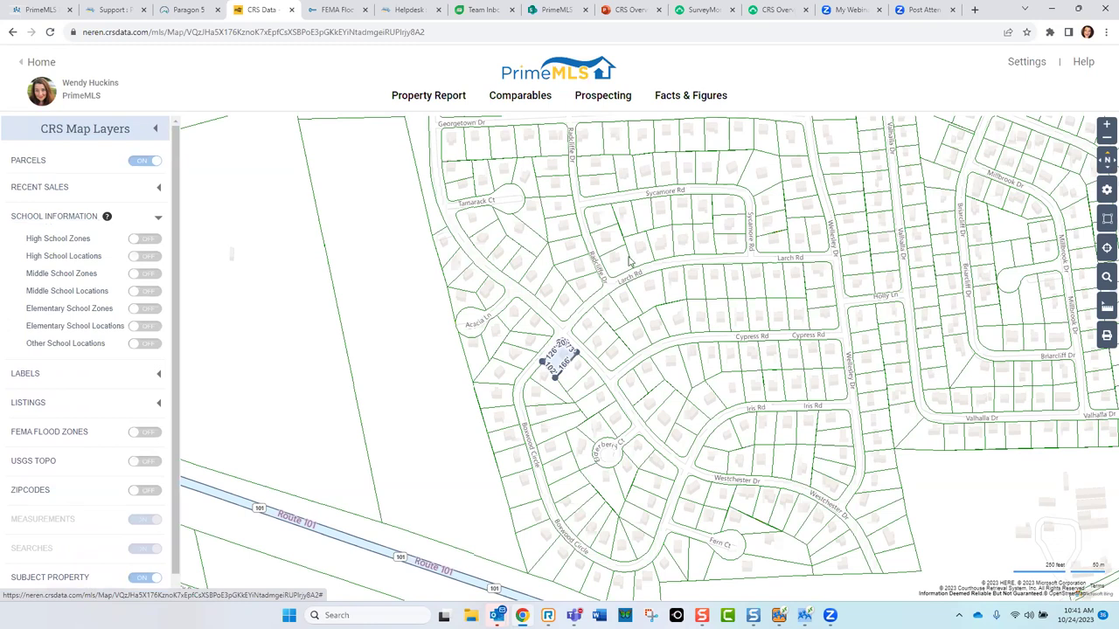
left_click(1105, 142)
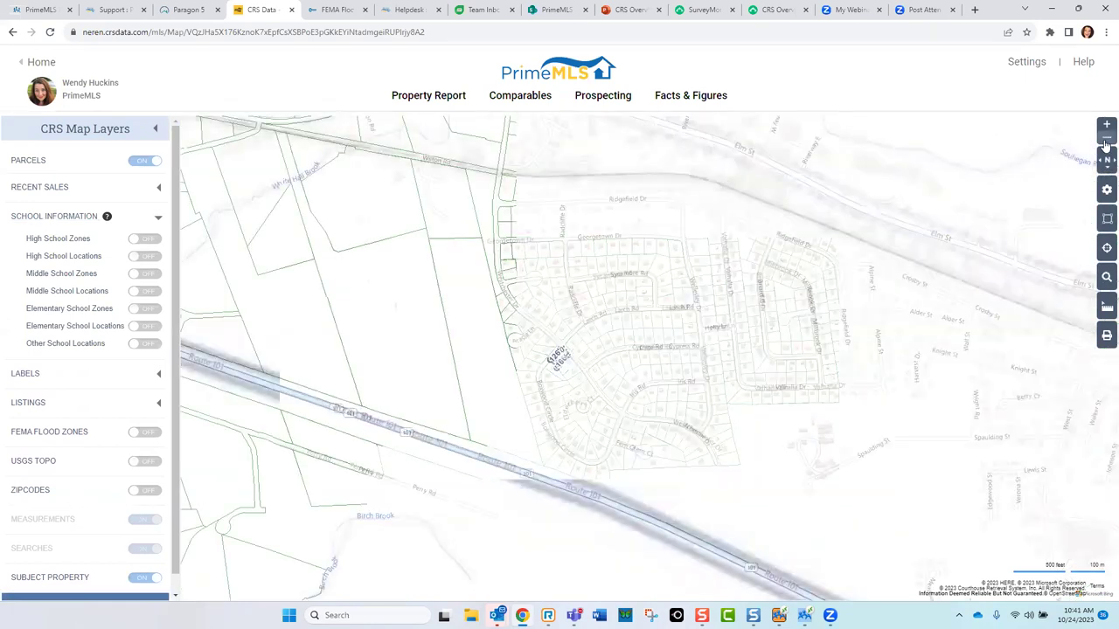
Step: Zoom out to the surrounding towns and switch on High School Zones and Locations
left_click(1105, 142)
left_click(1105, 142)
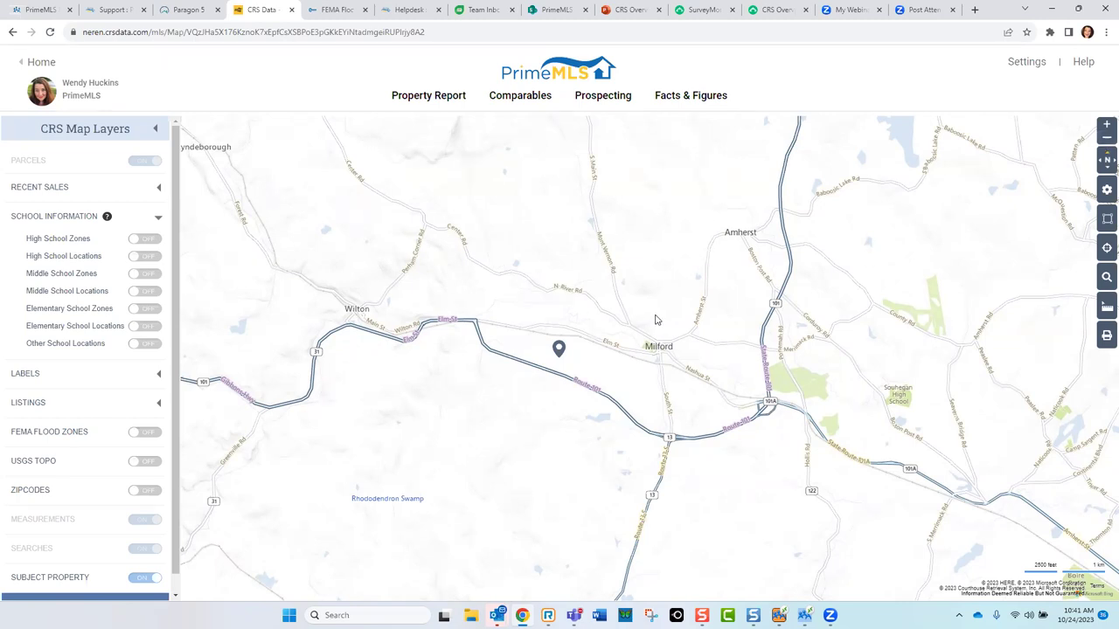
left_click(133, 243)
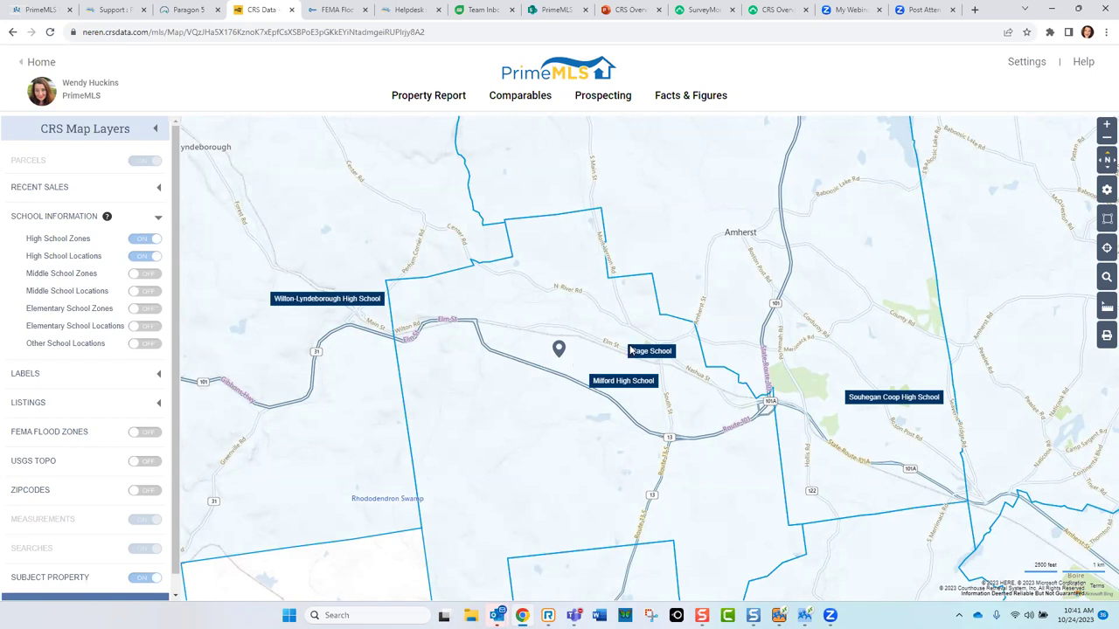
left_click(326, 302)
Step: Pan between Merrimack and Milford schools, turn high school layers off, show Middle School Zones
left_click_drag(973, 267, 731, 249)
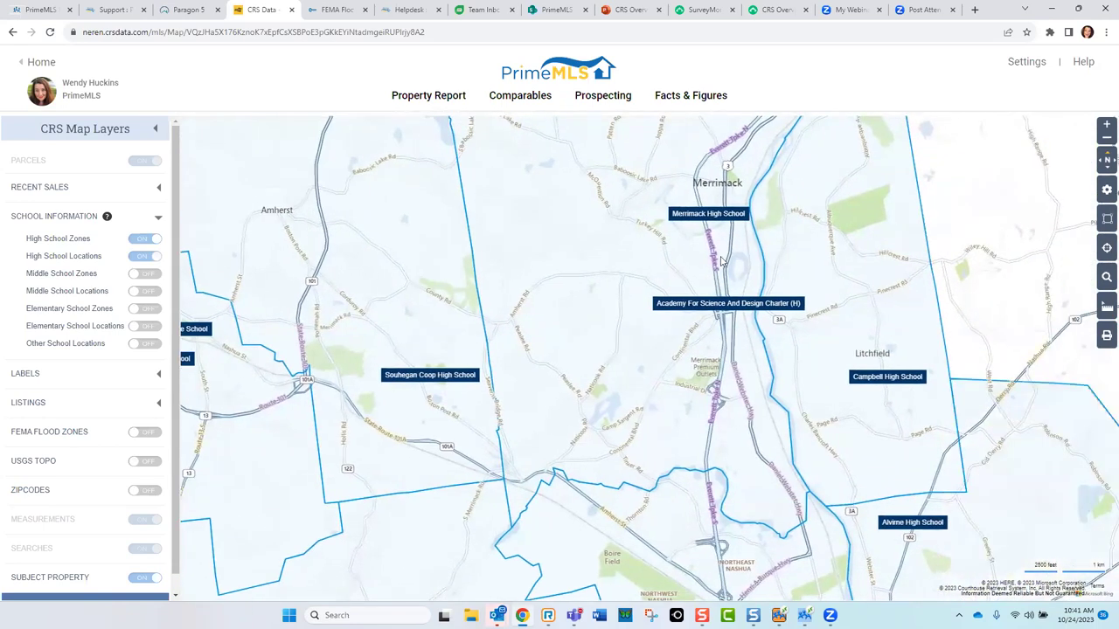
left_click_drag(618, 378, 920, 359)
left_click_drag(592, 403, 648, 391)
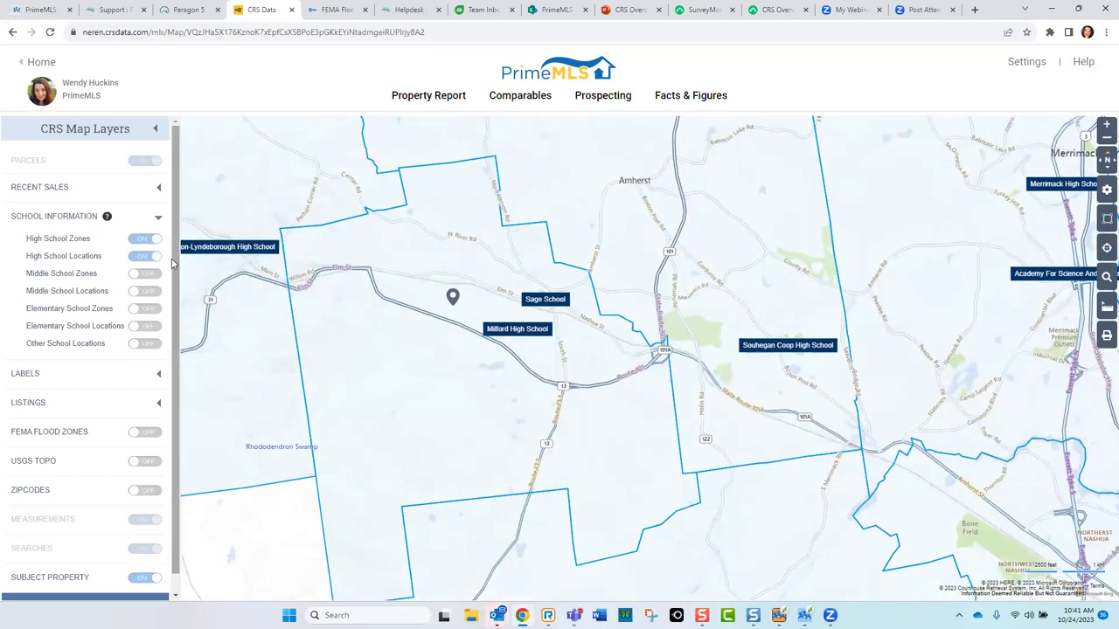
left_click(154, 239)
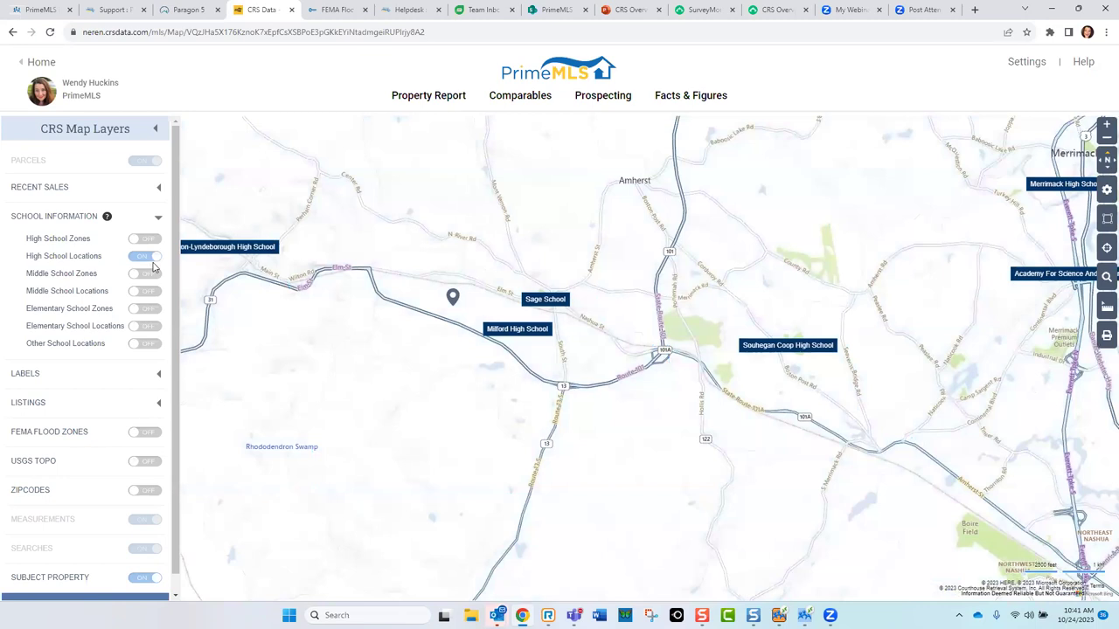
left_click(153, 258)
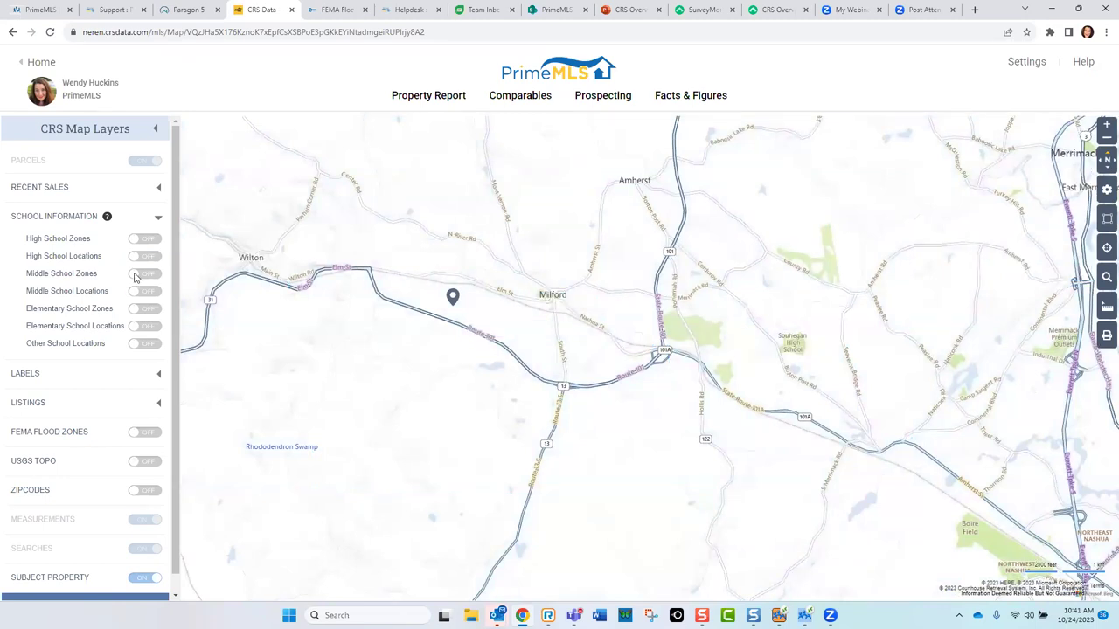
left_click(135, 275)
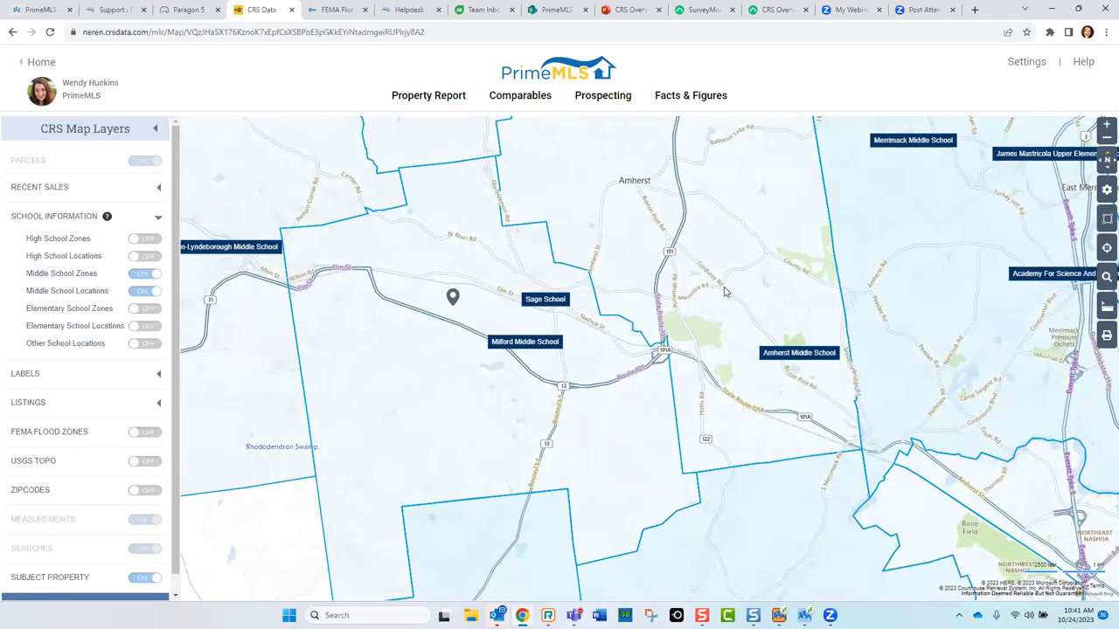
Step: Turn off the middle school layers and show Elementary School Zones and Locations
left_click(162, 278)
left_click(158, 295)
left_click(136, 309)
left_click(135, 326)
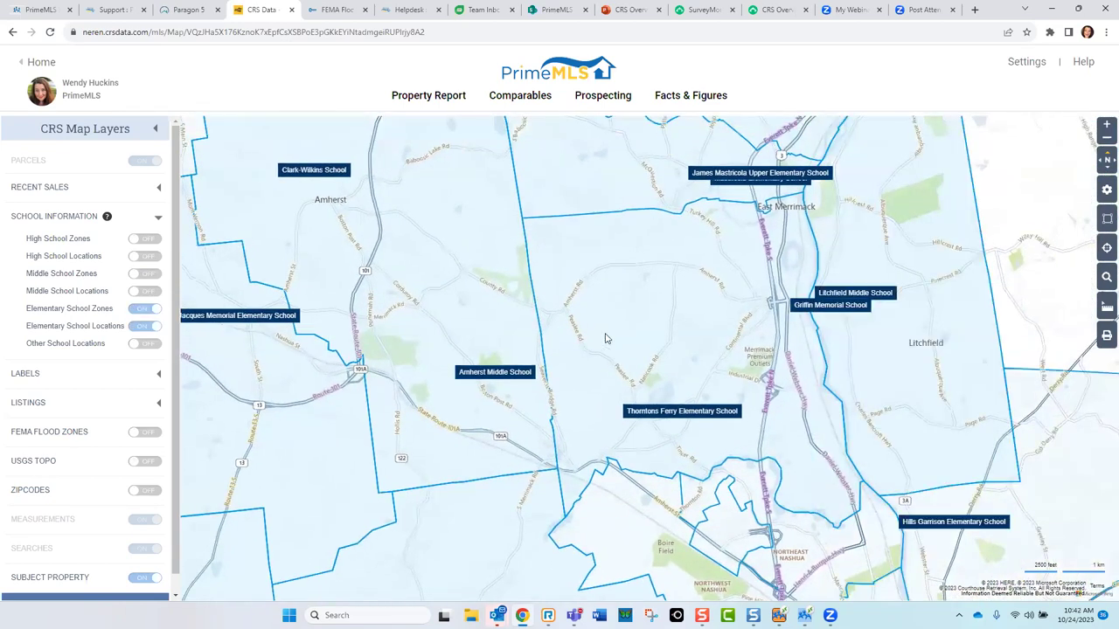
Step: Survey the Merrimack elementary schools, hide elementary layers, then return to Milford and zoom in
left_click_drag(630, 312, 572, 382)
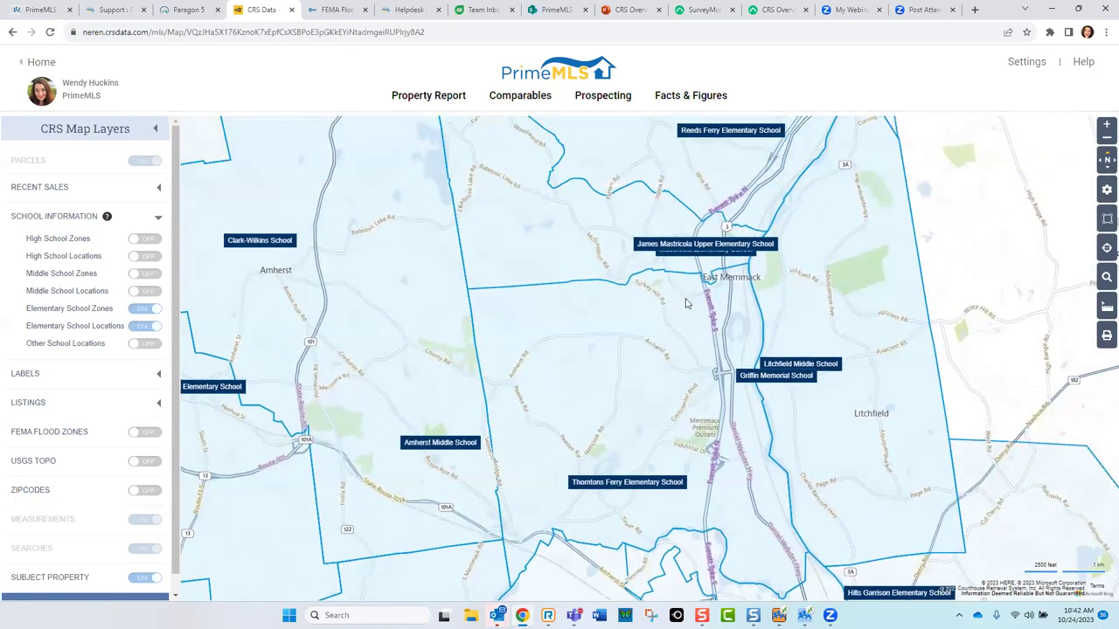
left_click_drag(732, 147, 739, 271)
left_click(744, 254)
left_click(591, 352)
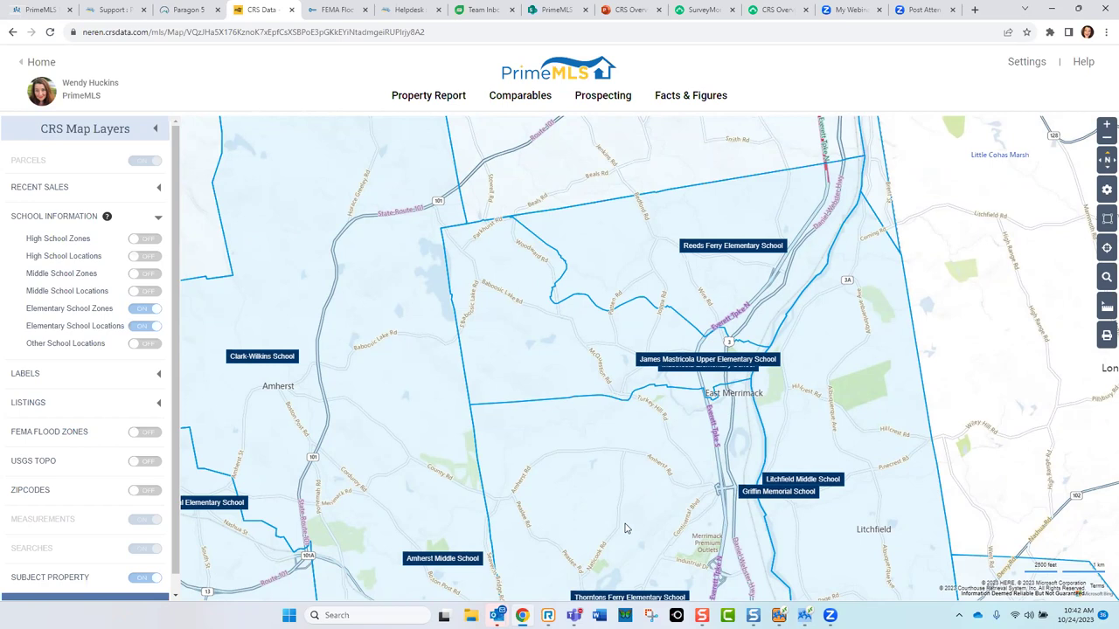
left_click(154, 309)
left_click(154, 326)
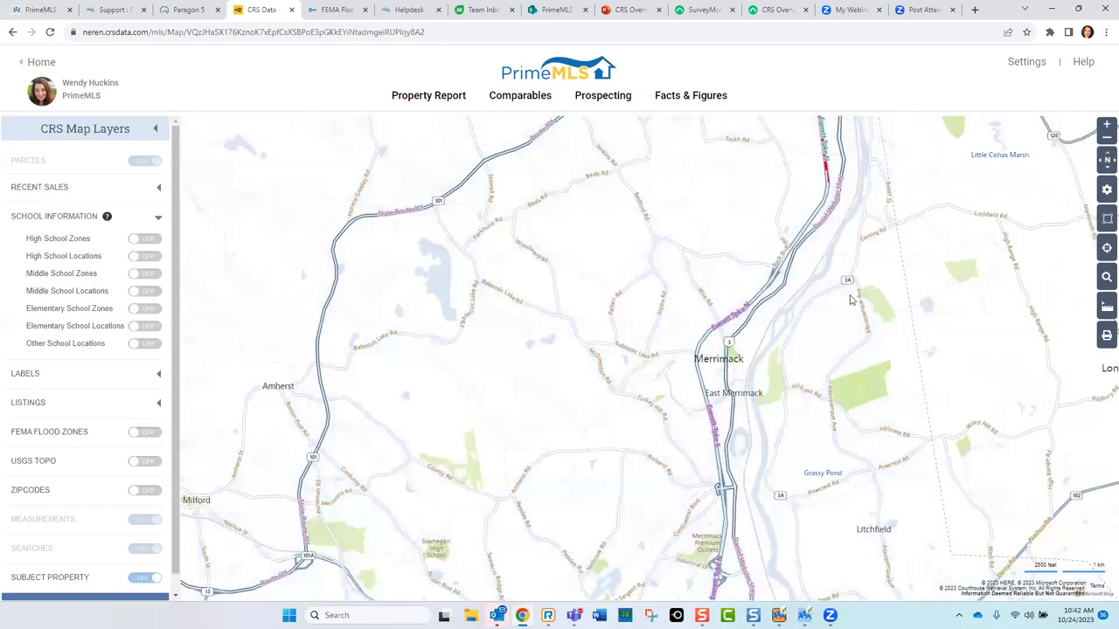
left_click_drag(530, 389, 798, 250)
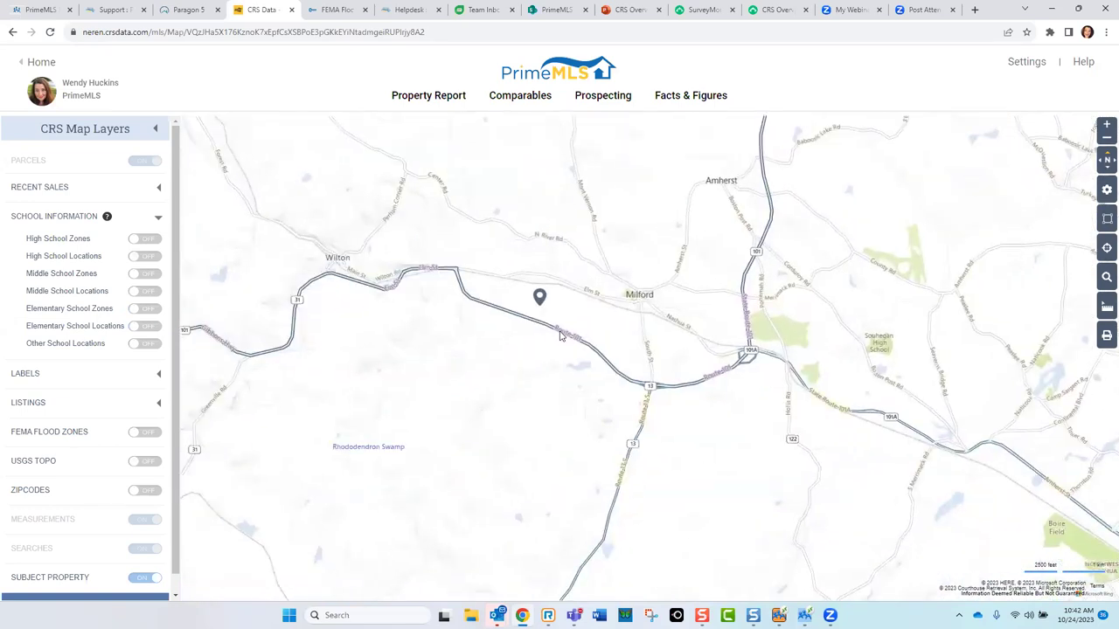
left_click(1106, 128)
Step: Zoom in to parcel level, show Sold listings, and inspect a sold property marker
left_click(1106, 128)
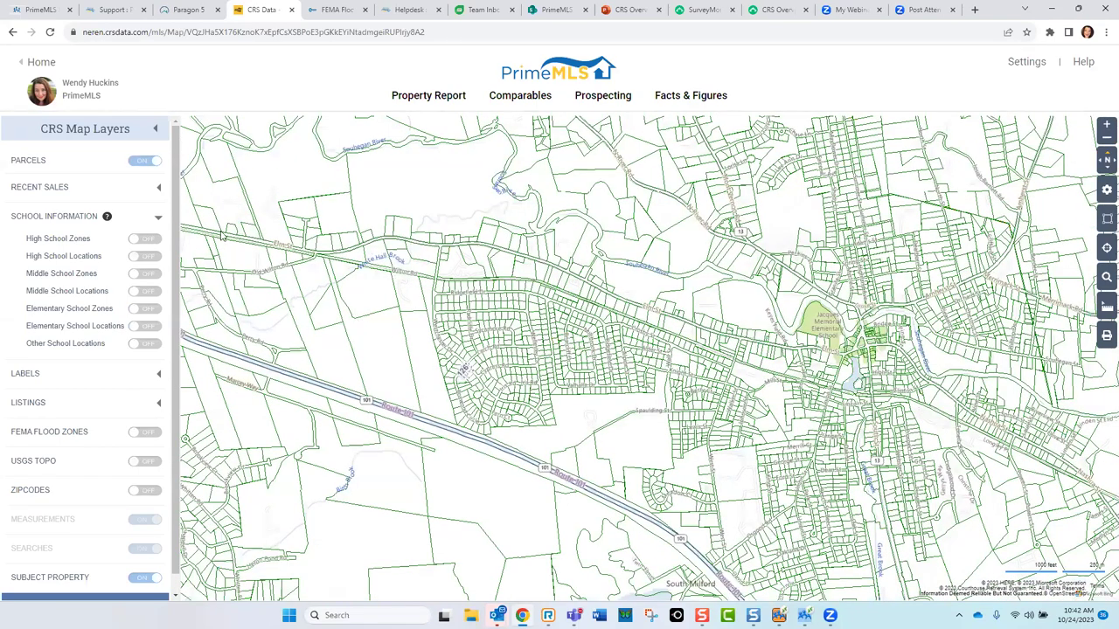
left_click(53, 407)
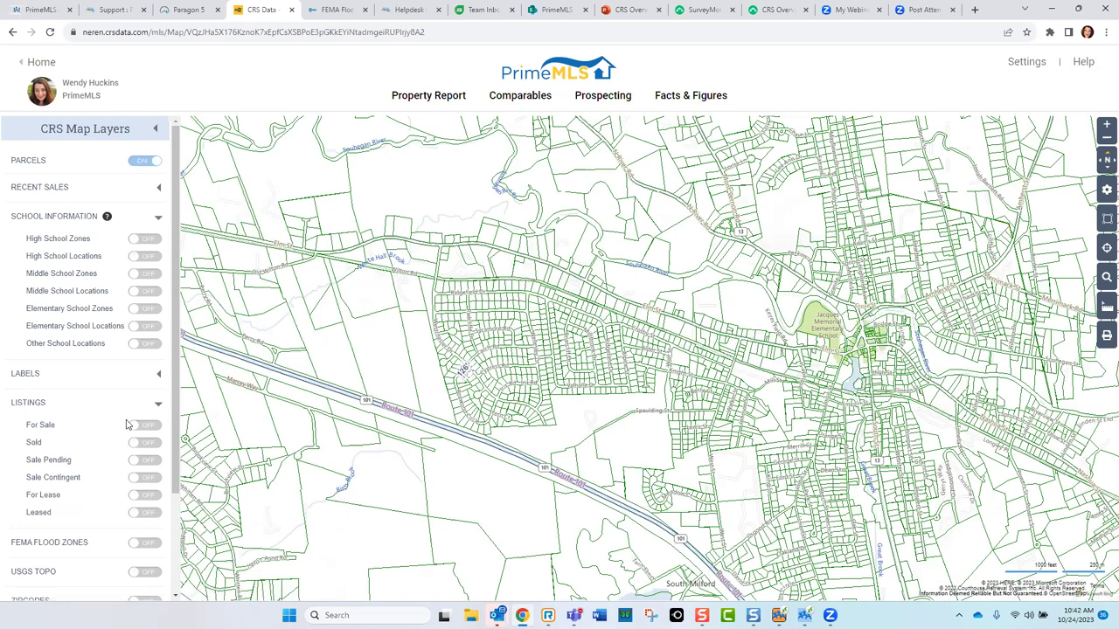
left_click(136, 446)
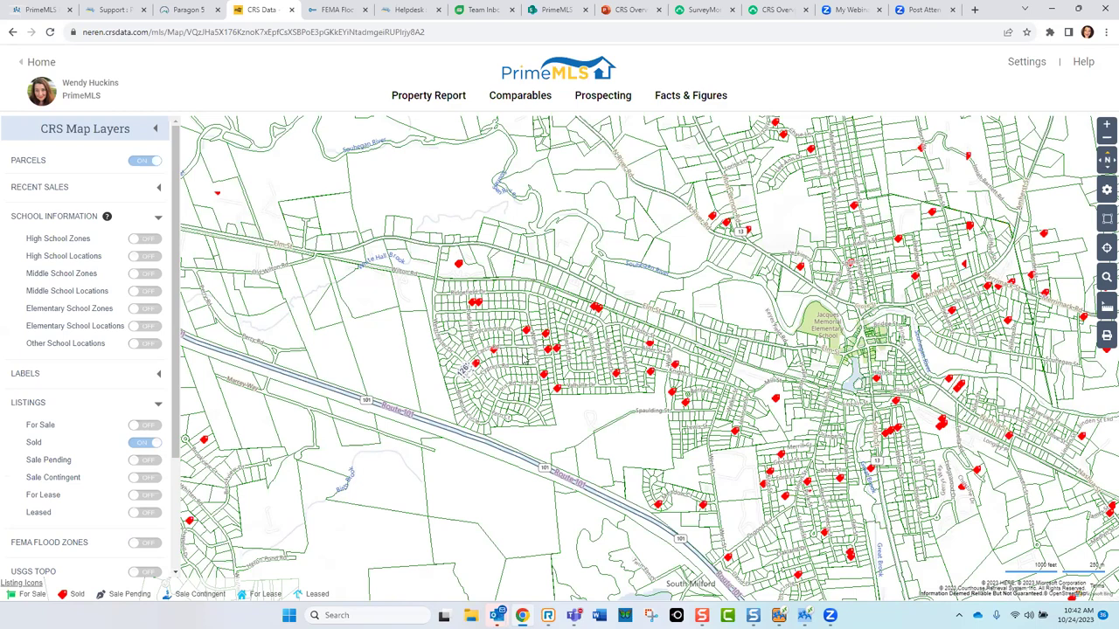
left_click(477, 303)
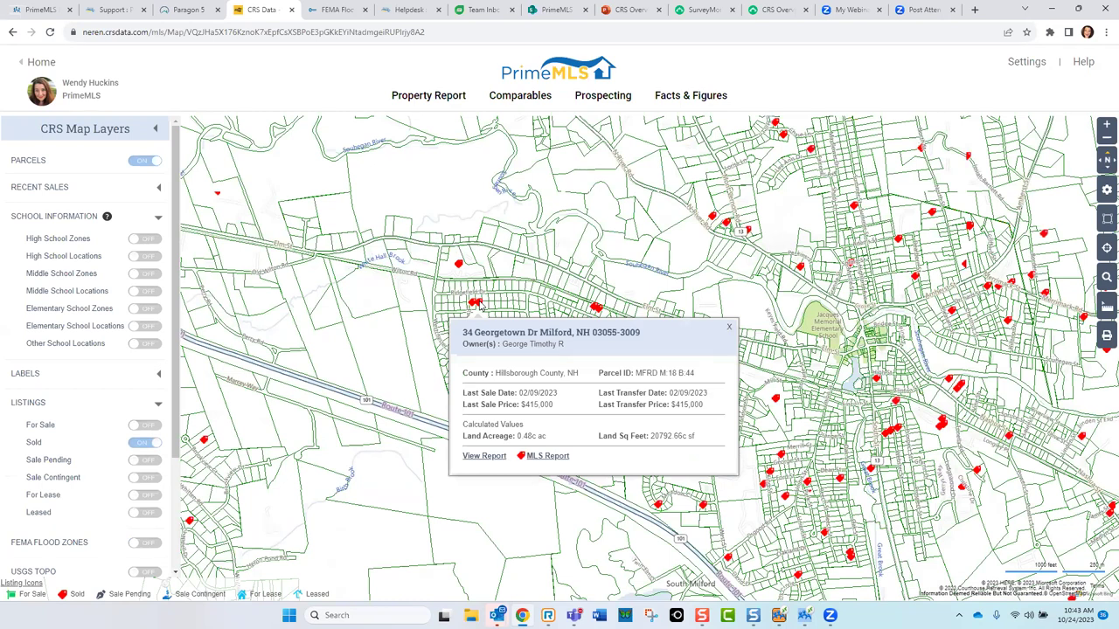
Step: Swap Sold for For Sale listings, collapse Listings, and expand the Recent Sales layers
left_click(146, 443)
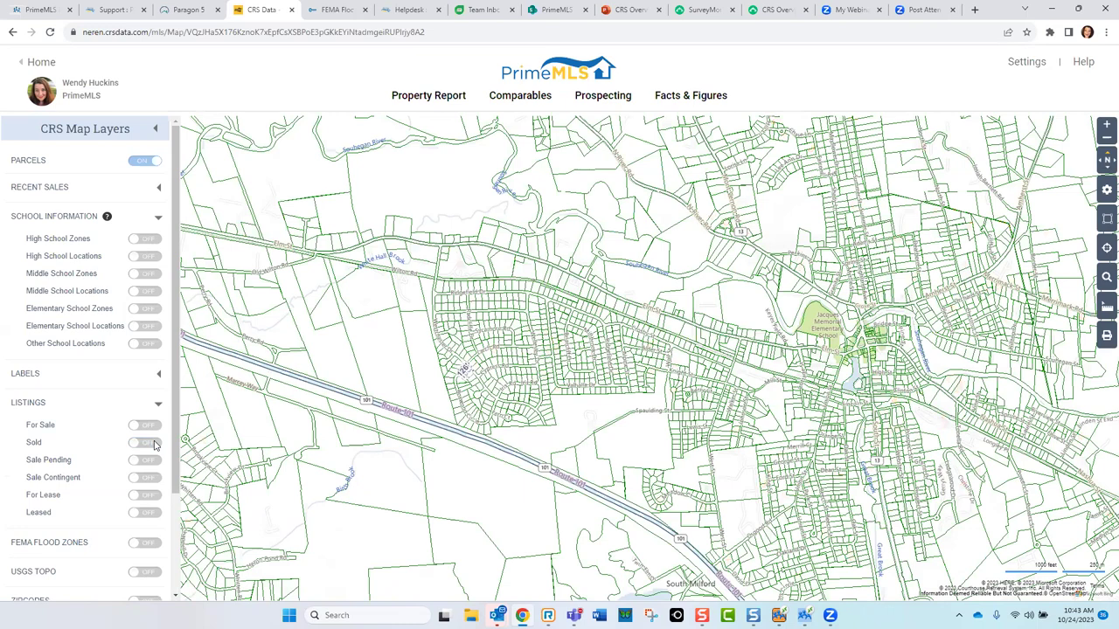
left_click(137, 428)
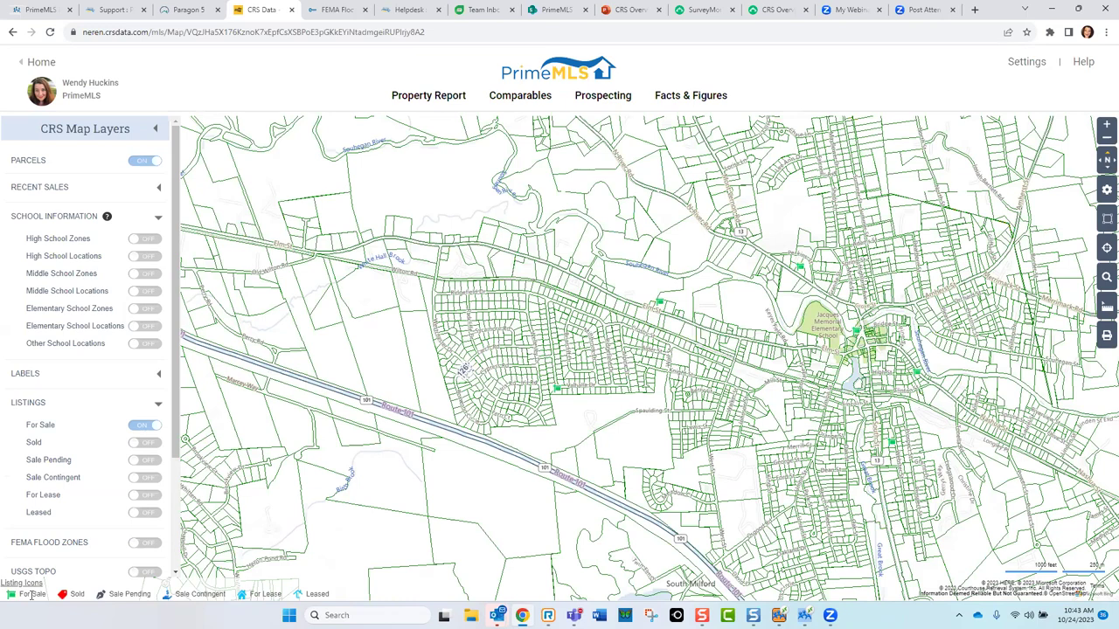
key("ctrl")
key("ctrl")
left_click(160, 407)
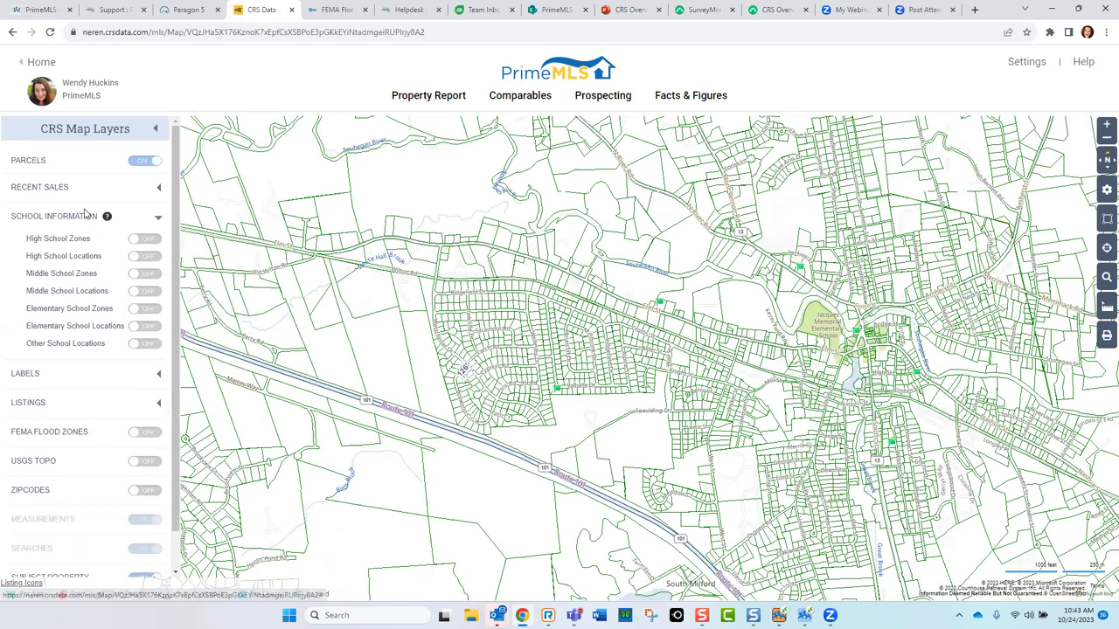
left_click(45, 193)
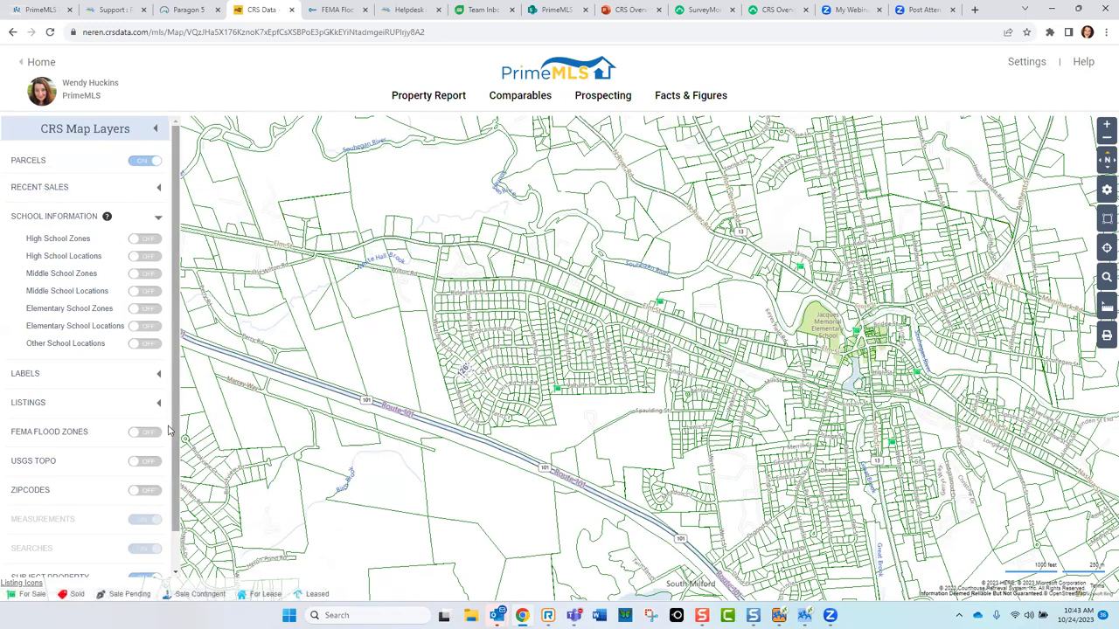
left_click(155, 191)
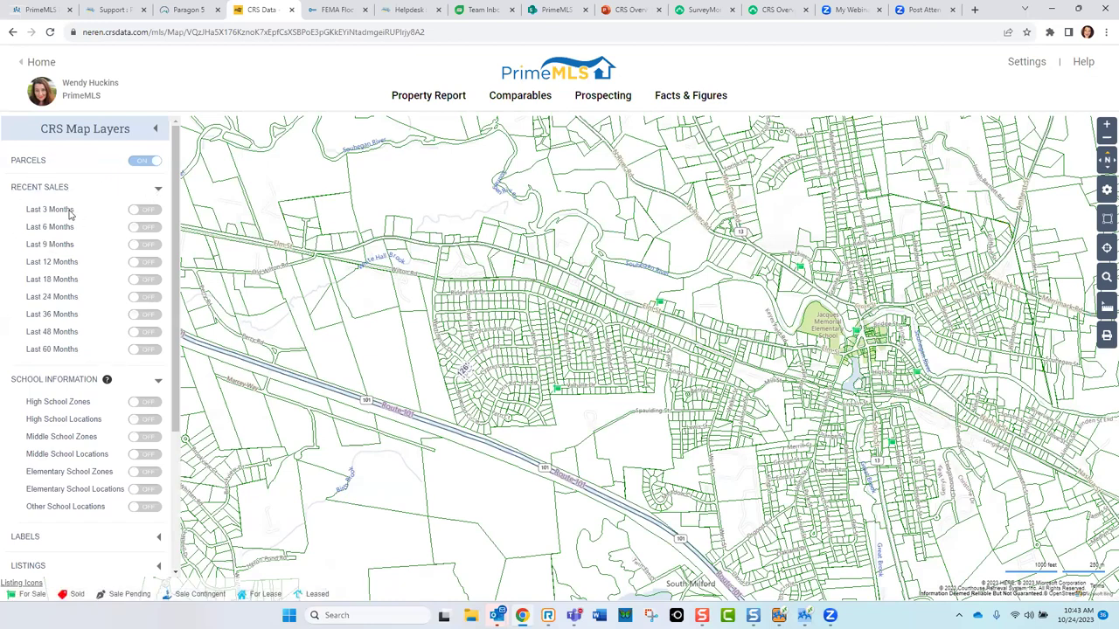
Step: Shade parcels sold in the Last 3 Months and review the map
left_click(134, 217)
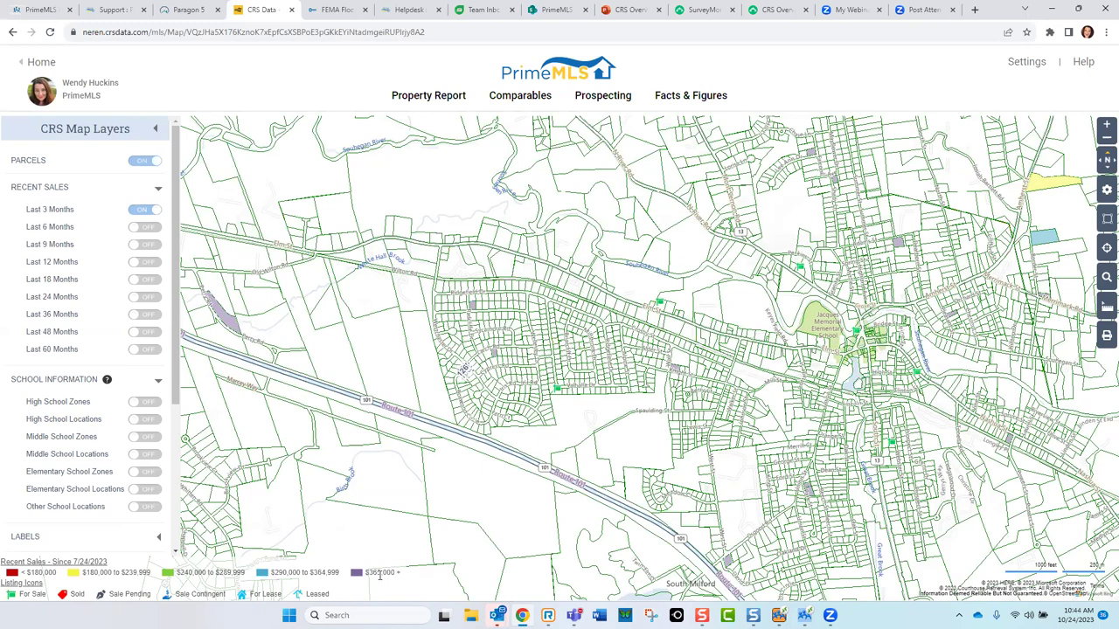
left_click(380, 575)
left_click(380, 575)
left_click(67, 187)
Step: Switch to Last 12 Months sales, then turn it off and collapse Recent Sales and Listings
left_click(137, 262)
left_click(72, 265)
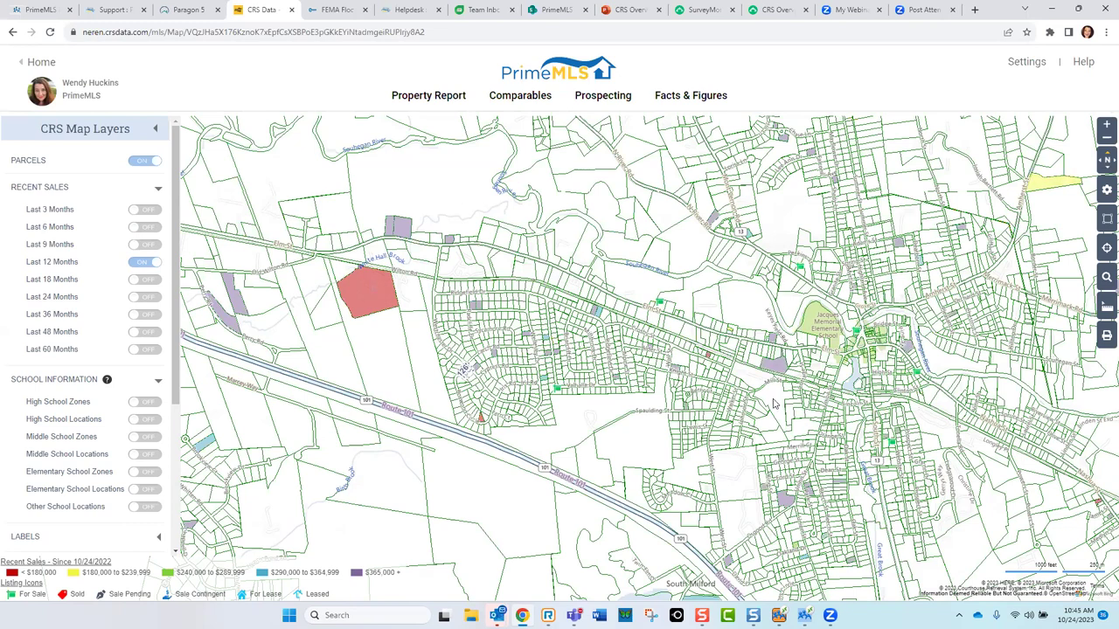
left_click(155, 264)
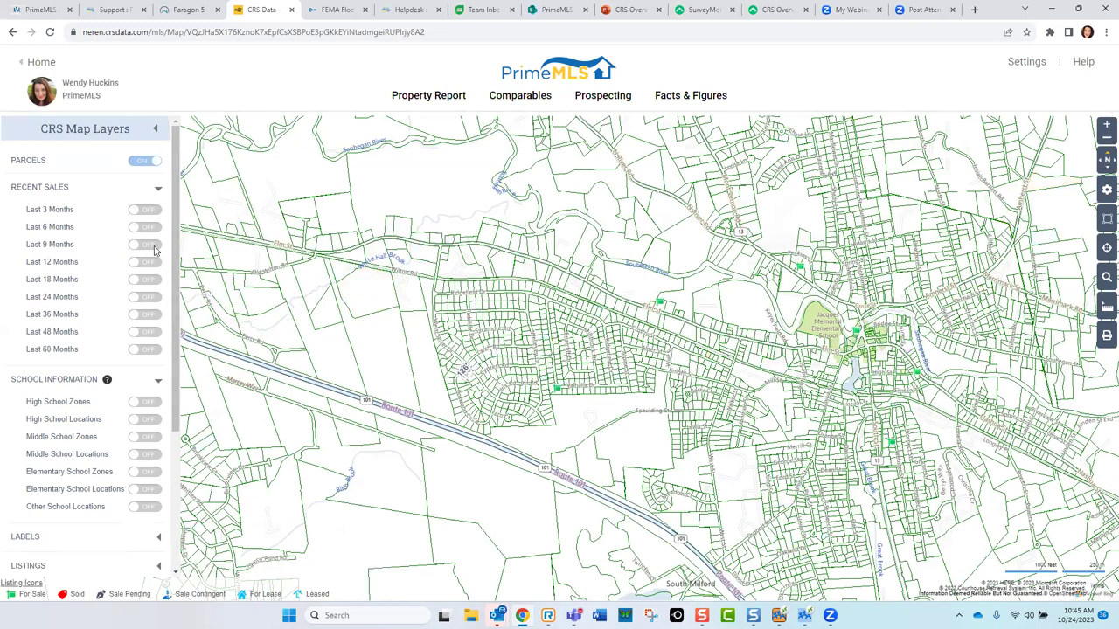
left_click(157, 189)
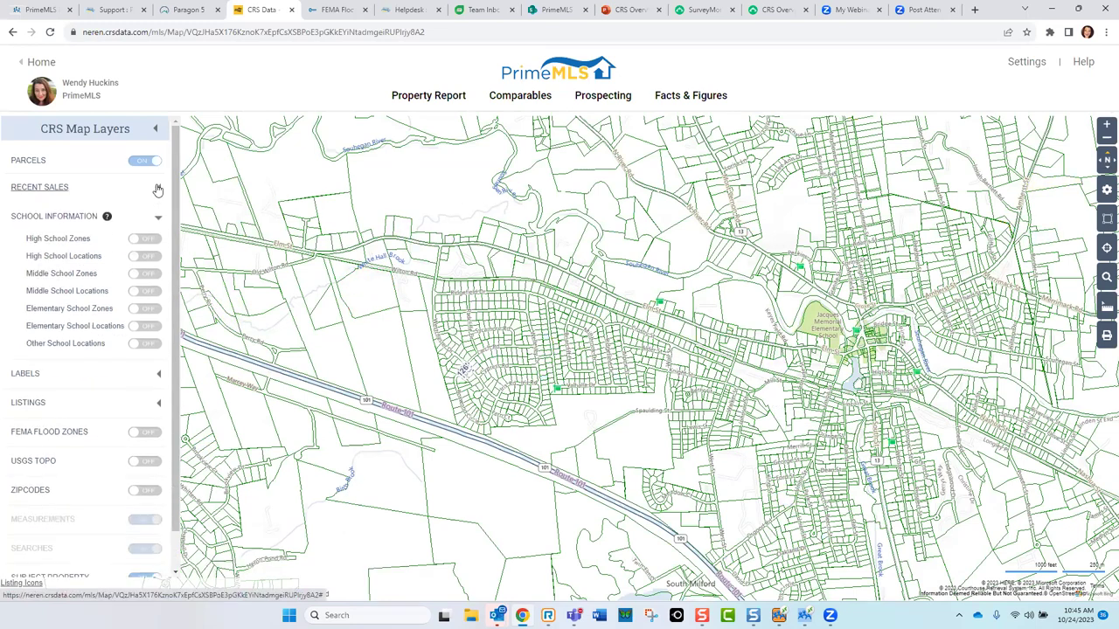
left_click(158, 405)
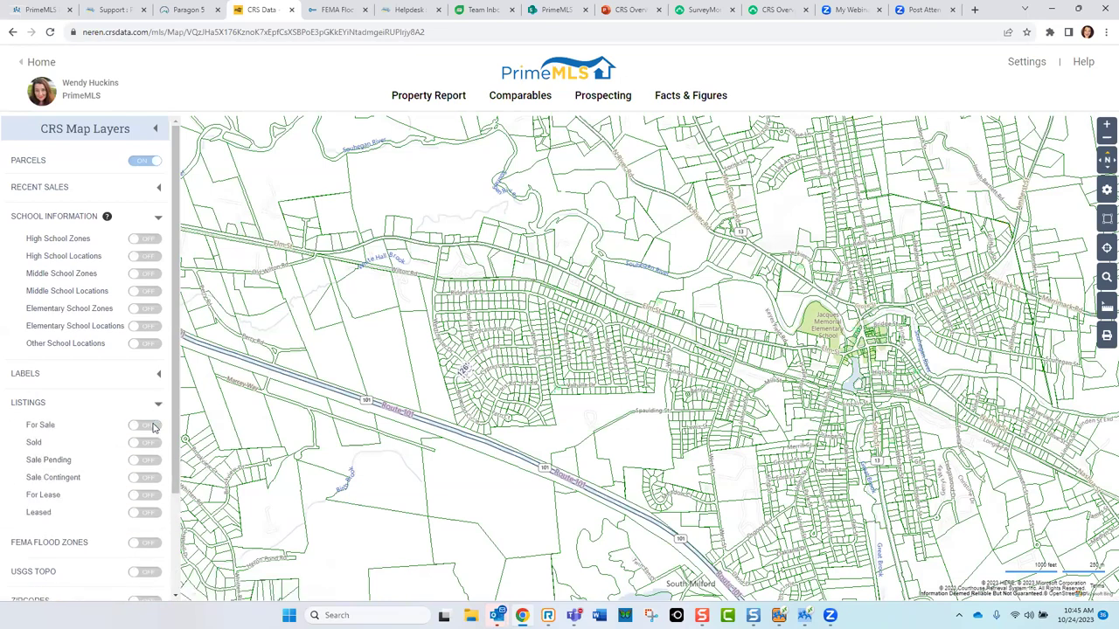
left_click(158, 405)
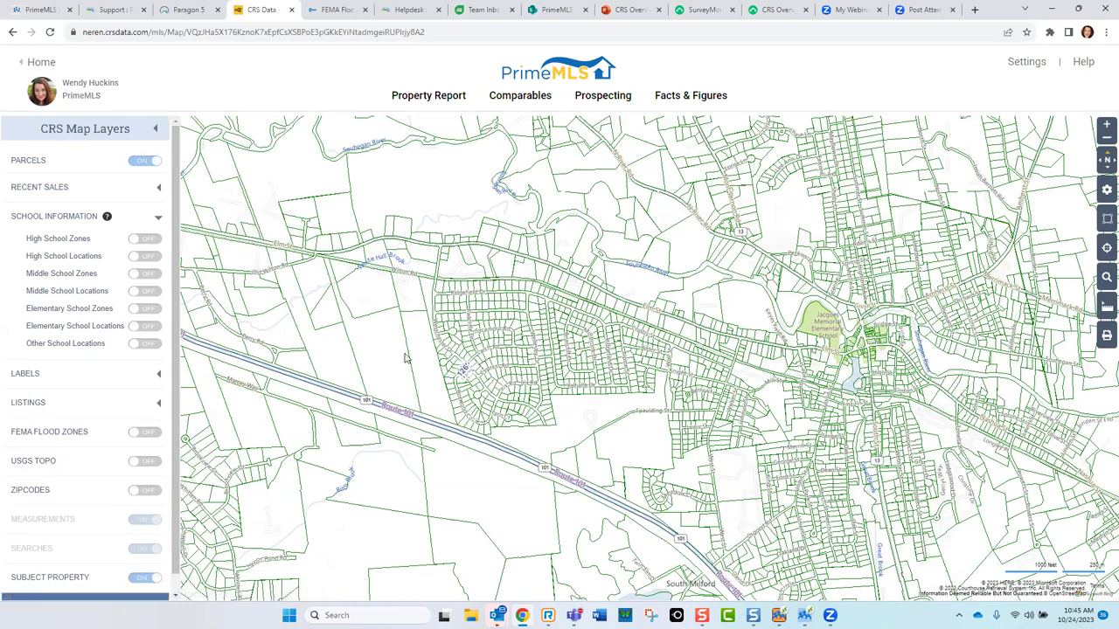
Step: Overlay FEMA Flood Zones and open the full Property Report for a flood-zone parcel
left_click(134, 433)
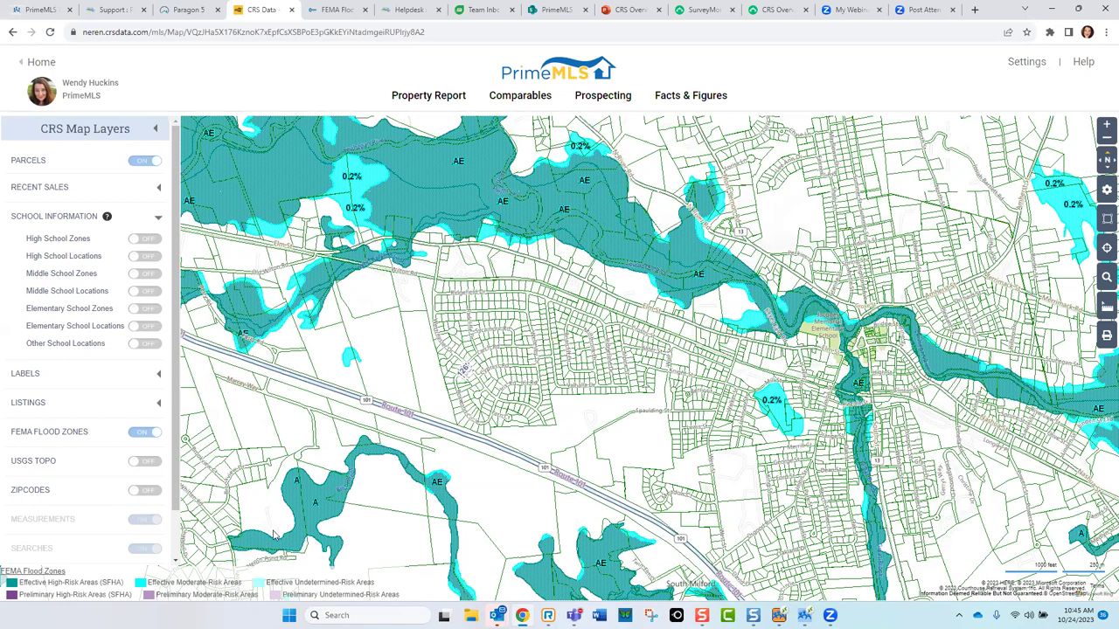
left_click(486, 233)
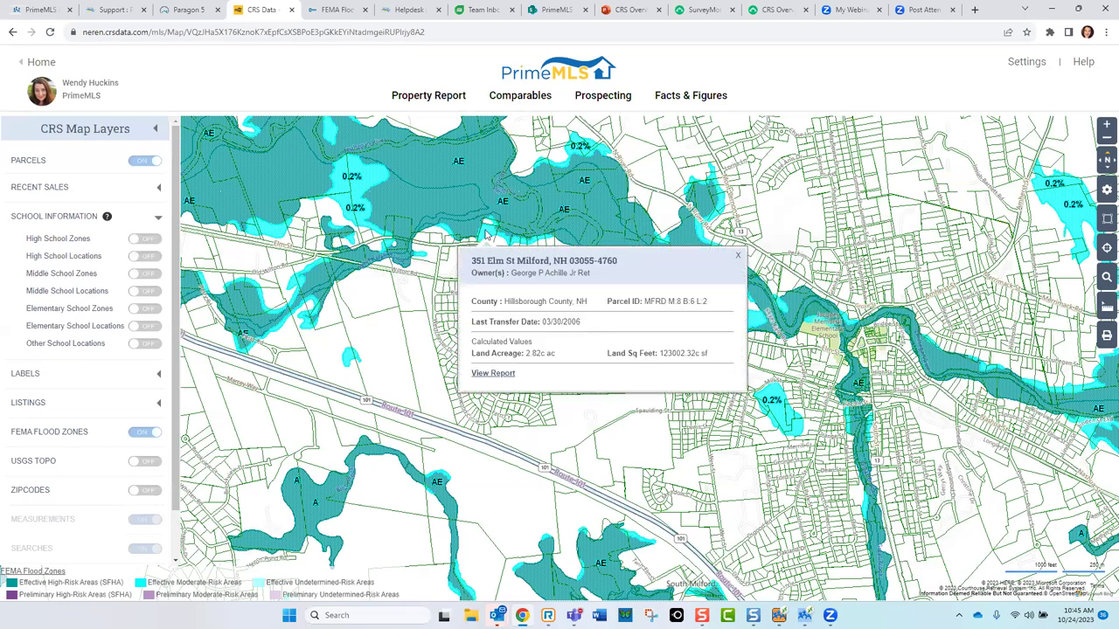
left_click(485, 373)
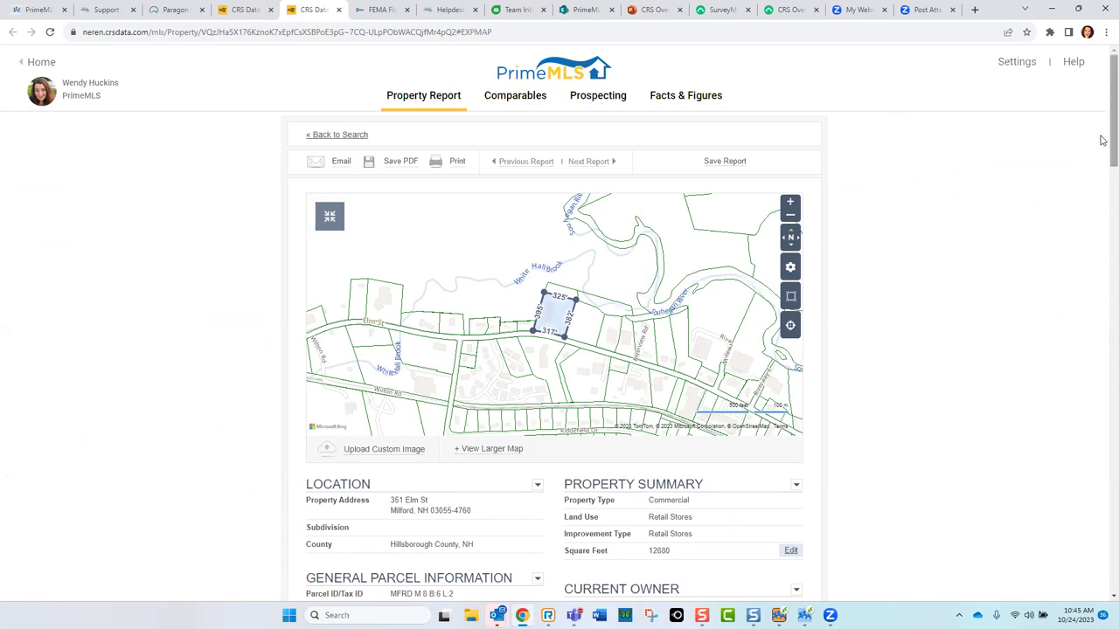
left_click_drag(1103, 140, 1099, 515)
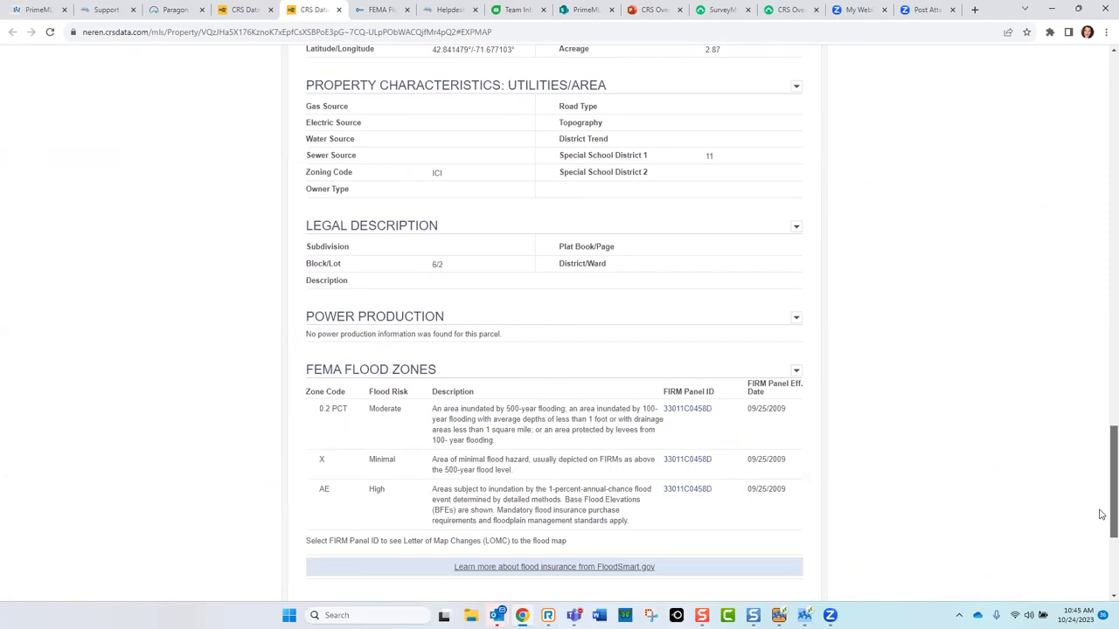
left_click(404, 385)
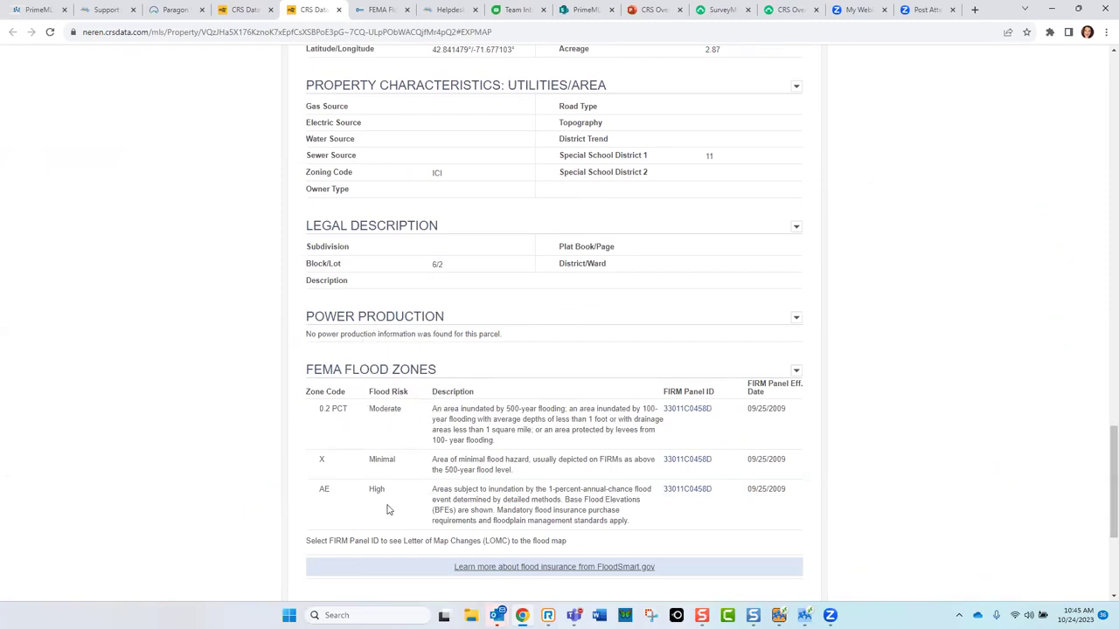
left_click(496, 423)
left_click(698, 425)
left_click(689, 411)
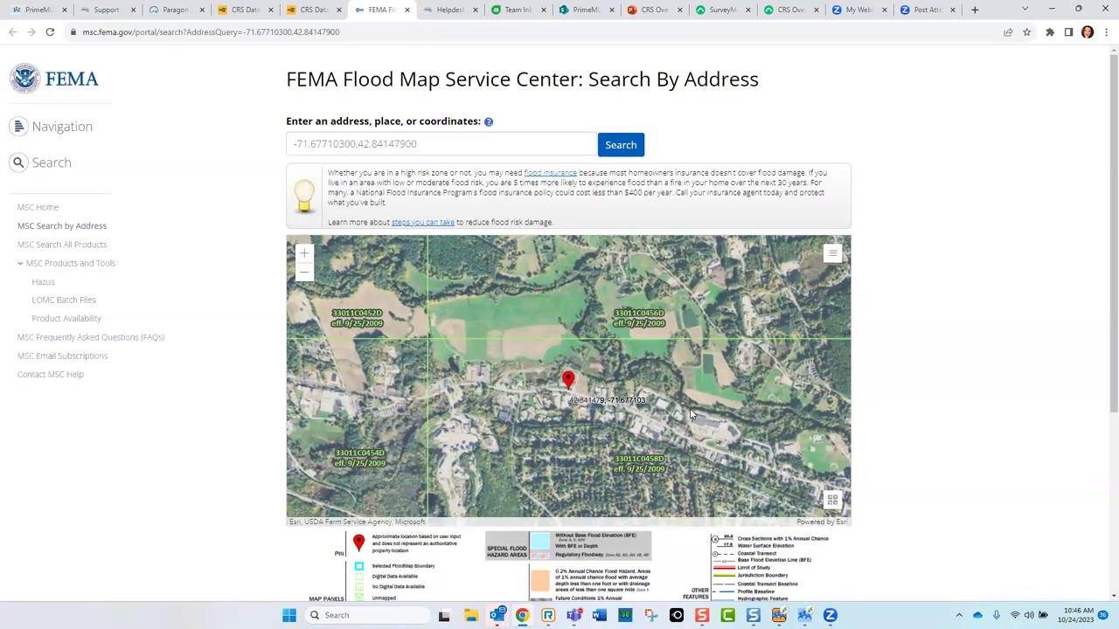
left_click(404, 10)
left_click(321, 15)
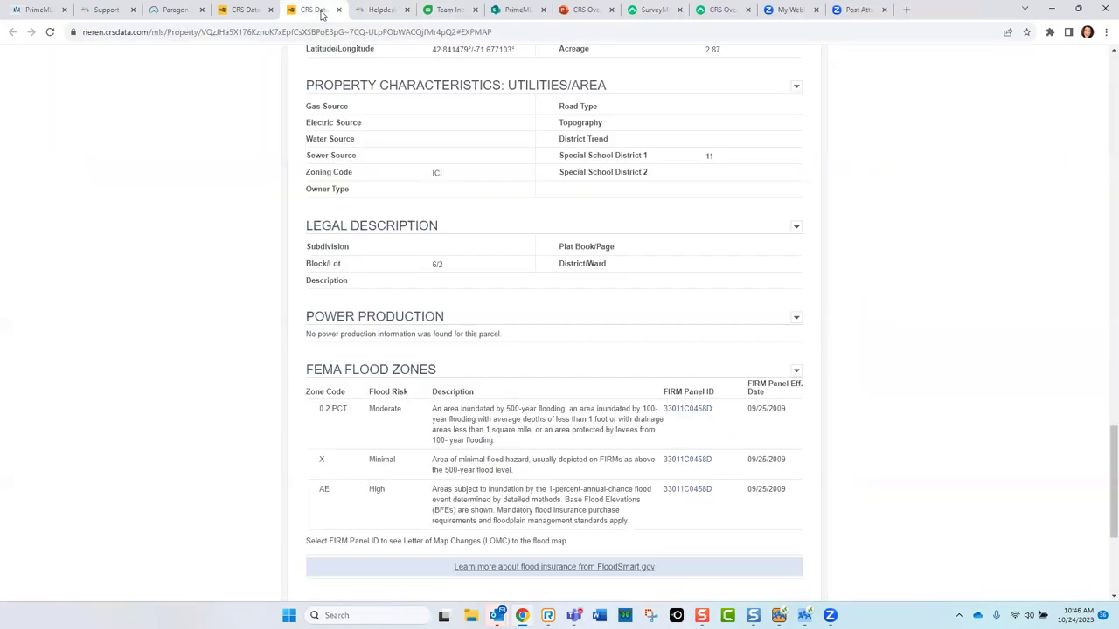
left_click(338, 10)
Step: Back on the map, close the parcel card, turn off FEMA Flood Zones, and hide the layers panel
left_click(242, 12)
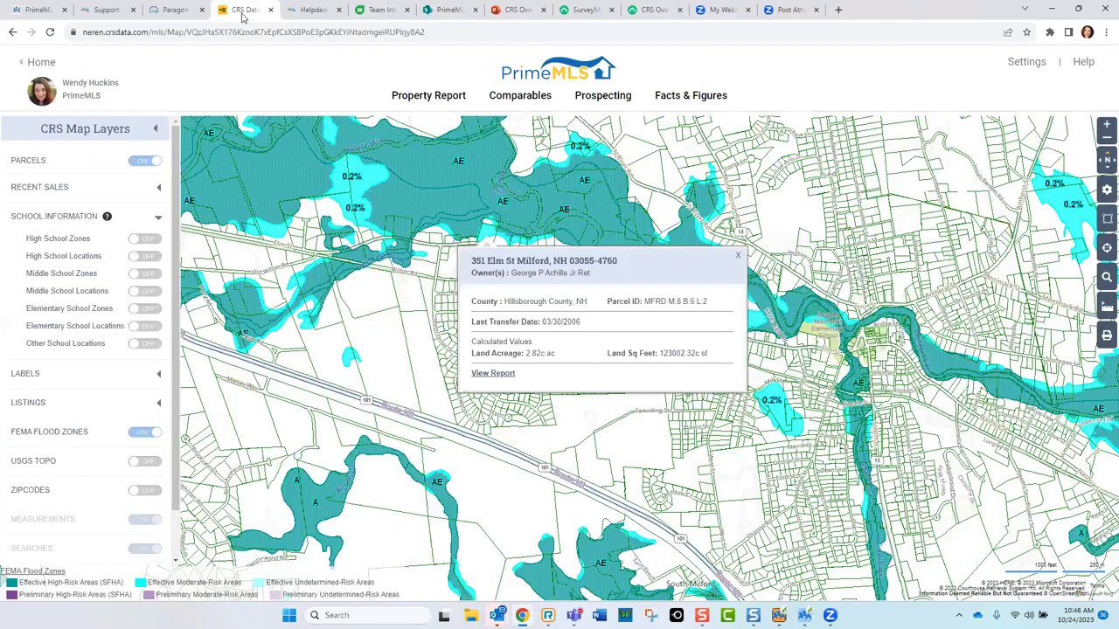
left_click(491, 238)
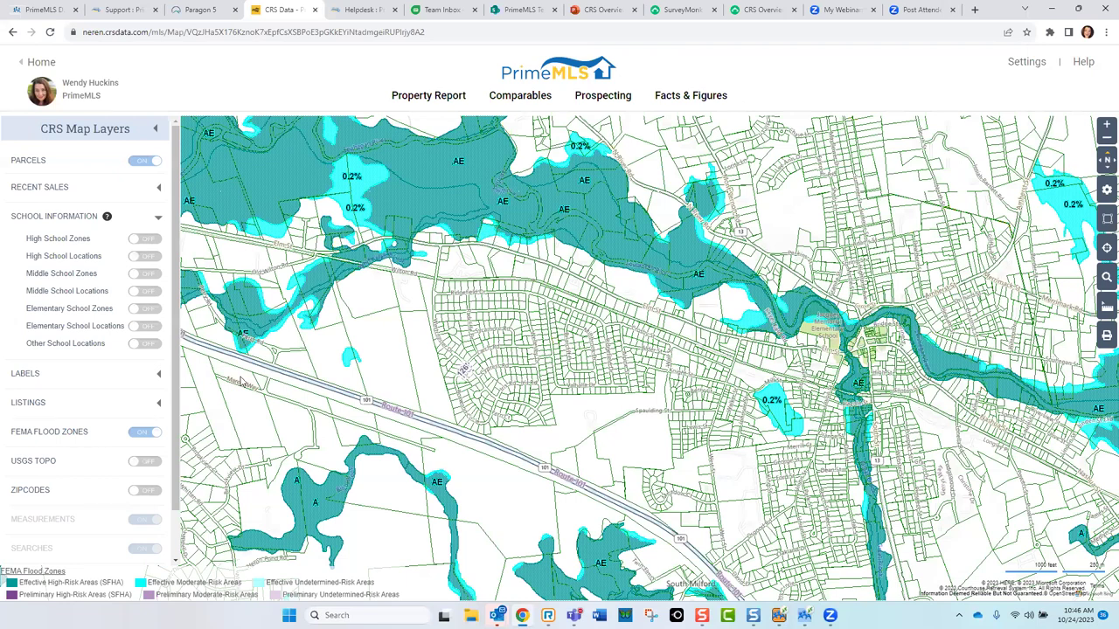
left_click(153, 434)
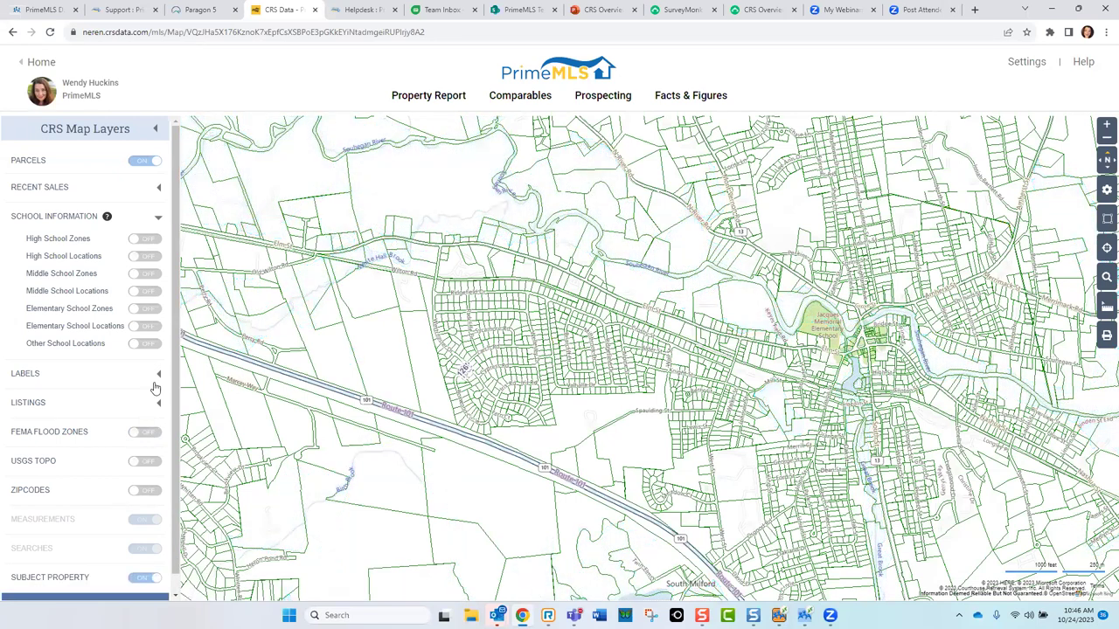
left_click(157, 131)
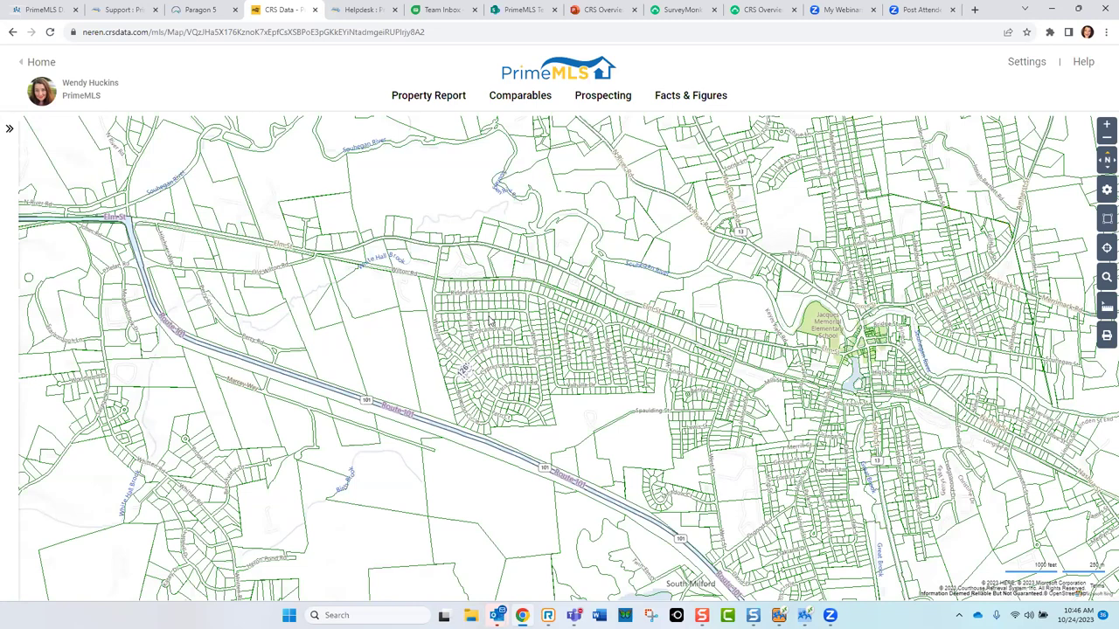
Step: Check the base map styles, then bring up the search shapes and choose Rectangle
left_click(1106, 189)
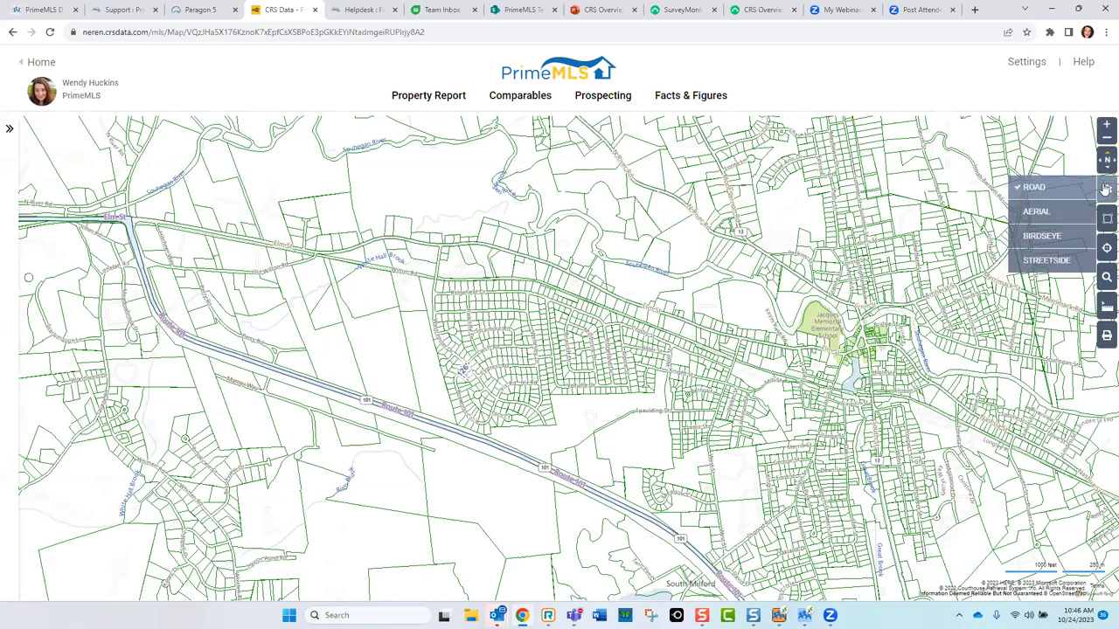
mouse_move(1106, 277)
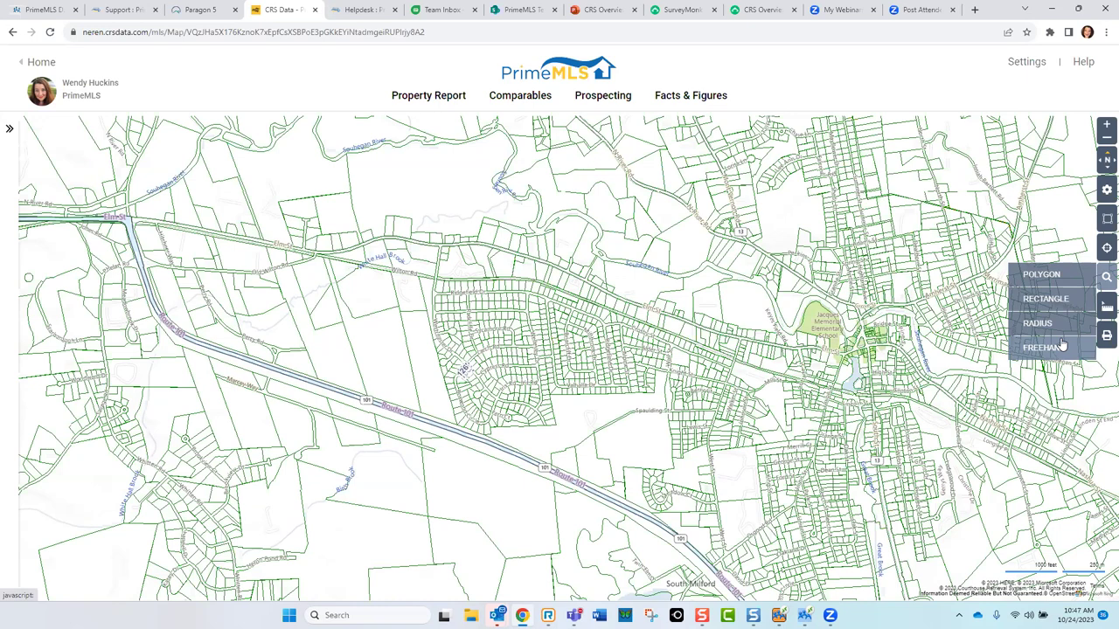
left_click(1038, 301)
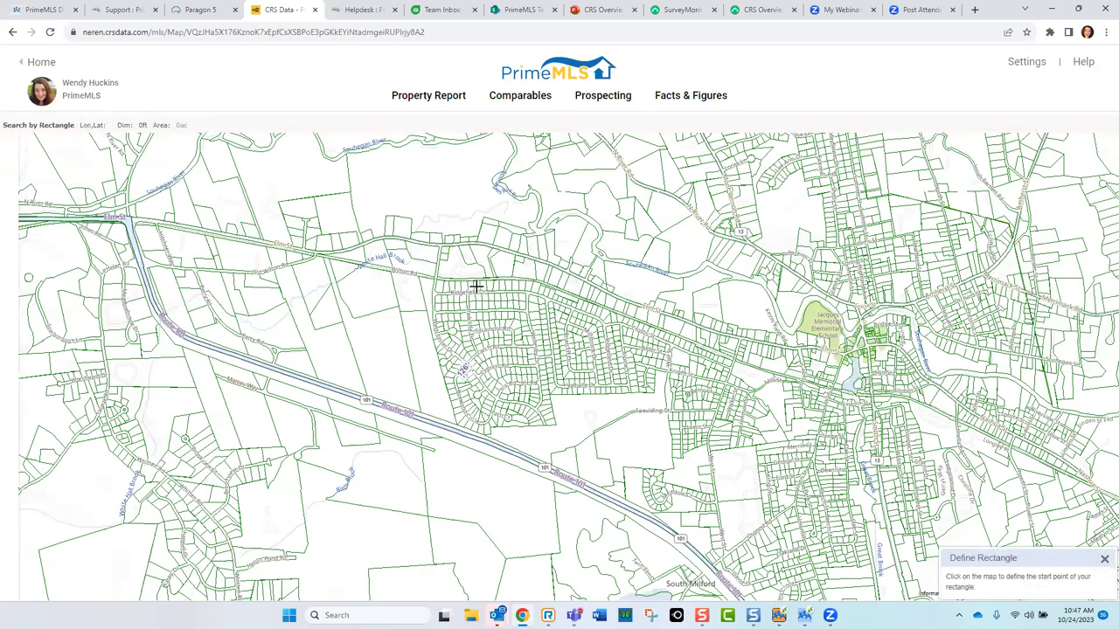
Step: Draw a 176.04-acre search rectangle over the neighbourhood north of Route 101
left_click(434, 279)
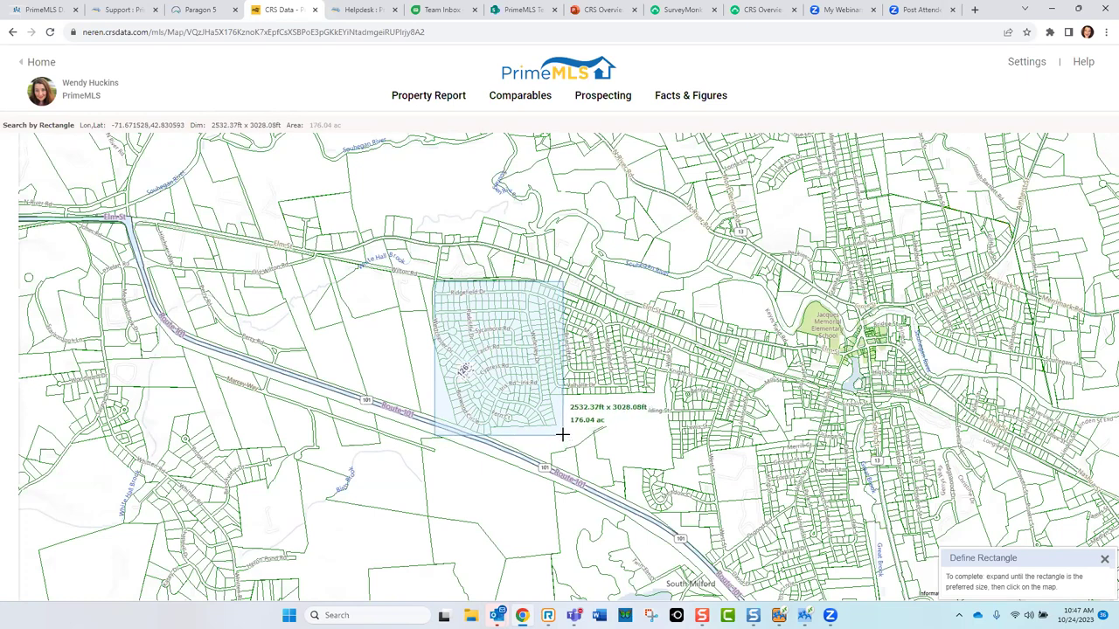
left_click(563, 435)
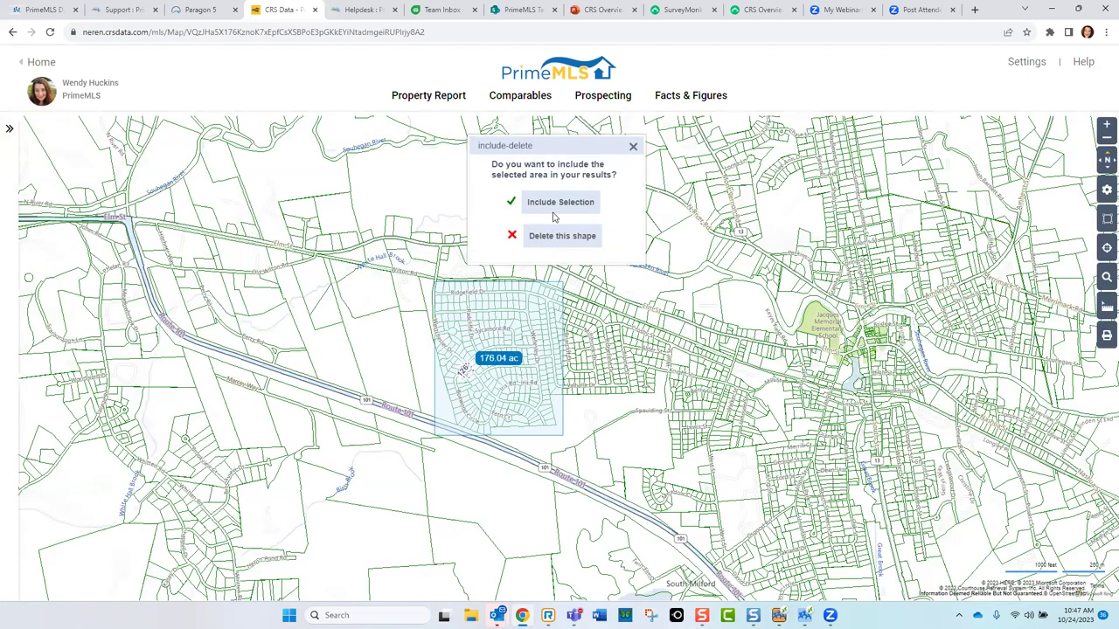
key("ctrl")
key("ctrl")
key("ctrl")
left_click(633, 147)
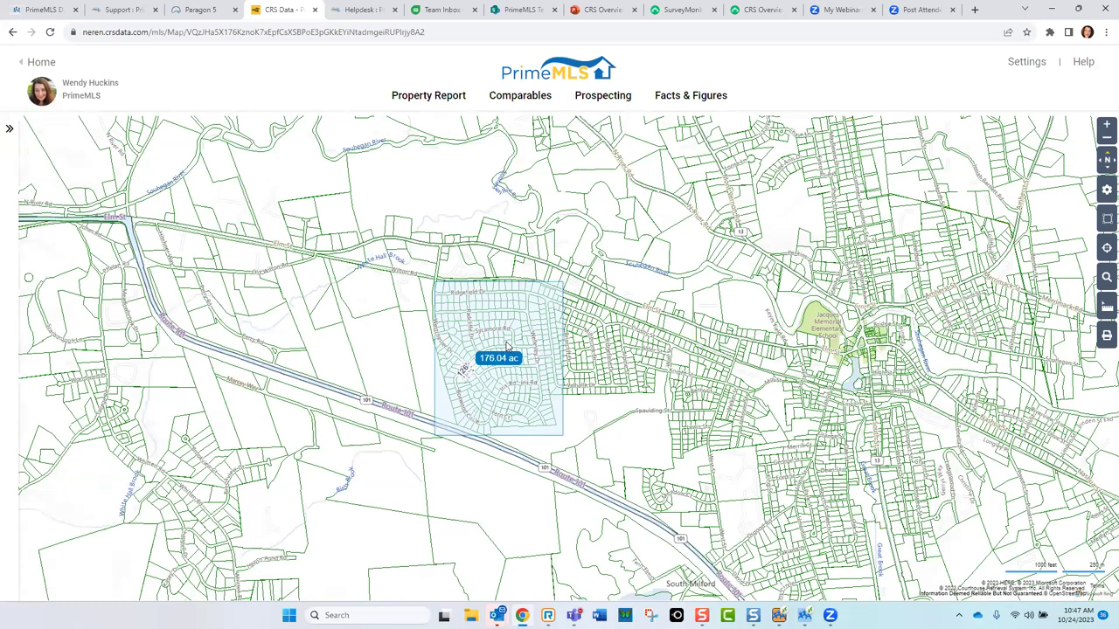
left_click(718, 398)
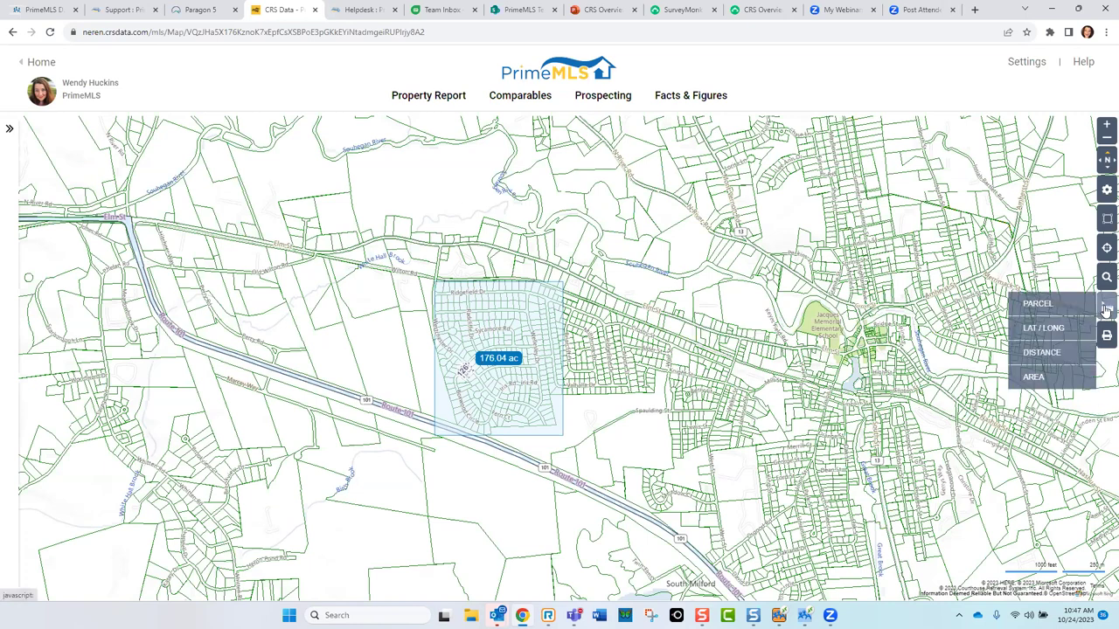
mouse_move(1105, 279)
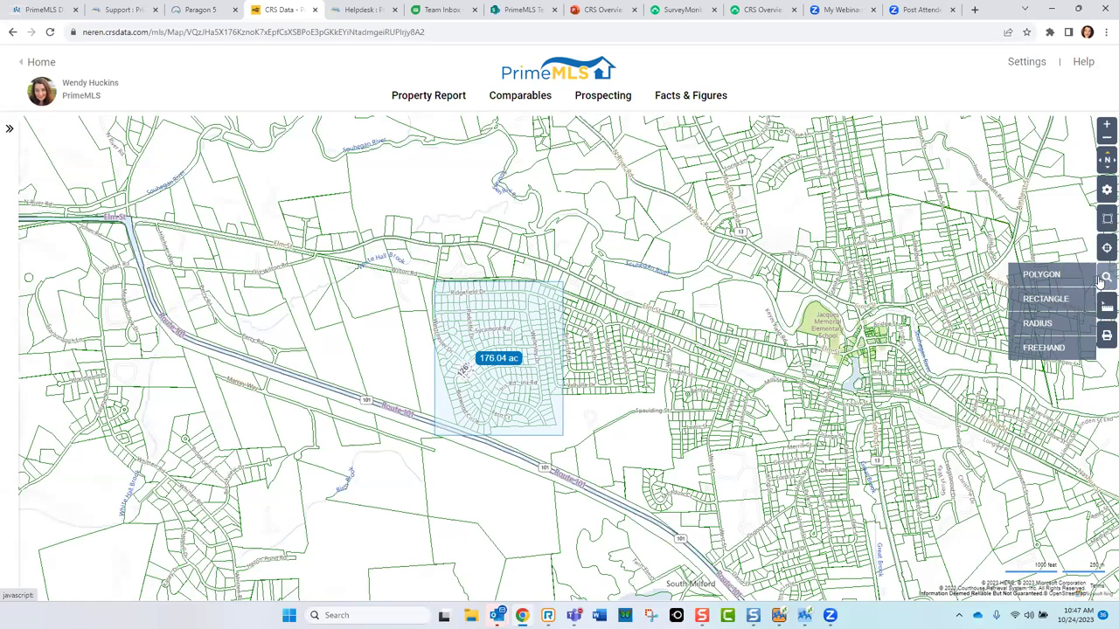
Step: Draw a 56.29 ac polygon around the neighbourhood east of the 176.04 ac area and check its measurements
left_click(1037, 278)
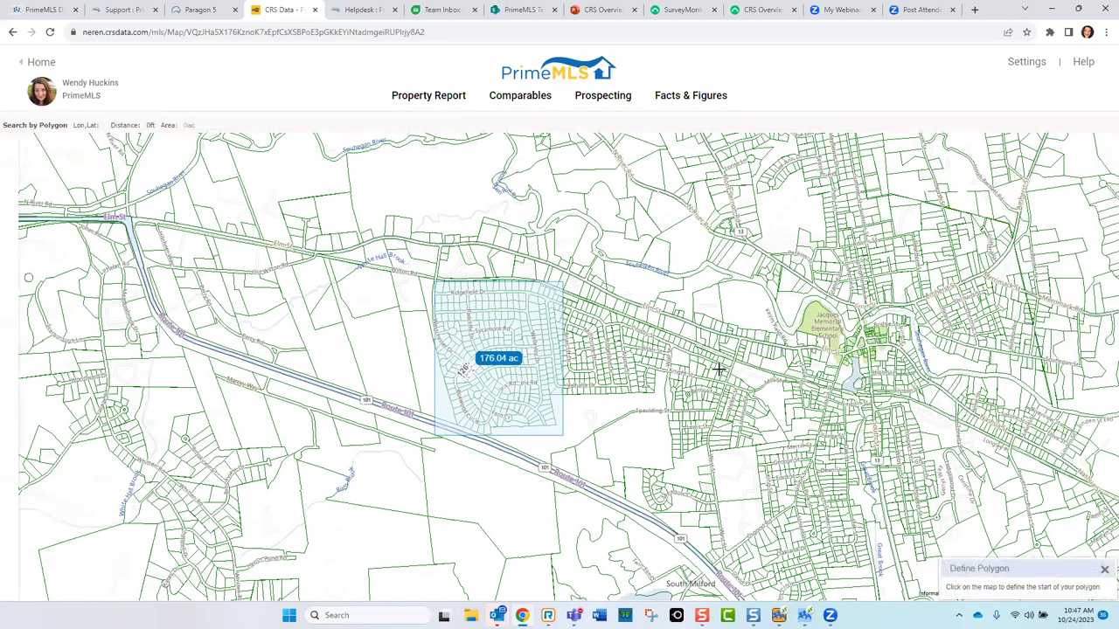
left_click(668, 404)
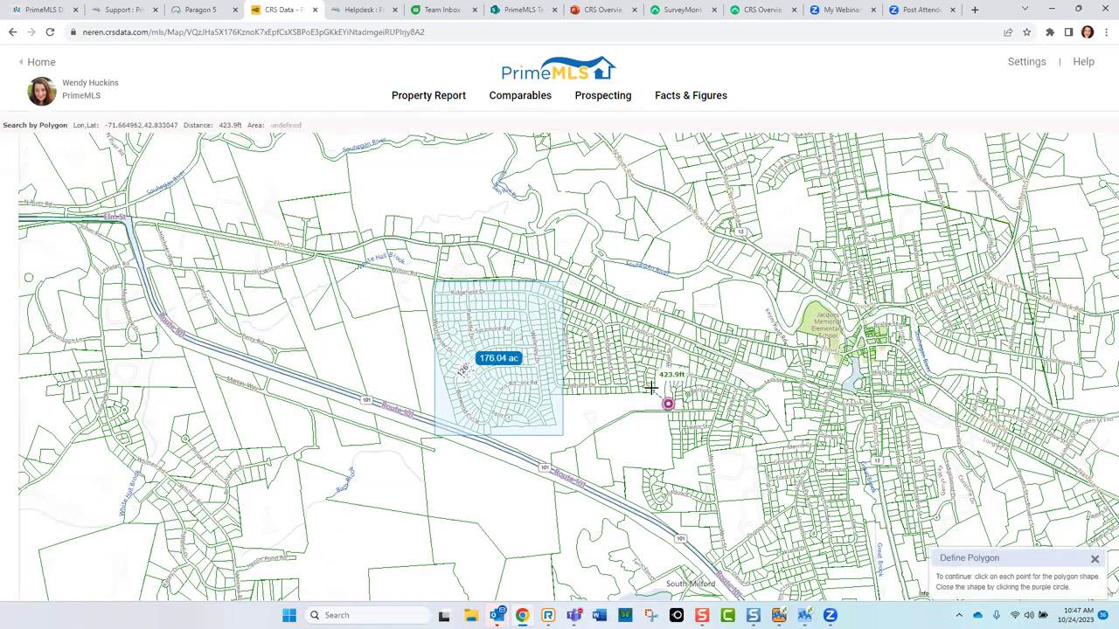
left_click(653, 388)
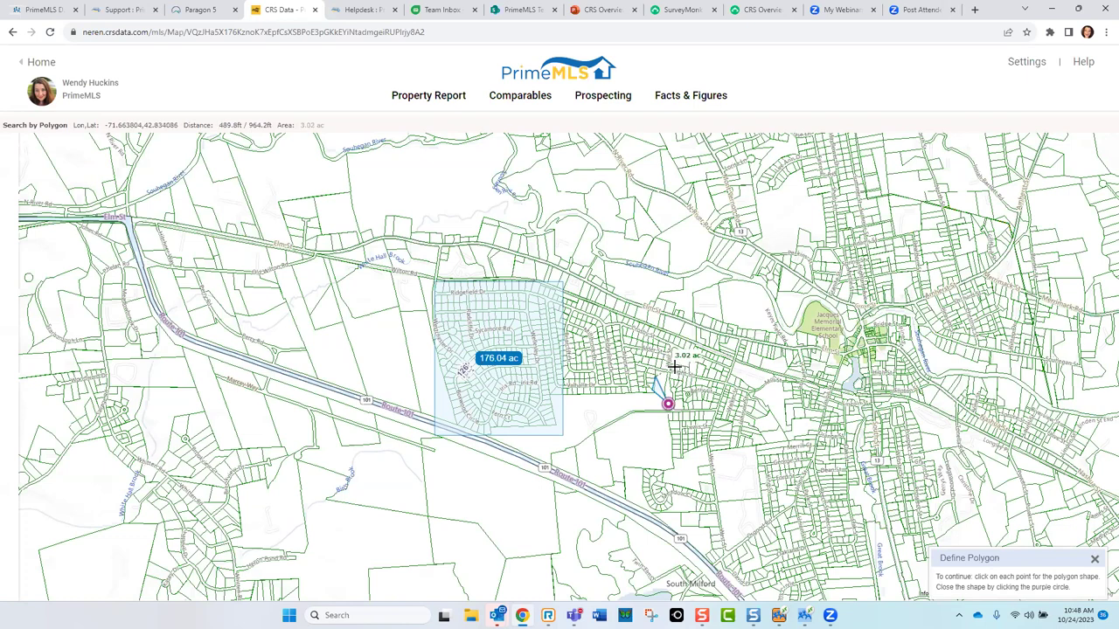
left_click(678, 365)
left_click(718, 372)
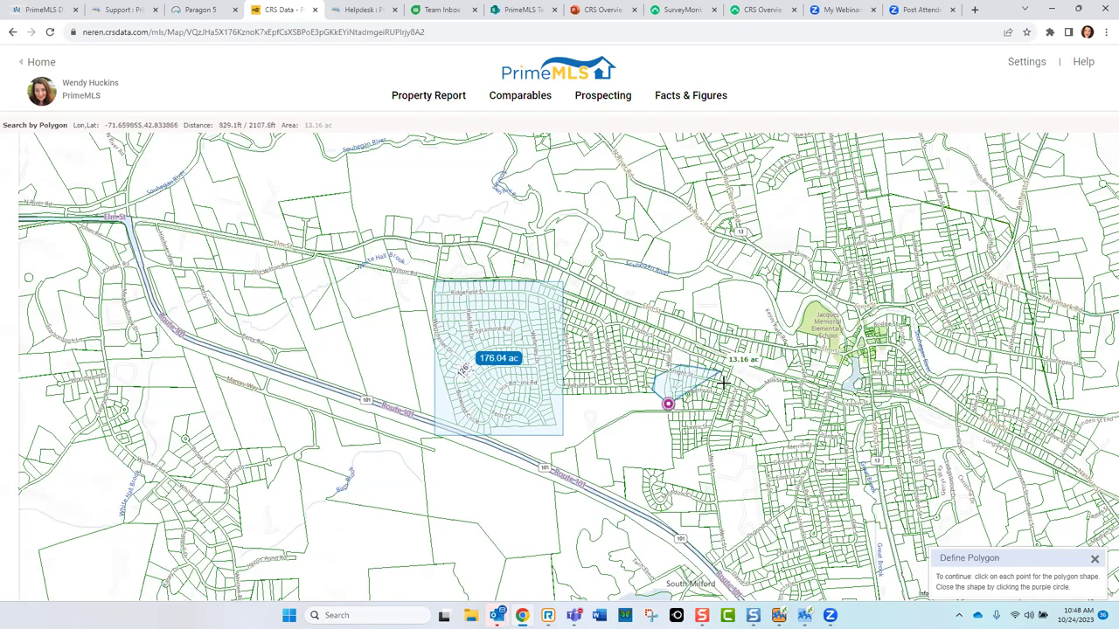
left_click(737, 394)
left_click(715, 459)
left_click(670, 472)
left_click(657, 463)
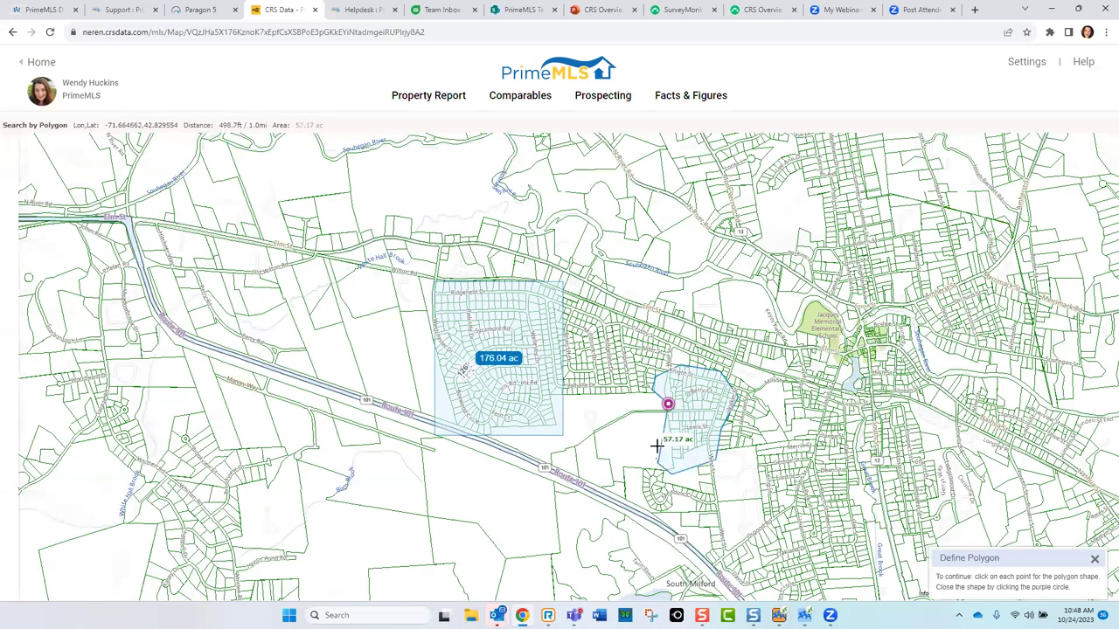
left_click(667, 406)
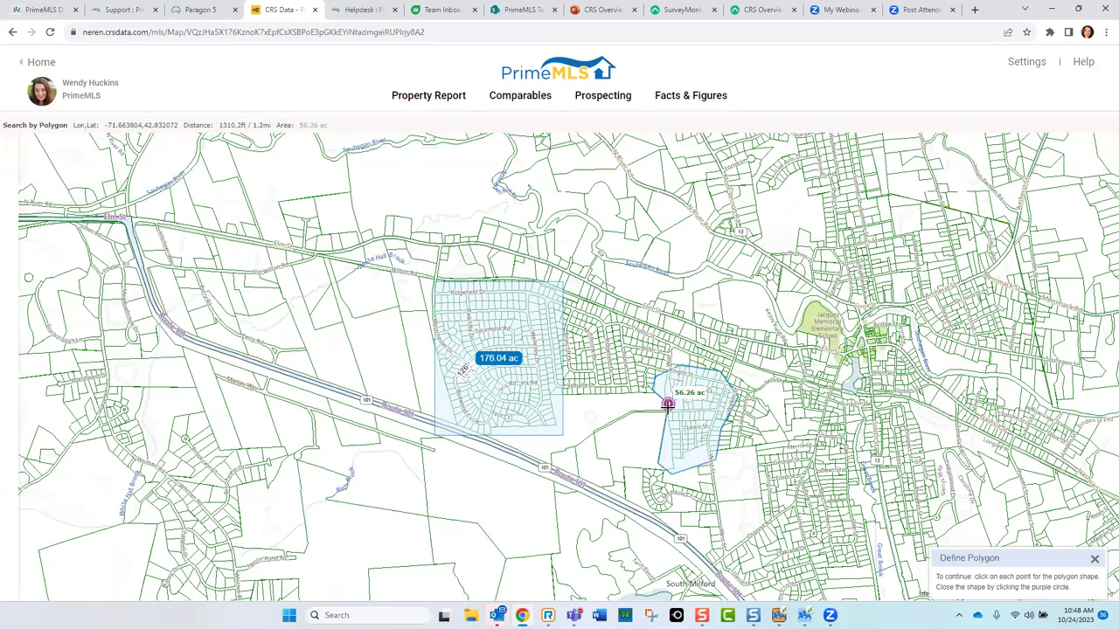
left_click(670, 411)
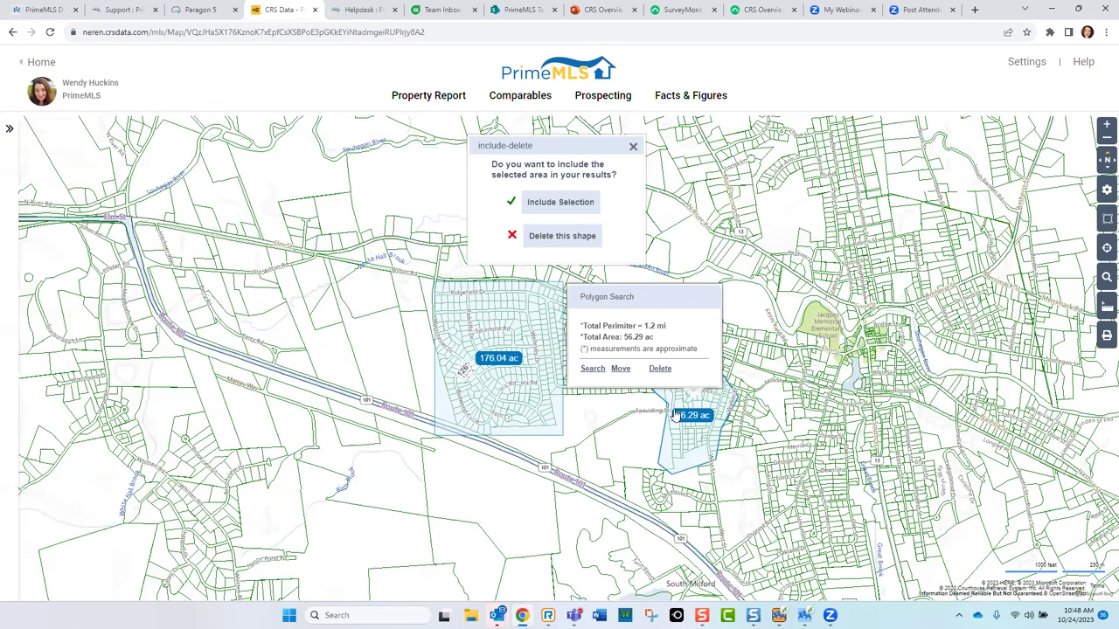
left_click(584, 202)
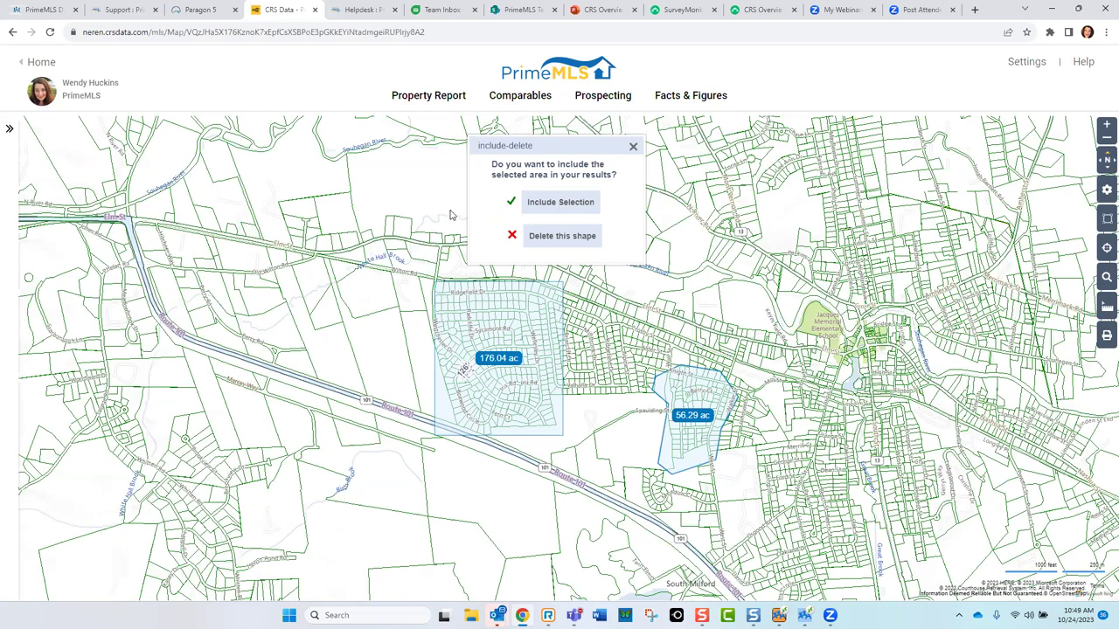
Step: Zoom the map in one level and dismiss the include-or-delete question
left_click(488, 391)
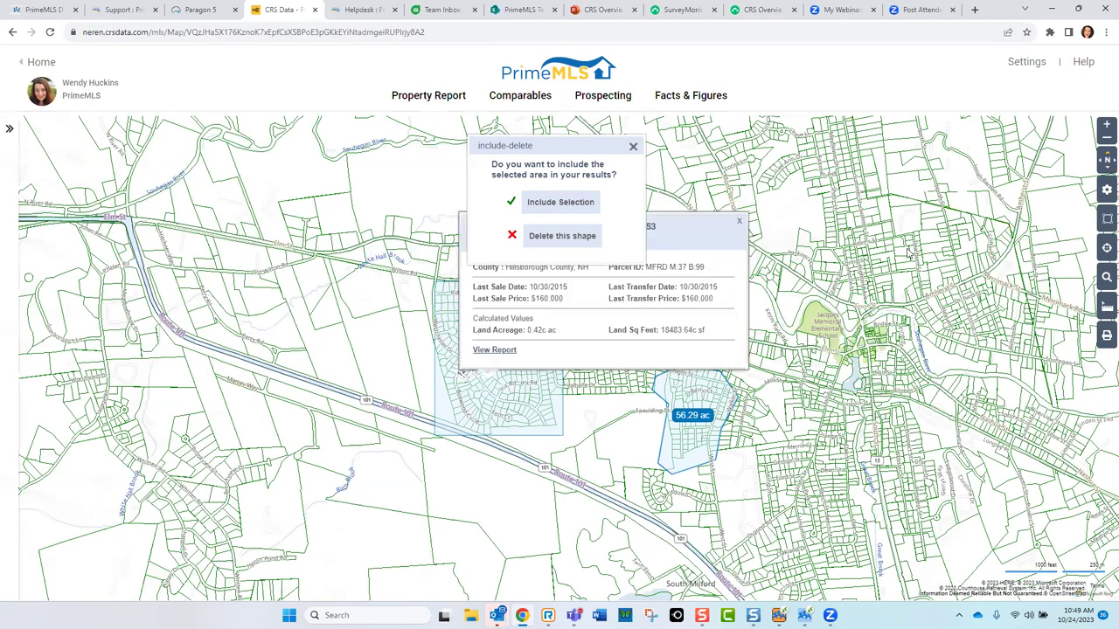
left_click(1106, 130)
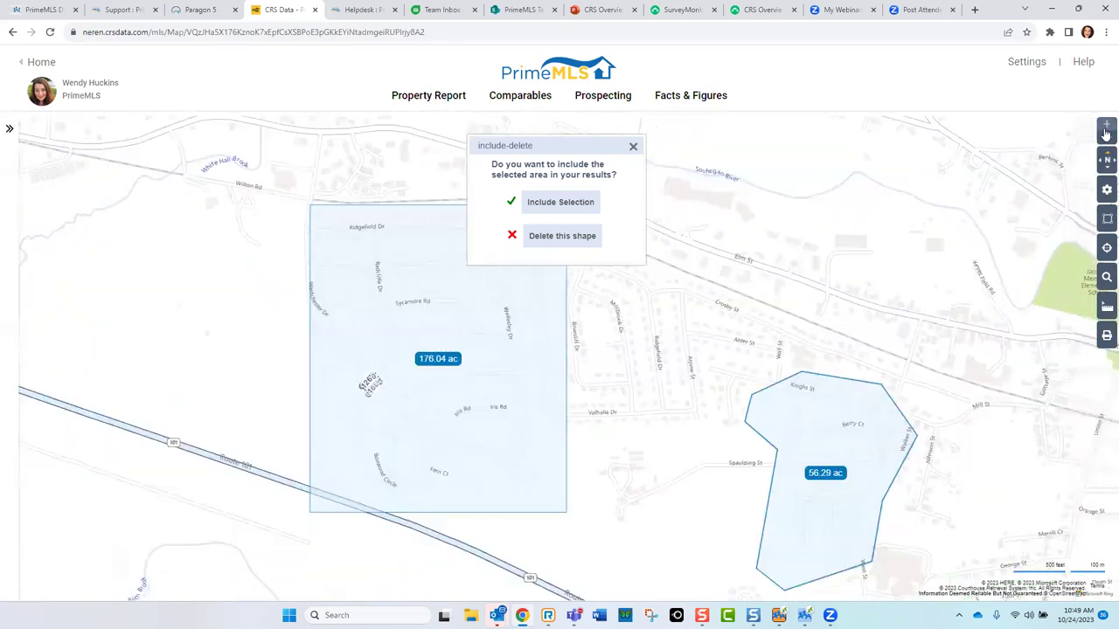
left_click(633, 146)
Step: Bring up the Measure tool's Parcel, Lat/Long, Distance and Area options
mouse_move(1103, 172)
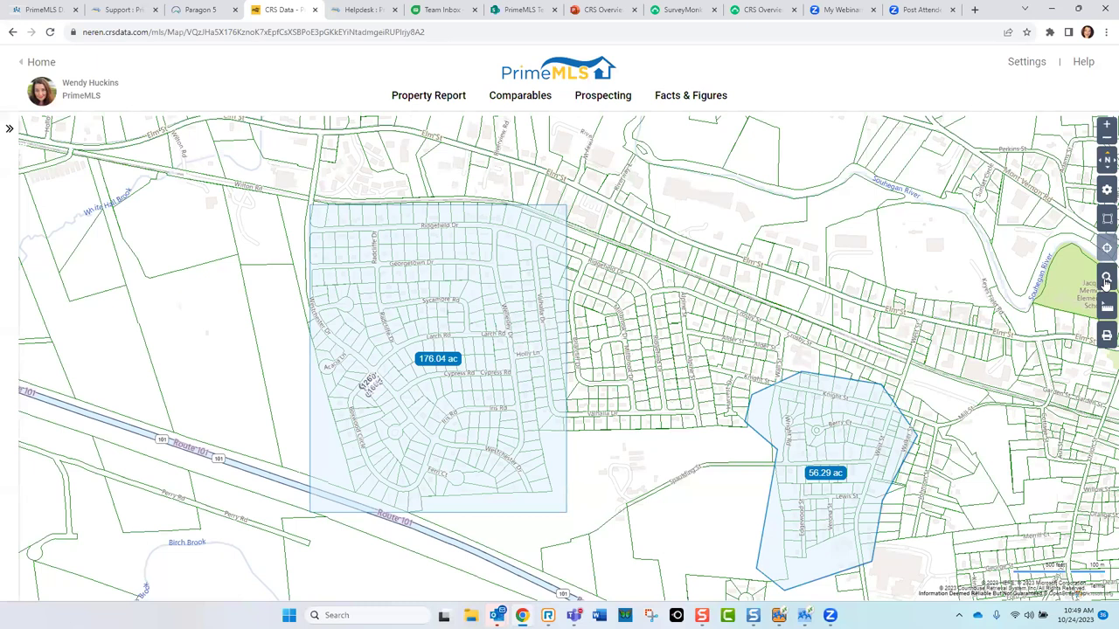
mouse_move(1106, 296)
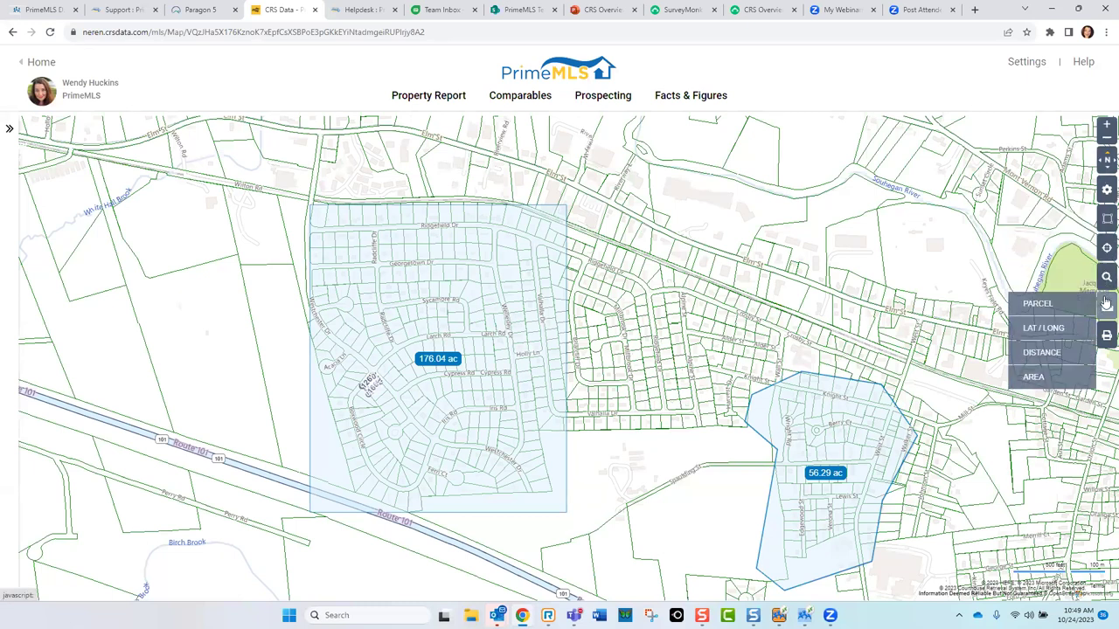
mouse_move(1106, 338)
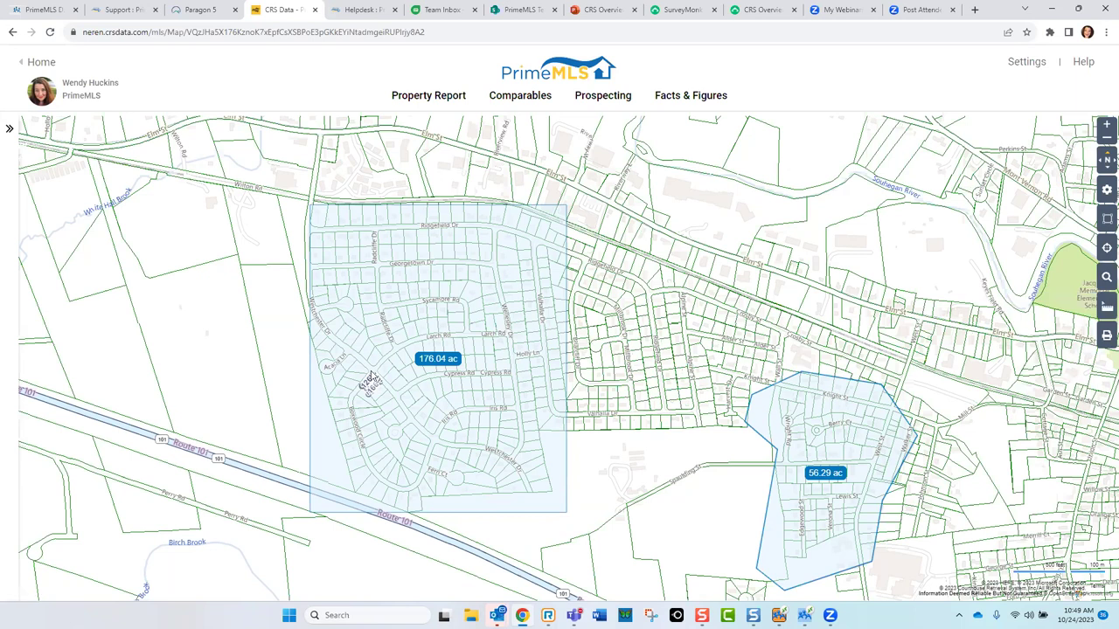
left_click(369, 385)
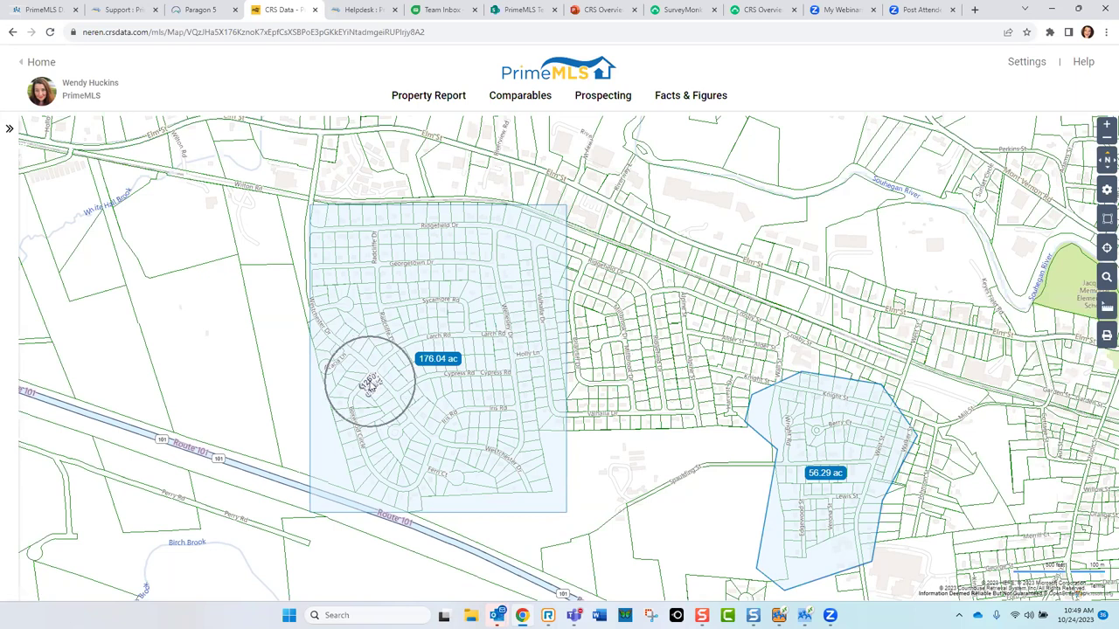
left_click(330, 130)
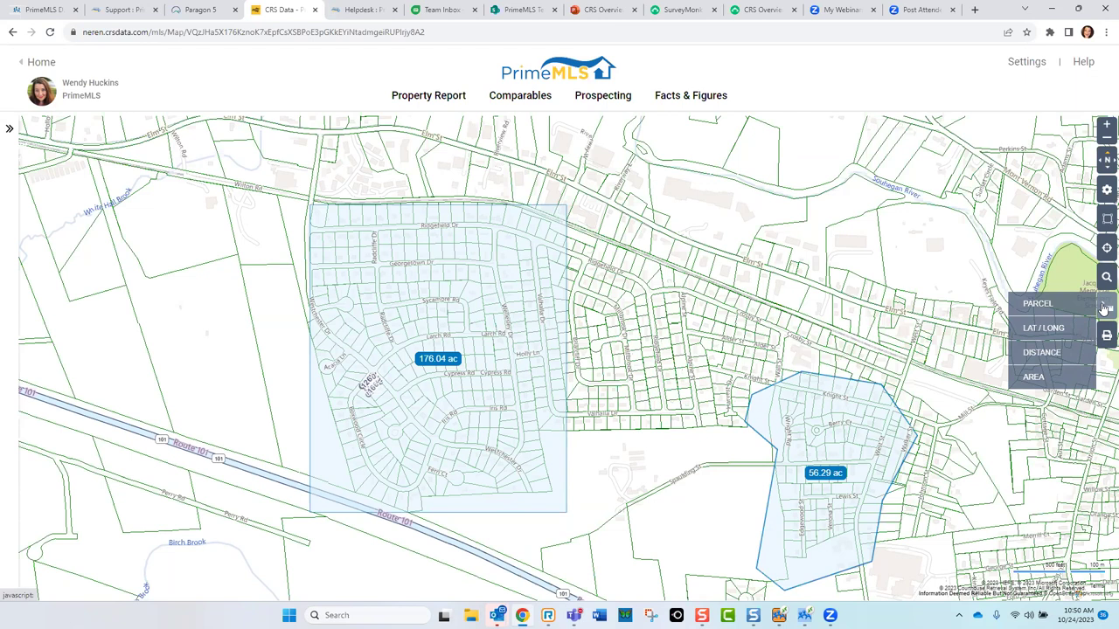
left_click(1054, 354)
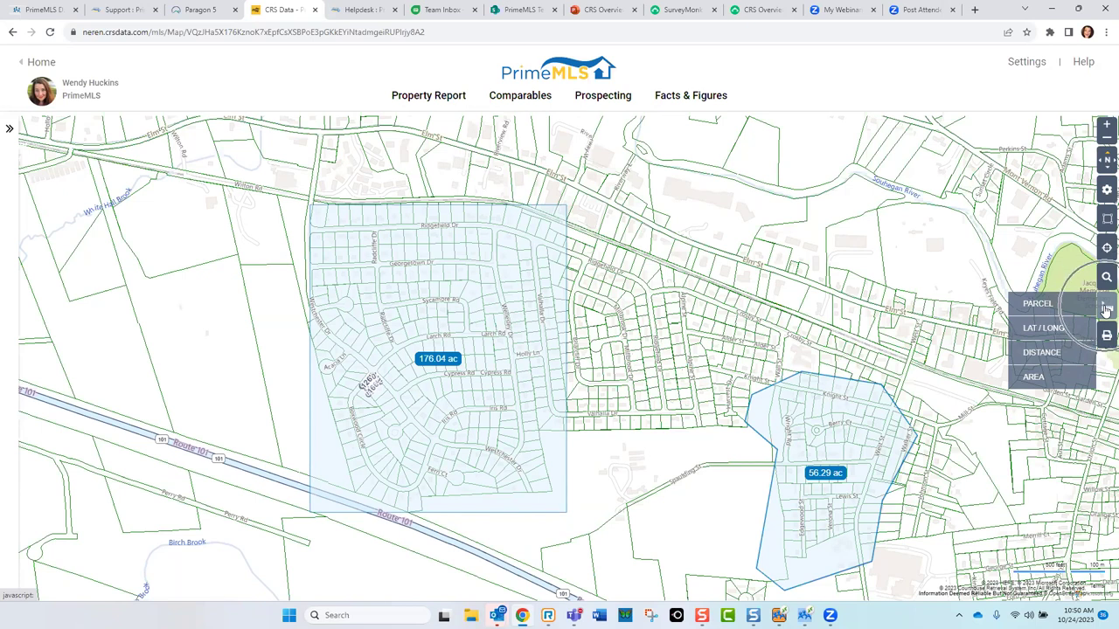
Step: Measure a point's latitude and longitude, then delete the measured point
left_click(1048, 331)
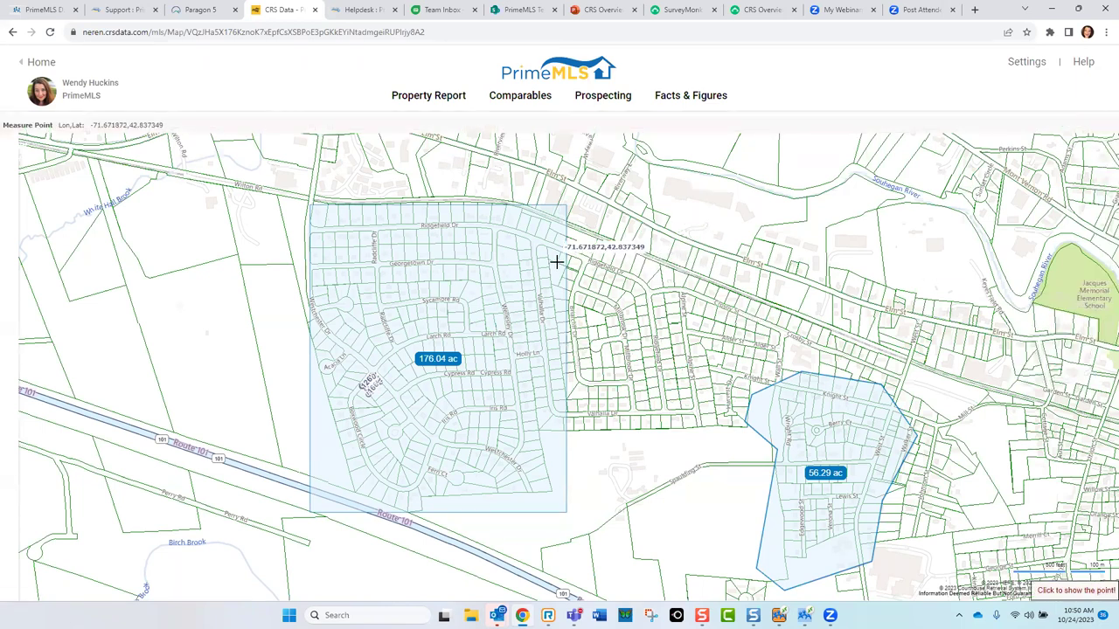
left_click(507, 239)
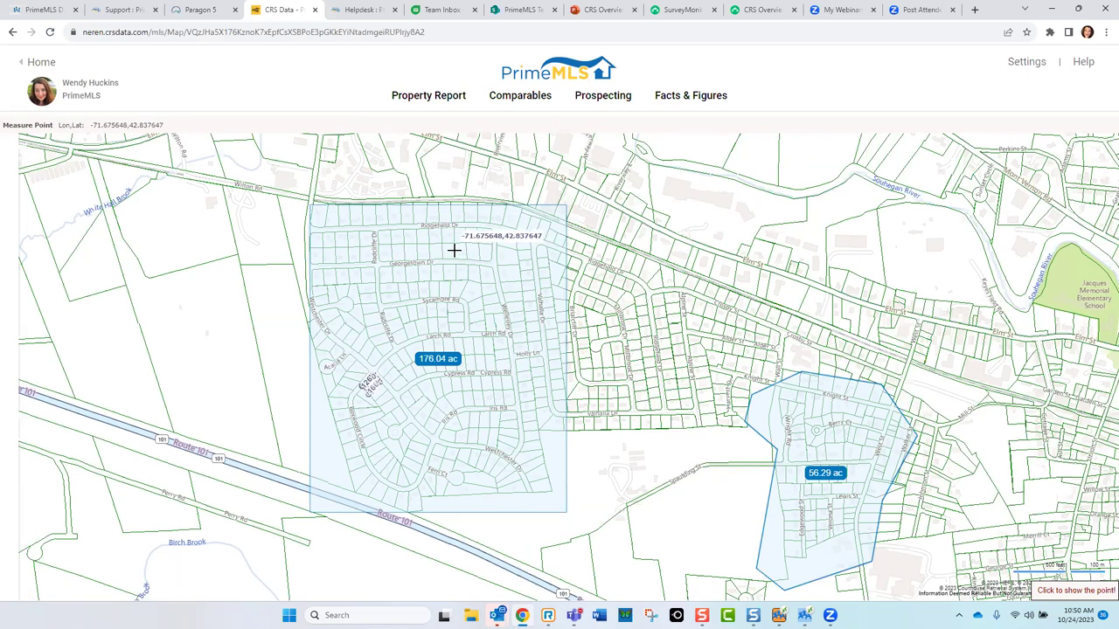
left_click(446, 250)
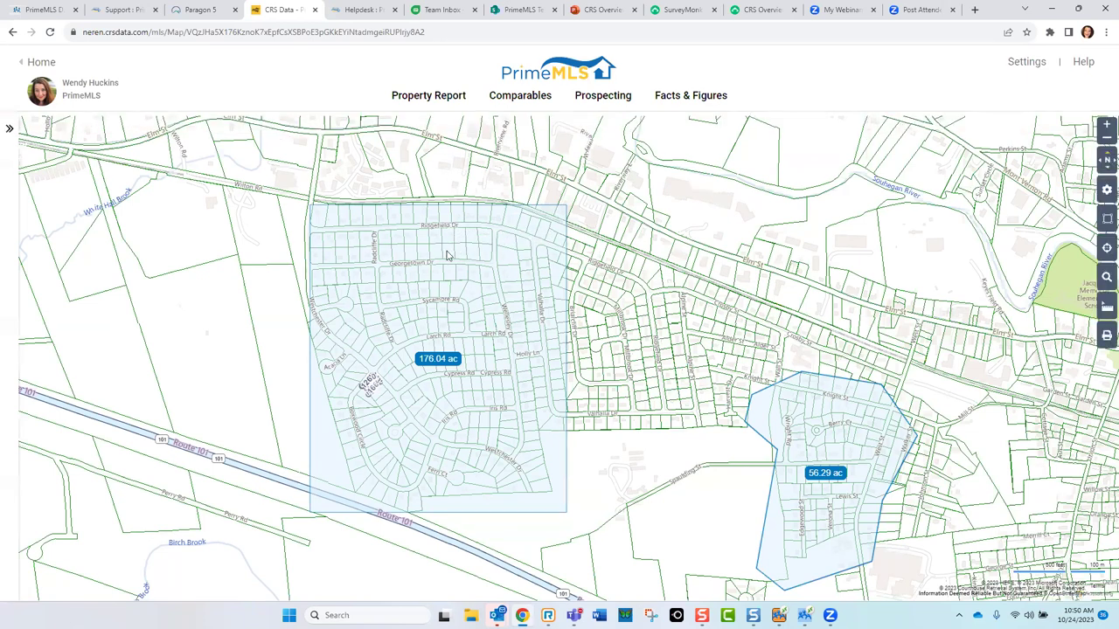
left_click(447, 247)
key("ctrl")
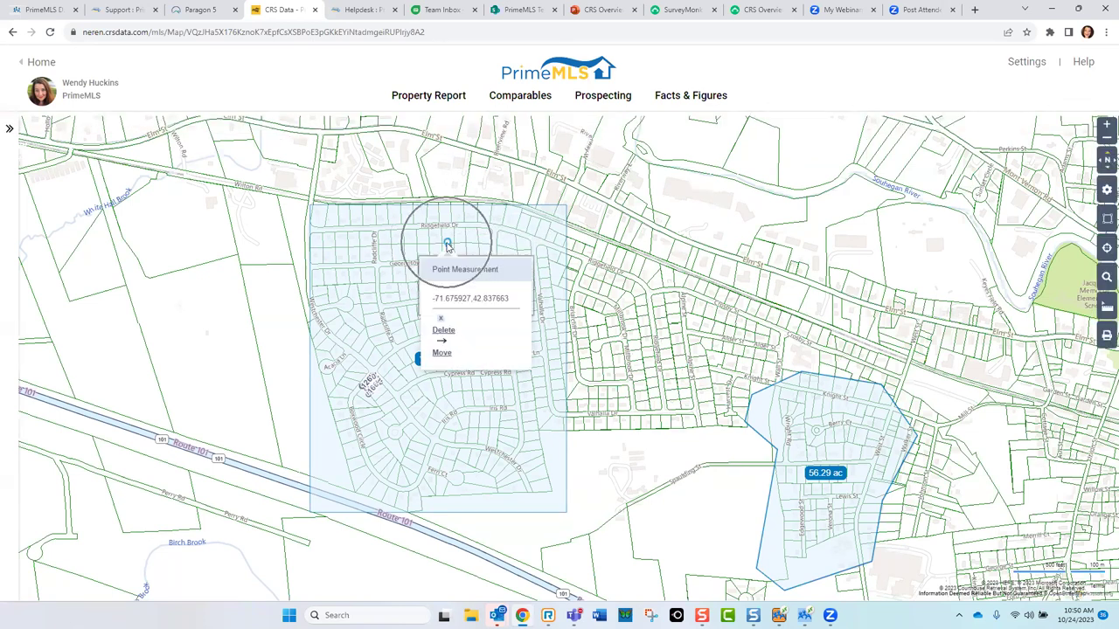
left_click(443, 331)
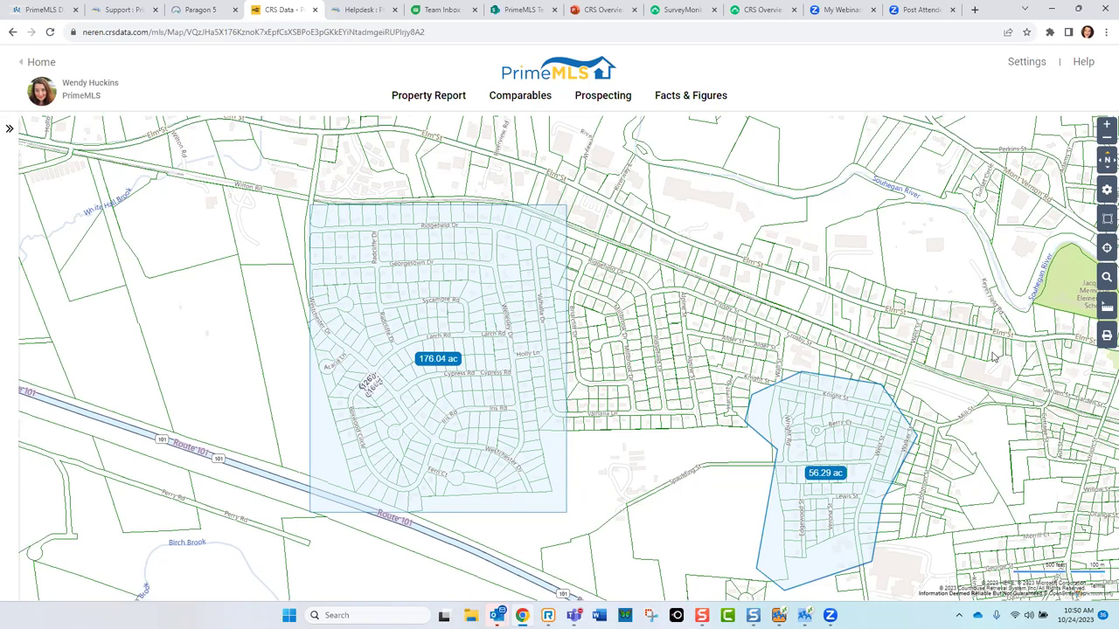
Step: Zoom in one level and switch the map to the Aerial style
left_click(1106, 126)
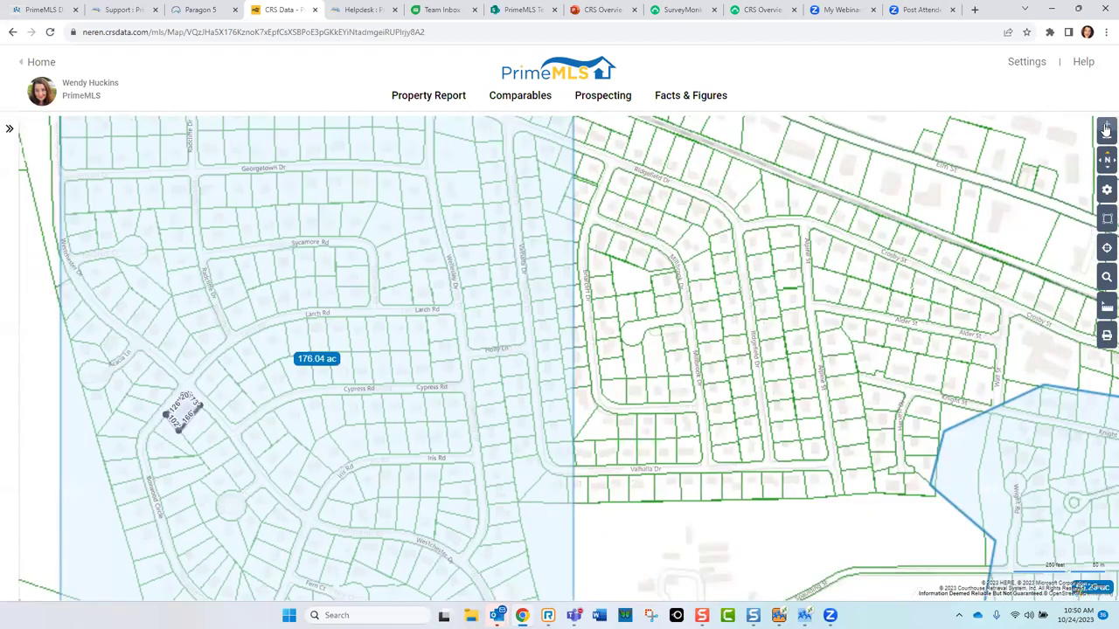
mouse_move(1106, 217)
mouse_move(1106, 189)
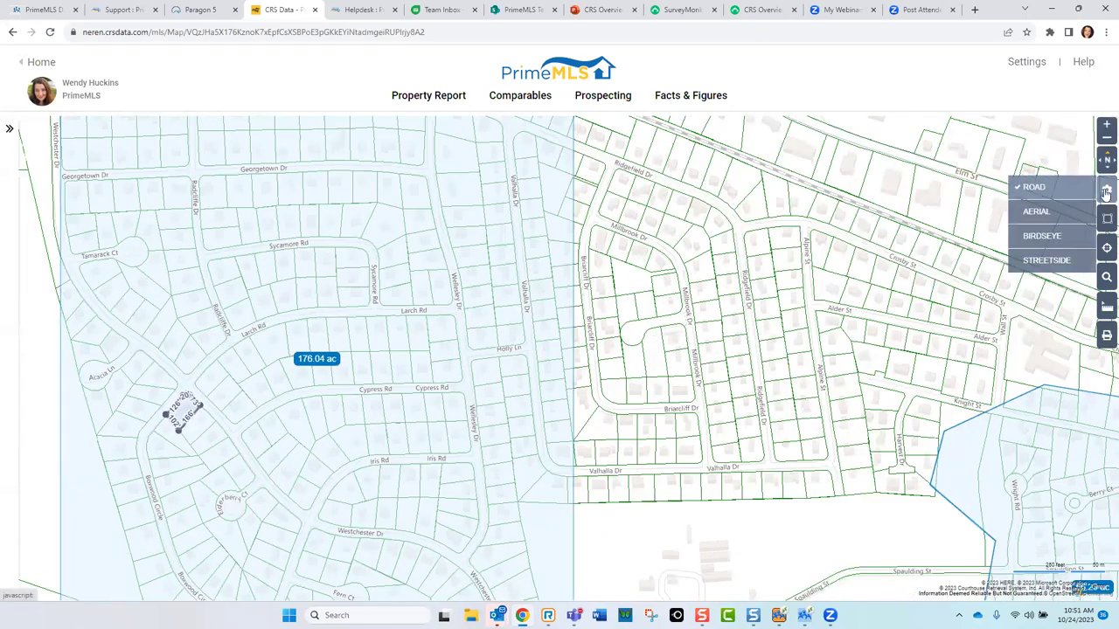
left_click(1036, 212)
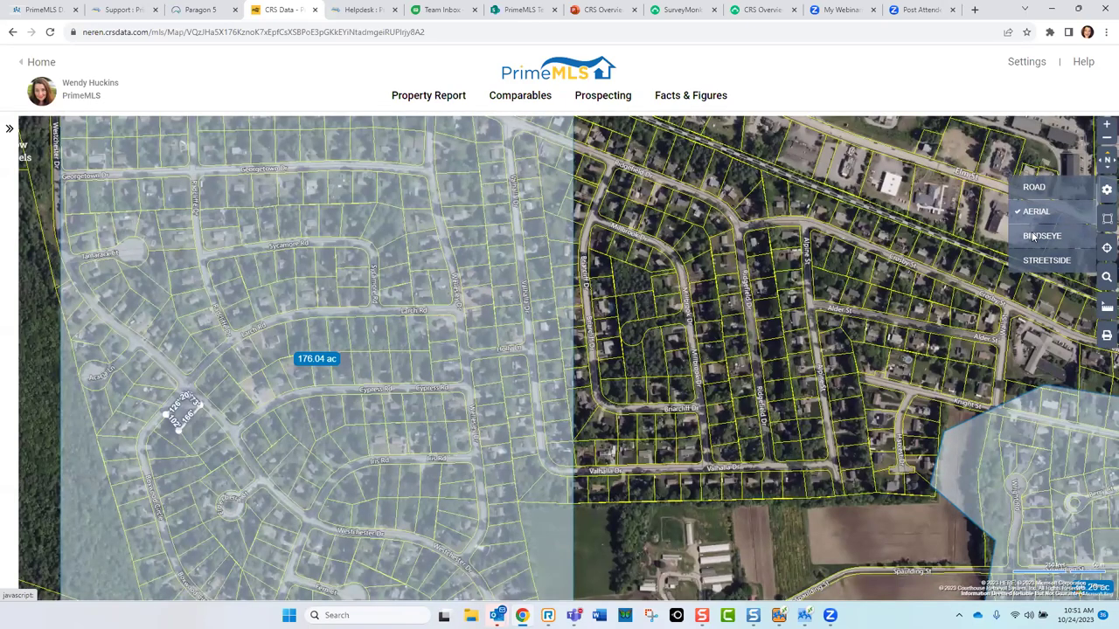
Step: Switch to Birdseye imagery and rotate the oblique view three times
left_click(1041, 236)
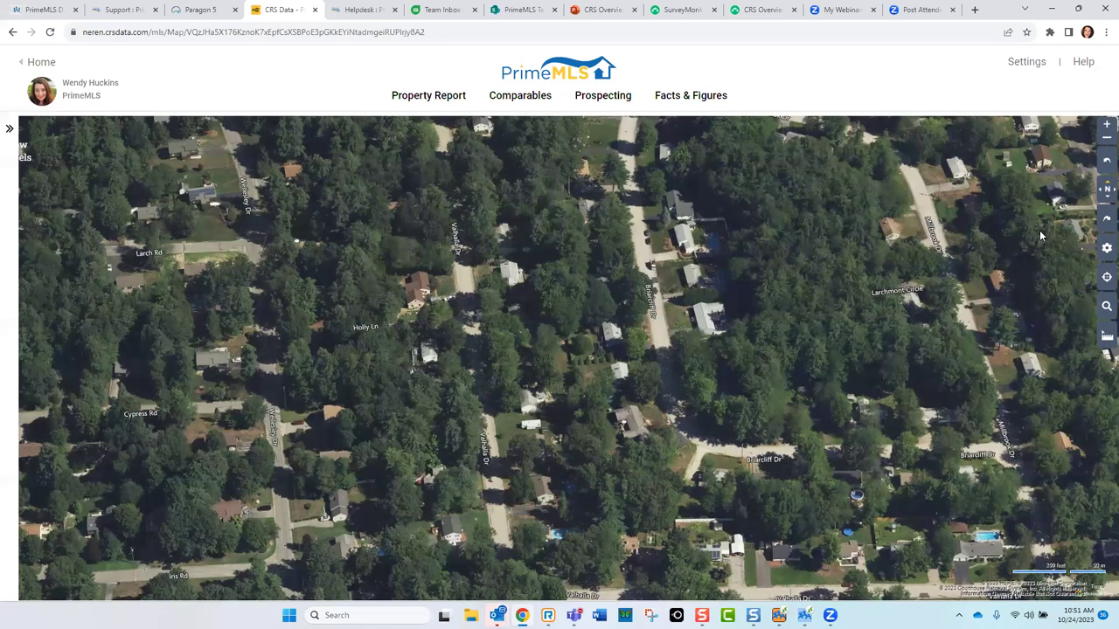
left_click(1105, 225)
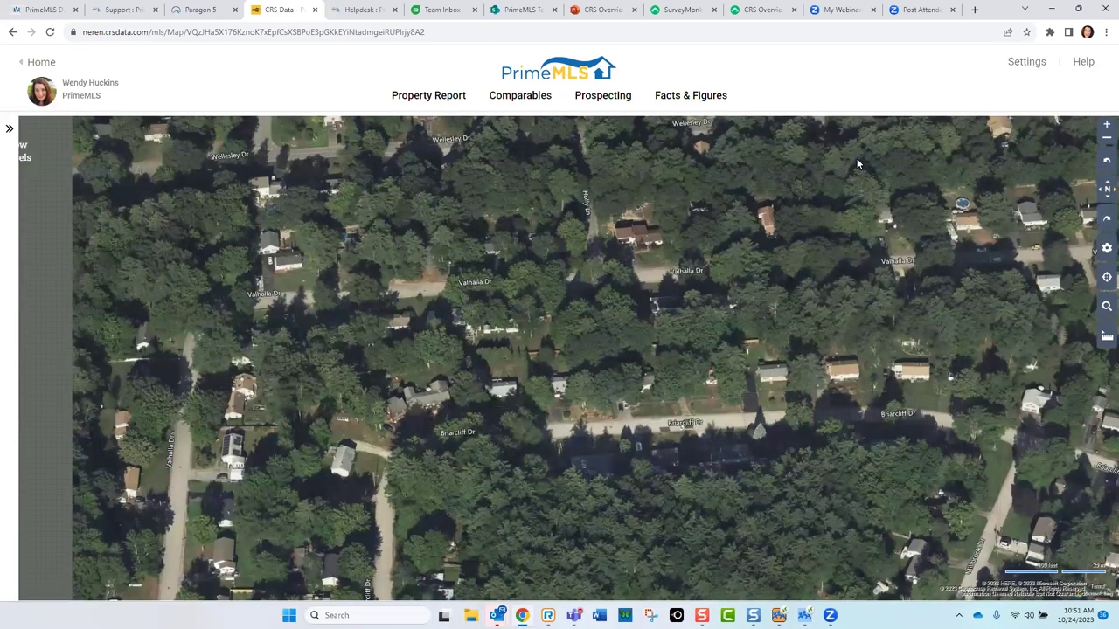
left_click(1106, 223)
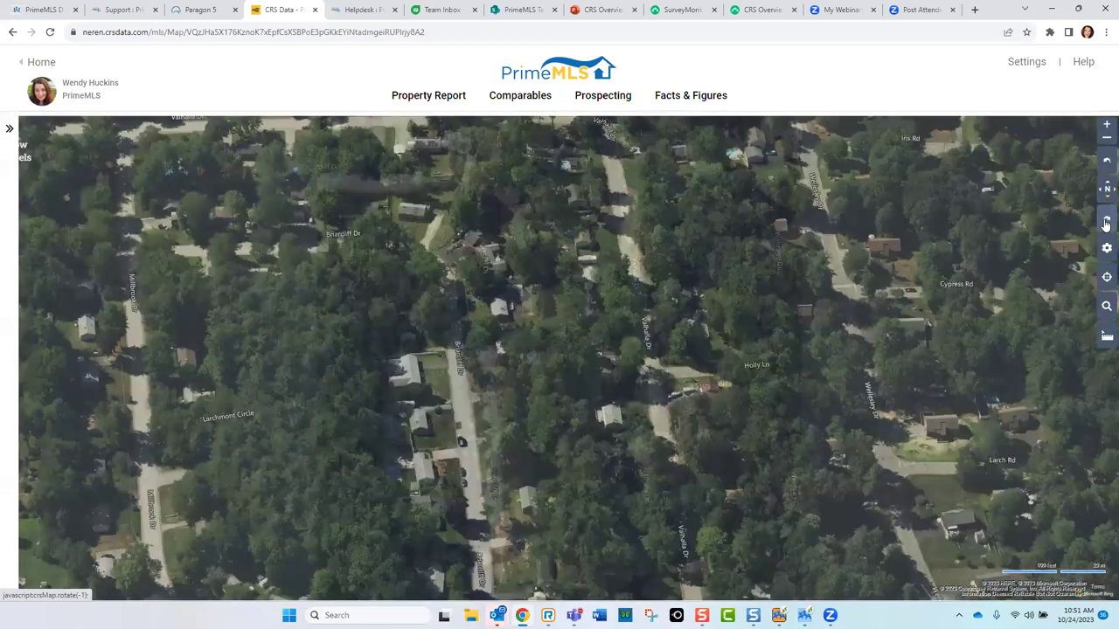
left_click(1106, 229)
left_click(1107, 249)
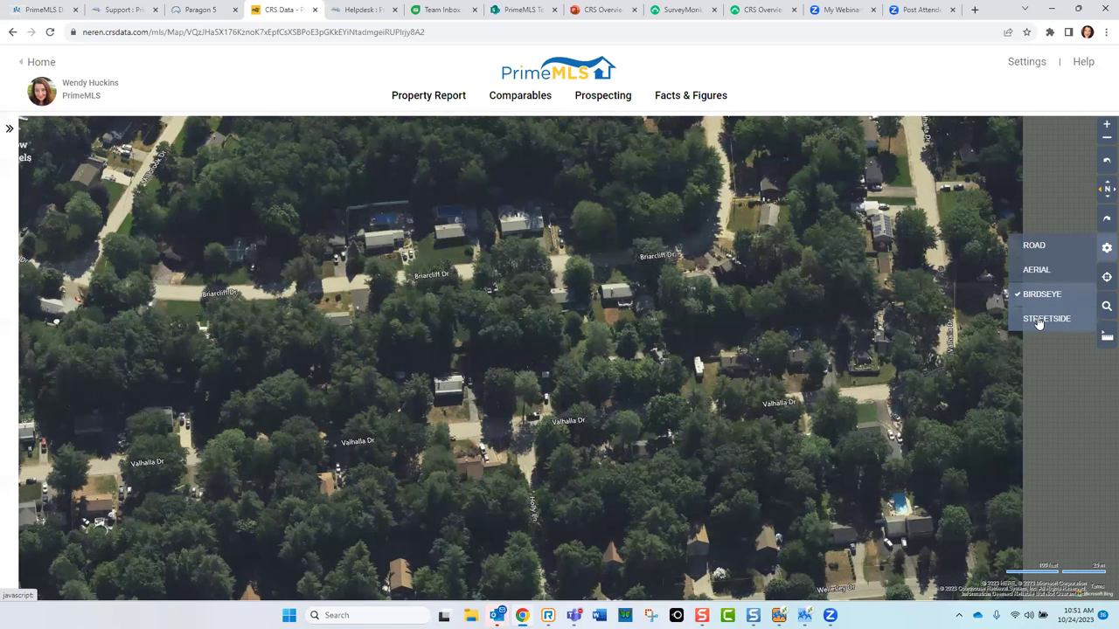
left_click(1106, 248)
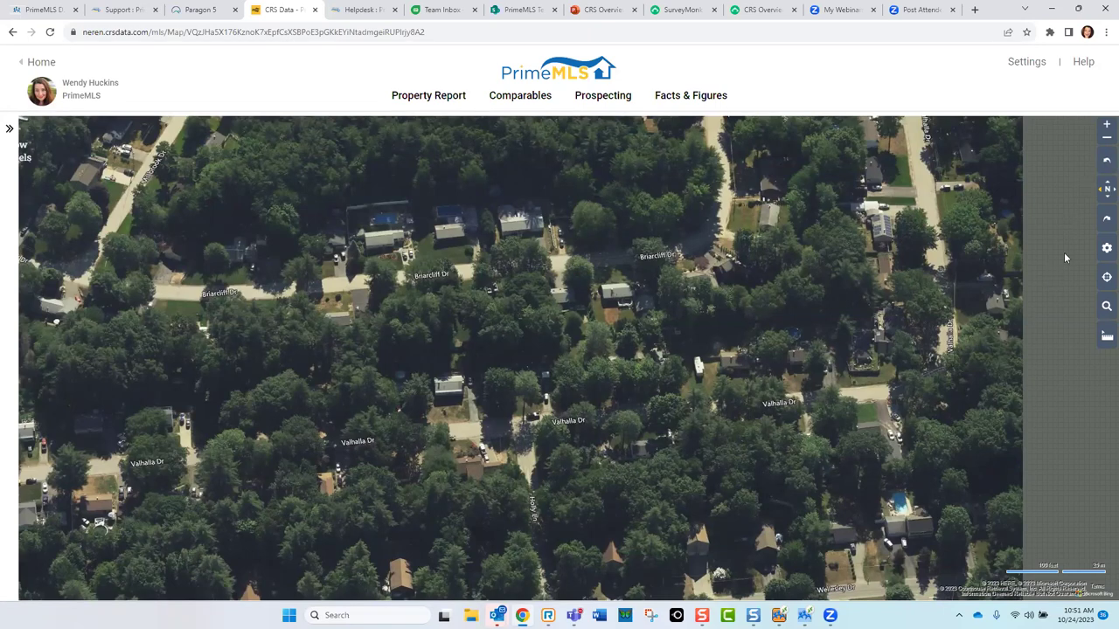
Step: Rotate the Birdseye view several more times, then return the map to the Road style
left_click(1105, 162)
left_click(1106, 164)
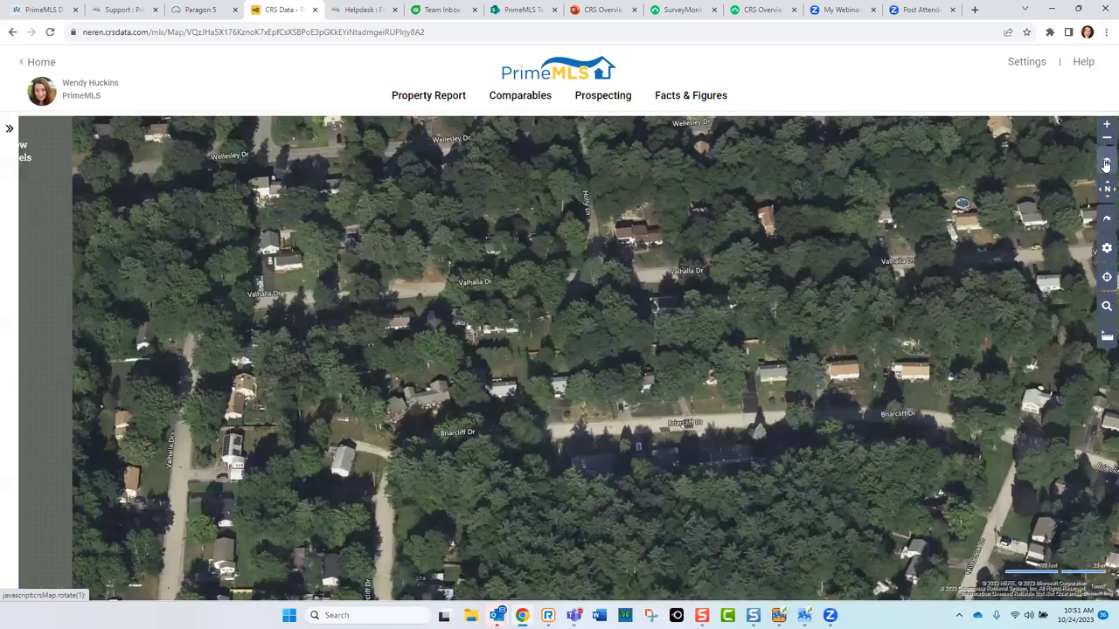
left_click(1106, 164)
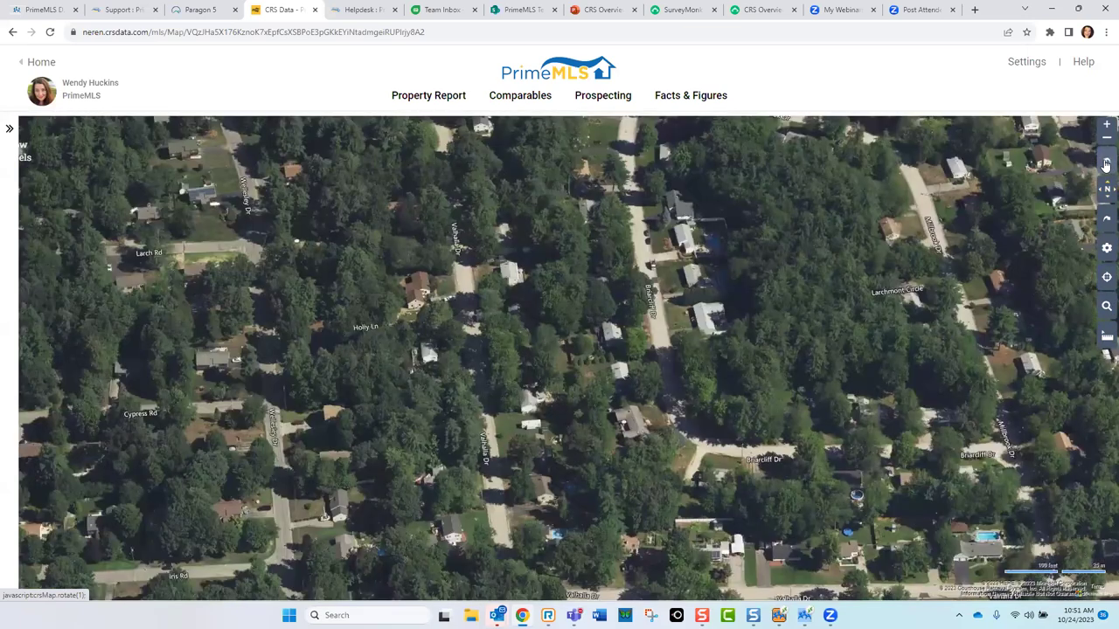
left_click(1105, 164)
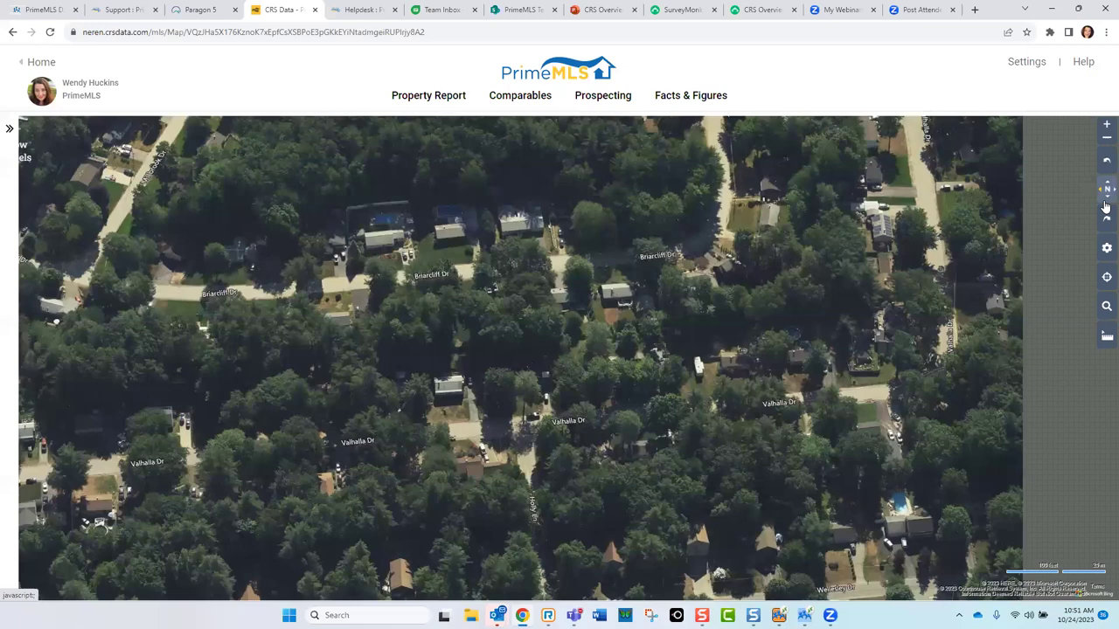
left_click(1106, 218)
left_click(1106, 250)
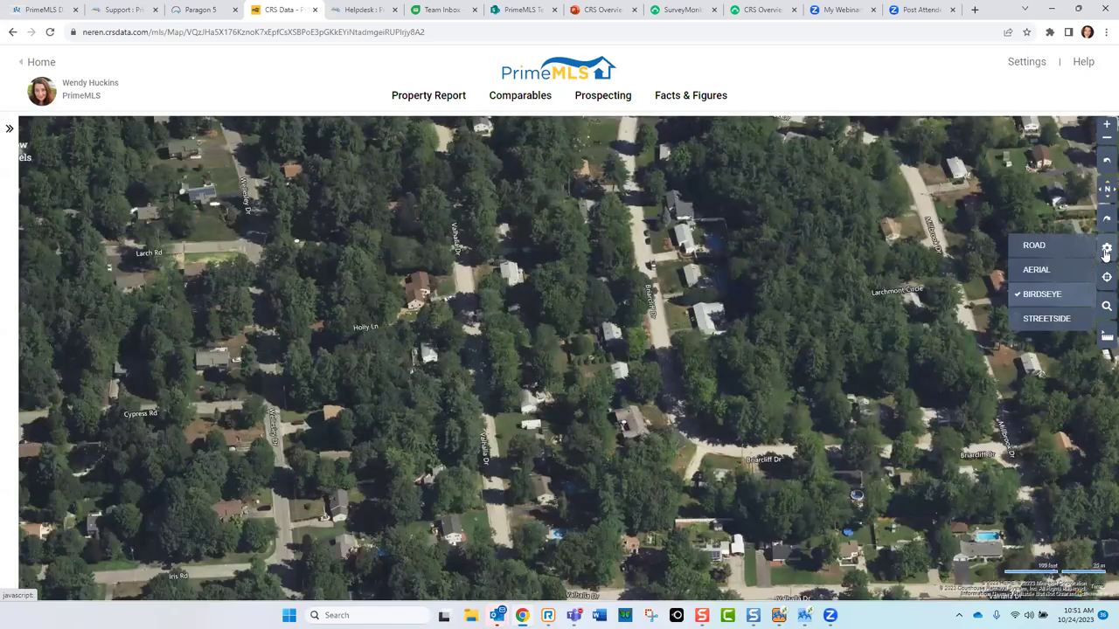
left_click(1043, 249)
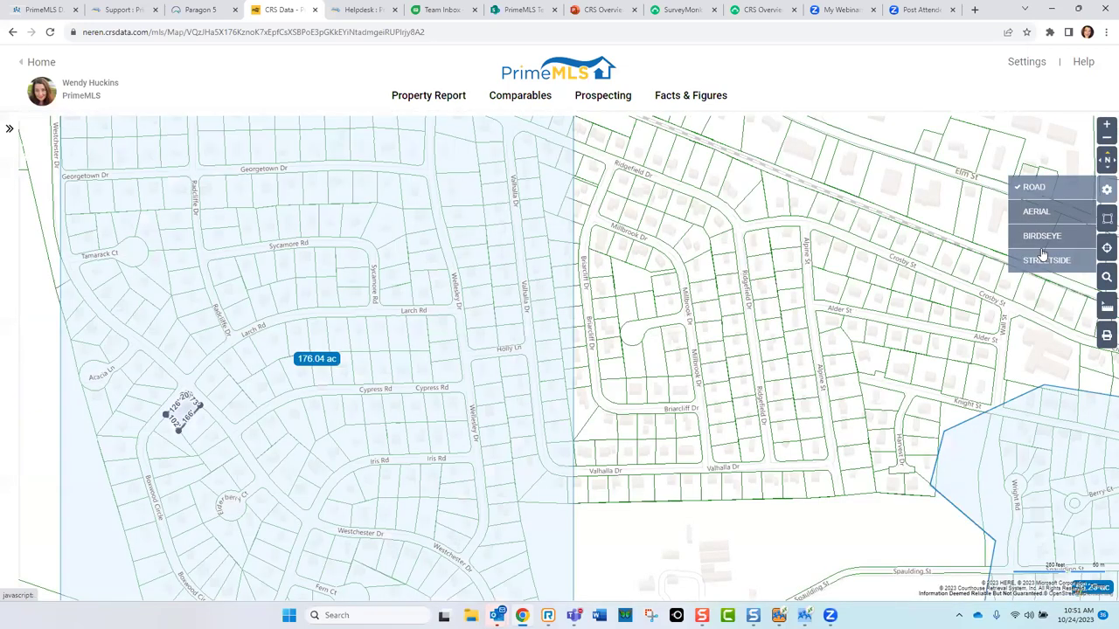
Step: Zoom out two levels and place a Streetside view on Elm St
left_click(1106, 137)
left_click(1106, 138)
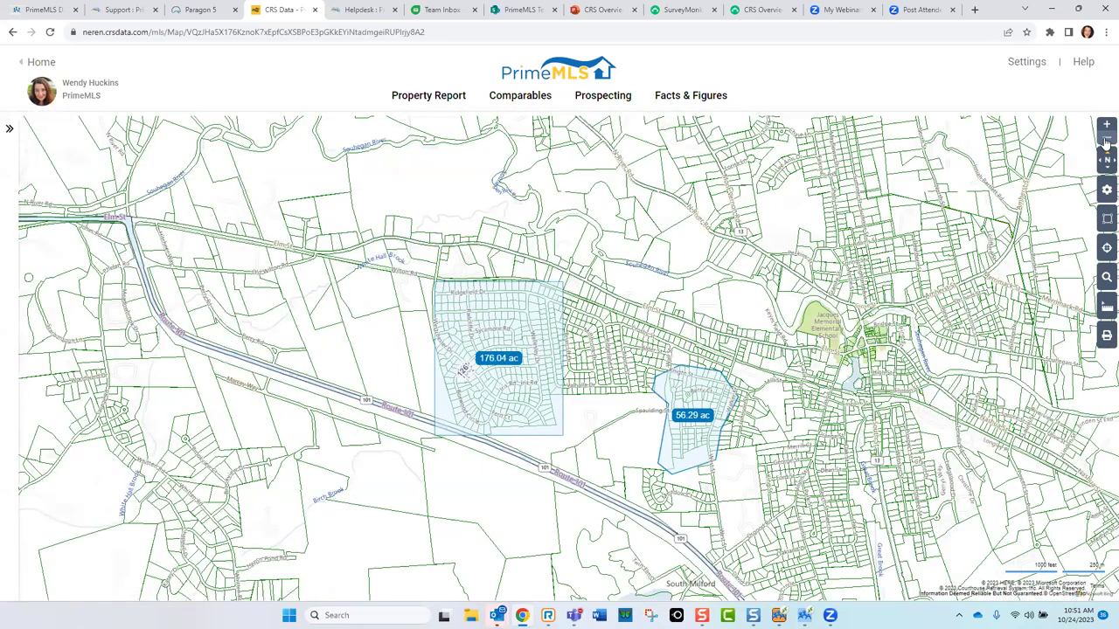
mouse_move(1106, 192)
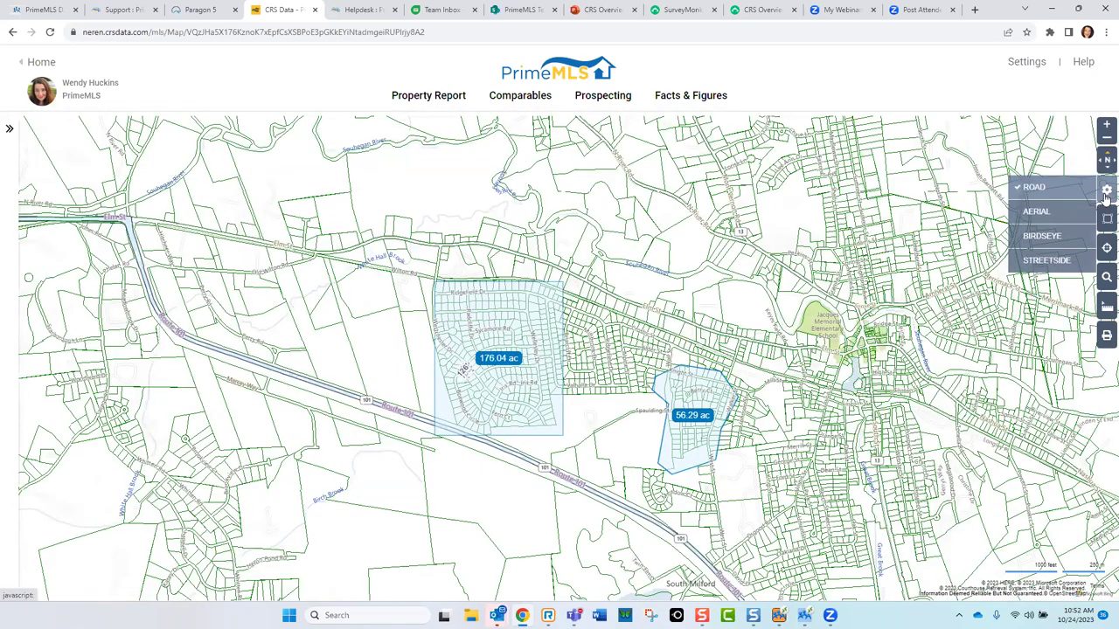
left_click(1031, 262)
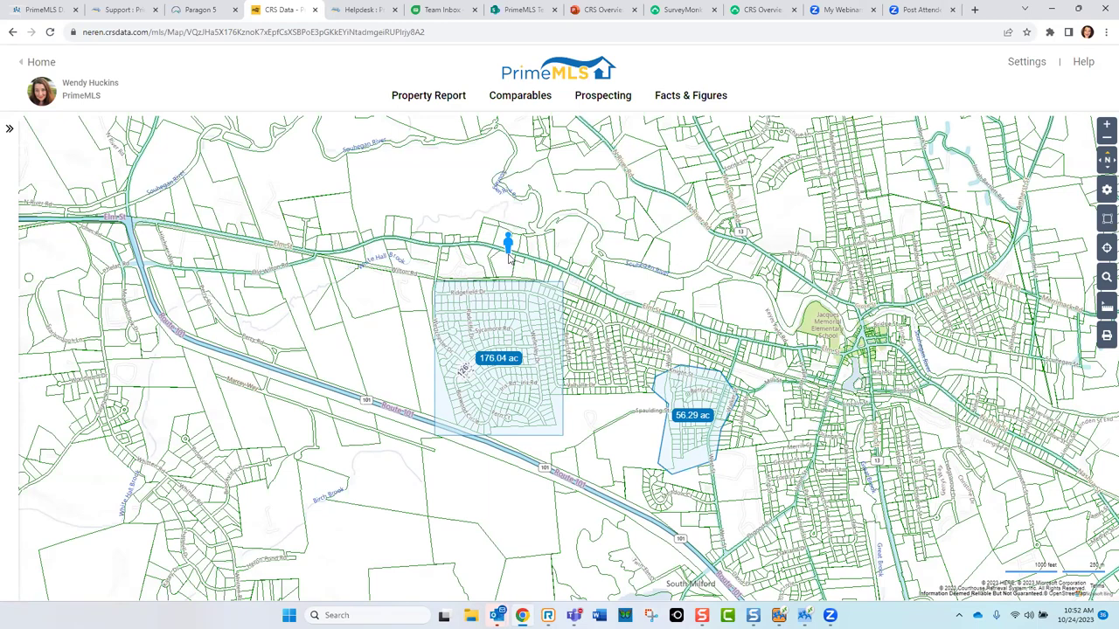
left_click_drag(512, 255, 471, 250)
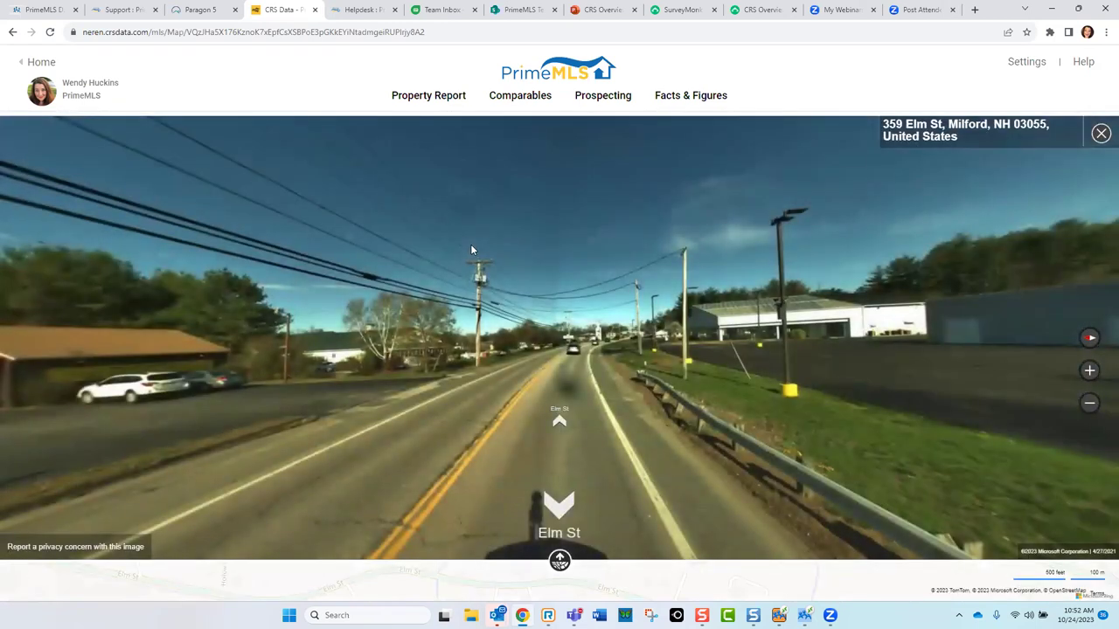
Step: Walk along Elm St, turn toward the roadside buildings, and close the street-level view
left_click(553, 404)
left_click(554, 386)
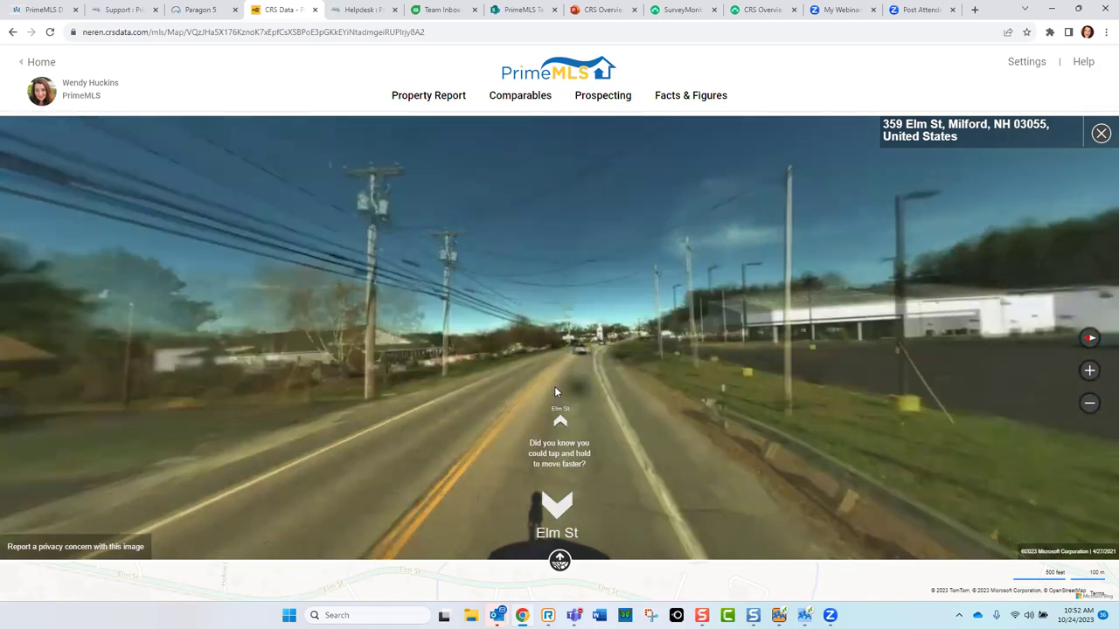
left_click_drag(596, 393, 587, 373)
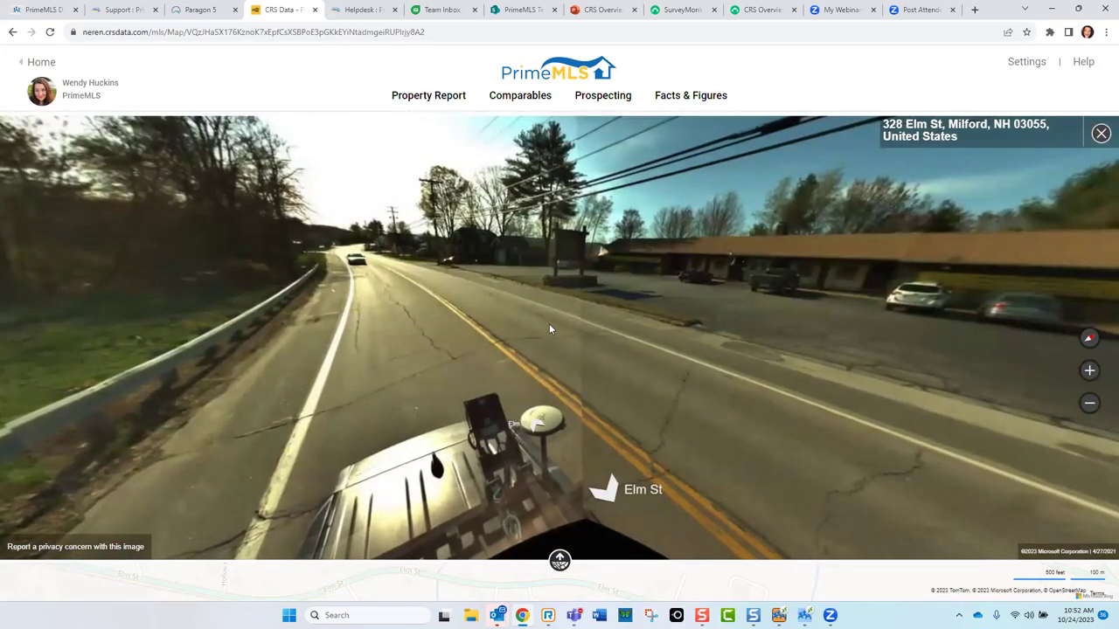
left_click(509, 398)
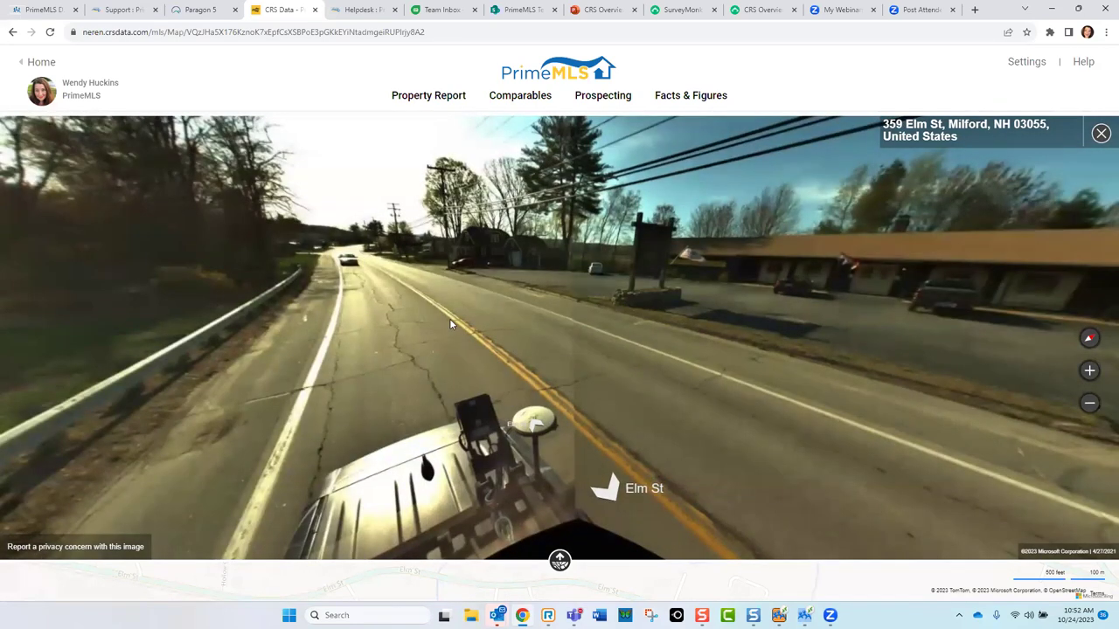
left_click(529, 424)
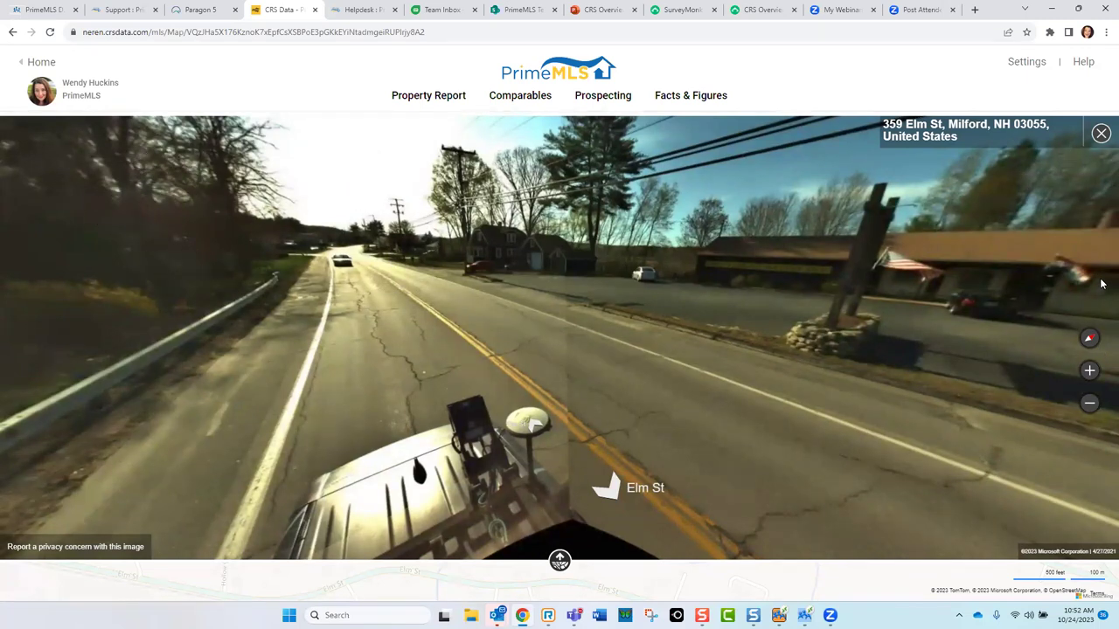
left_click(1101, 133)
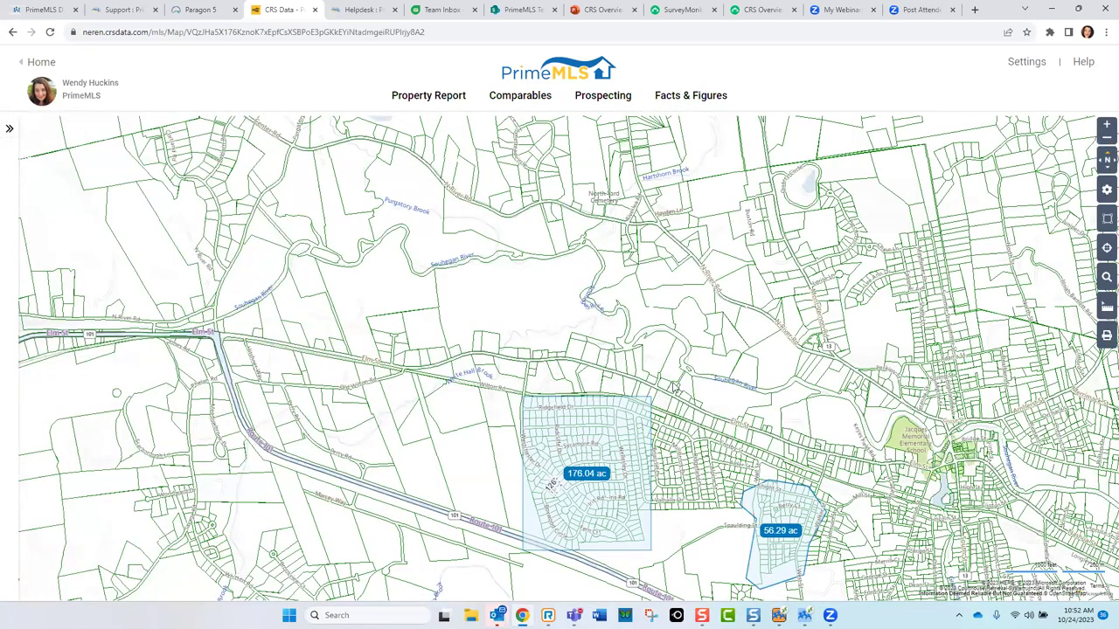
left_click_drag(663, 384, 620, 272)
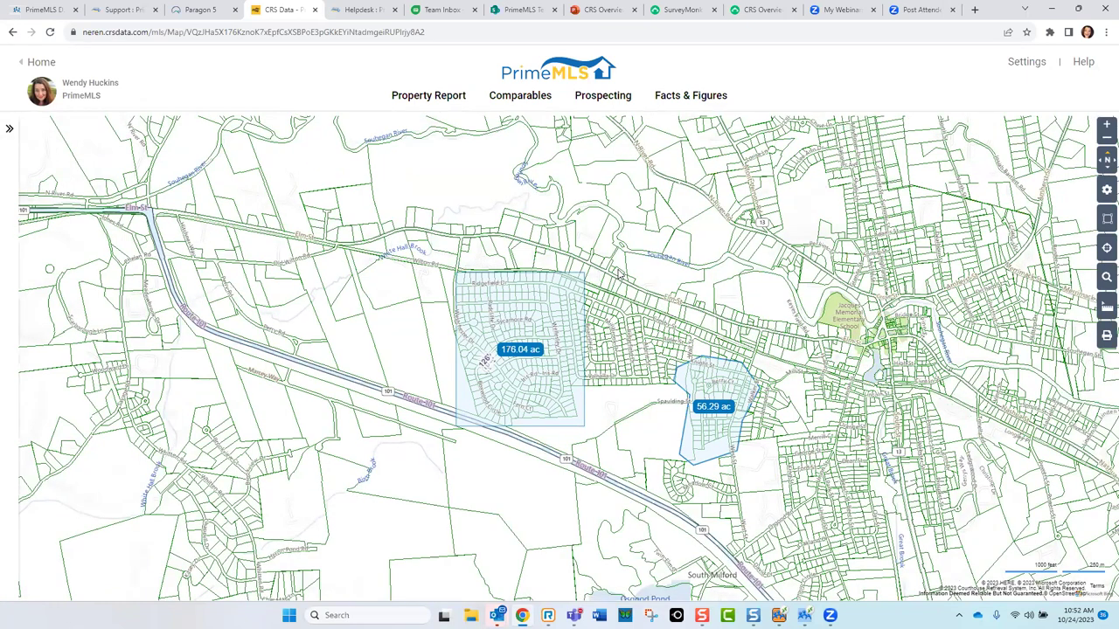
left_click(540, 294)
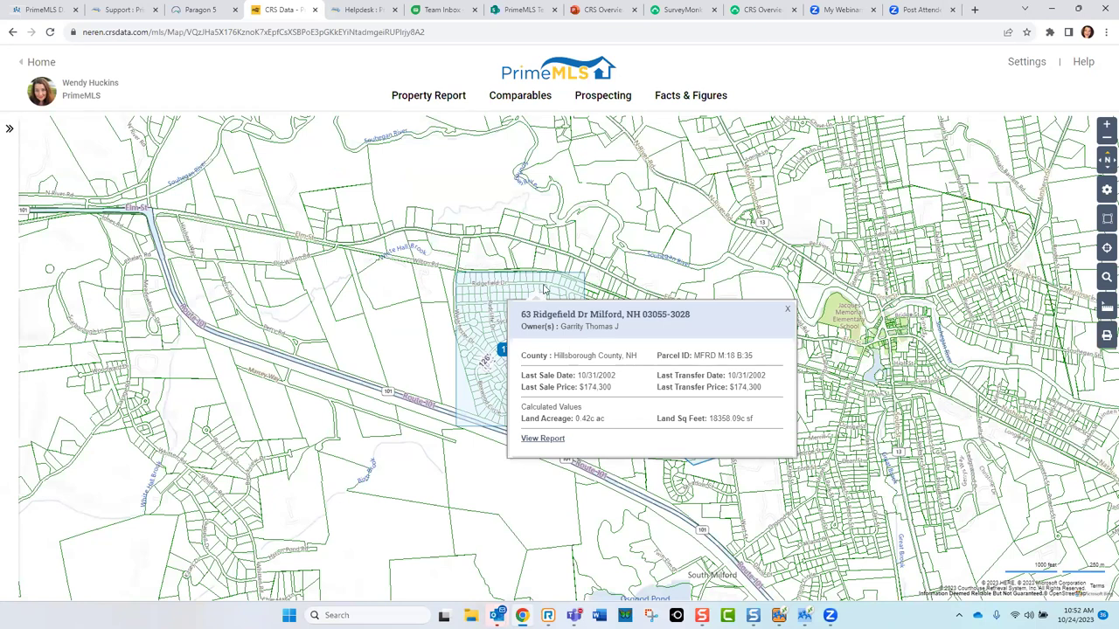
left_click(786, 310)
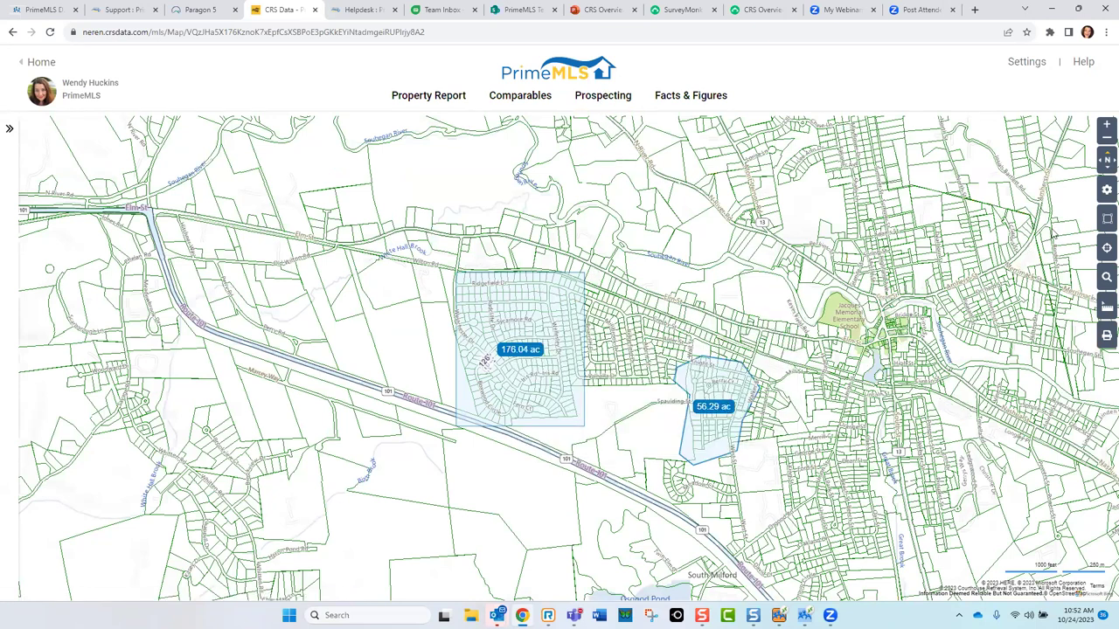
left_click(1106, 188)
mouse_move(1106, 281)
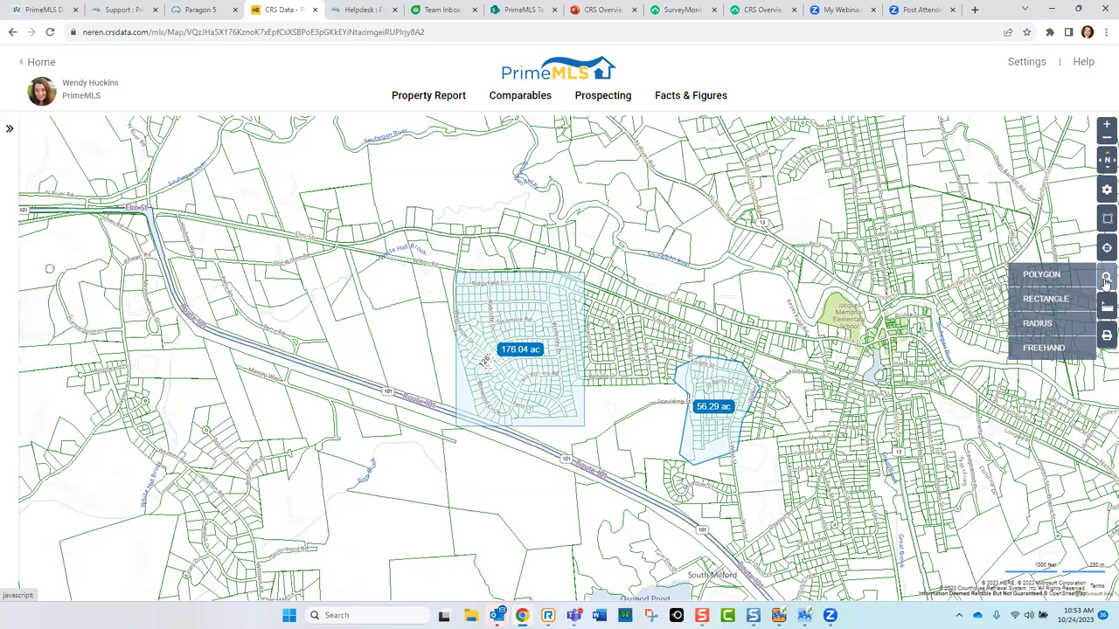
Step: Include a 103.29 ac freehand area southeast of town and view the 447 results in Prospecting
left_click(1052, 349)
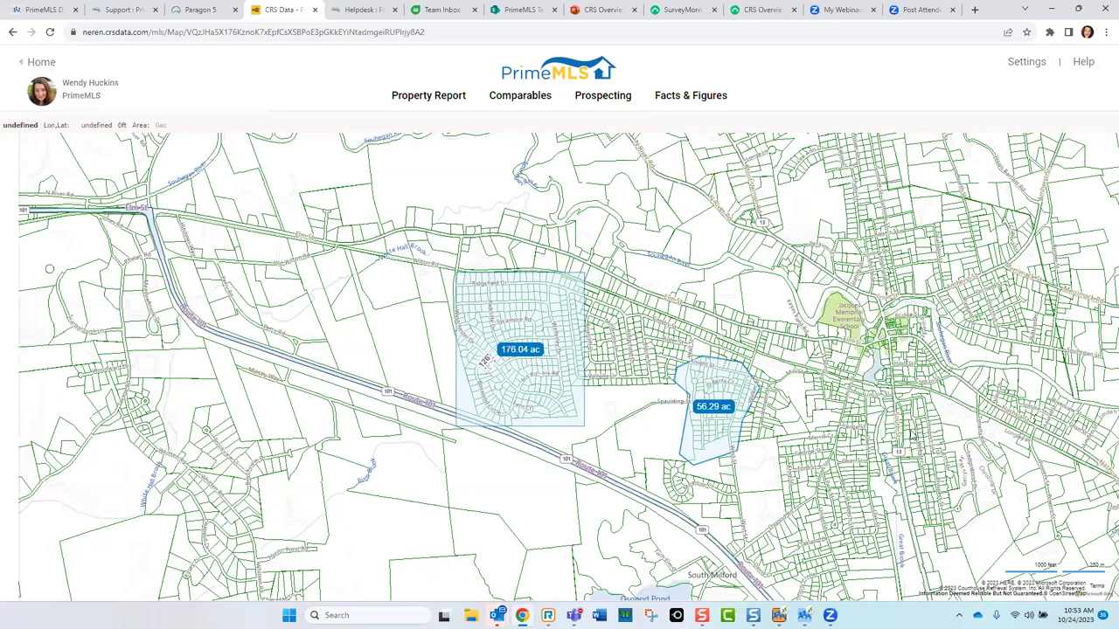
mouse_move(879, 451)
left_mouse_down()
mouse_move(885, 400)
mouse_move(865, 398)
mouse_move(859, 421)
mouse_move(820, 437)
mouse_move(825, 532)
mouse_move(850, 548)
mouse_move(914, 558)
mouse_move(927, 525)
mouse_move(900, 463)
mouse_move(879, 448)
left_mouse_up()
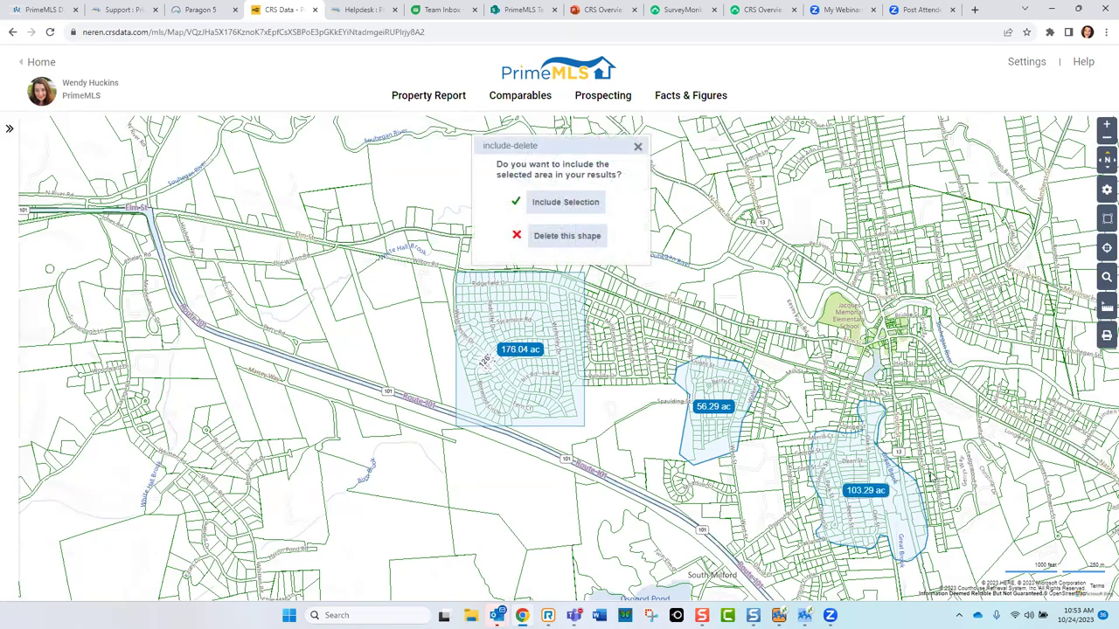
left_click(881, 495)
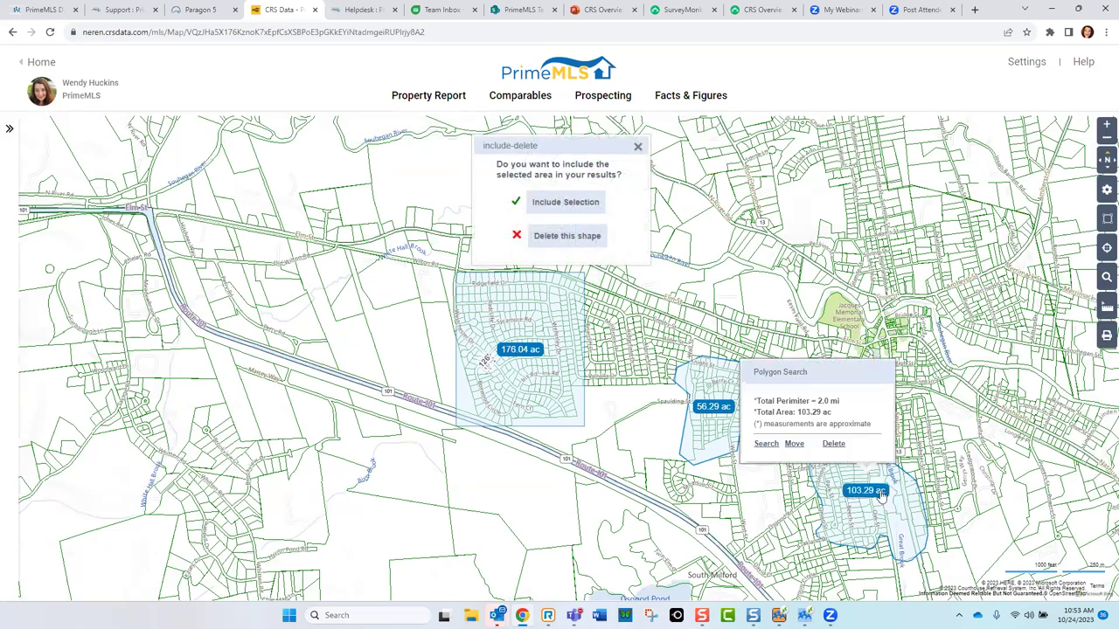
left_click(648, 170)
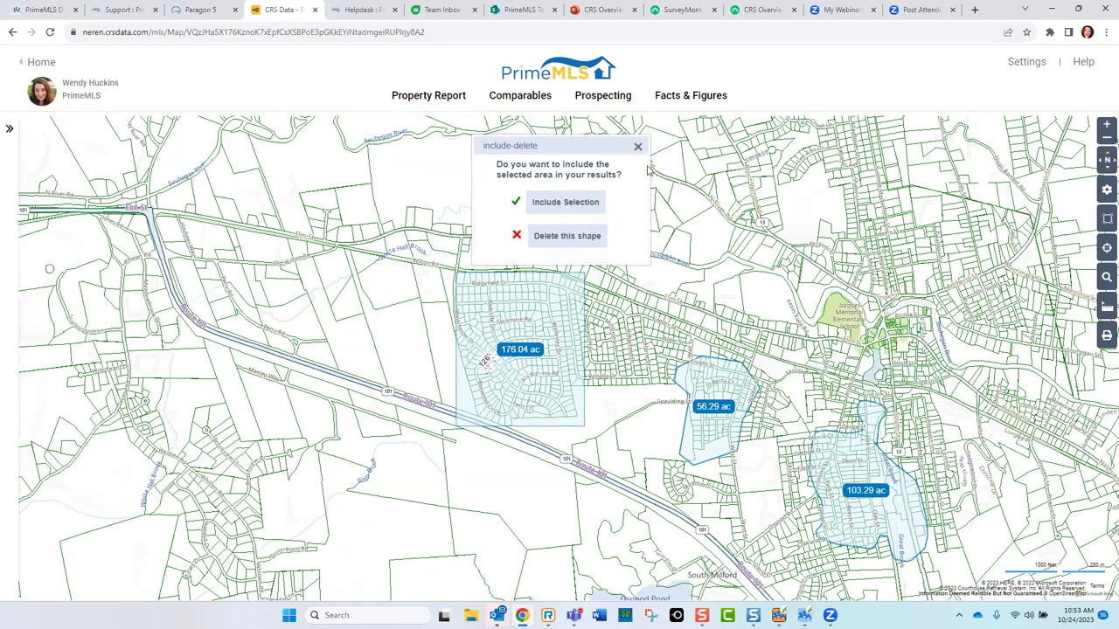
left_click(574, 208)
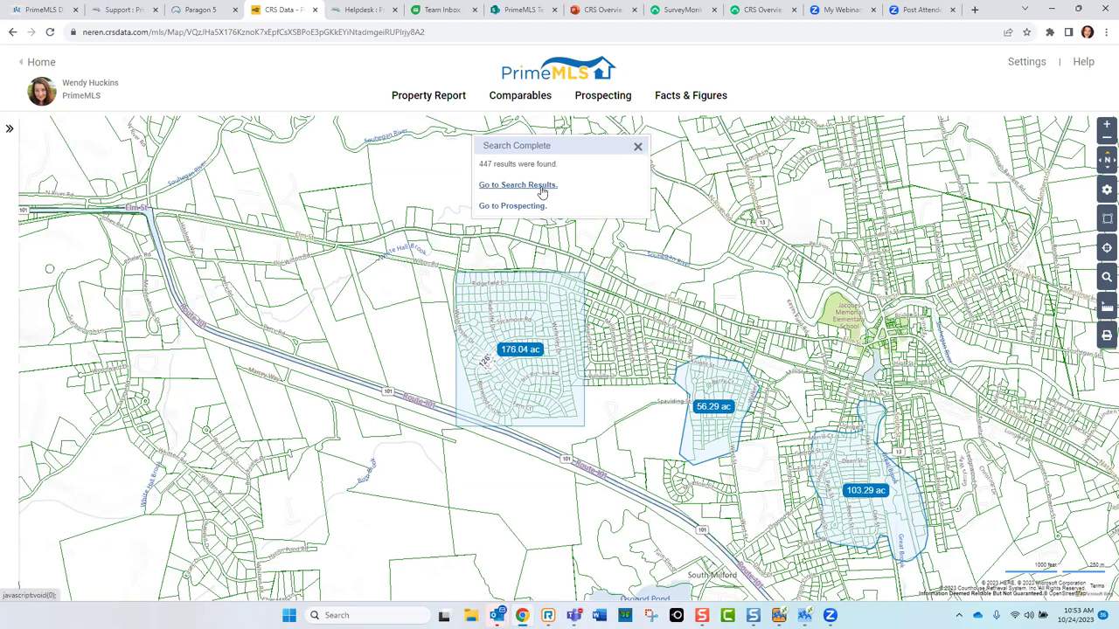
left_click(542, 191)
left_click(511, 207)
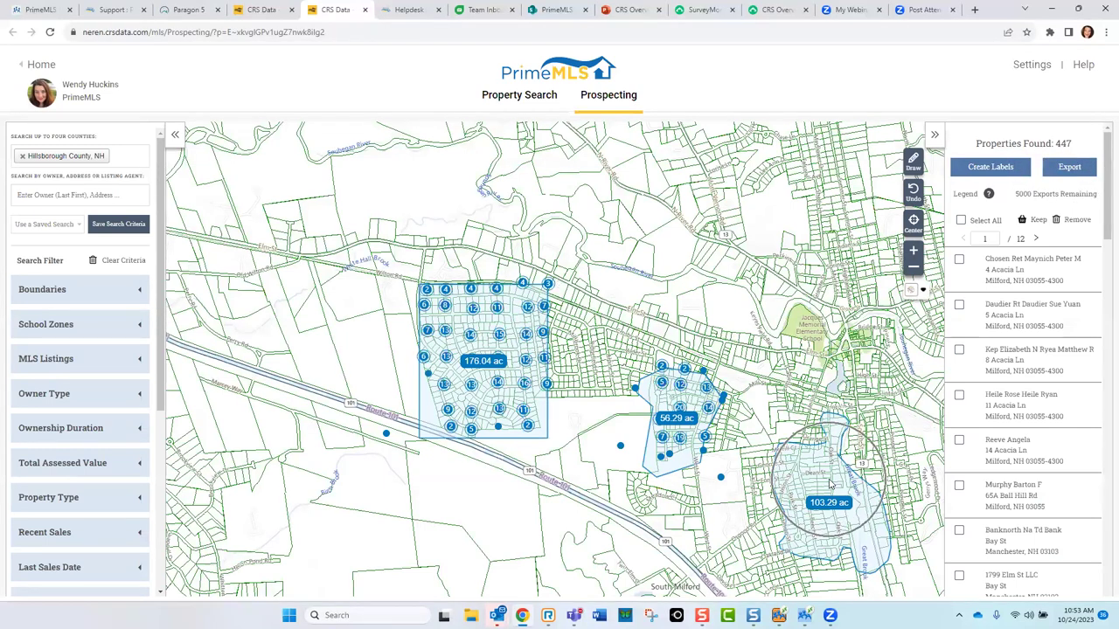
Step: Remove all active MLS listings from the results, leaving 444 properties
left_click(461, 369)
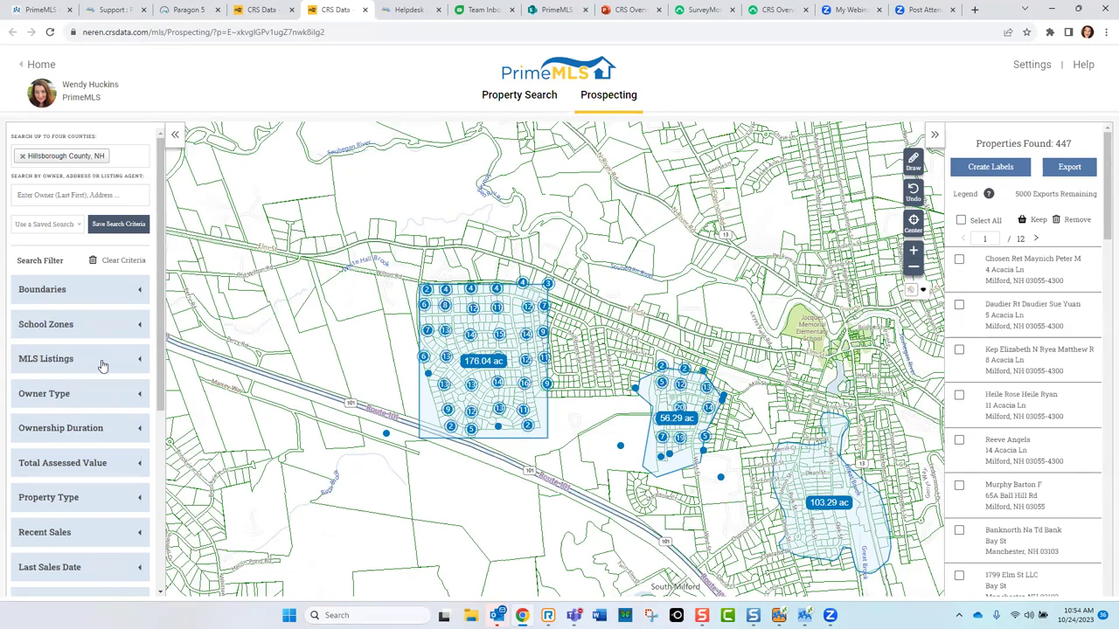
left_click(140, 362)
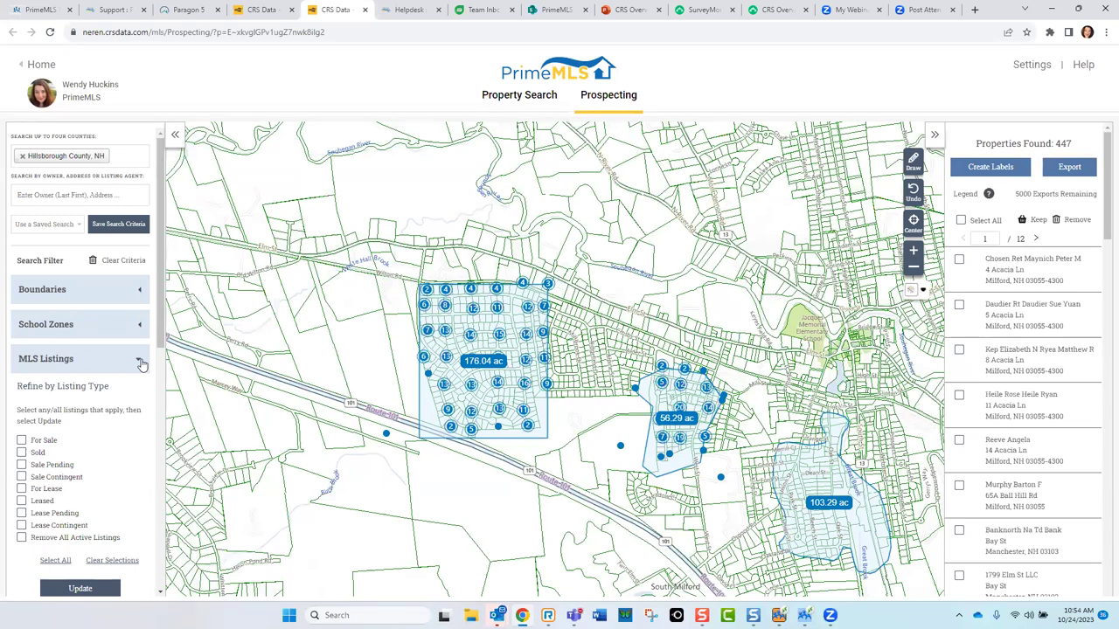
left_click(45, 540)
left_click(22, 539)
left_click(77, 589)
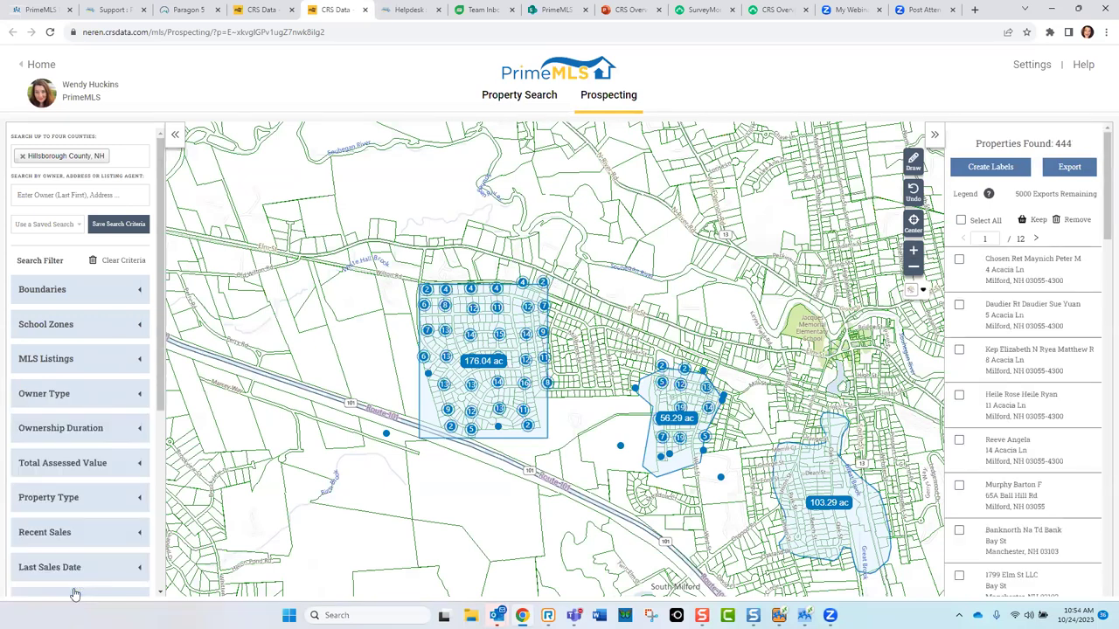
left_click(1063, 145)
left_click_drag(163, 334, 164, 374)
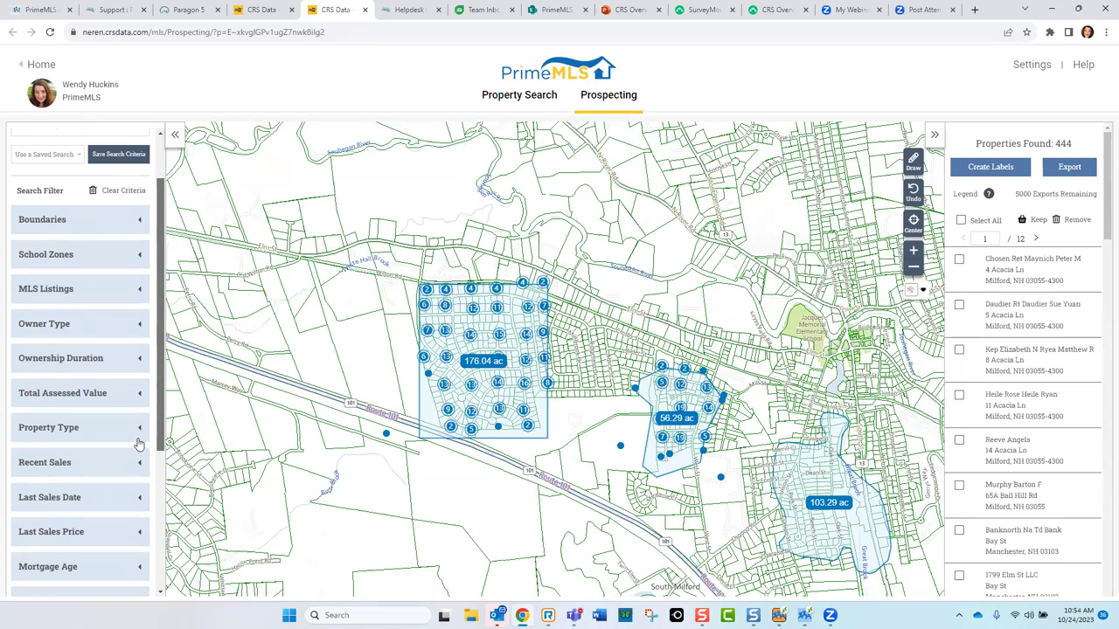
Step: Exclude sales from the last 12 months with the Recent Sales slider, leaving 432 properties
left_click(80, 465)
left_click(139, 467)
left_click(24, 504)
left_click_drag(24, 506, 99, 505)
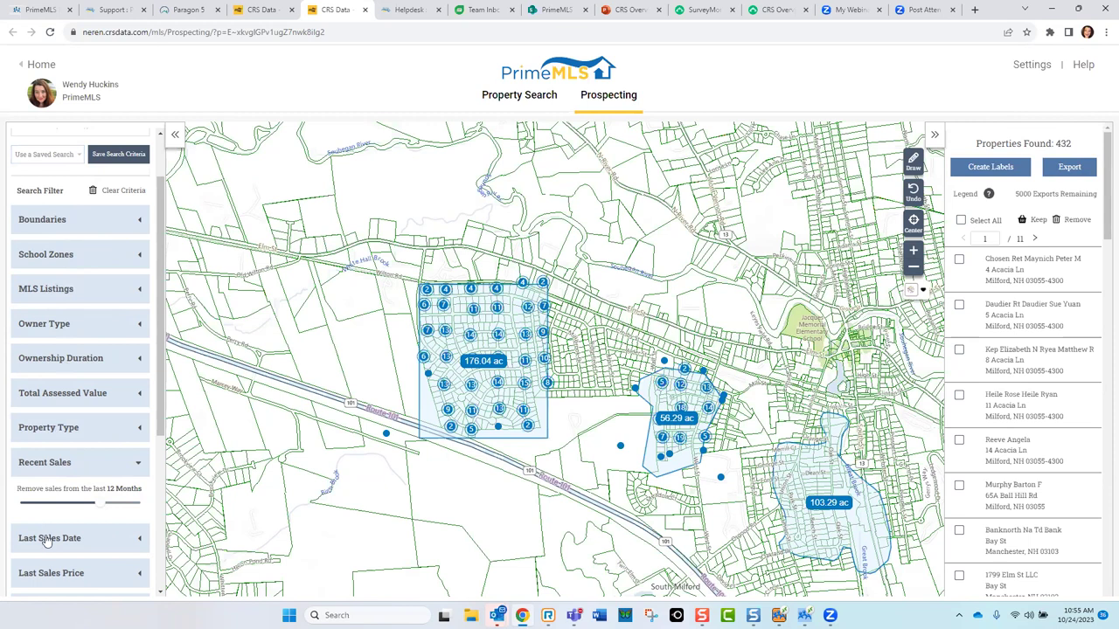
left_click_drag(166, 422, 148, 577)
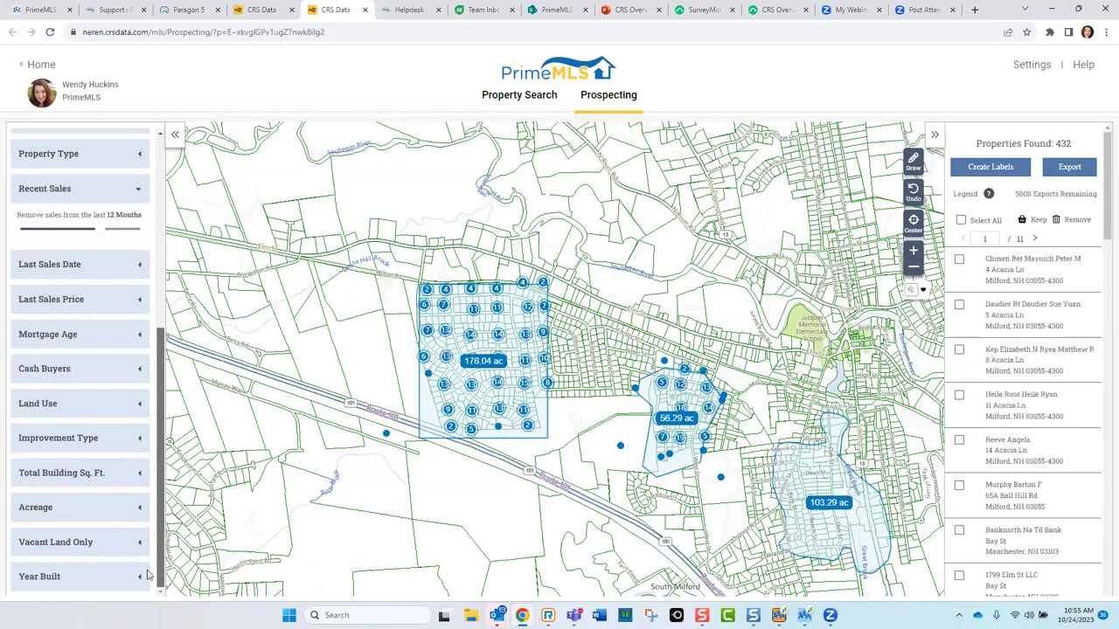
Step: Filter Land Use to Single Family Residential by searching 'sing'
left_click(56, 406)
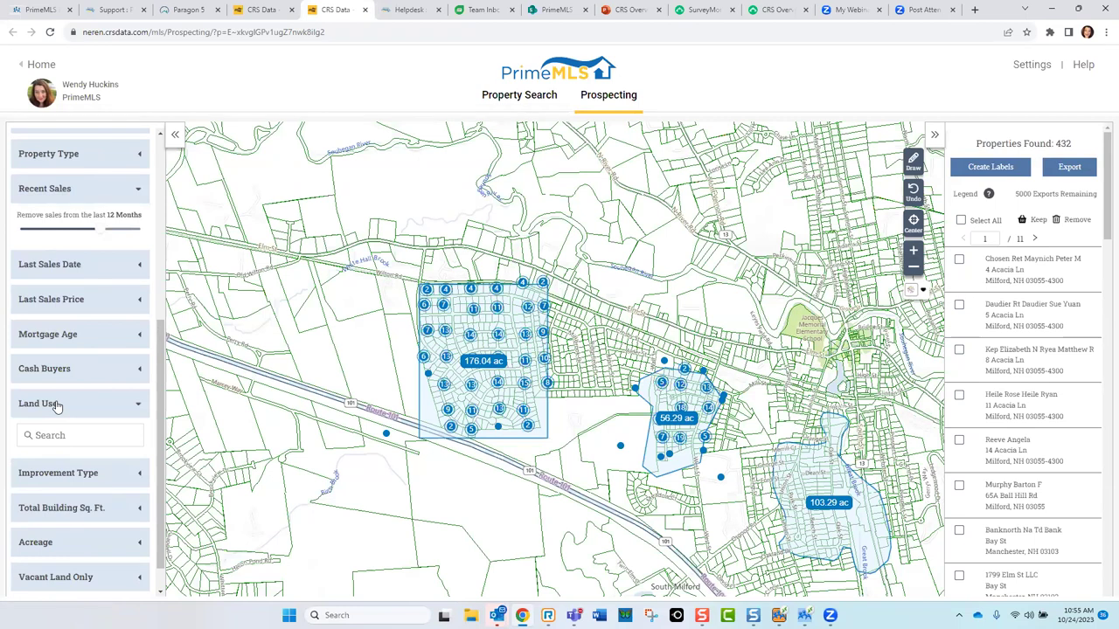
left_click(49, 435)
left_click(49, 435)
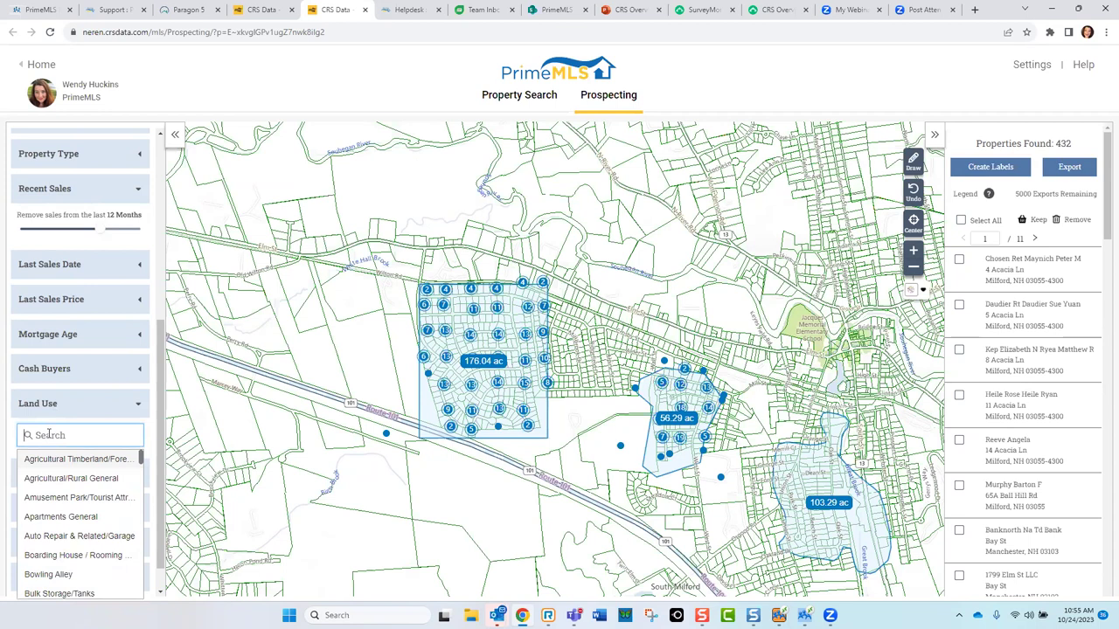
type("sing")
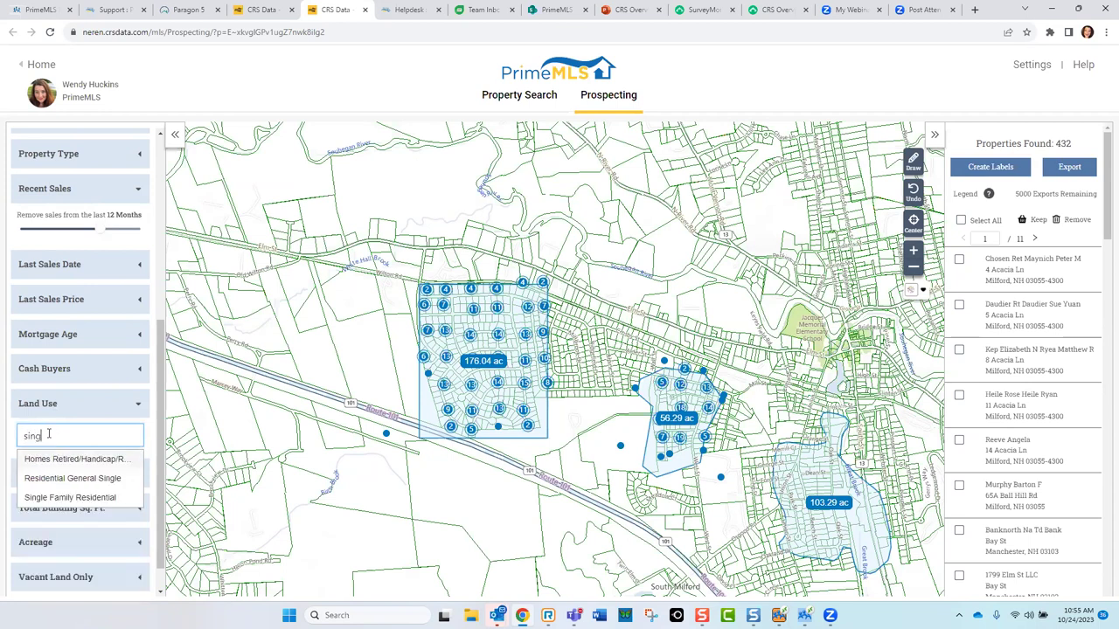
left_click(54, 499)
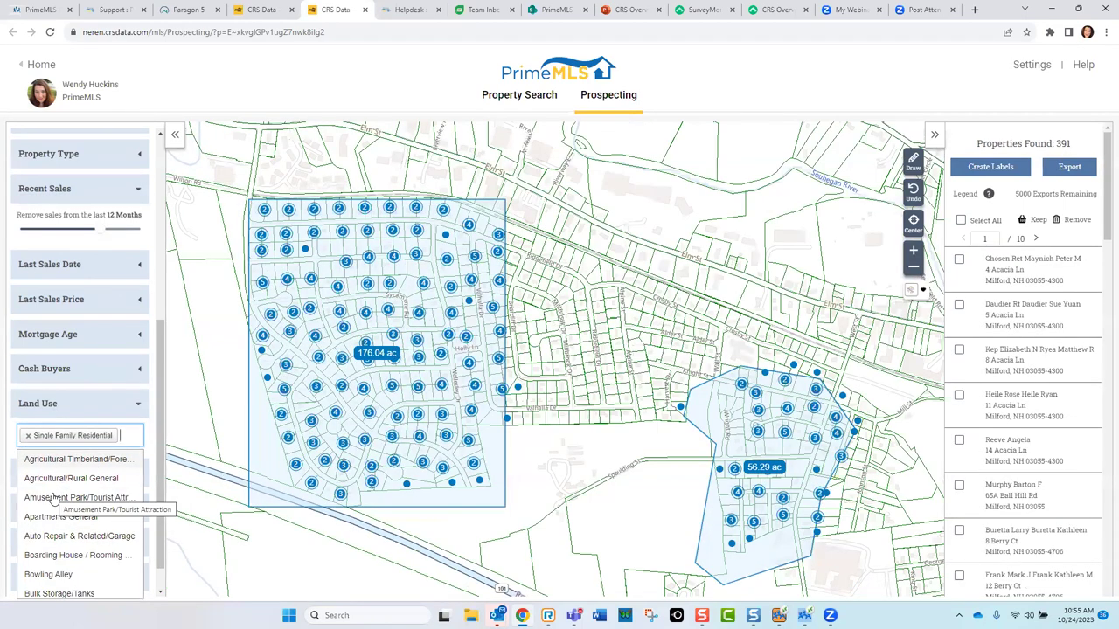
Step: Bring up the Prospecting Export Options for the 391 found properties
left_click(1067, 143)
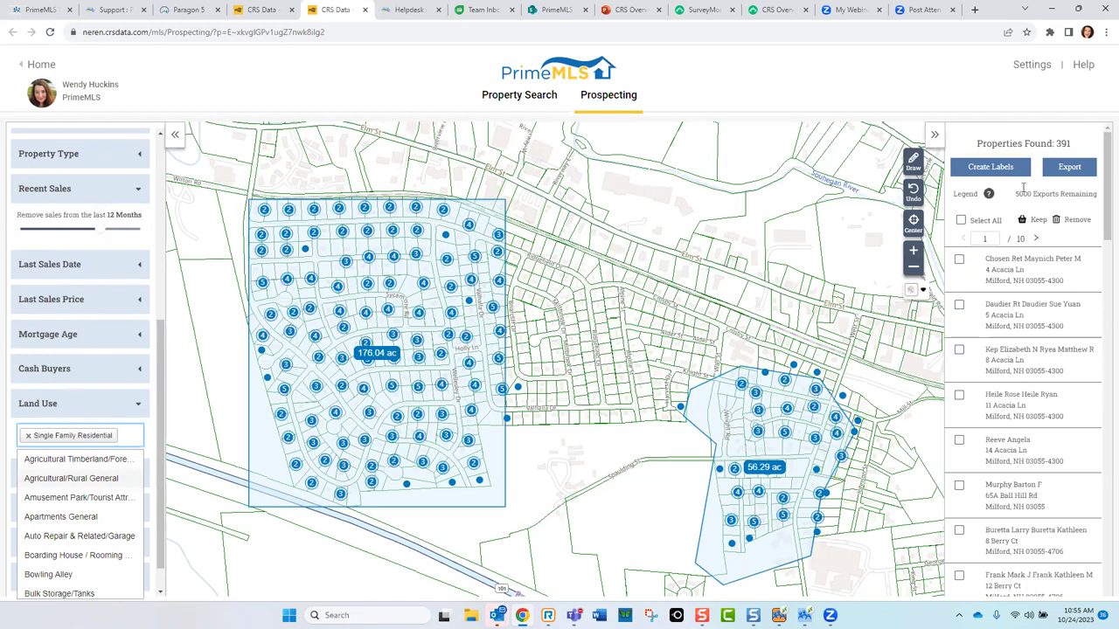
left_click(1044, 149)
left_click(1077, 225)
left_click(1060, 145)
left_click(1037, 194)
left_click(1055, 194)
Step: Select every export column, Owner Name 1 through Census Tract, for the 391 properties
left_click(1070, 169)
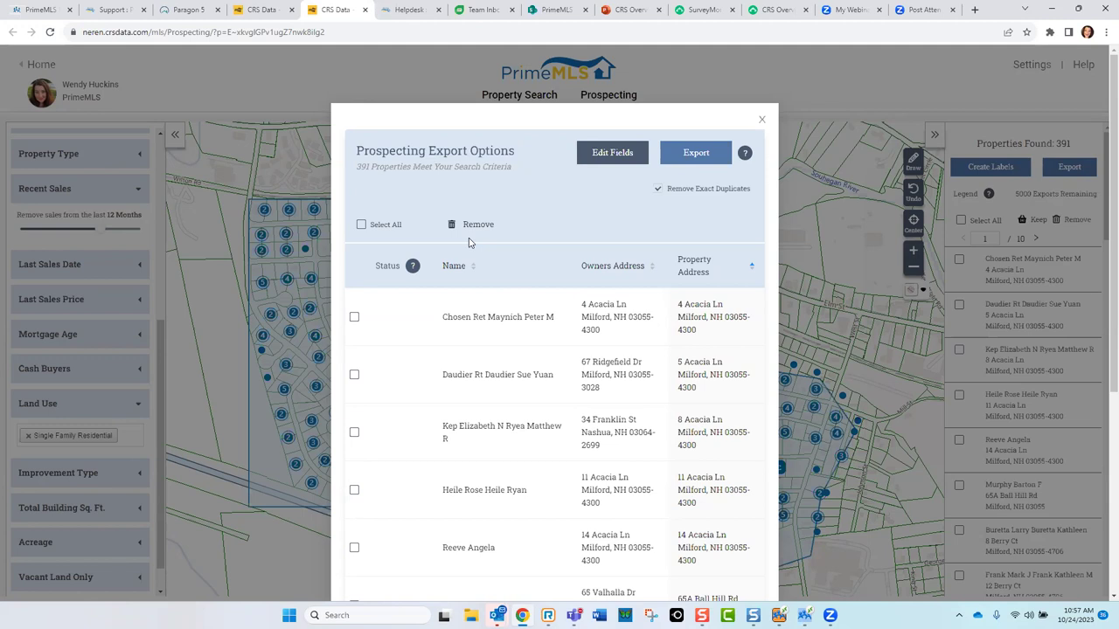
left_click(608, 164)
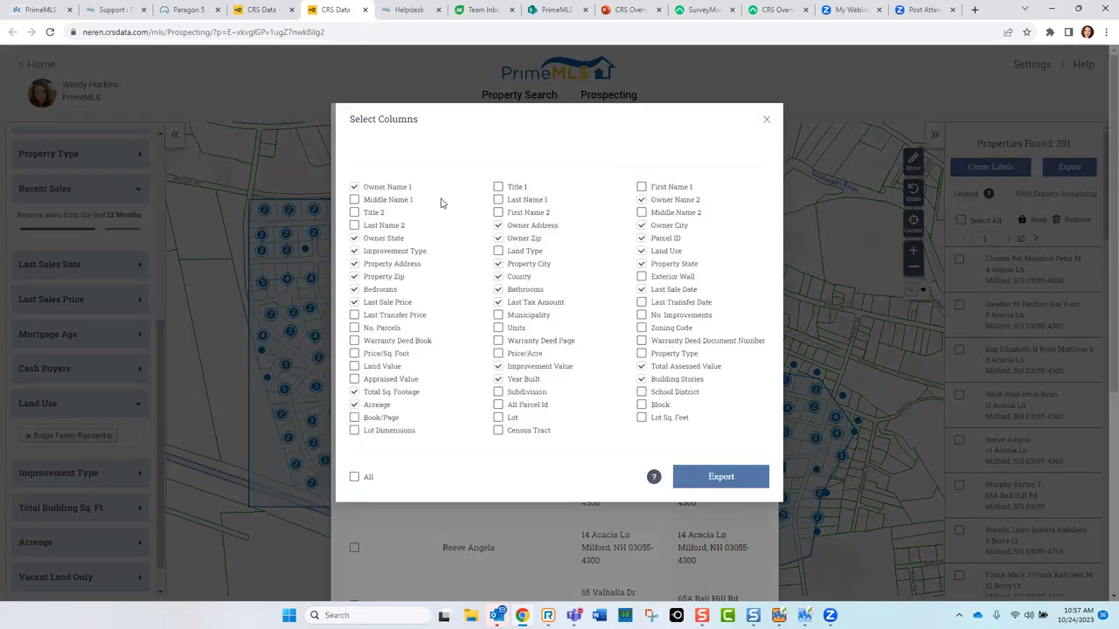
left_click(355, 478)
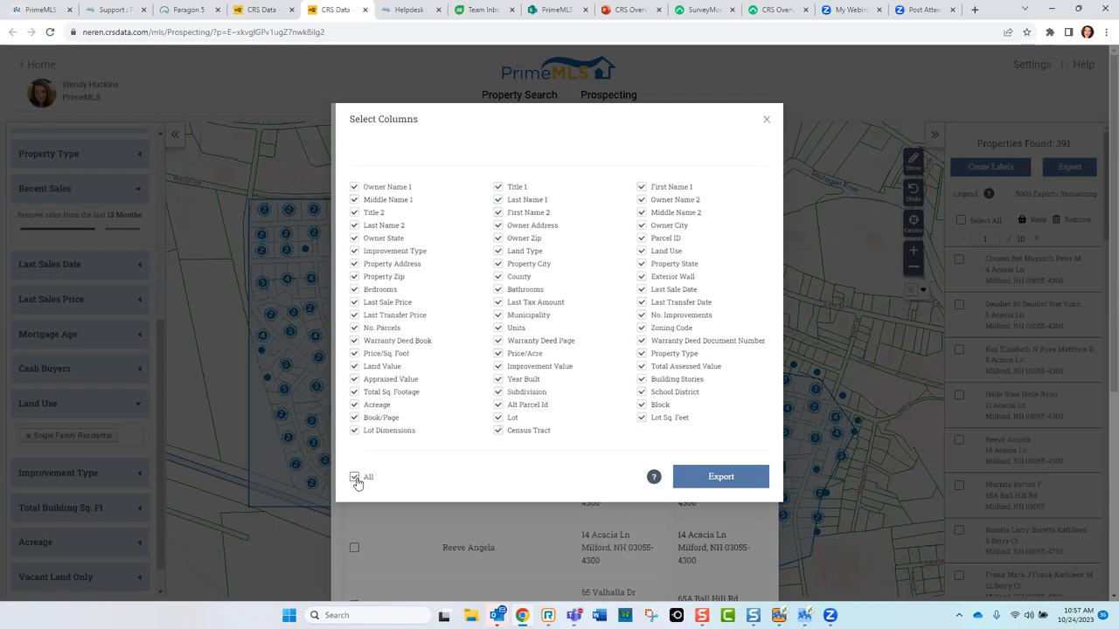
Step: Export the 391 properties to a CSV file with every column except Title 2
left_click(355, 213)
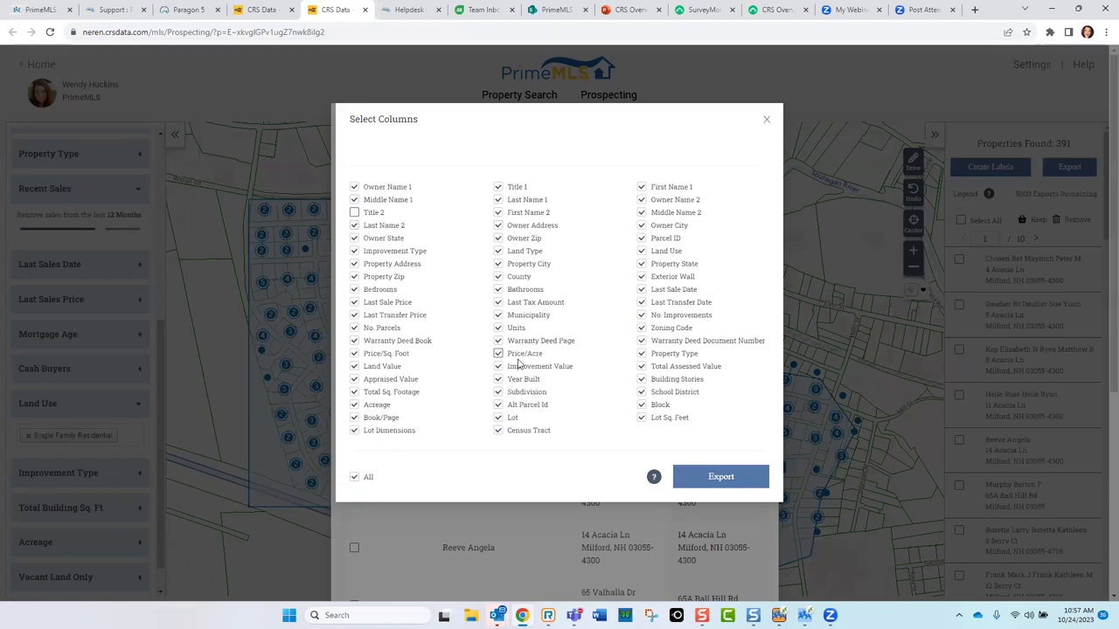
mouse_move(653, 478)
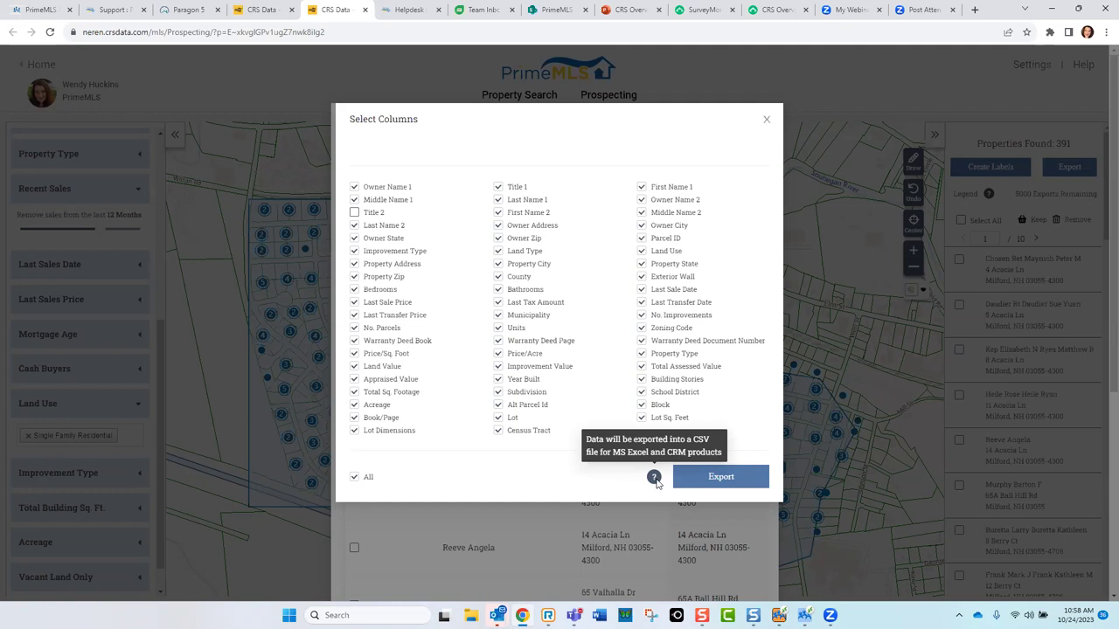
left_click(708, 482)
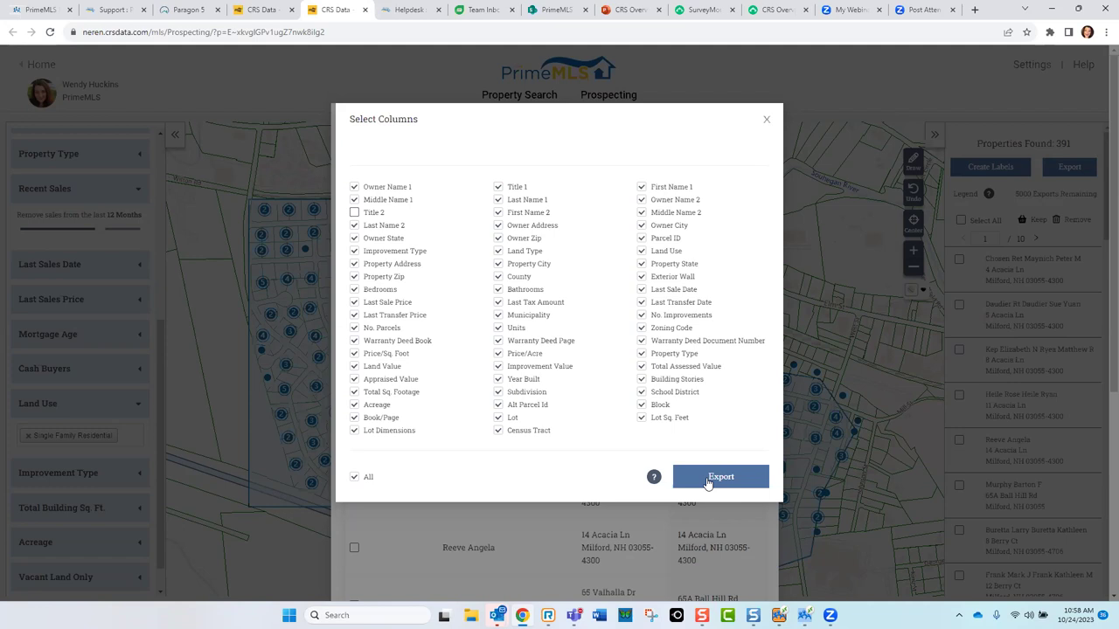
left_click(767, 120)
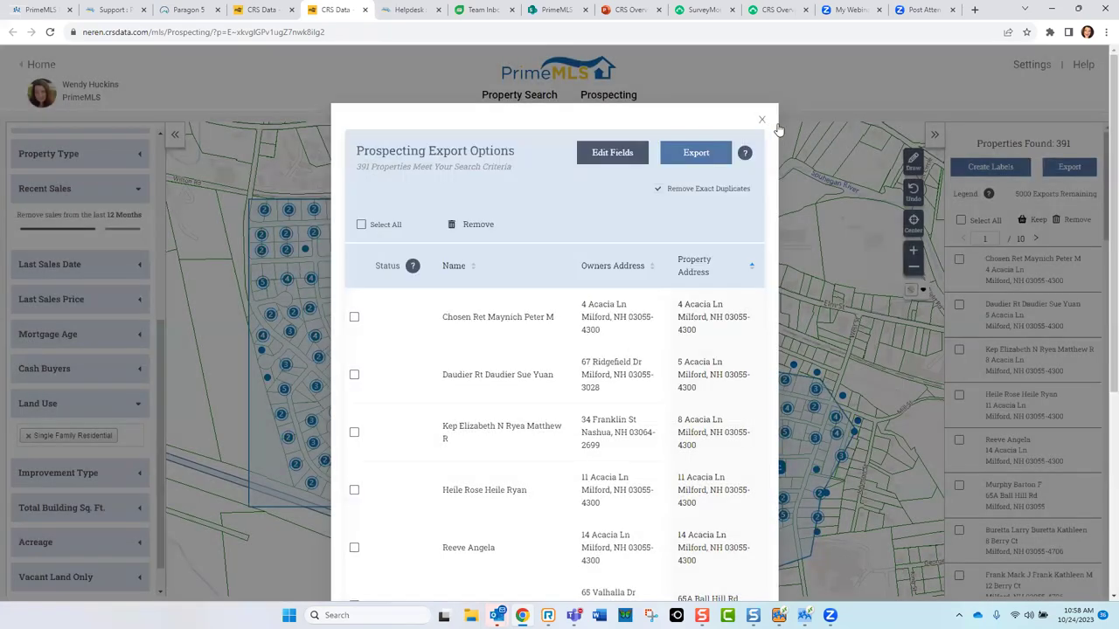
Step: Leave the export options and bring up the mailing label options
left_click(761, 119)
left_click(988, 167)
left_click(489, 158)
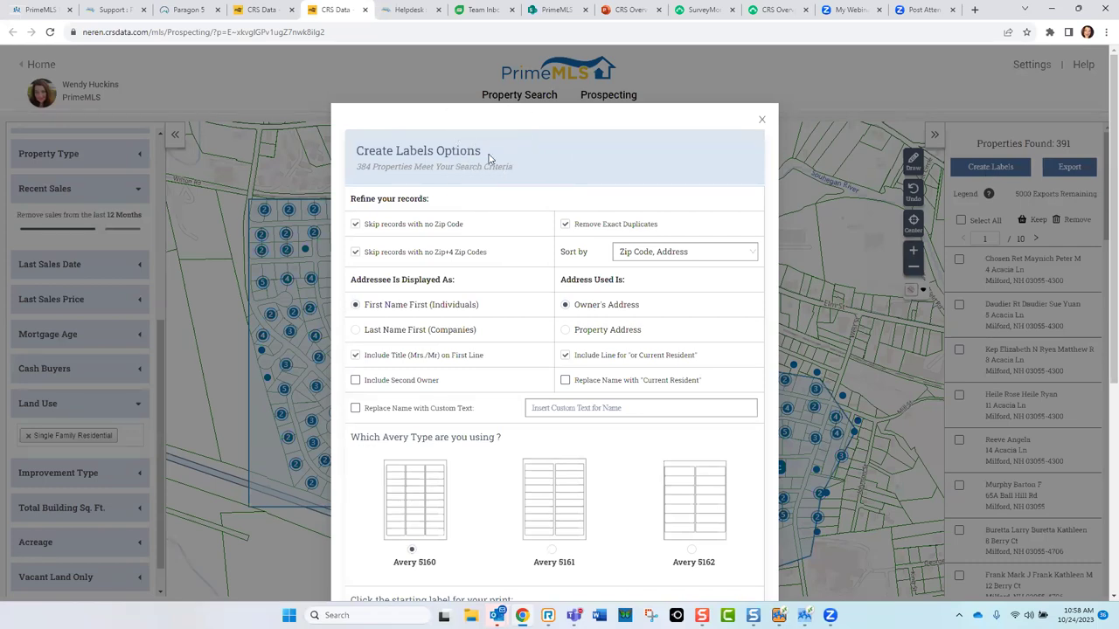
left_click(364, 169)
left_click(1068, 153)
Step: Remove exact duplicate records and stop skipping records that have no zip code
left_click(565, 225)
left_click(387, 231)
left_click(382, 255)
left_click(356, 226)
left_click(580, 230)
left_click(568, 227)
Step: Address the labels to the Property Address, raising qualifying properties from 384 to 390
left_click(591, 305)
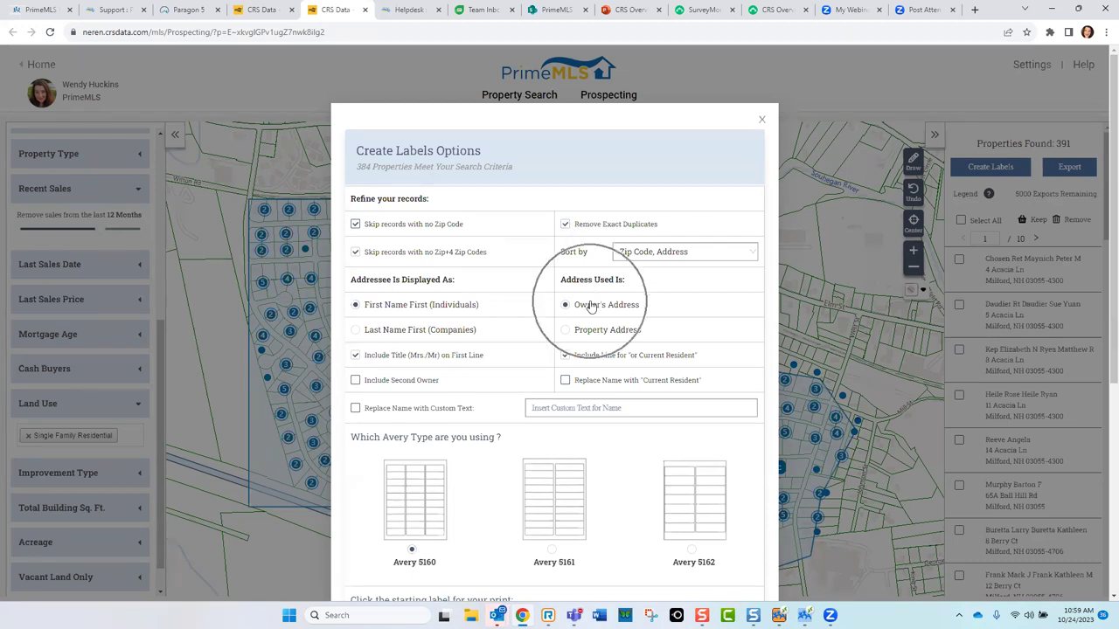
left_click(591, 309)
left_click(566, 331)
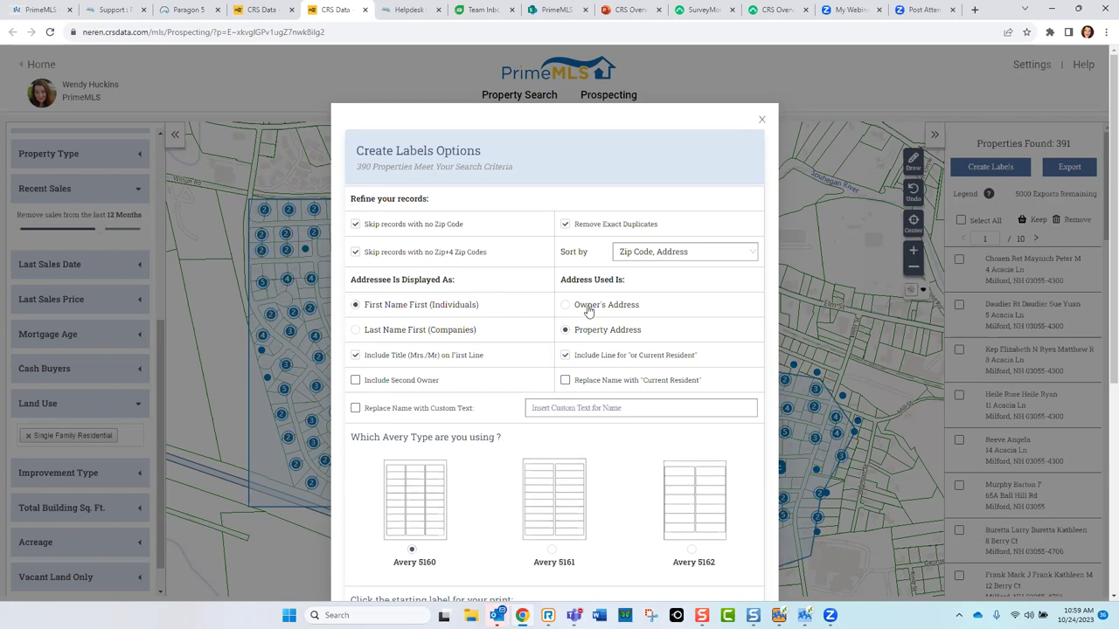
left_click(588, 310)
Step: Replace owner names with 'Current Resident' and the custom text 'The Folks at'
left_click(588, 338)
left_click(564, 384)
left_click(599, 391)
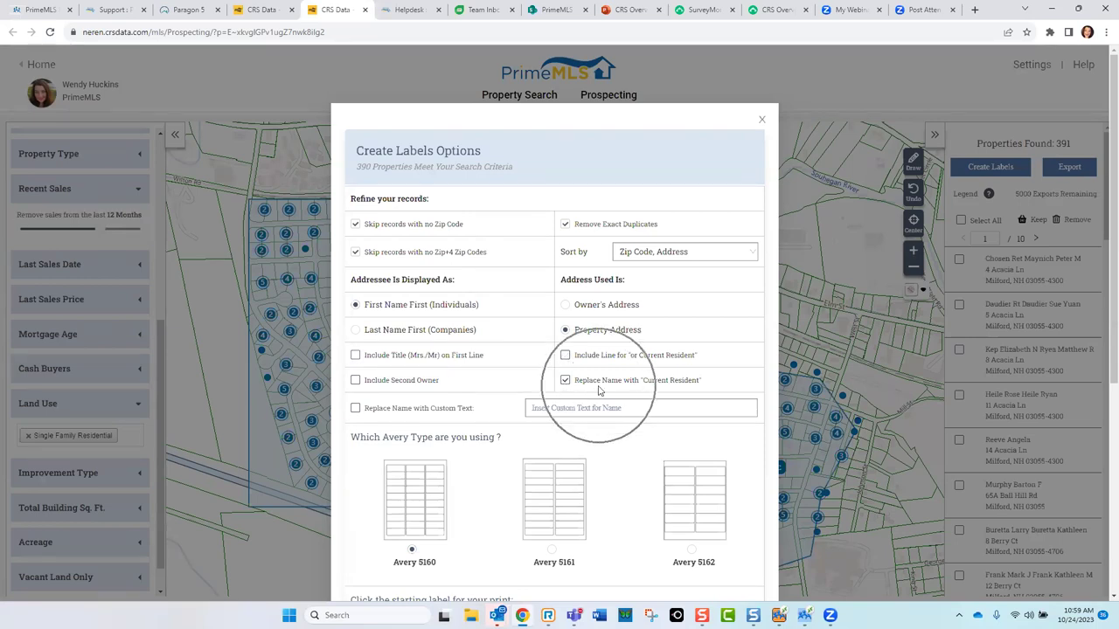
left_click(547, 409)
type("The Folks")
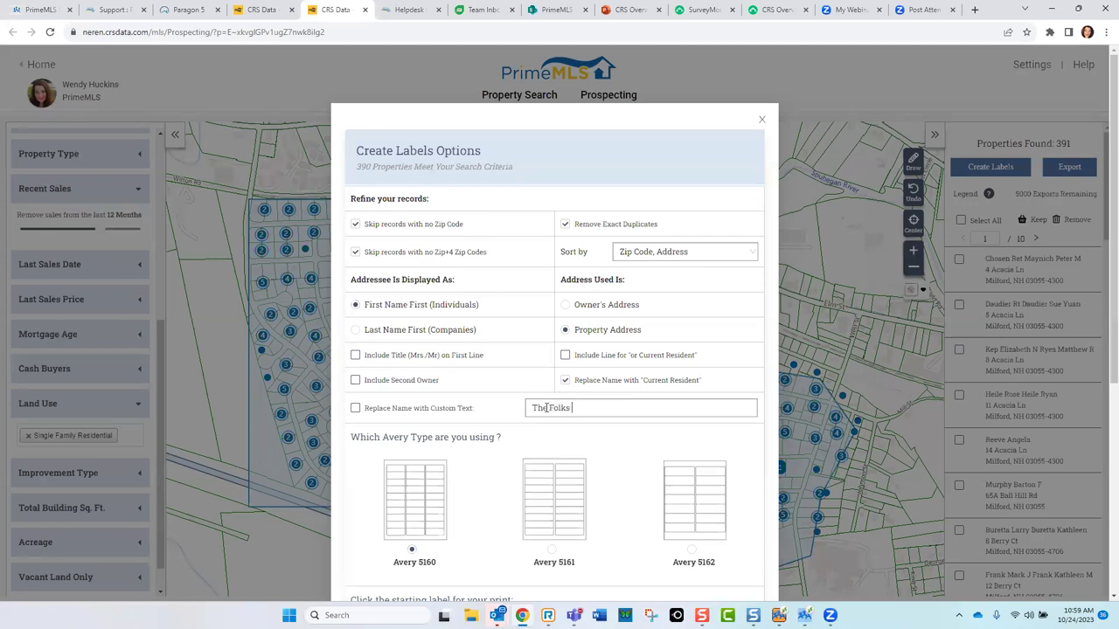
type(" at")
scroll(1101, 320, "down", 2)
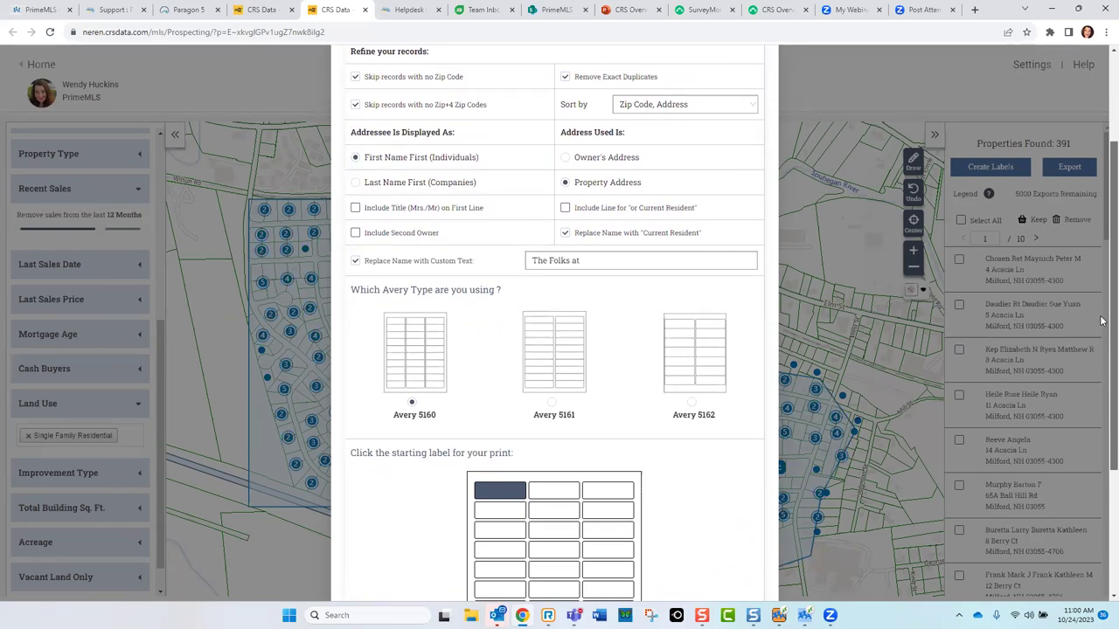
Step: Keep Avery 5160 labels and start printing at the middle label of row five
scroll(1101, 332, "down", 1)
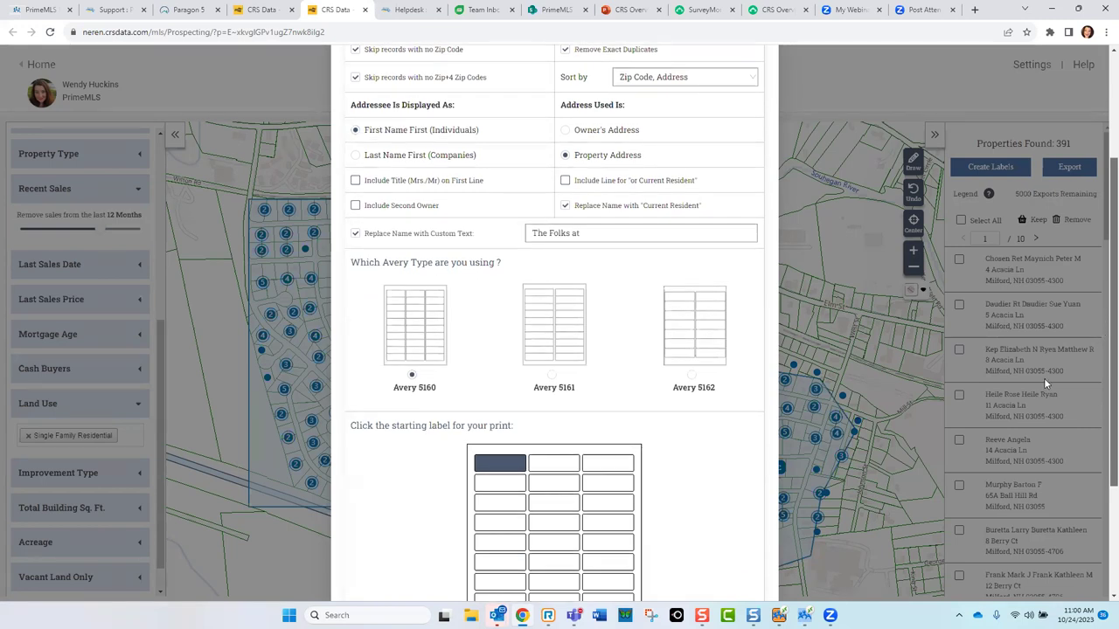
left_click(428, 398)
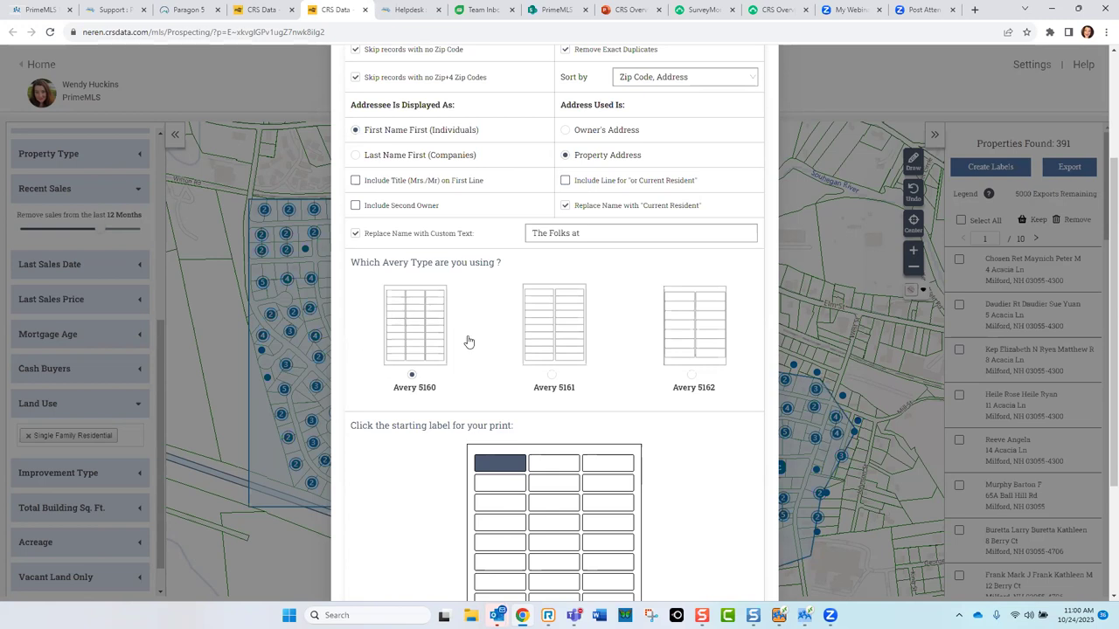
left_click_drag(1104, 258, 1101, 344)
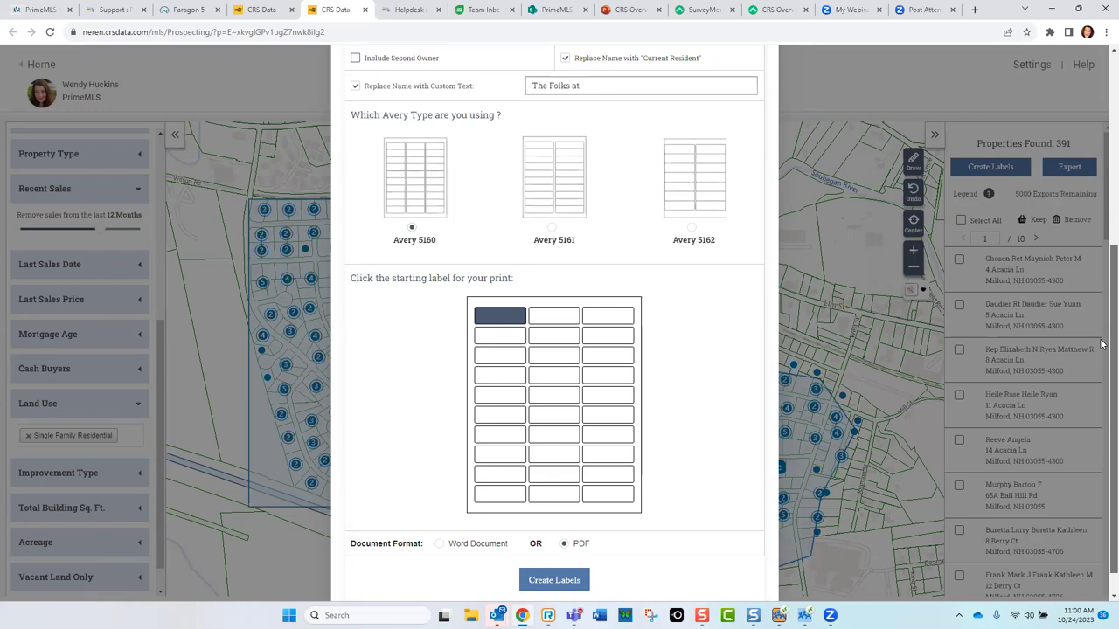
left_click(564, 397)
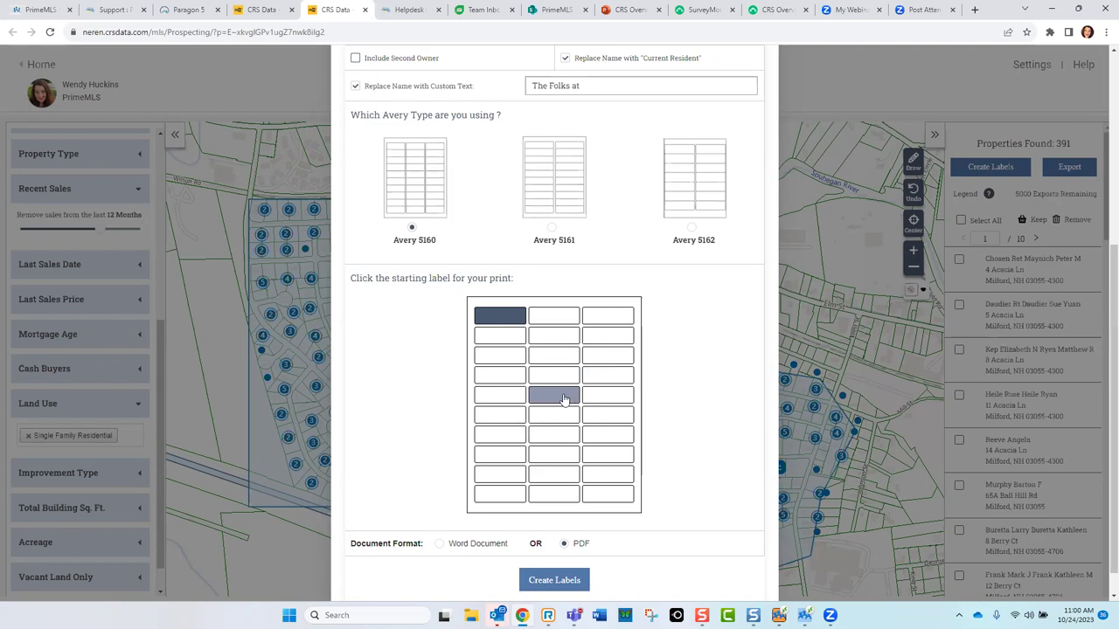
left_click(564, 398)
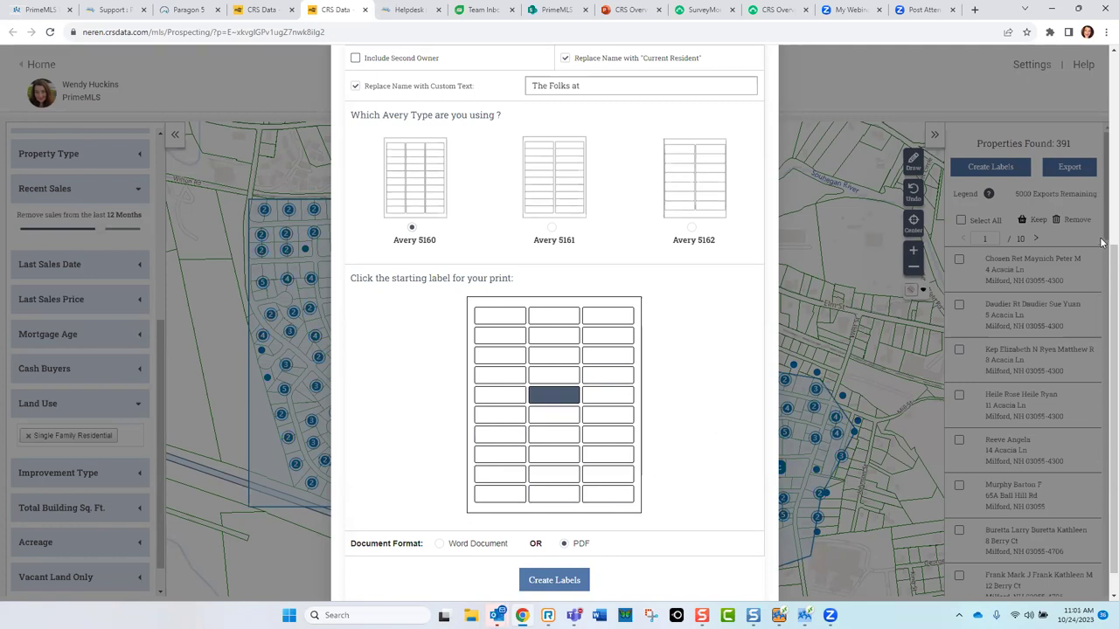
scroll(1101, 276, "down", 1)
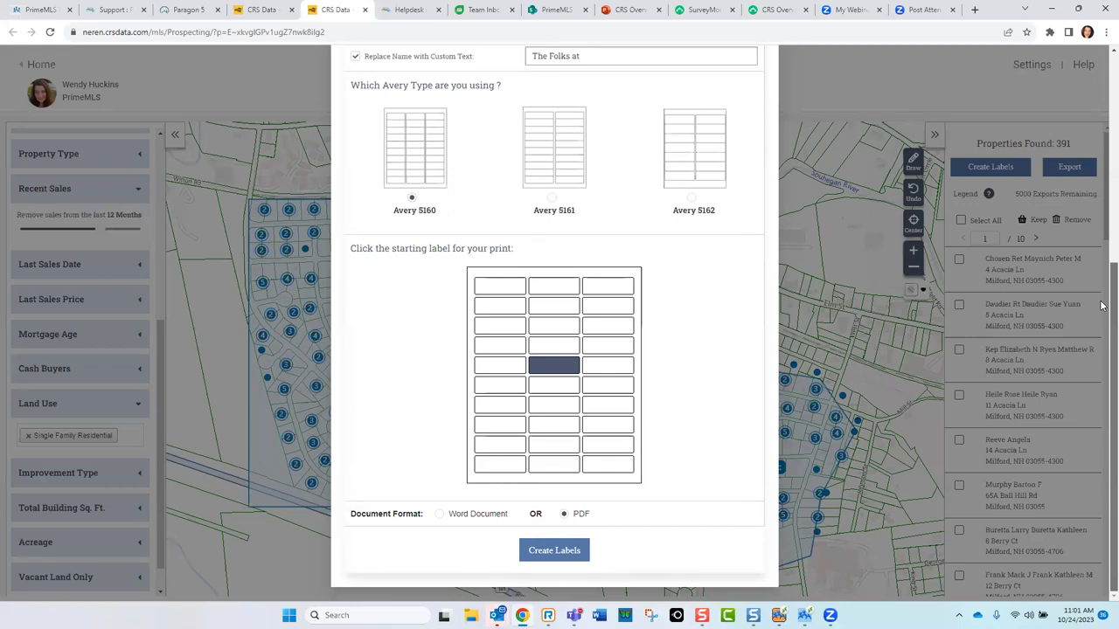
left_click(583, 524)
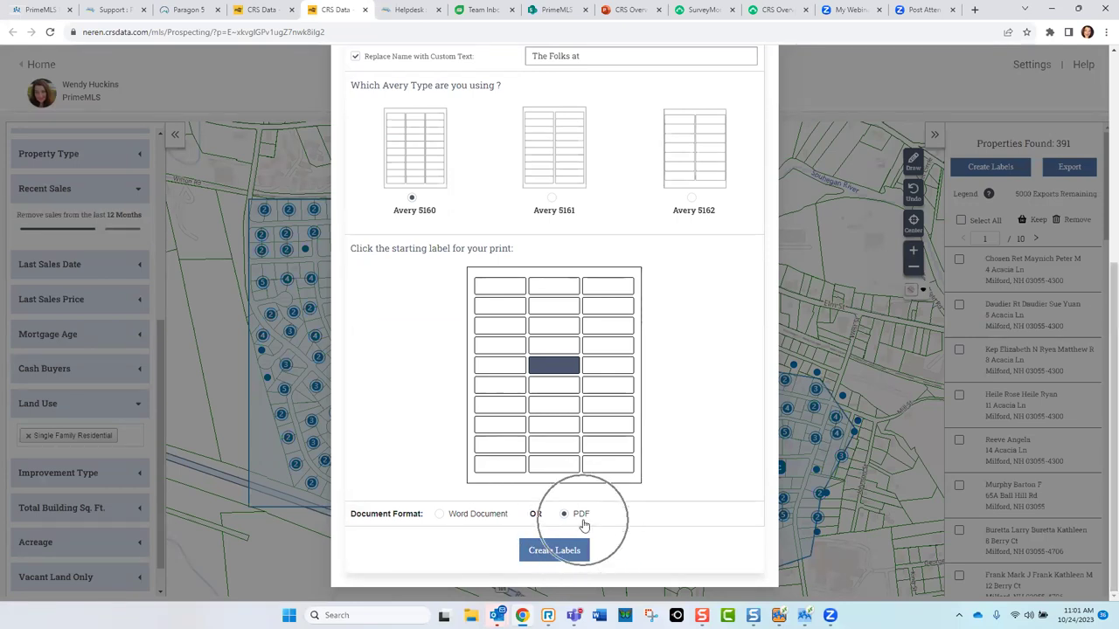
Step: Choose PDF as the document format and generate the Avery 5160 mailing labels
left_click(564, 554)
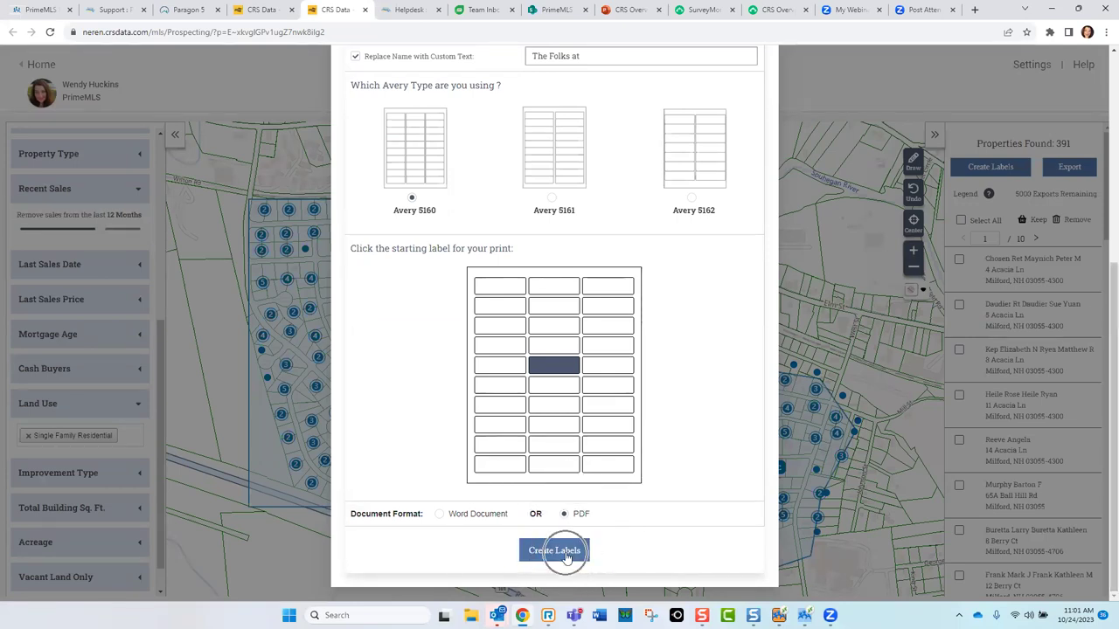
left_click(461, 523)
left_click(452, 517)
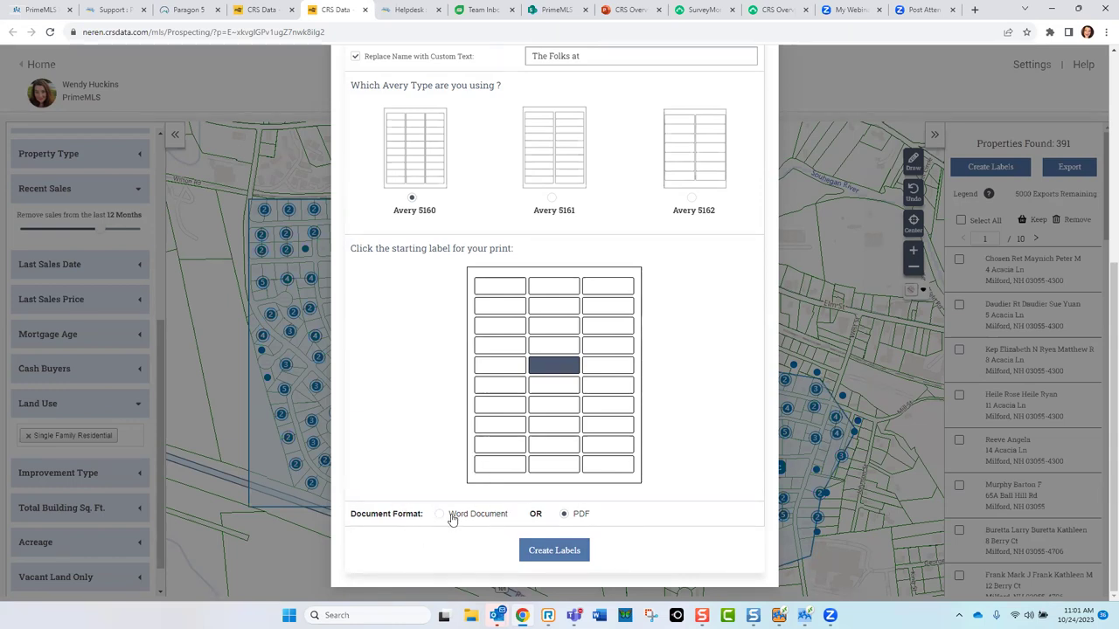
left_click(585, 516)
left_click(556, 553)
Step: Close the label options and switch to the Property Search view
left_click_drag(1101, 300, 1104, 52)
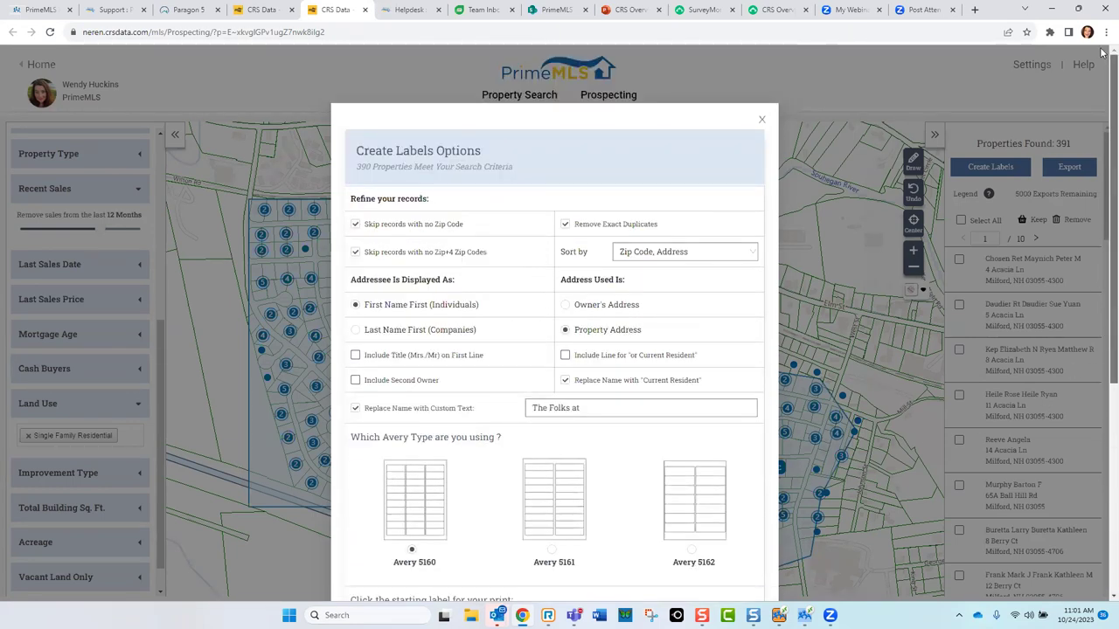
left_click(762, 119)
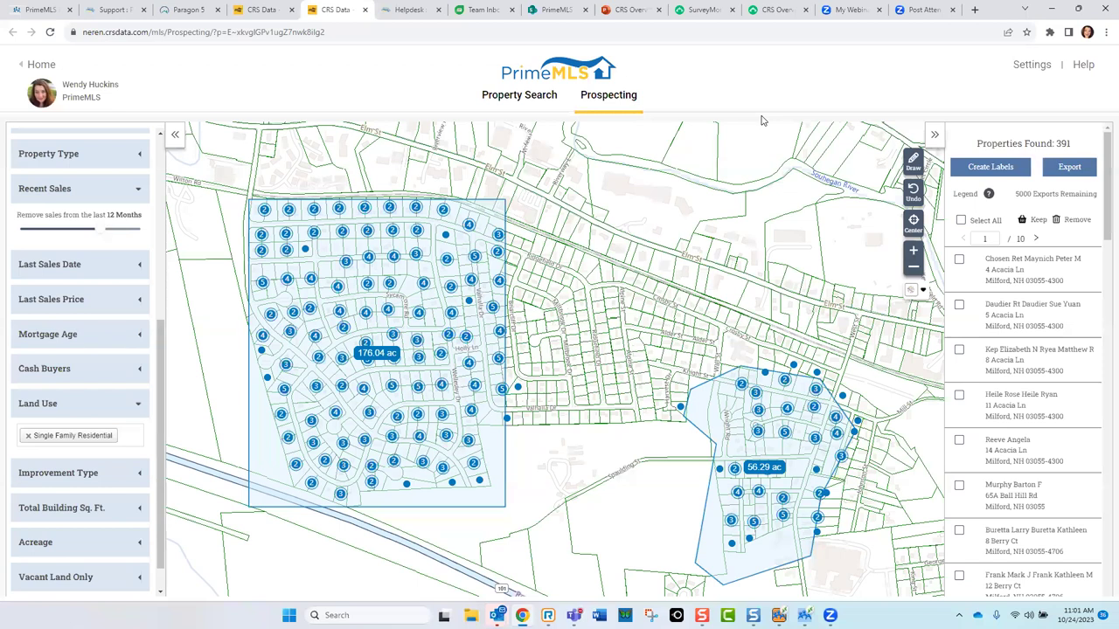
left_click(528, 98)
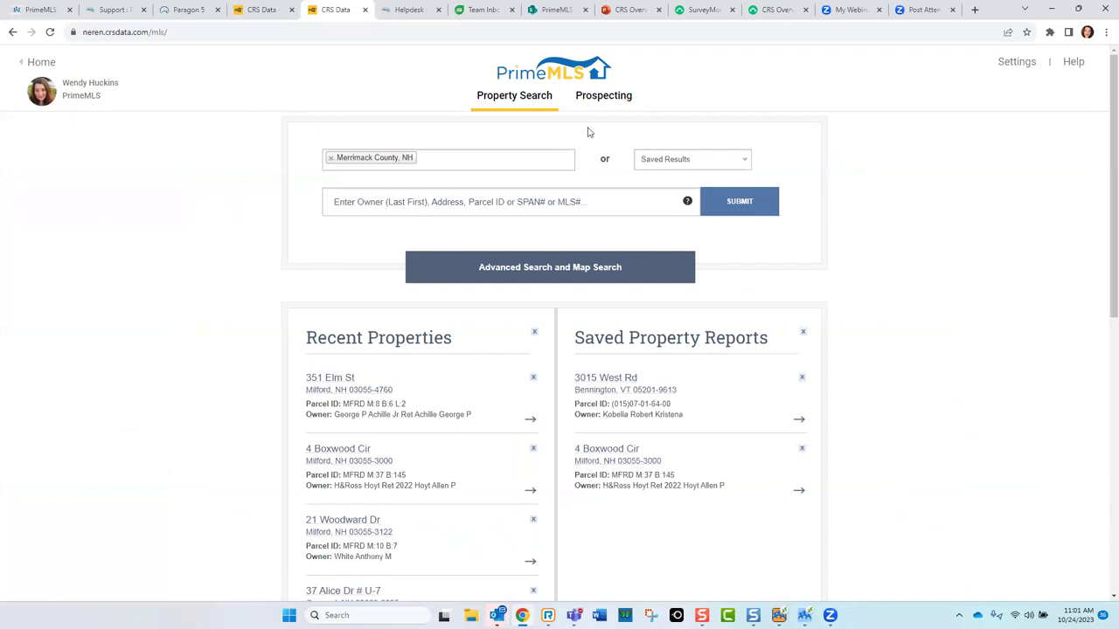
Step: Outline Merrimack County's zip code areas on the prospecting map using the Zip Codes boundary
left_click(612, 104)
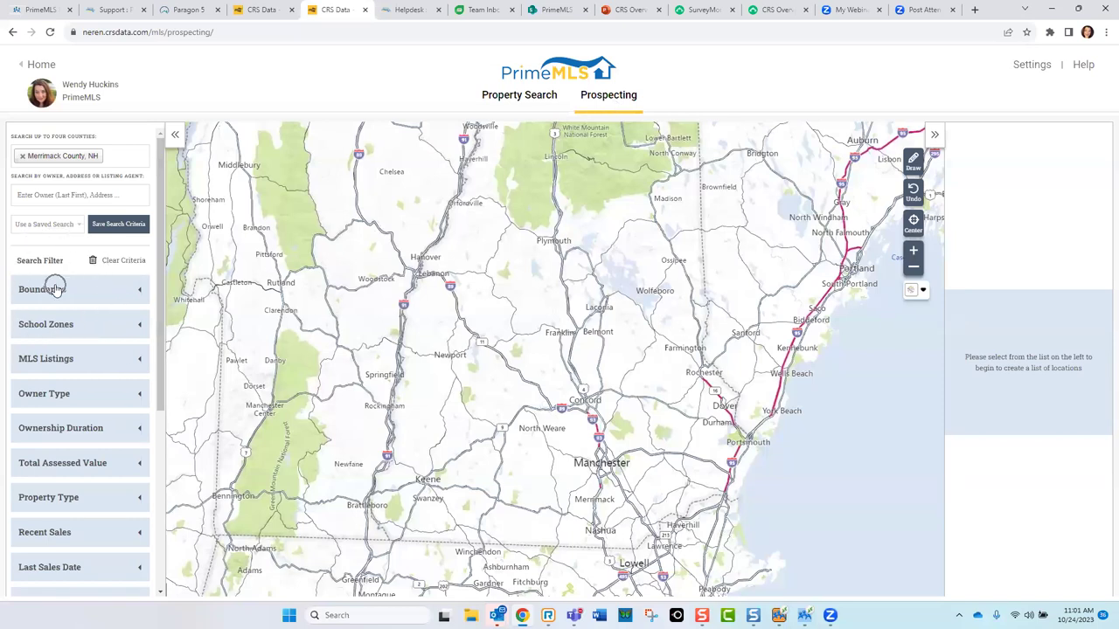
left_click(137, 292)
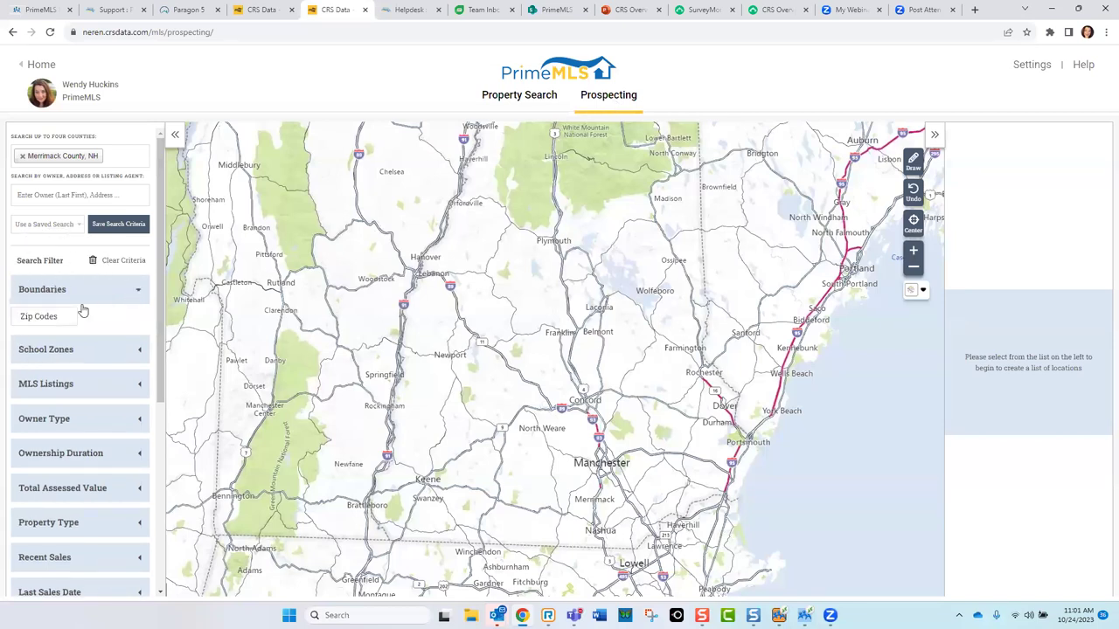
left_click(40, 317)
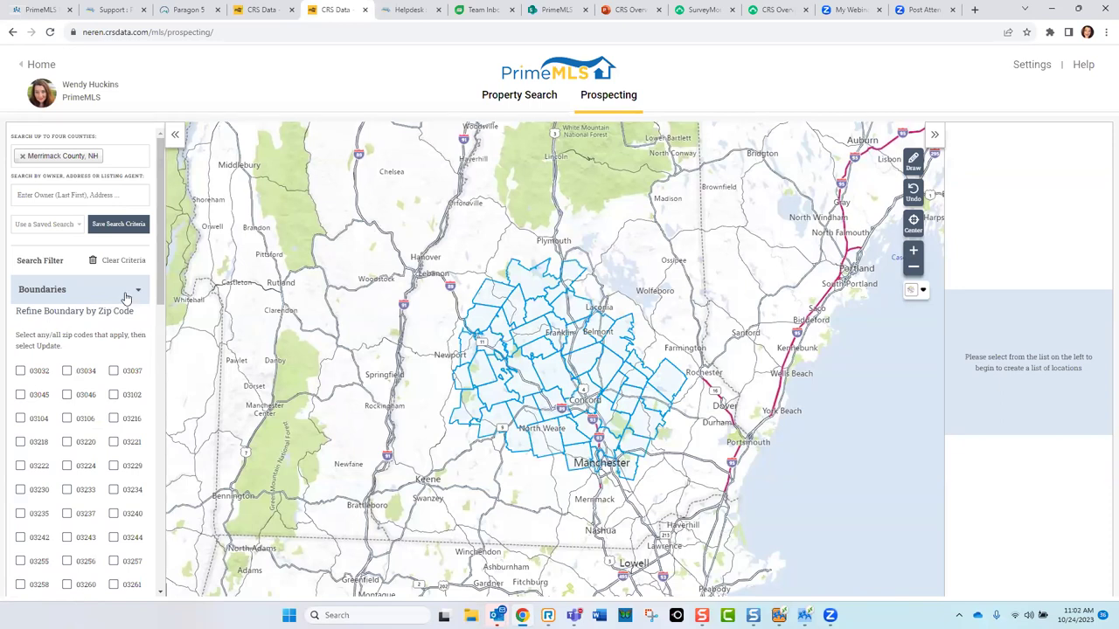
left_click_drag(162, 282, 153, 362)
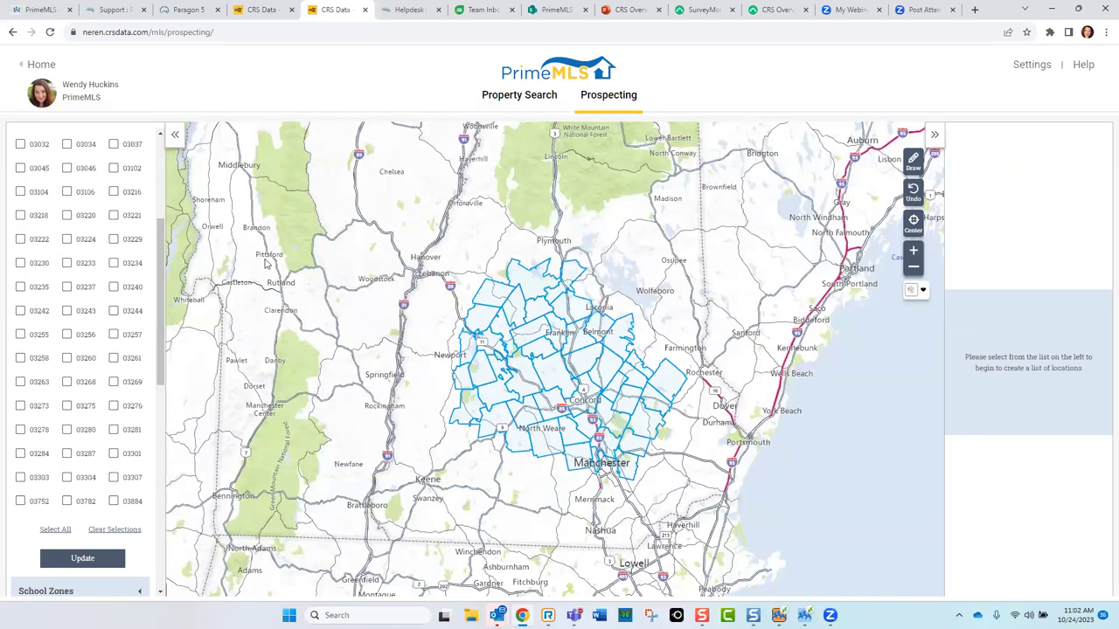
left_click(1017, 175)
left_click(1033, 66)
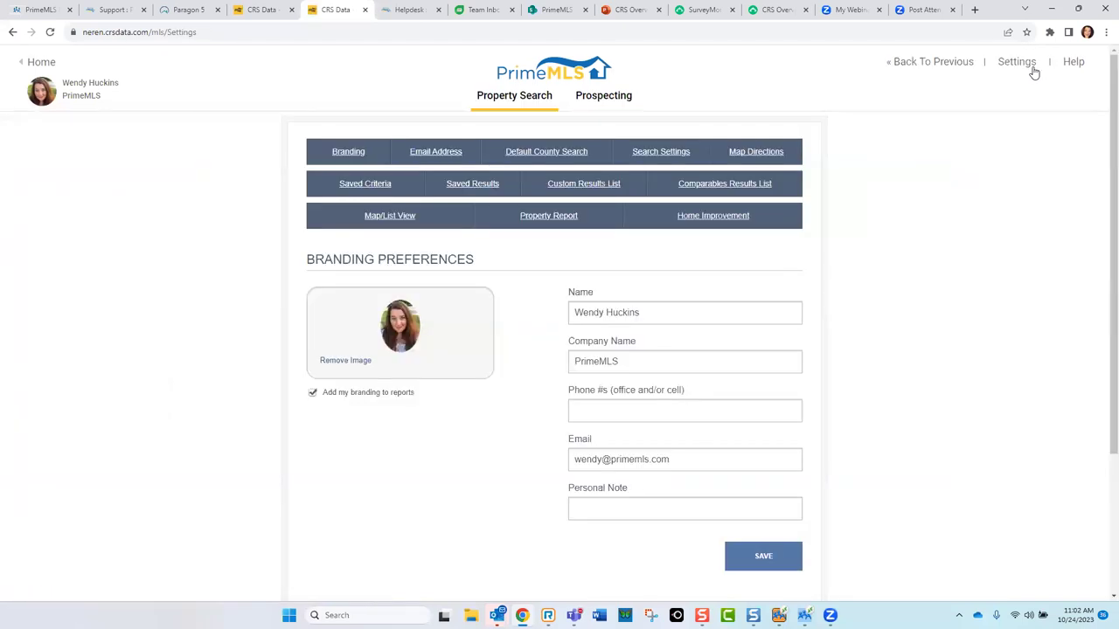
Step: Look through the Custom Results List, Comparables Results List and Default County Search settings
left_click(393, 280)
left_click(577, 188)
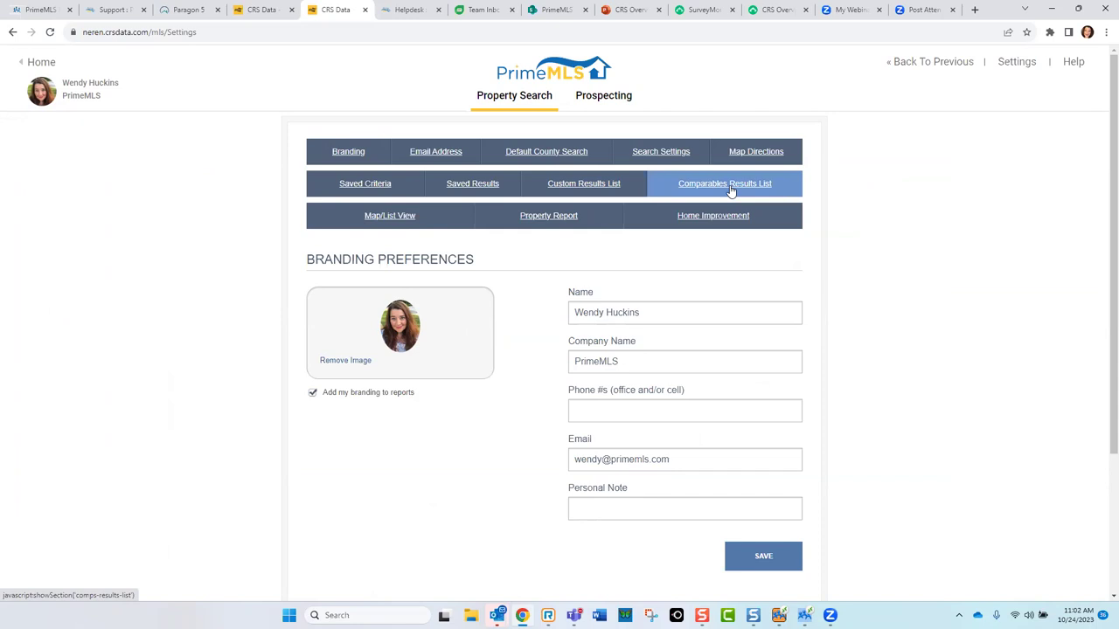
left_click(562, 156)
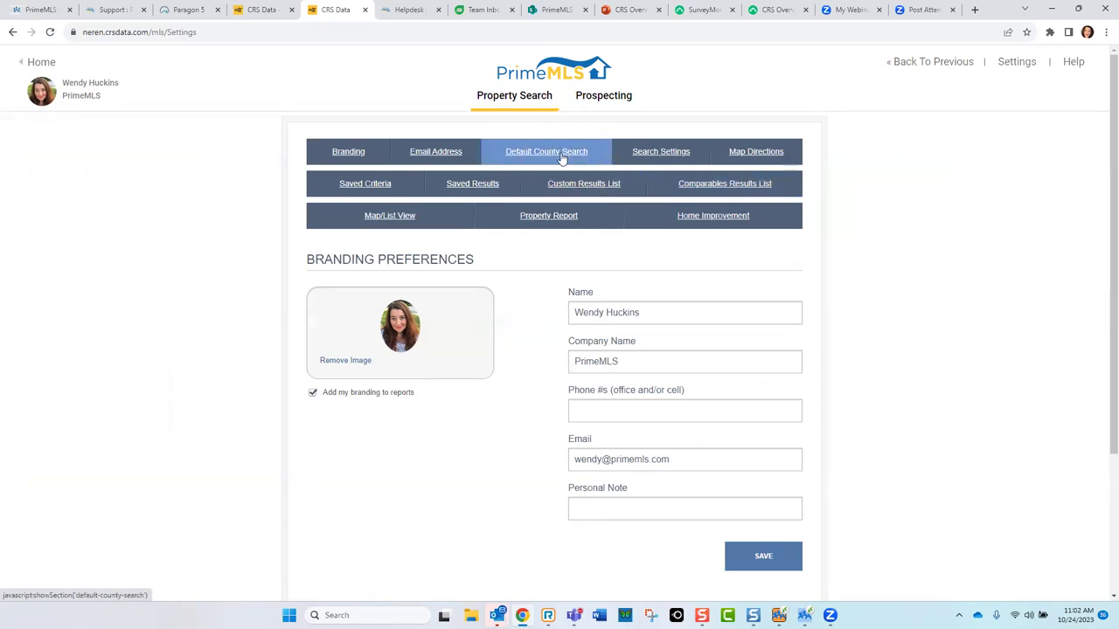
left_click(561, 156)
Step: Switch to Paragon 5 and plot the residential results on the Manchester street map
left_click(541, 168)
left_click(199, 18)
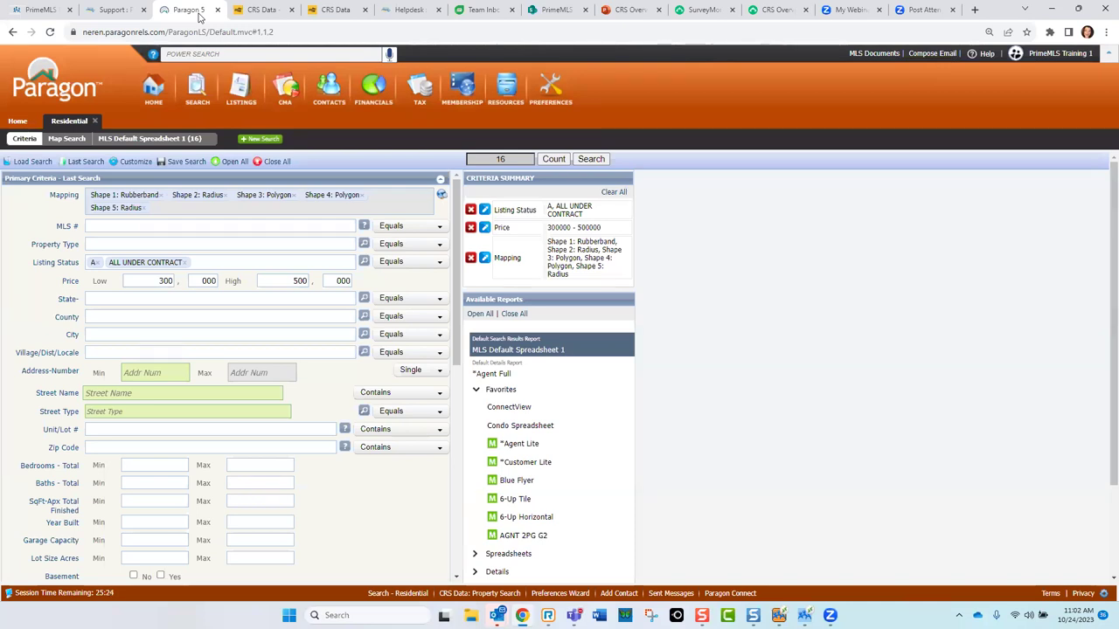
left_click(418, 89)
left_click(68, 139)
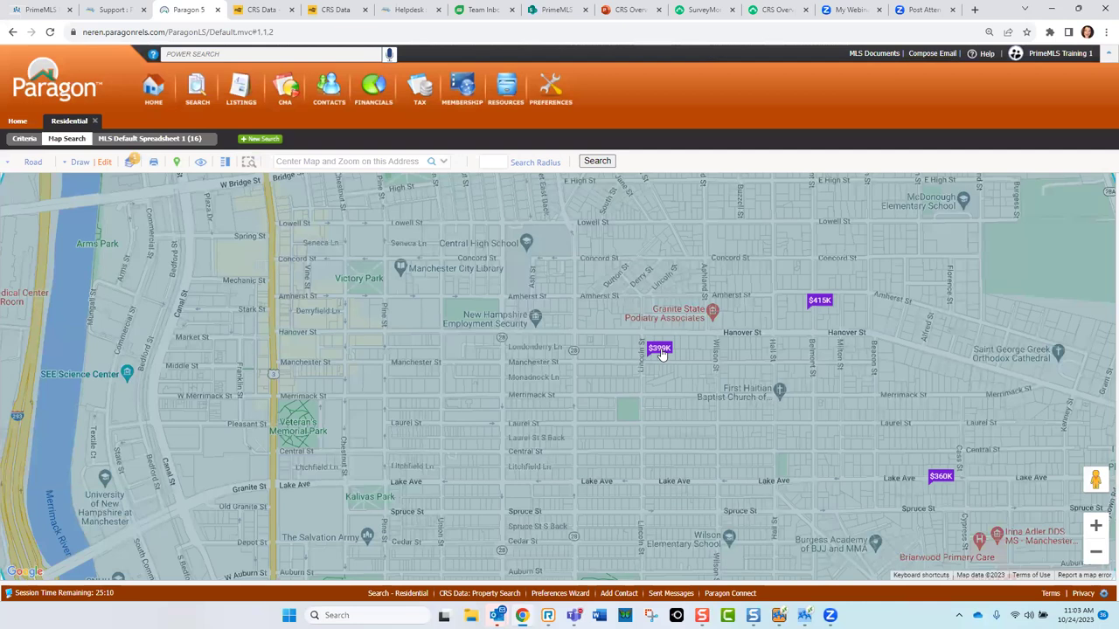
left_click(660, 350)
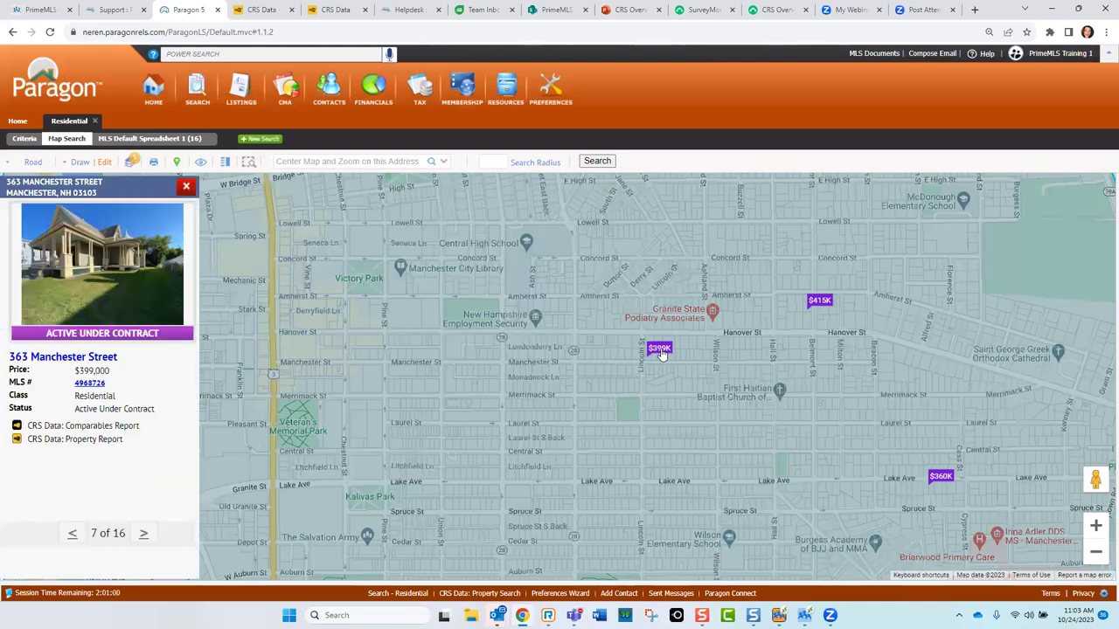
left_click(86, 445)
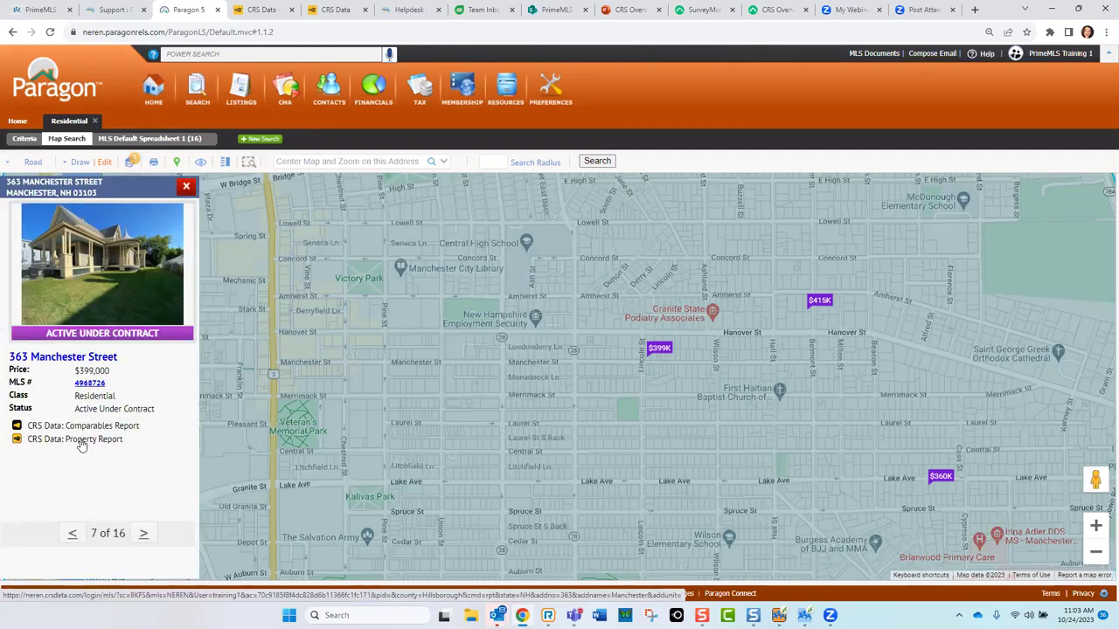
left_click(80, 443)
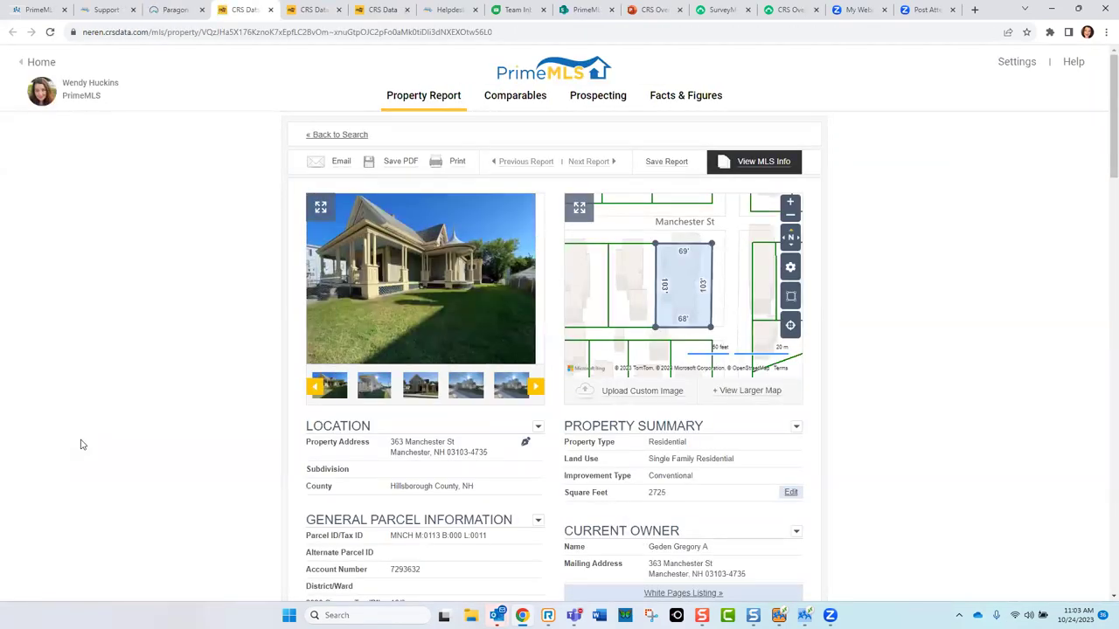
left_click(270, 9)
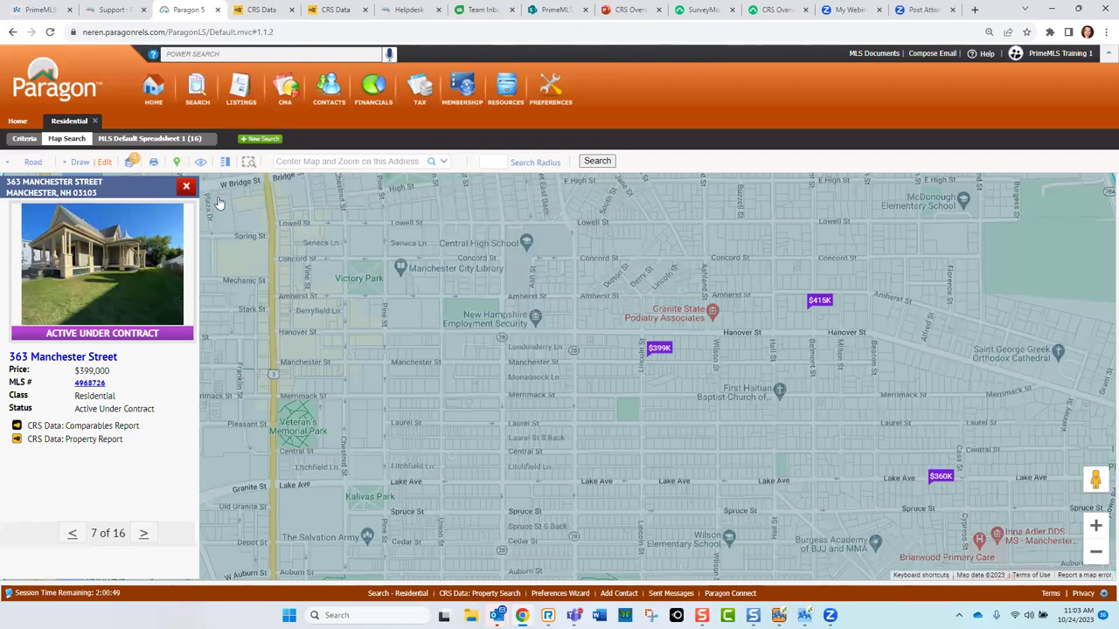
left_click(186, 186)
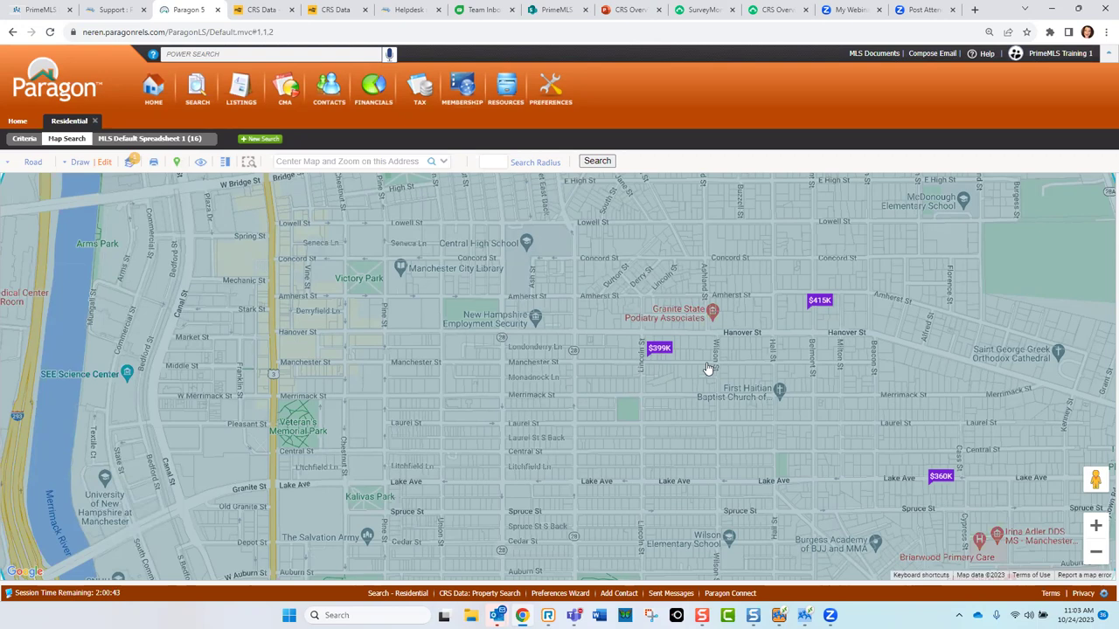
left_click(622, 359)
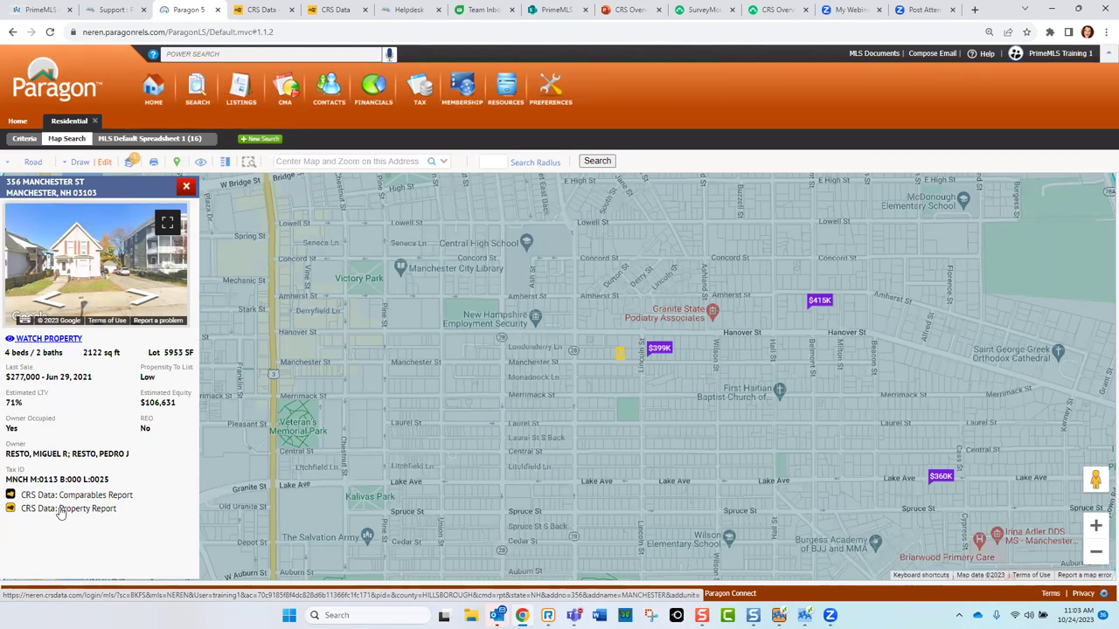
left_click(186, 186)
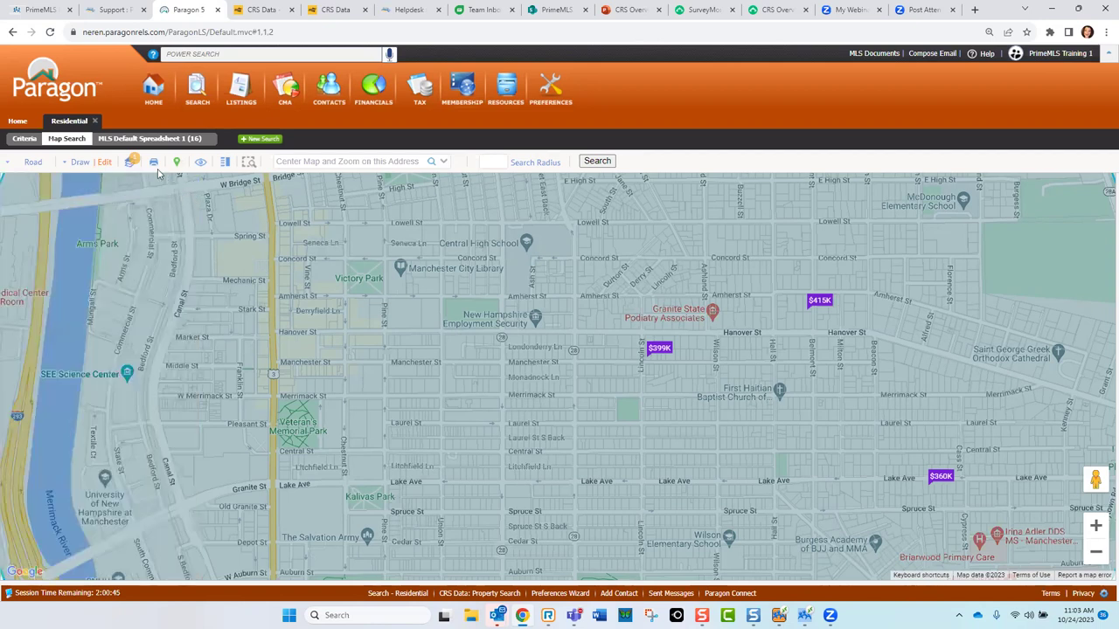
left_click(146, 142)
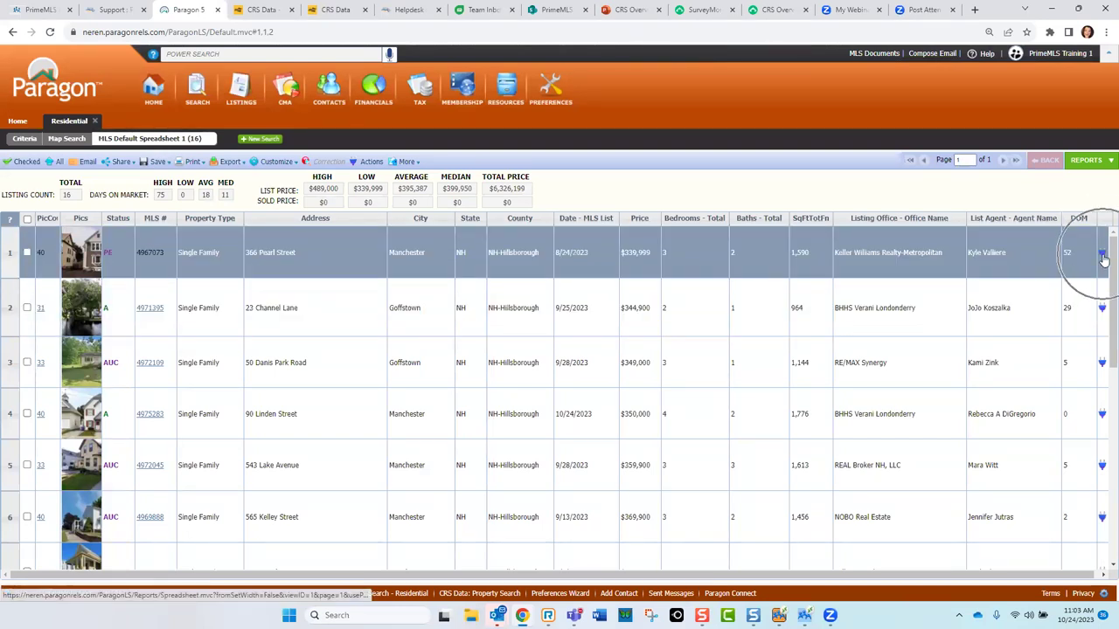
Step: Move the actions column beside Address and check listing 4967073's integrated actions
left_click_drag(1106, 224, 295, 224)
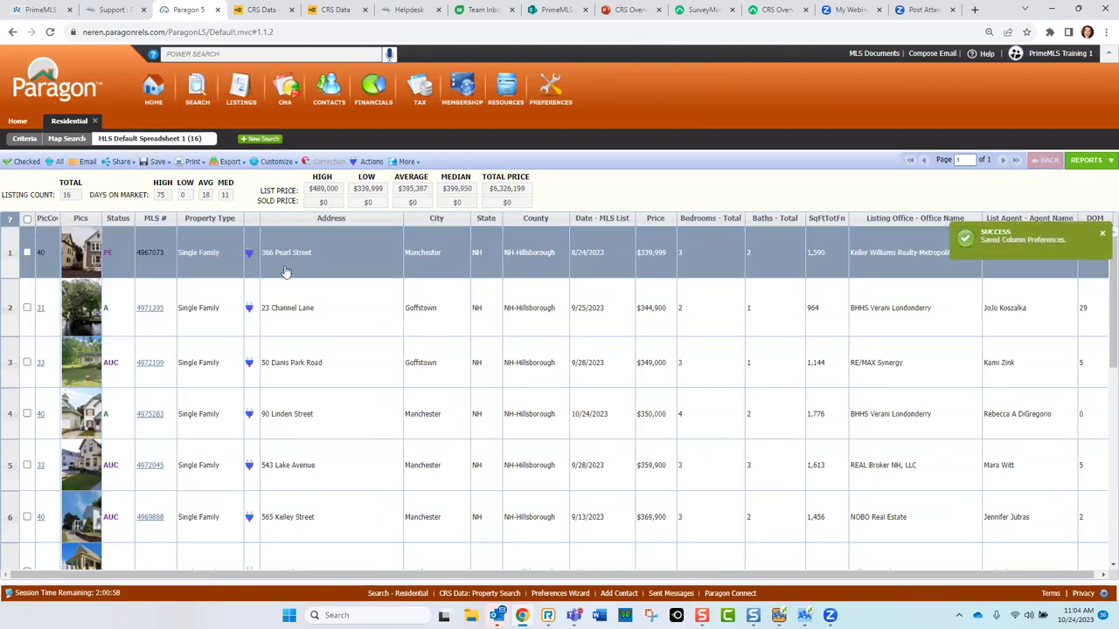
left_click(250, 252)
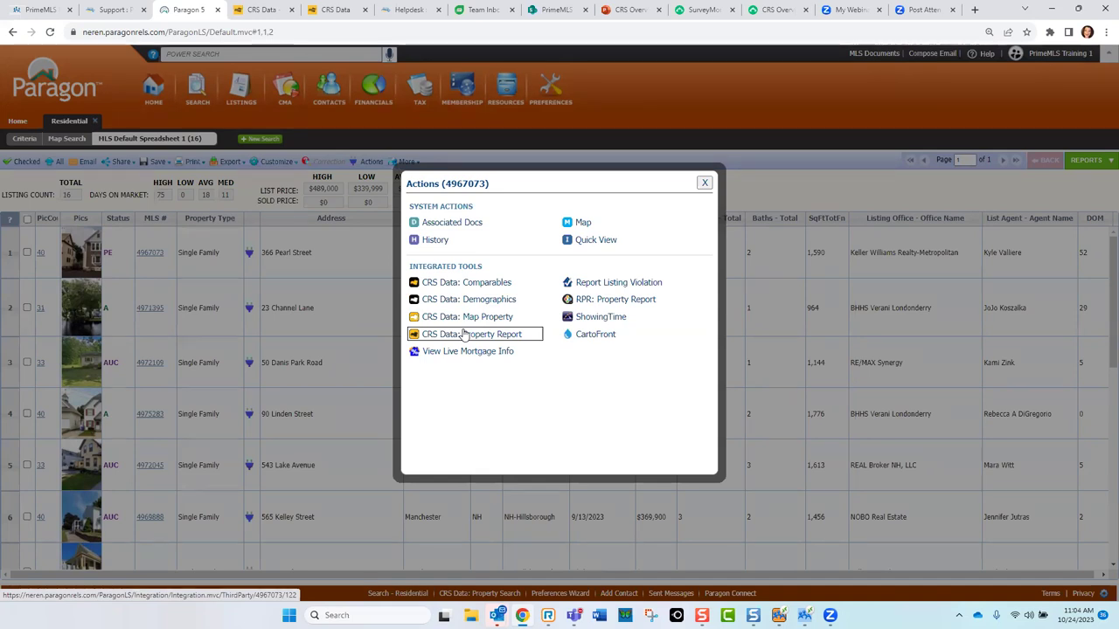
left_click(704, 183)
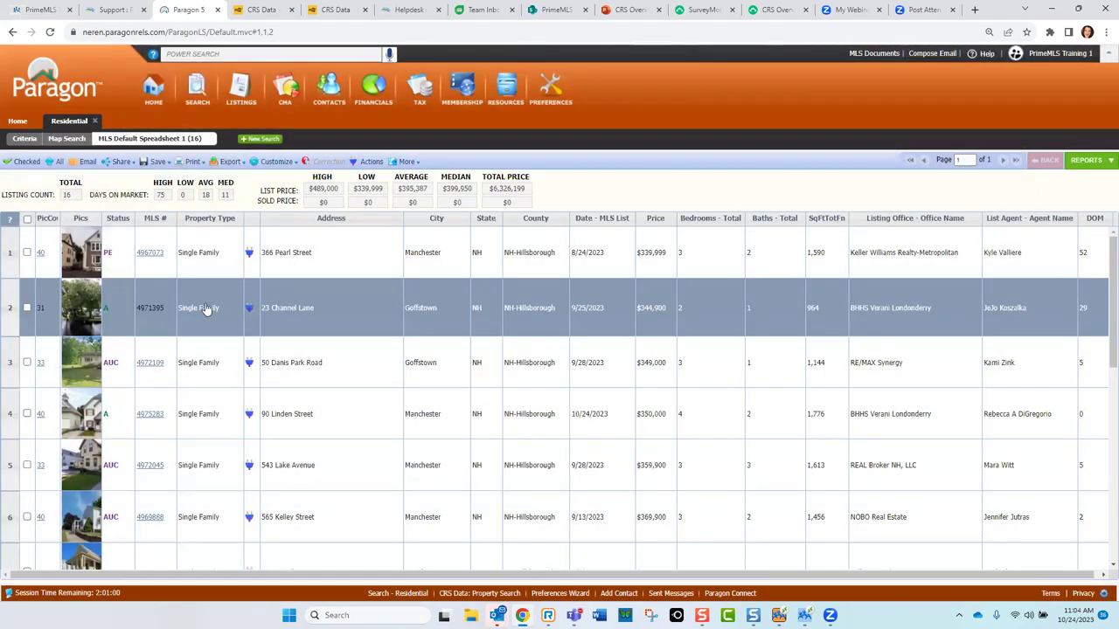
Step: Open 23 Channel Lane's Agent Full report and then its CRS Data property report
left_click(154, 311)
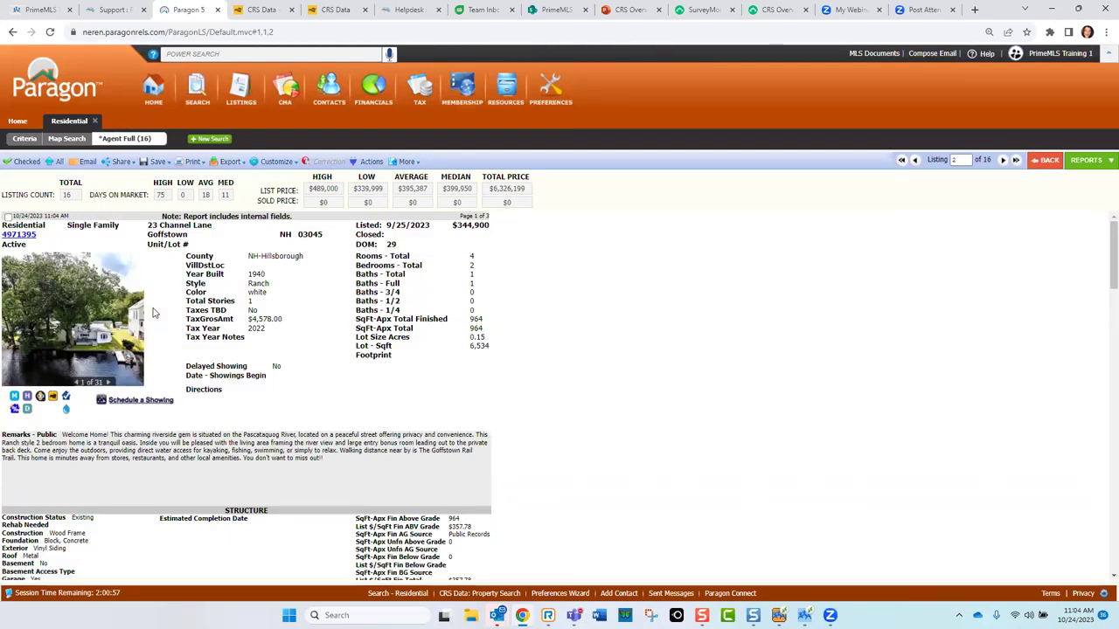
left_click(54, 398)
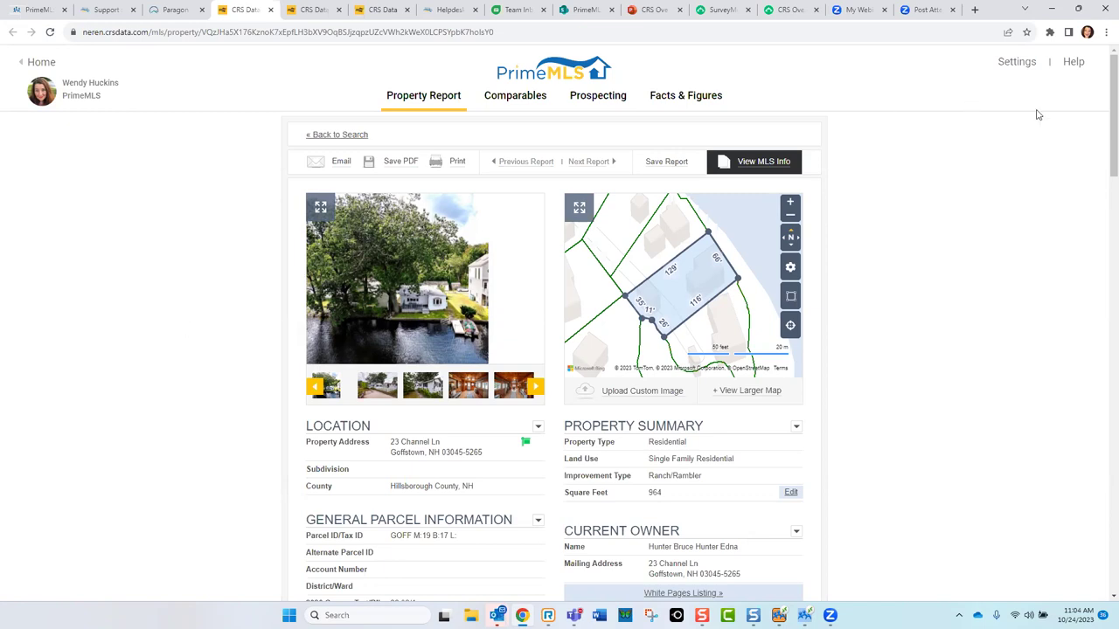
left_click(1050, 12)
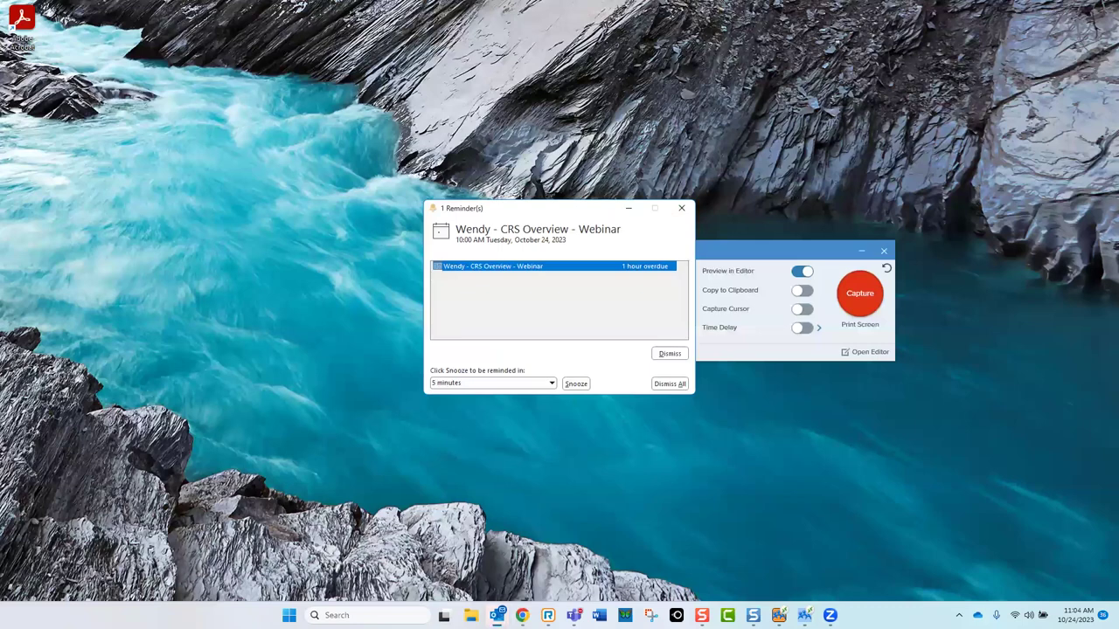
left_click(522, 616)
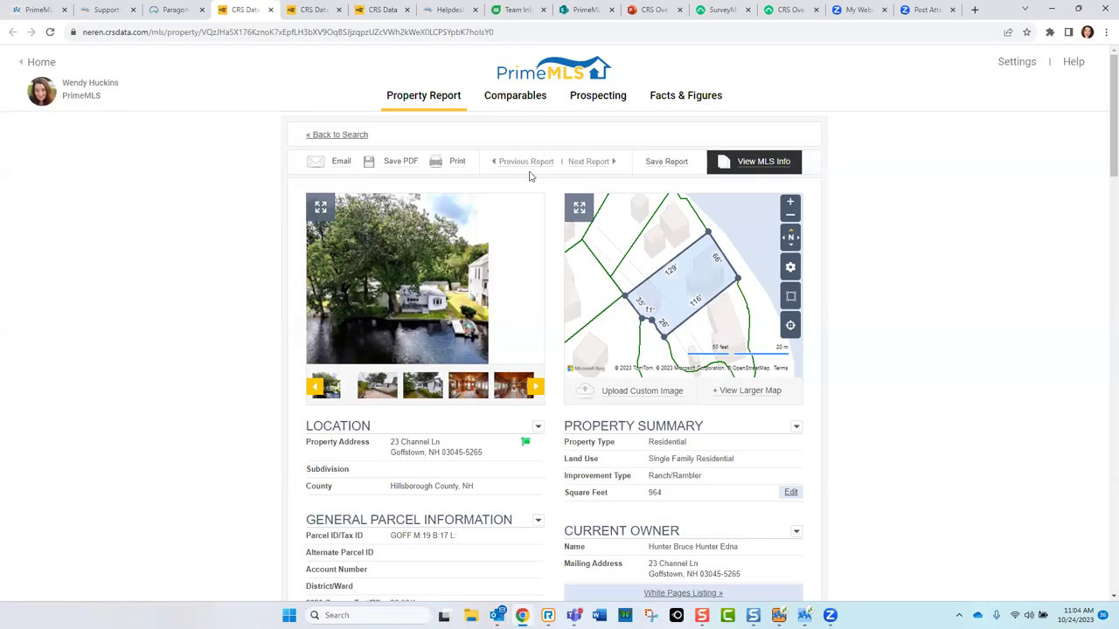
left_click(171, 12)
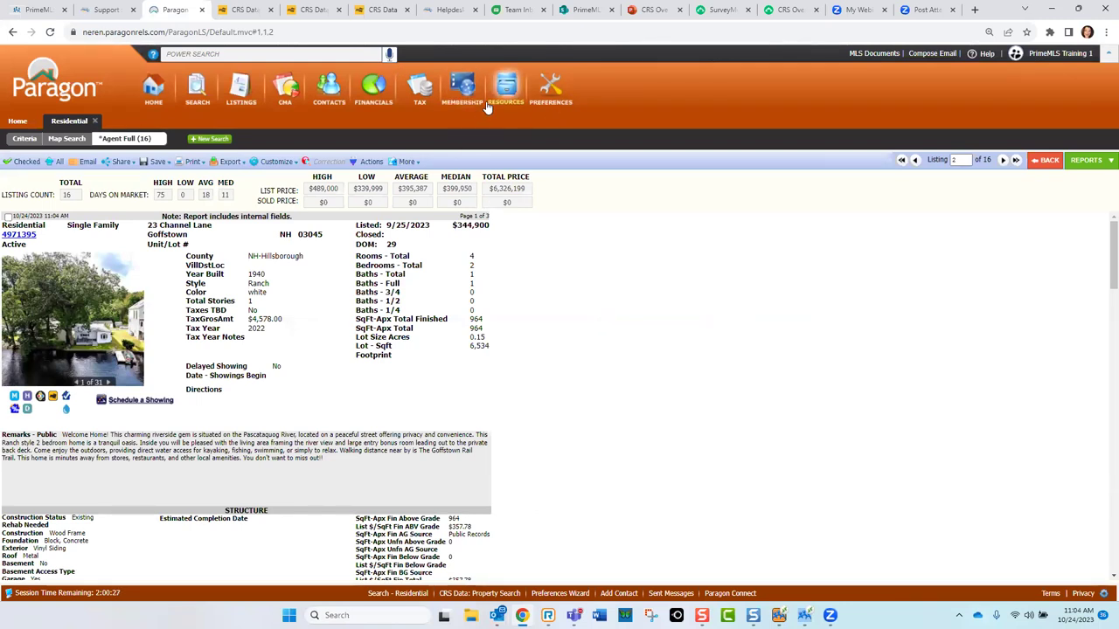
Step: Open Paragon Connect in a new tab and go to its Unpublished listings
mouse_move(507, 94)
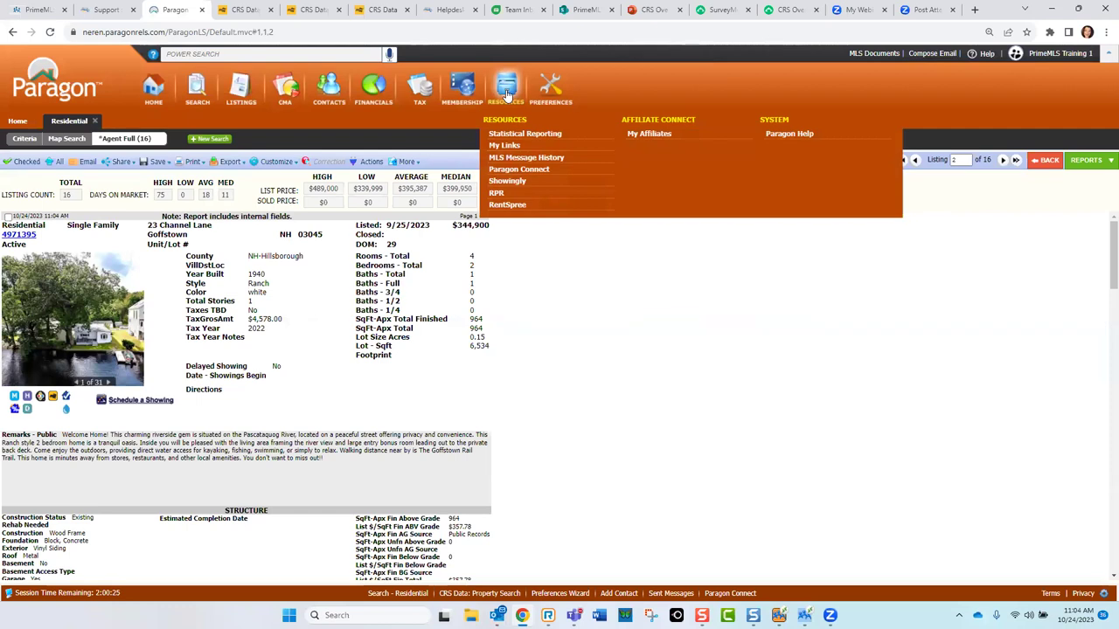
left_click(504, 169)
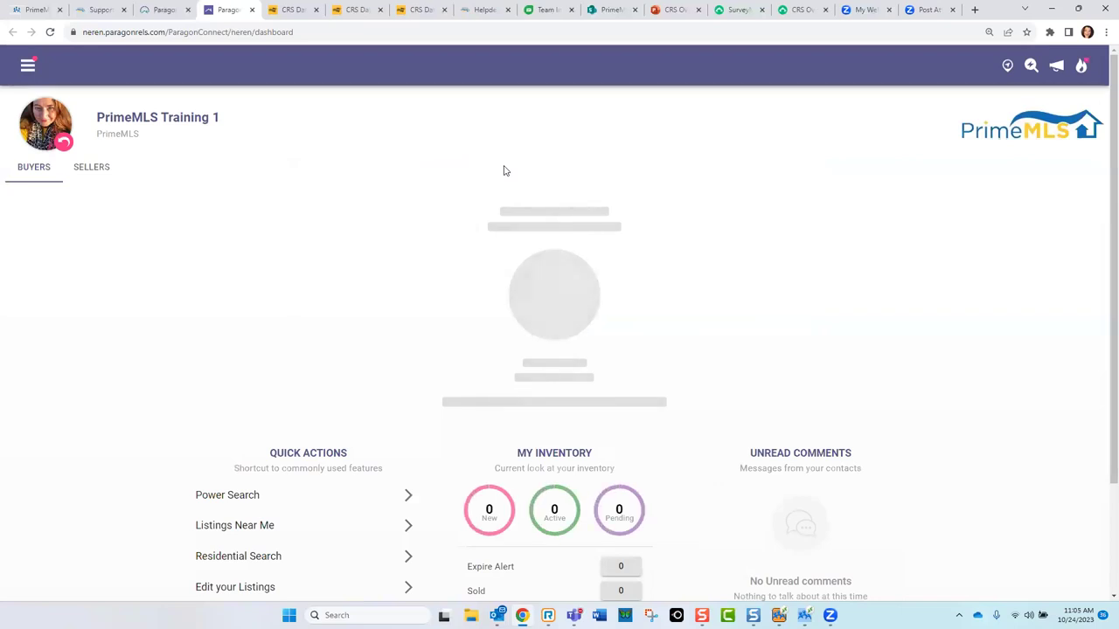
left_click(28, 69)
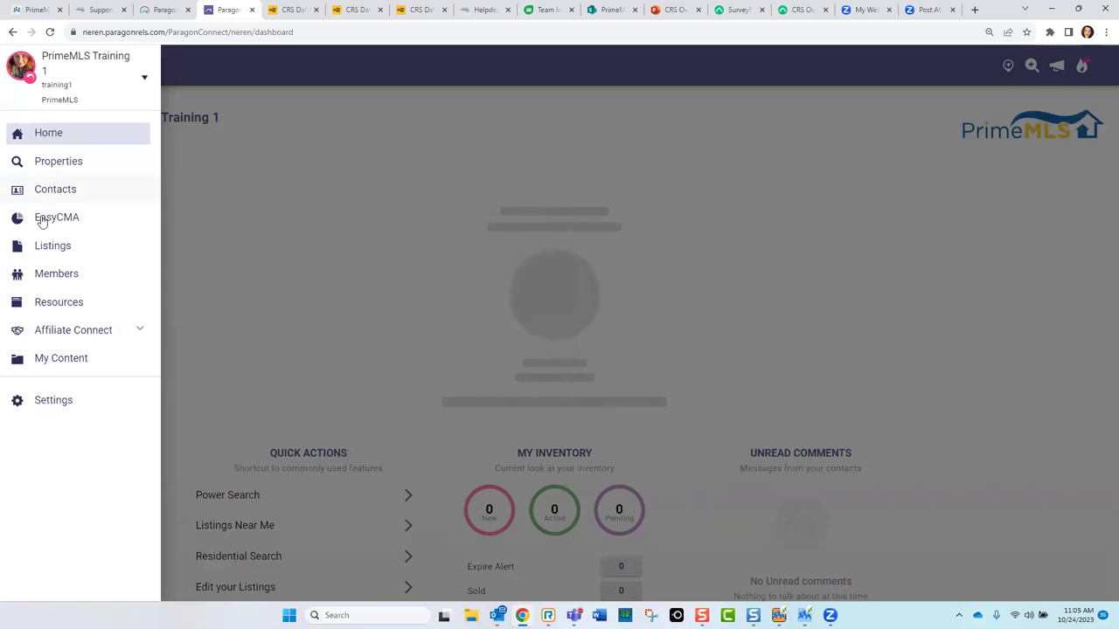
left_click(47, 251)
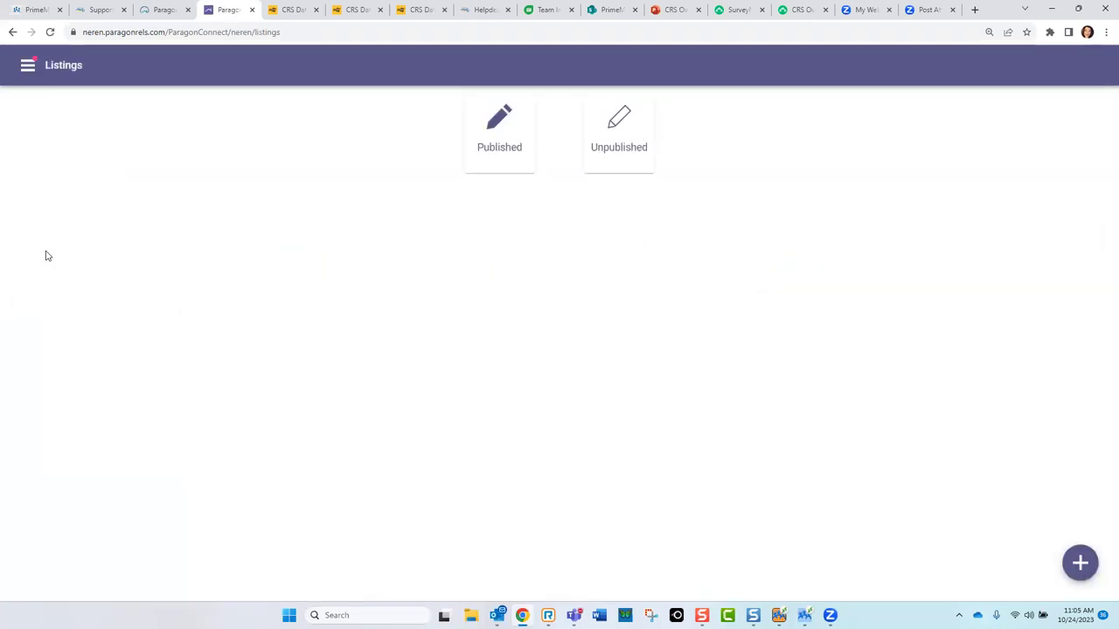
left_click(618, 140)
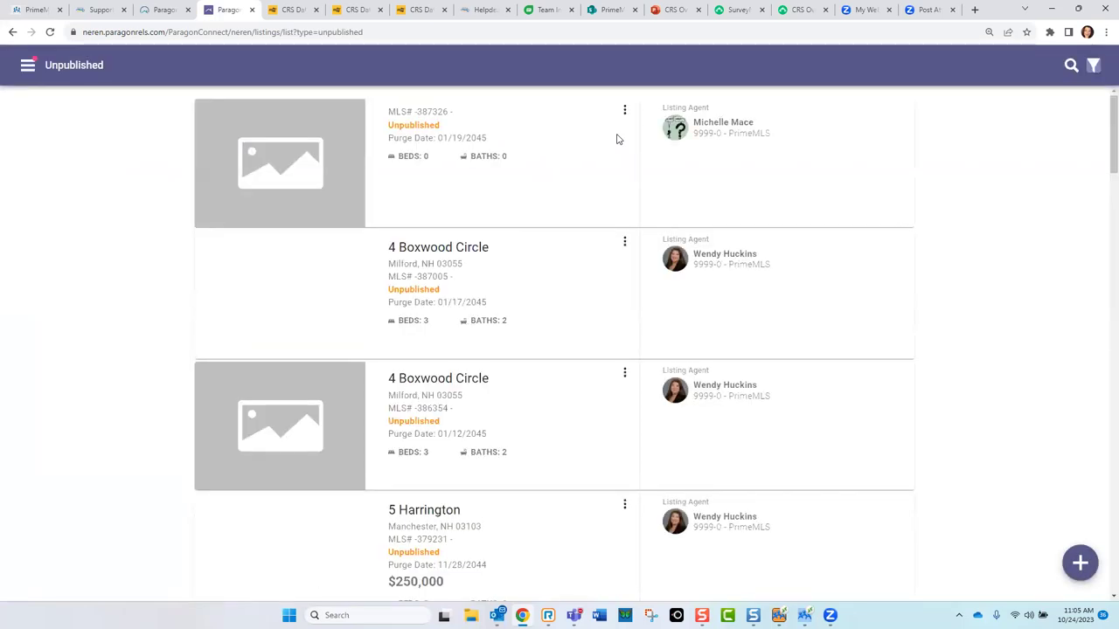
Step: Start a new listing via Tax Autofill using the New Hampshire Tax Autofill source
left_click(1082, 566)
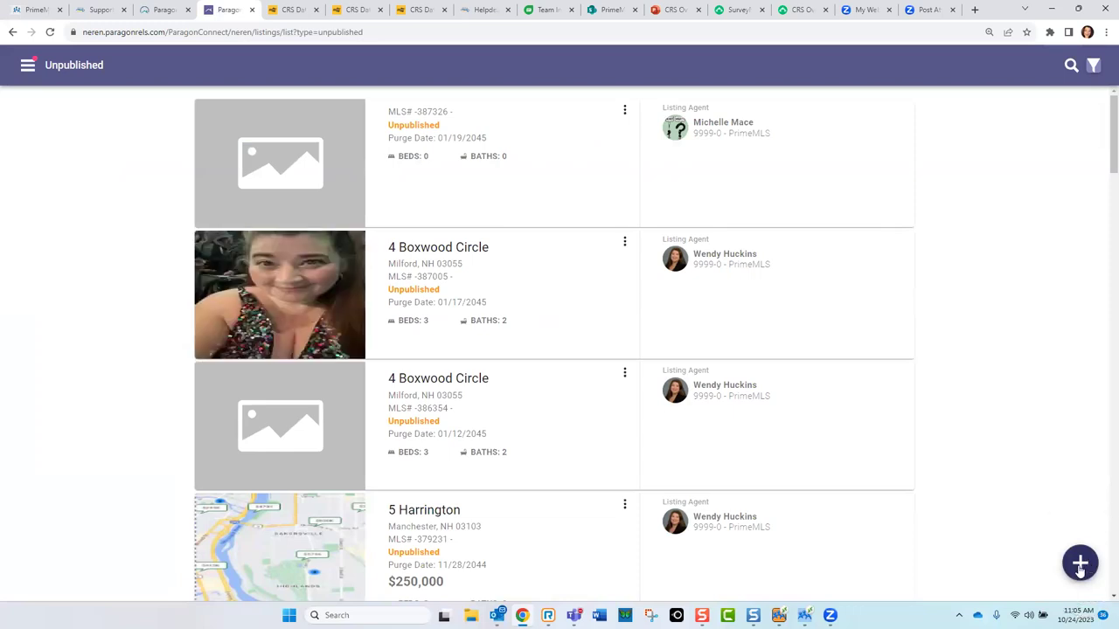
left_click(1080, 566)
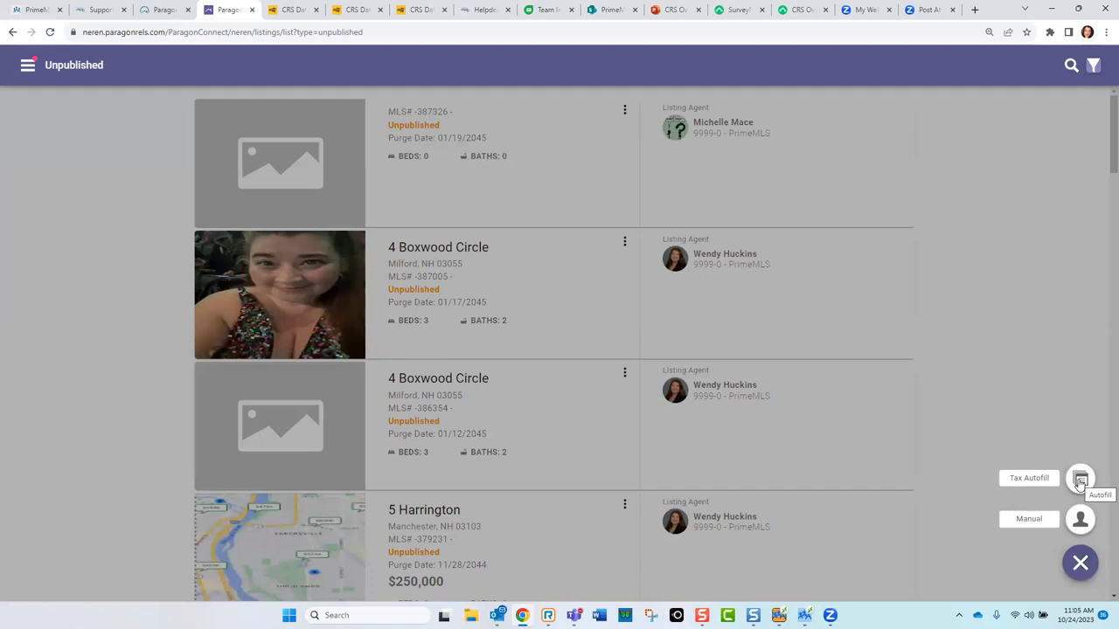
left_click(1080, 479)
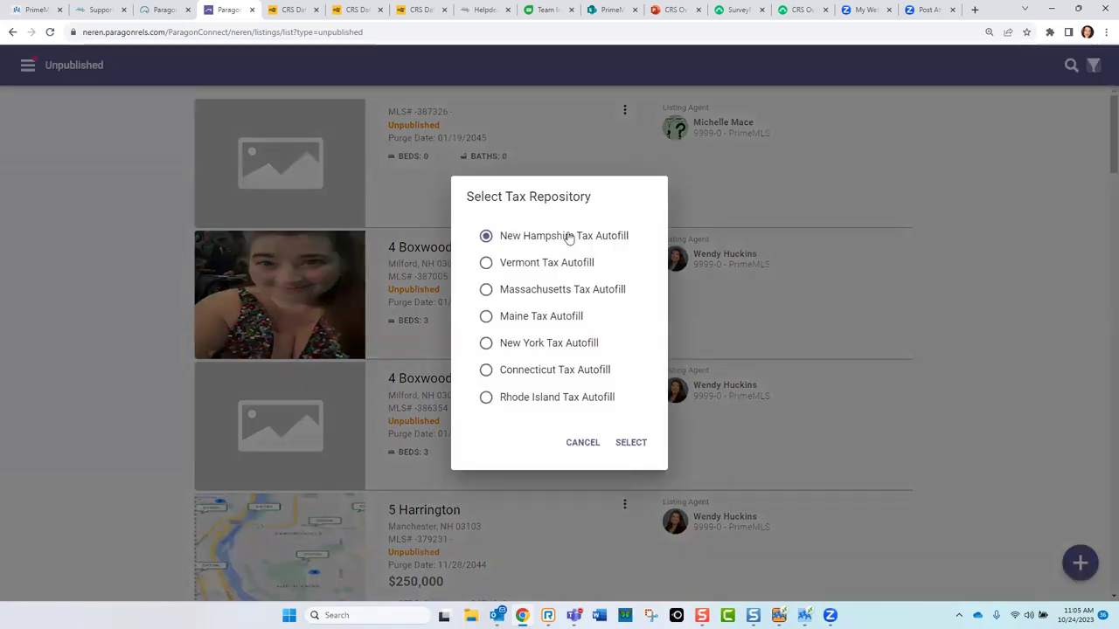
left_click(539, 239)
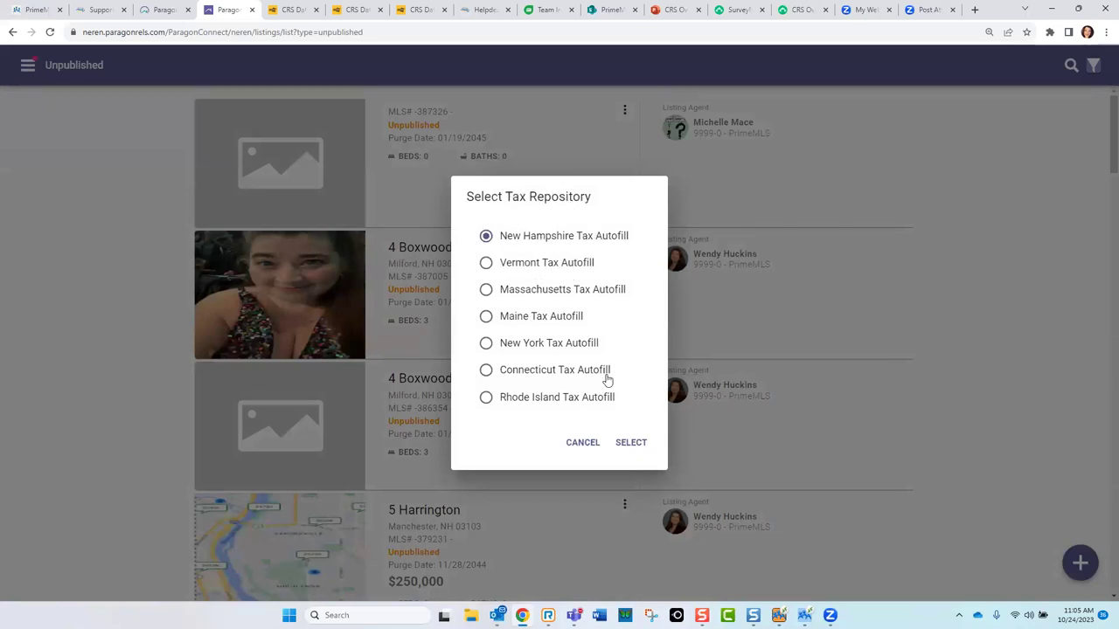
left_click(637, 444)
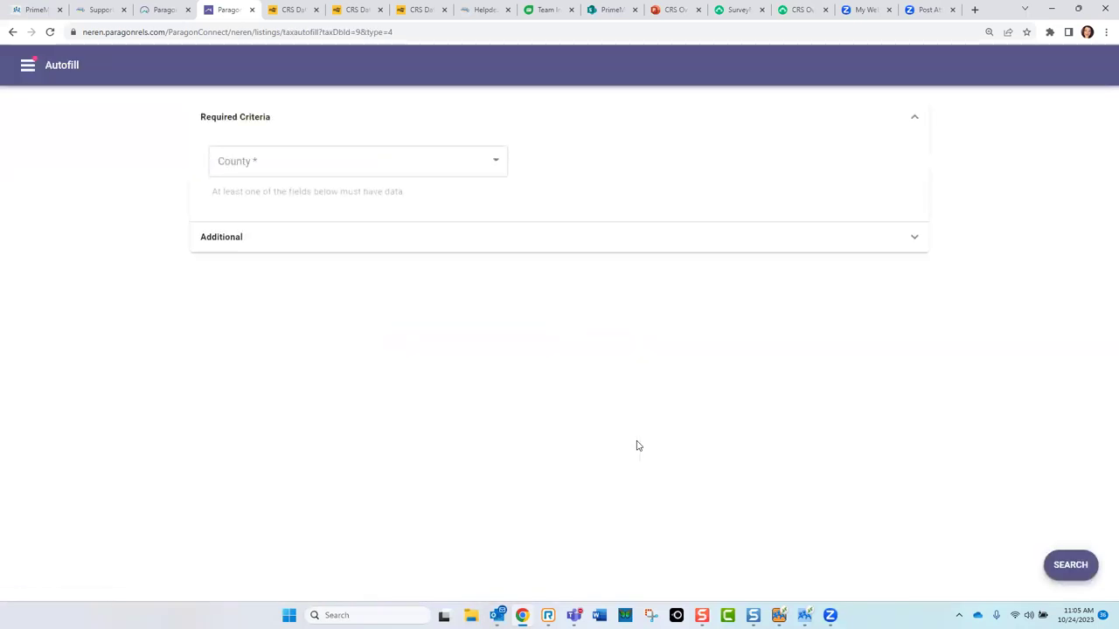
Step: Set the tax search County to Hillsborough
left_click(243, 169)
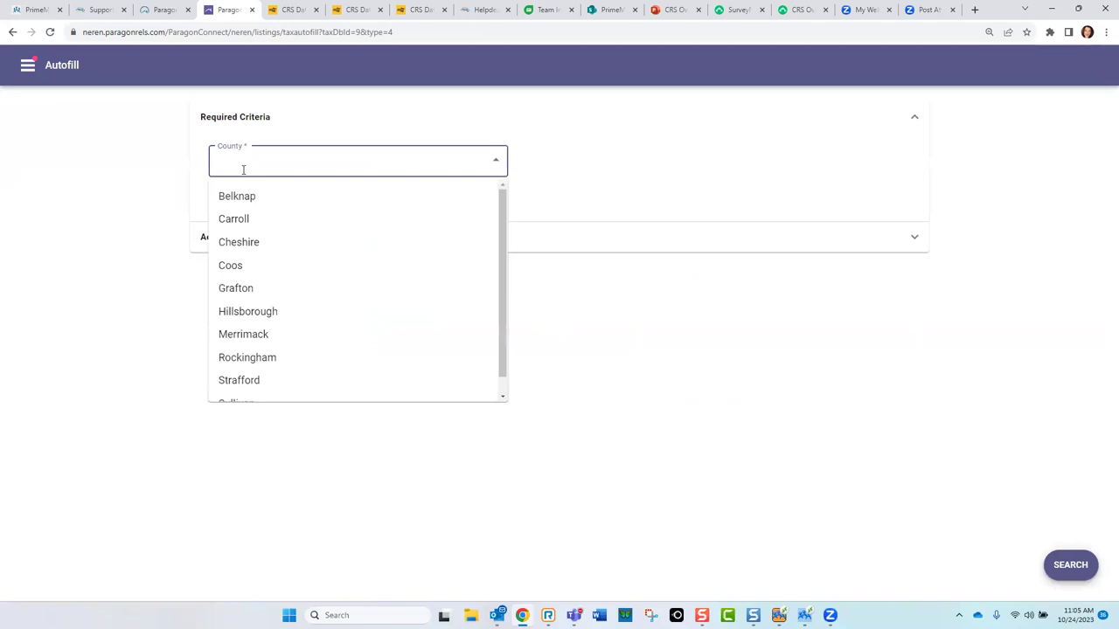
type("hill")
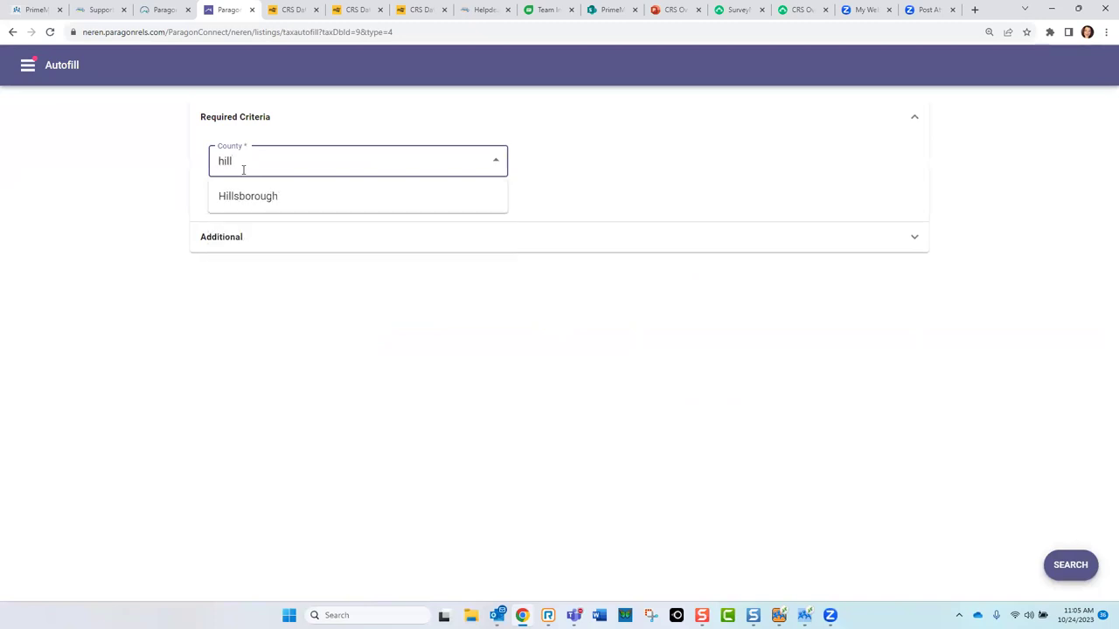
left_click(231, 206)
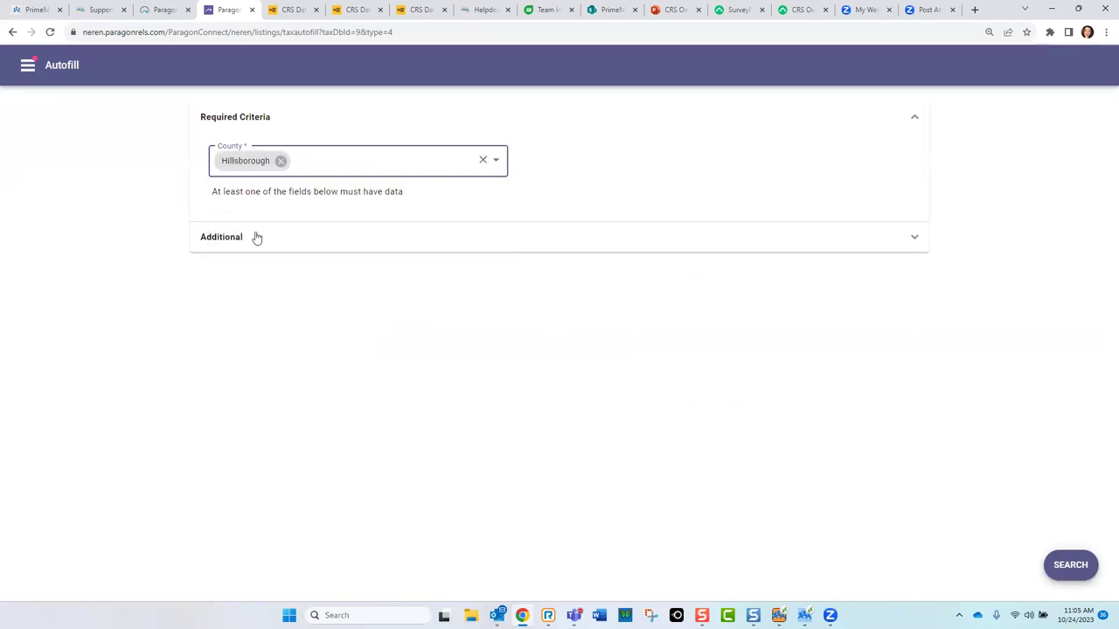
left_click(915, 239)
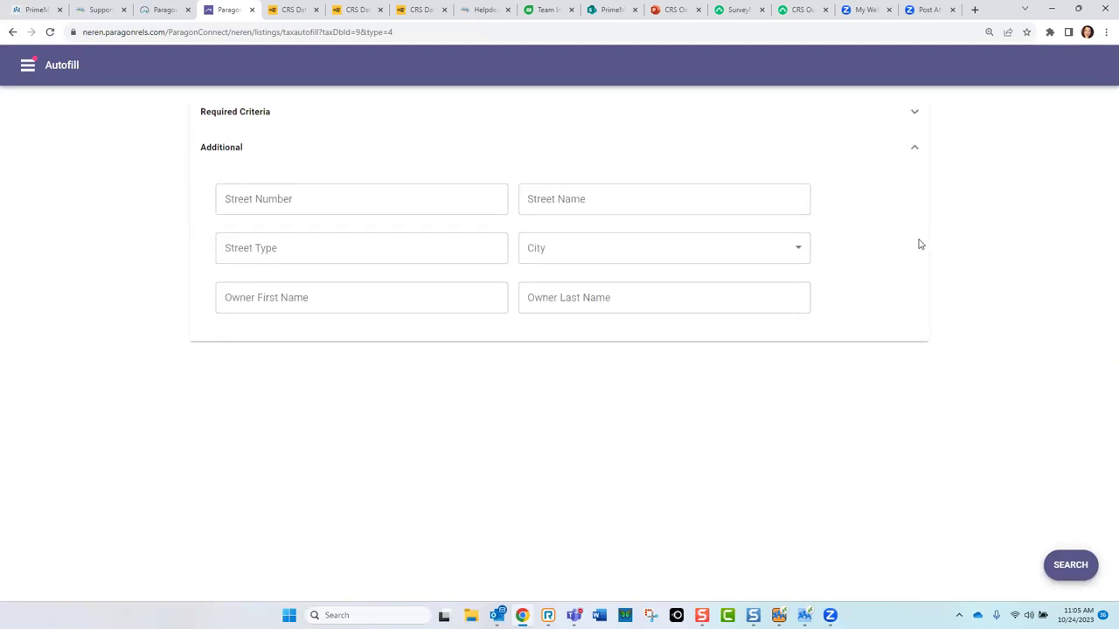
left_click(577, 200)
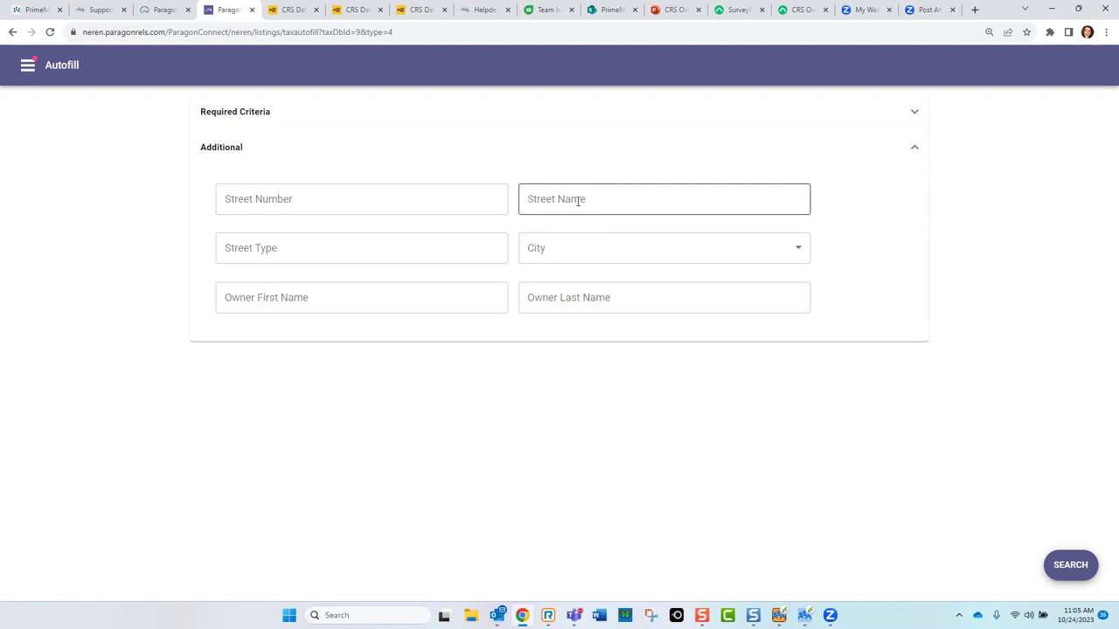
left_click(577, 201)
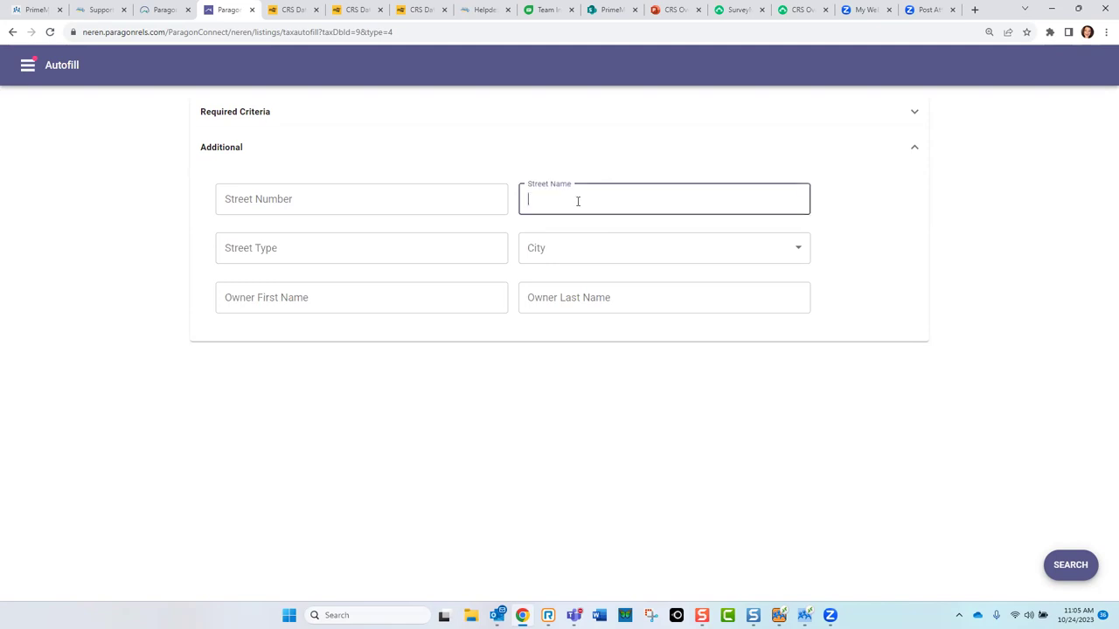
type("Boxwood")
left_click(254, 200)
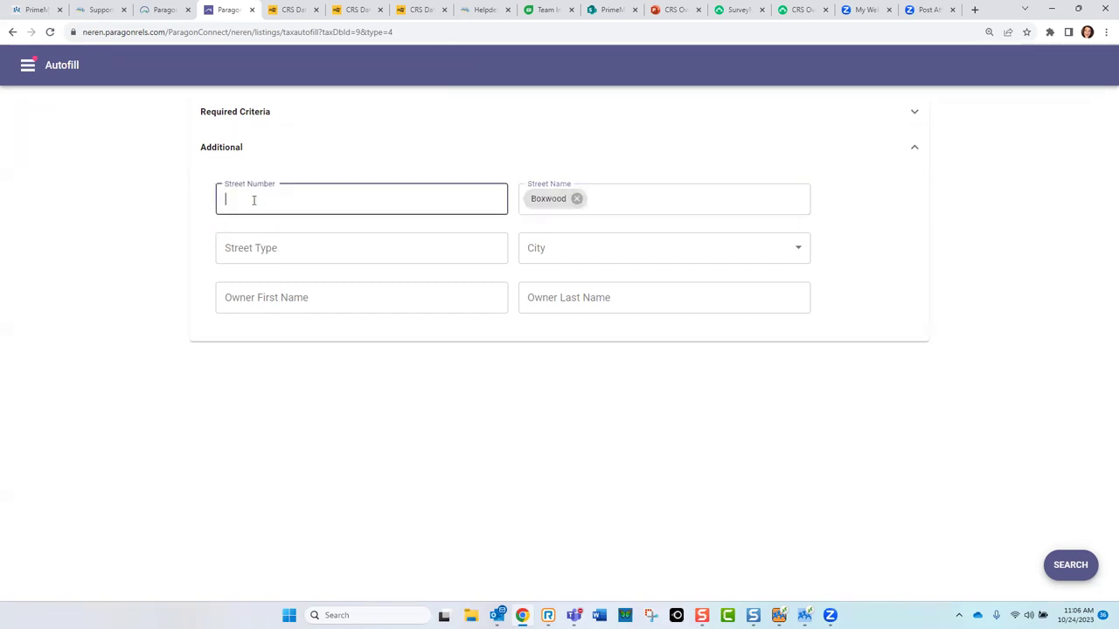
type("4")
left_click(682, 171)
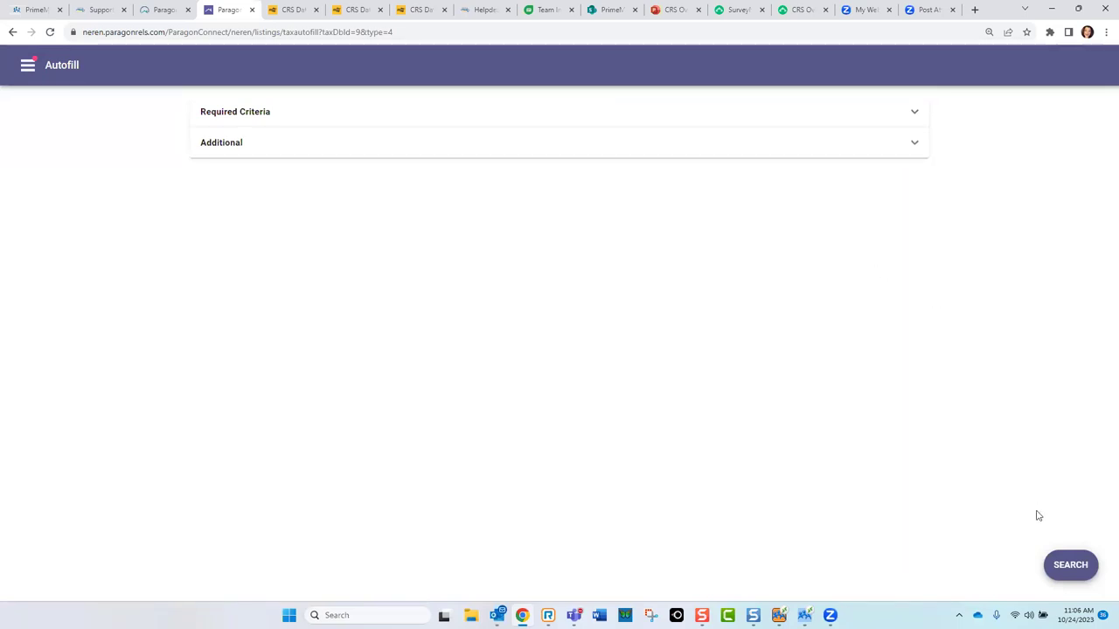
left_click(1078, 563)
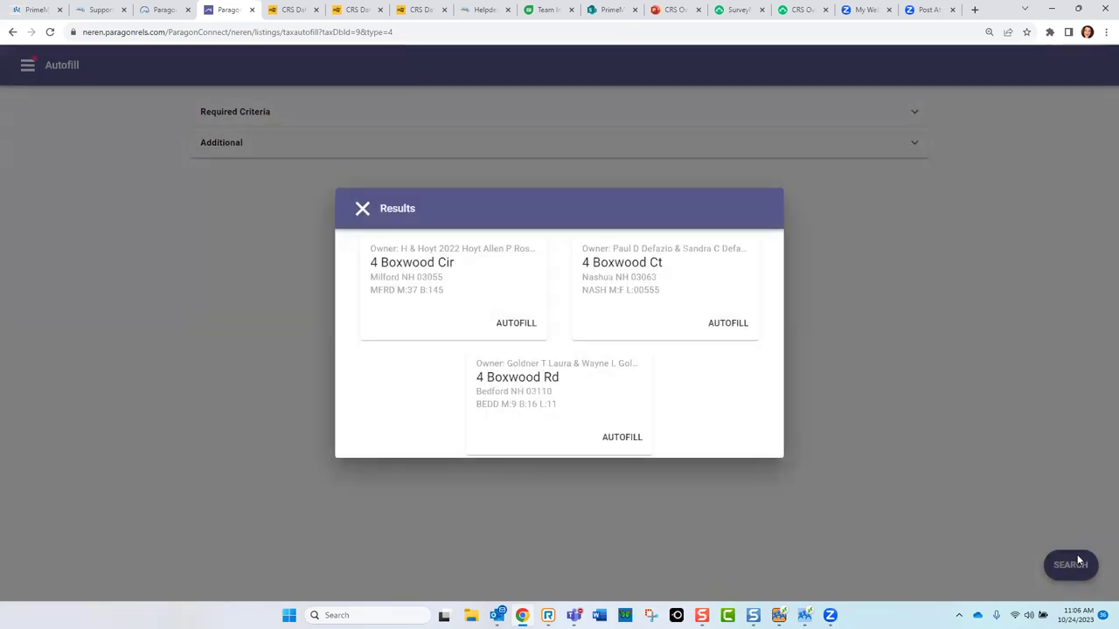
Step: Autofill and create a Residential listing from the 4 Boxwood Cir, Milford result
left_click(412, 275)
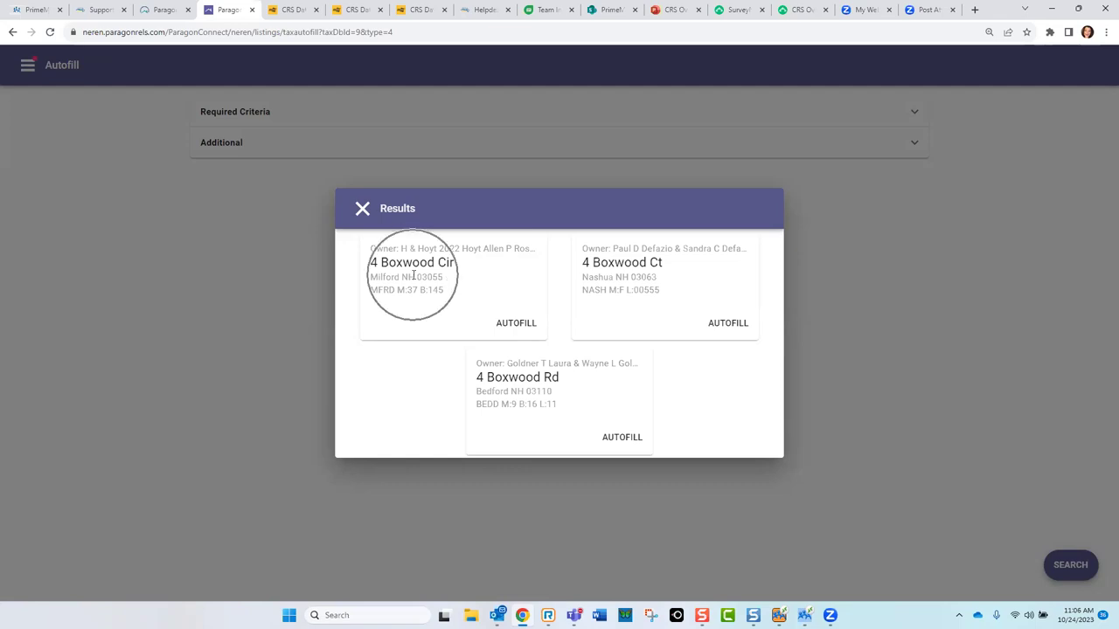
left_click(514, 323)
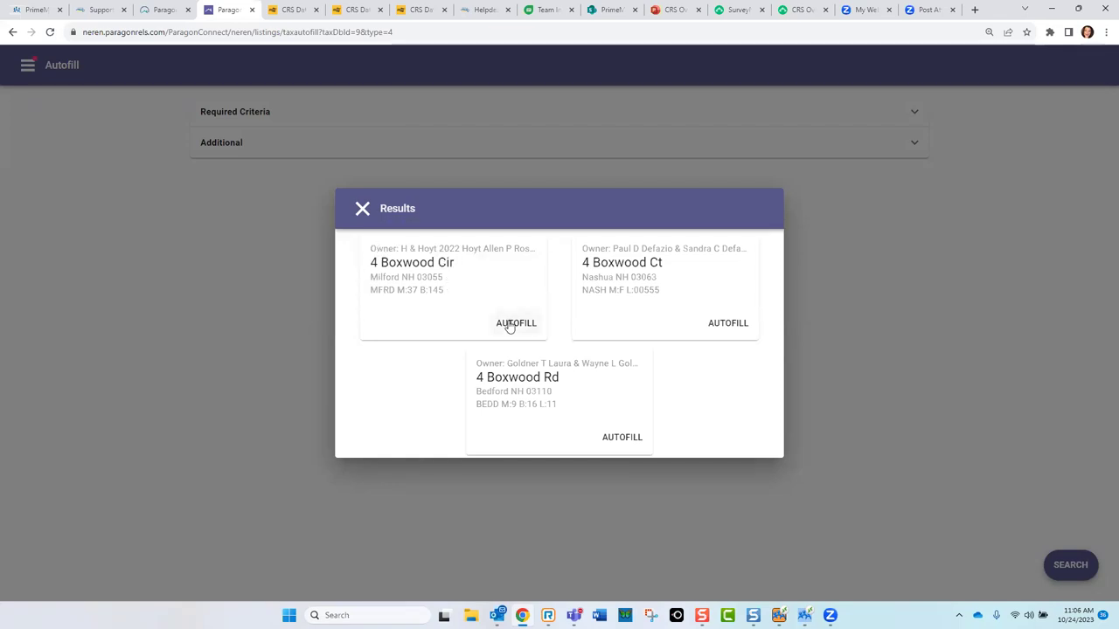
left_click(507, 234)
left_click(607, 445)
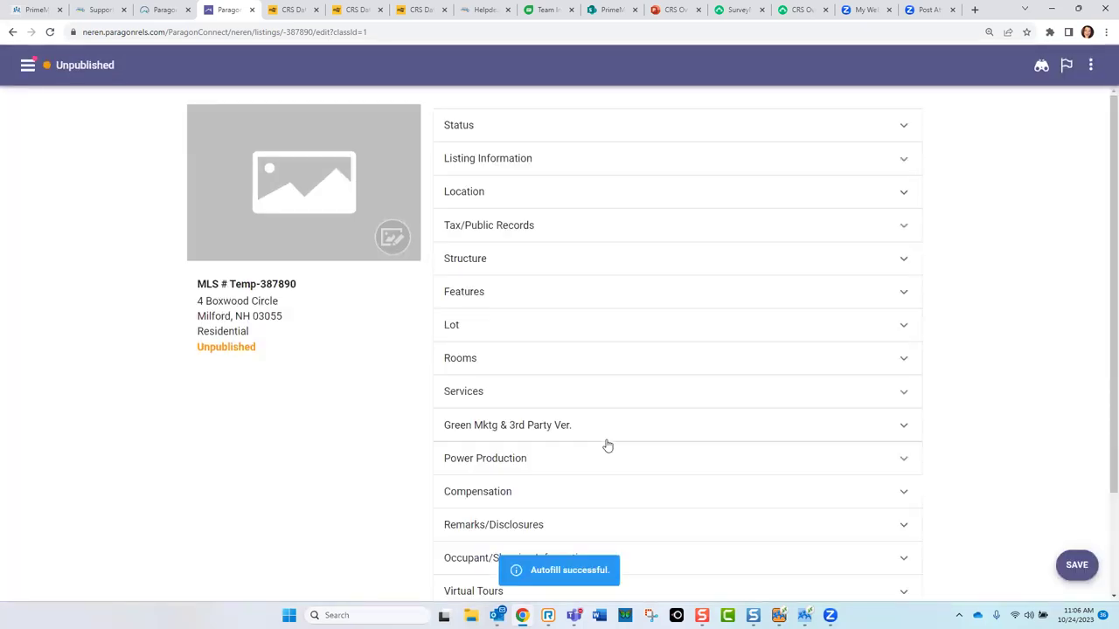
Step: Review the autofilled Location fields, including the required Street Type
left_click(903, 193)
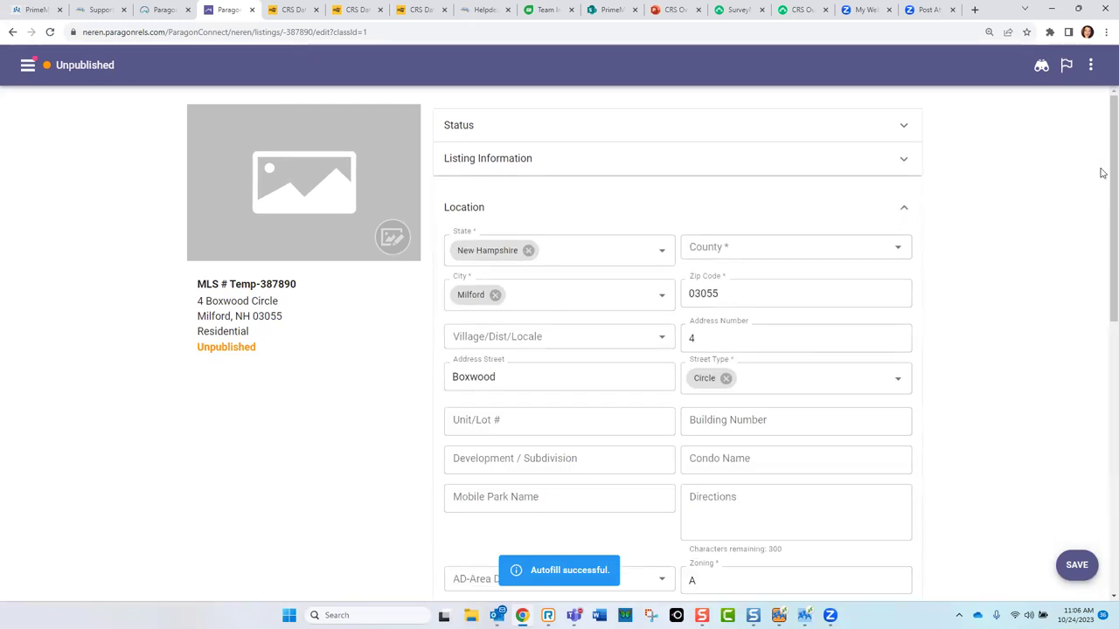
scroll(1102, 174, "down", 1)
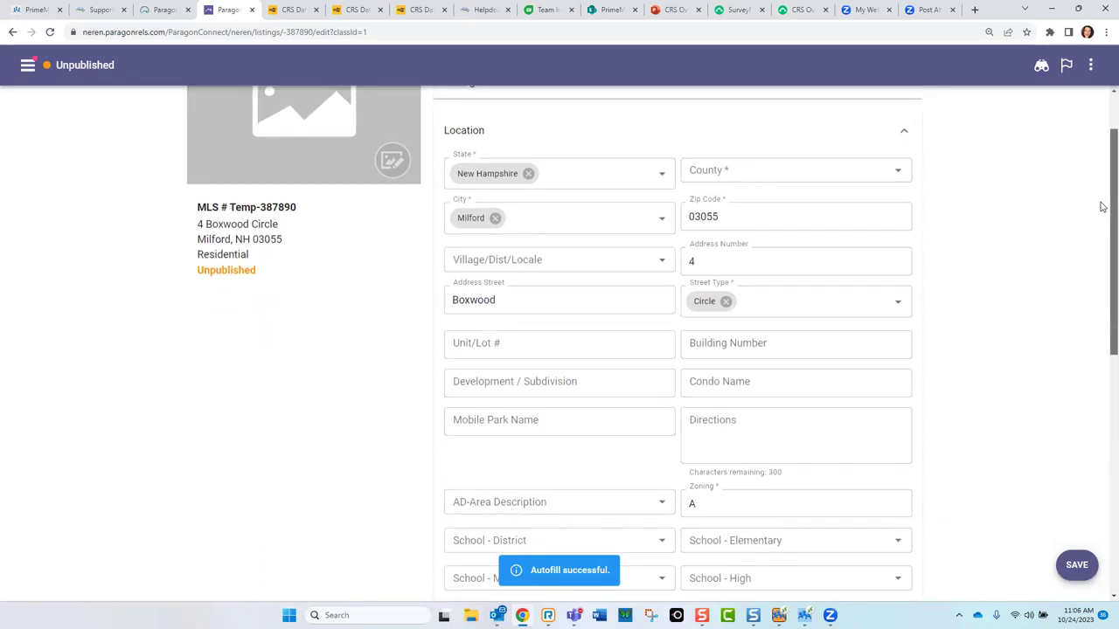
scroll(1103, 206, "down", 1)
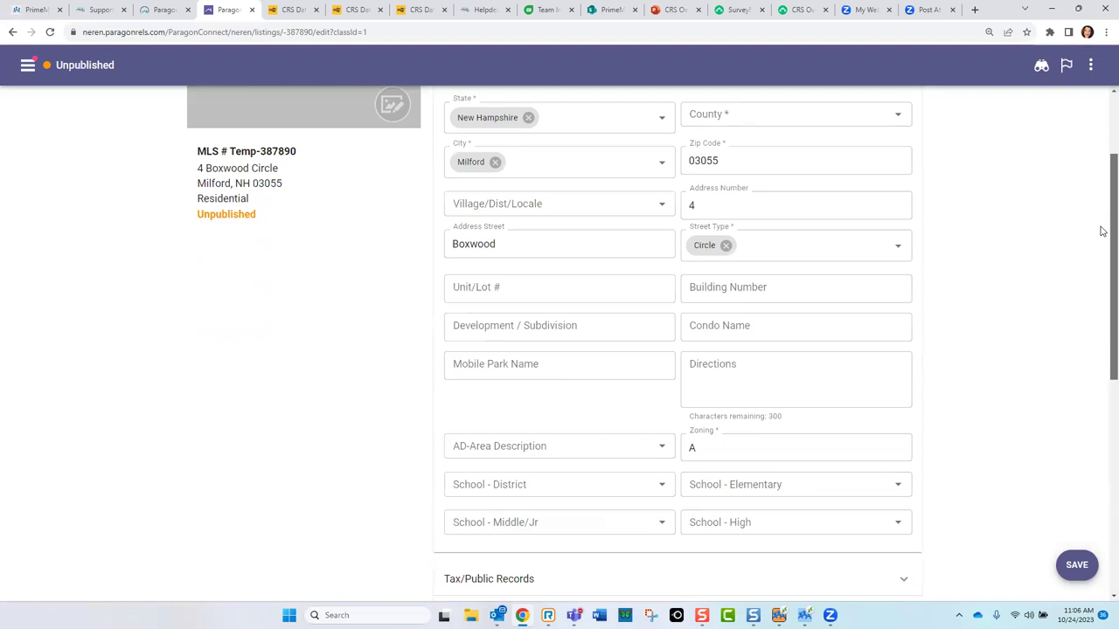
left_click(744, 248)
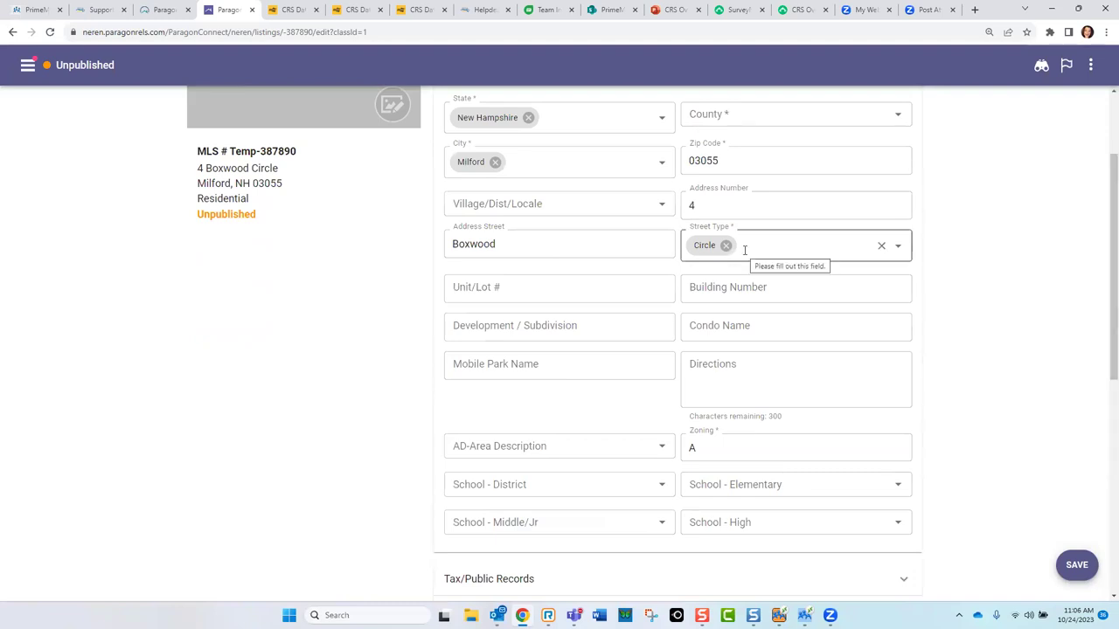